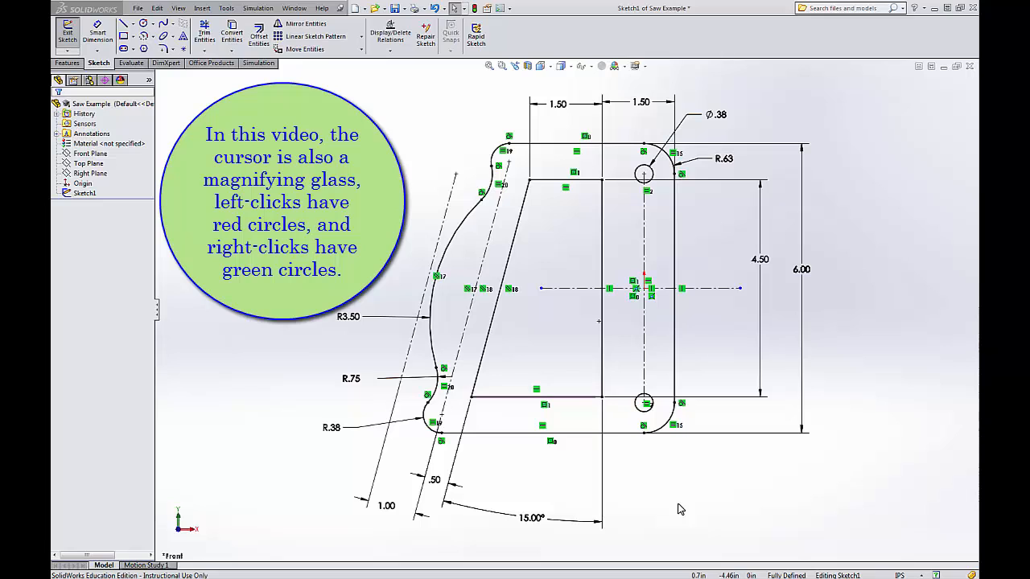
Step: Delete the 15° angle dimension and move the lower endpoint of the inner slanted line outward, away from the vertical line
left_click(532, 519)
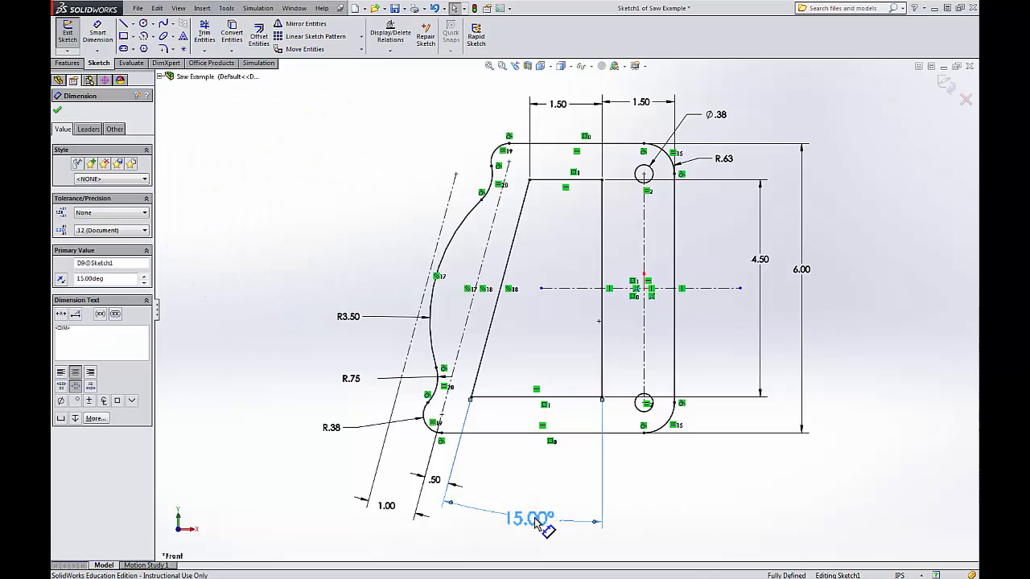
key("Delete")
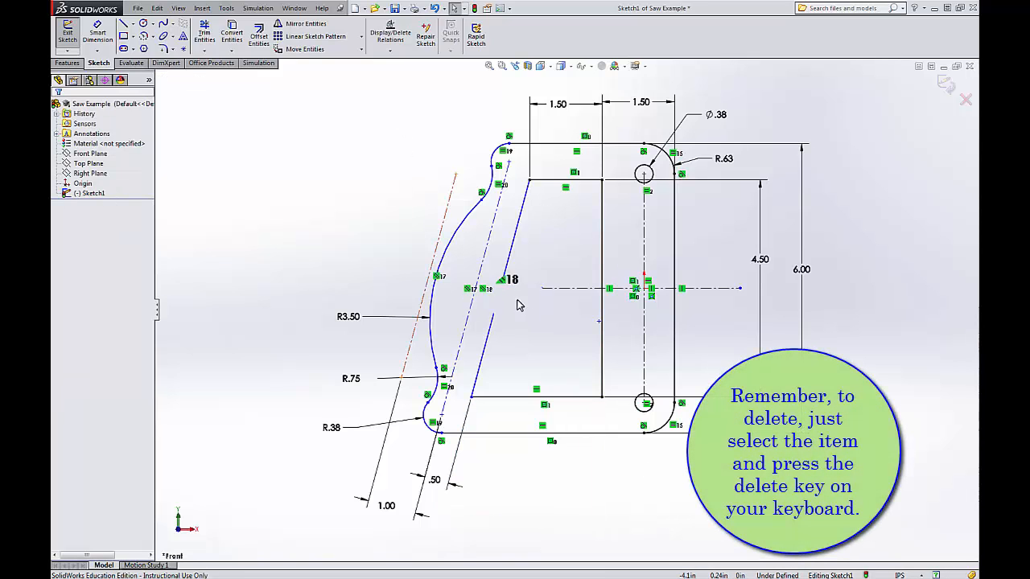
left_click(508, 249)
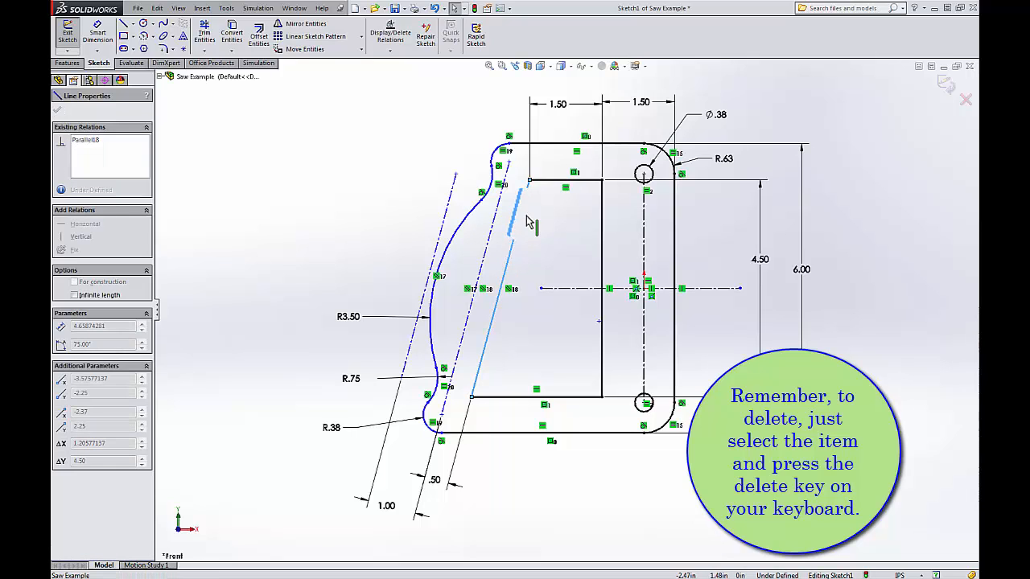
left_click(530, 178)
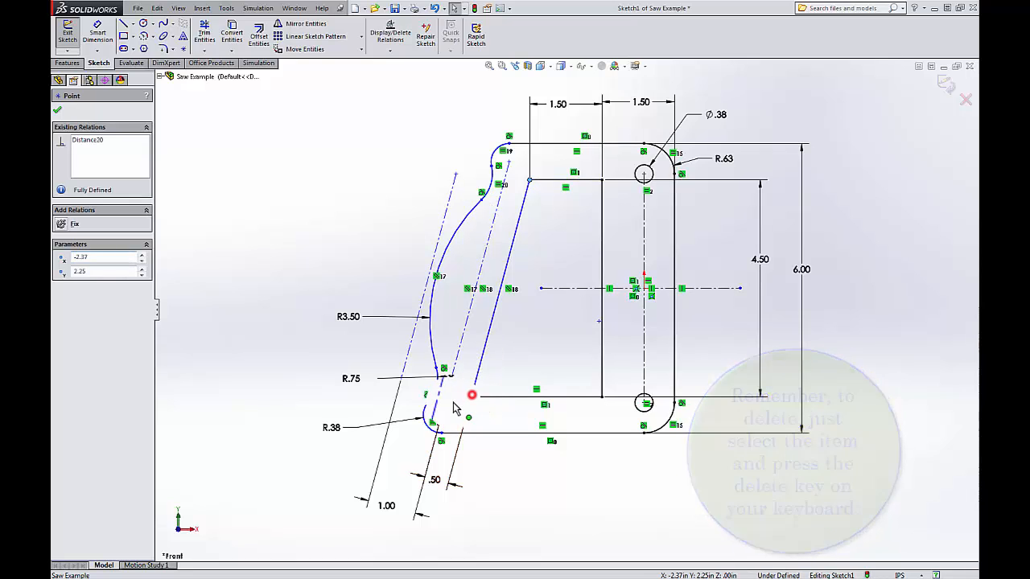
mouse_move(472, 395)
left_mouse_down()
mouse_move(436, 410)
mouse_move(483, 394)
mouse_move(463, 419)
mouse_move(457, 397)
left_mouse_up()
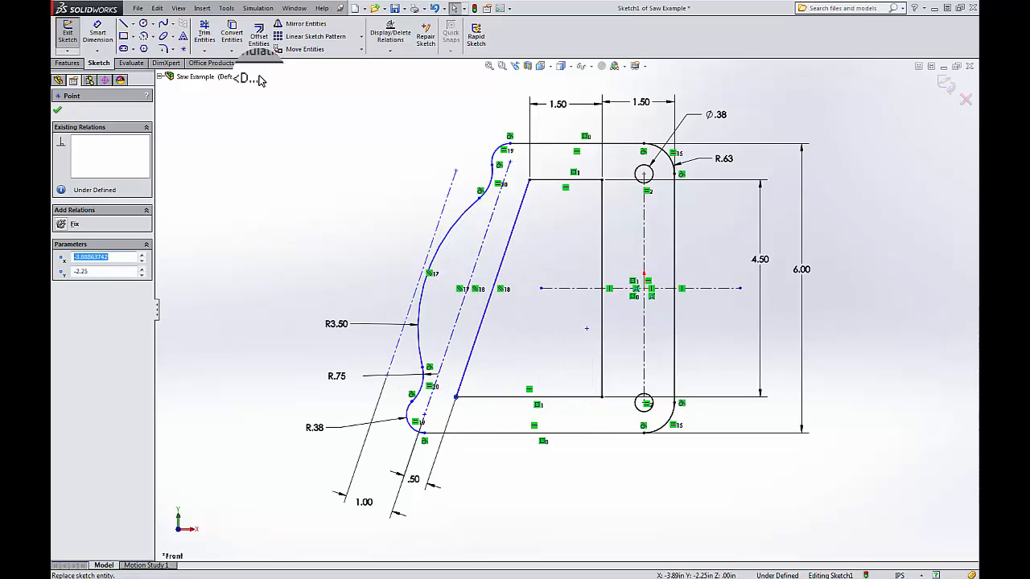
Step: Dimension the angle between the inner slanted line and the inner vertical line, placing it below the profile, and set it to 15°
left_click(98, 33)
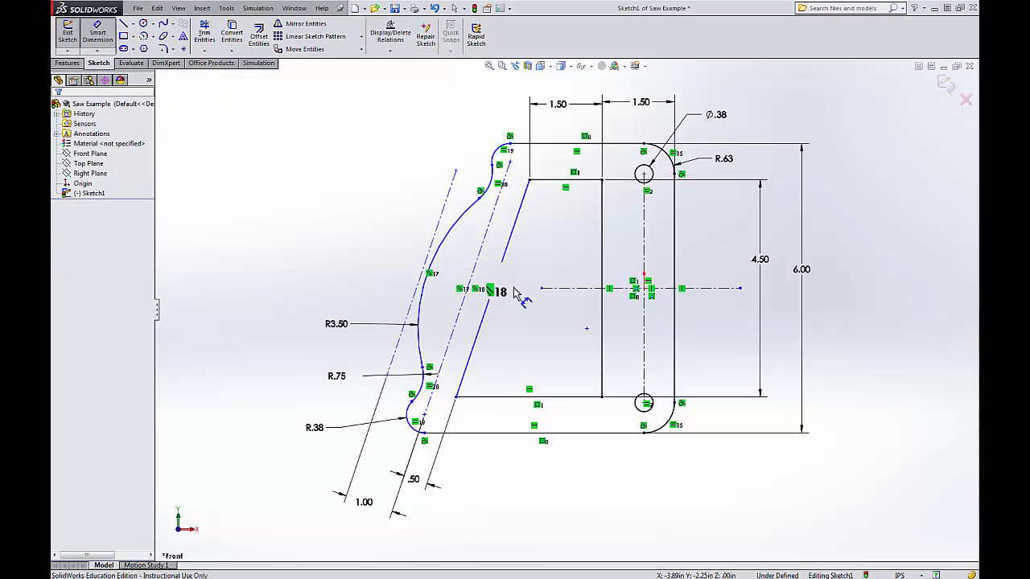
left_click(475, 338)
left_click(602, 343)
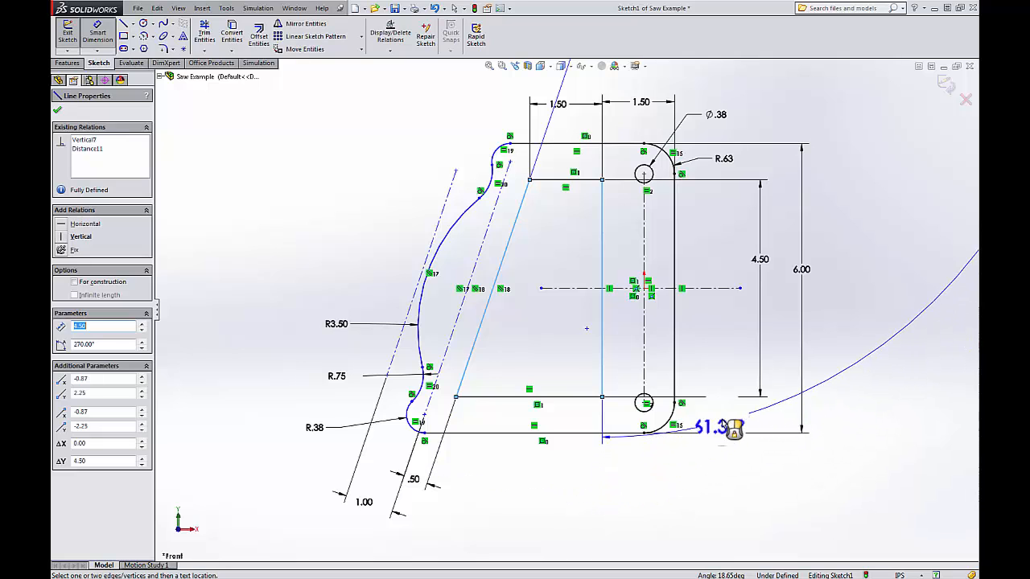
scroll(790, 453, "up", 3)
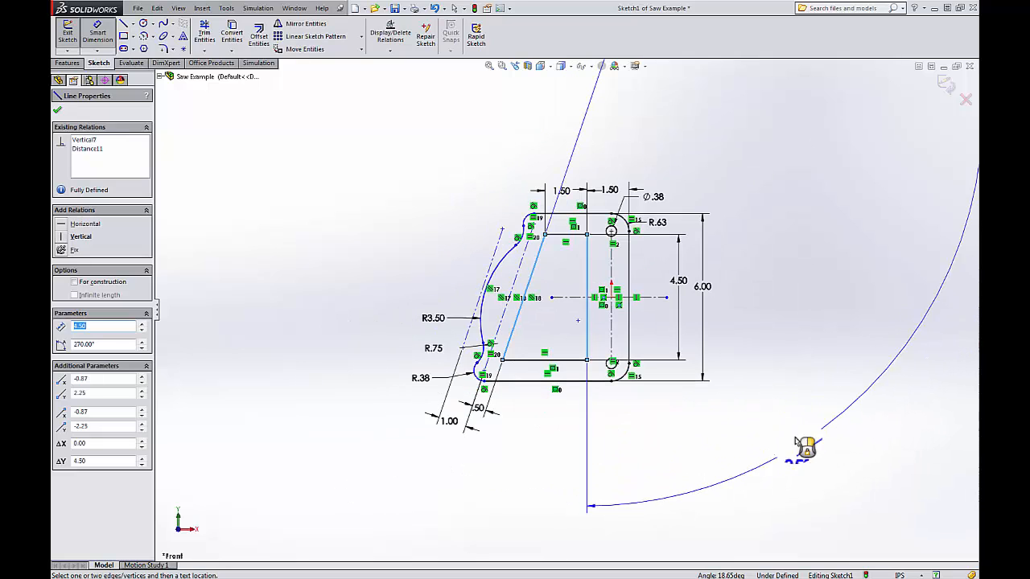
scroll(813, 348, "up", 5)
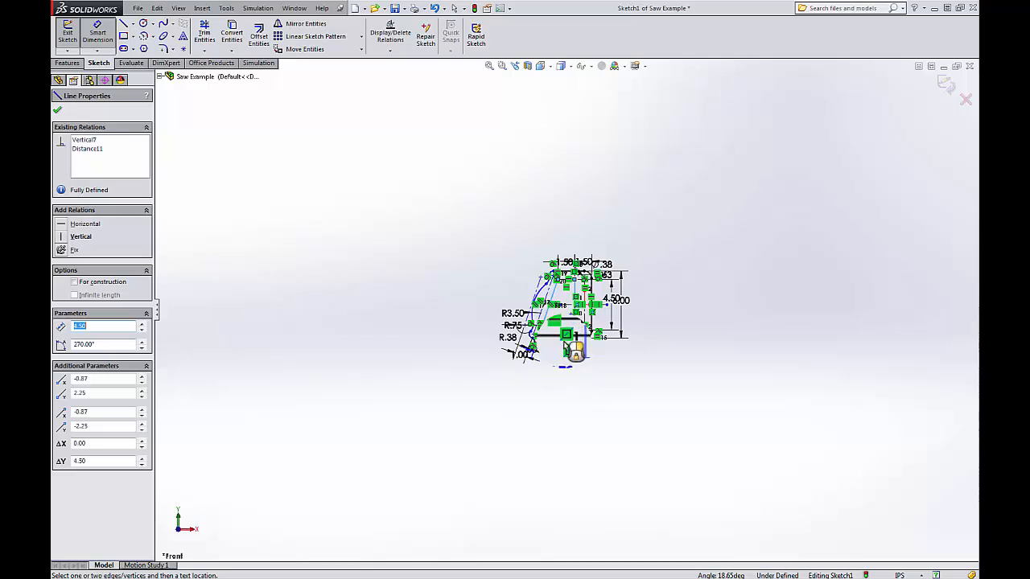
scroll(557, 356, "down", 2)
scroll(571, 250, "down", 3)
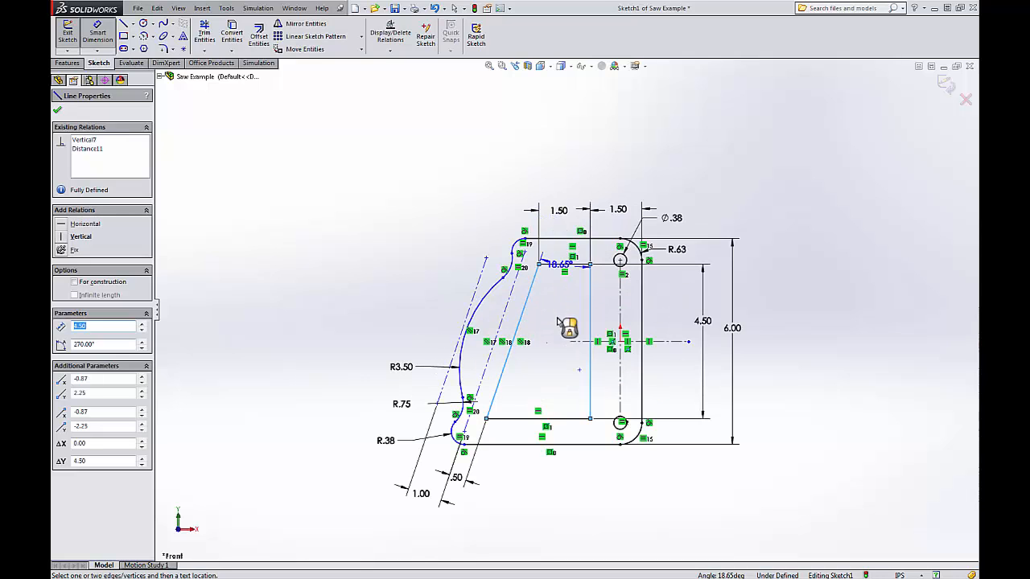
scroll(579, 256, "down", 3)
scroll(574, 318, "up", 3)
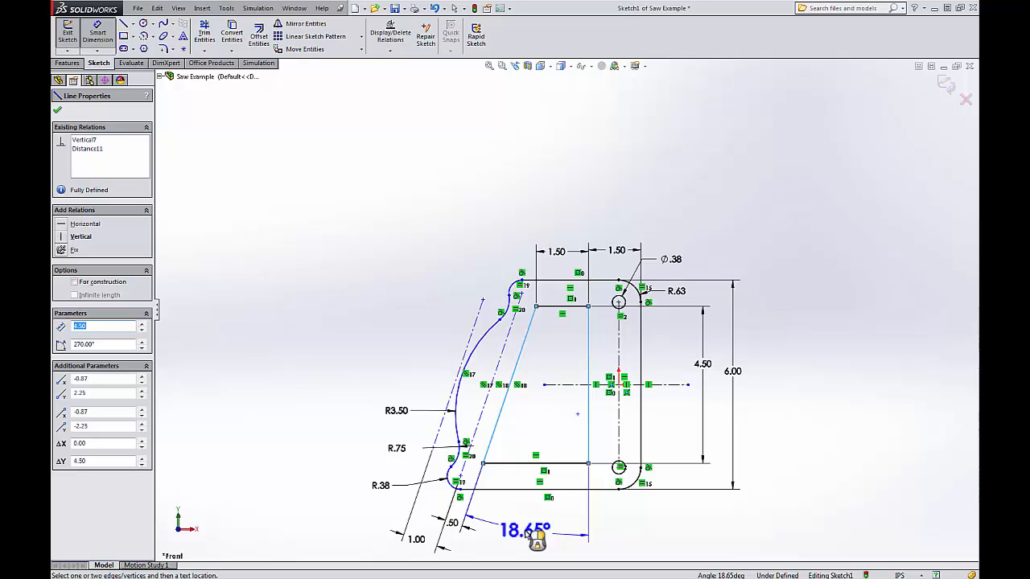
left_click(525, 532)
type("15")
key("Return")
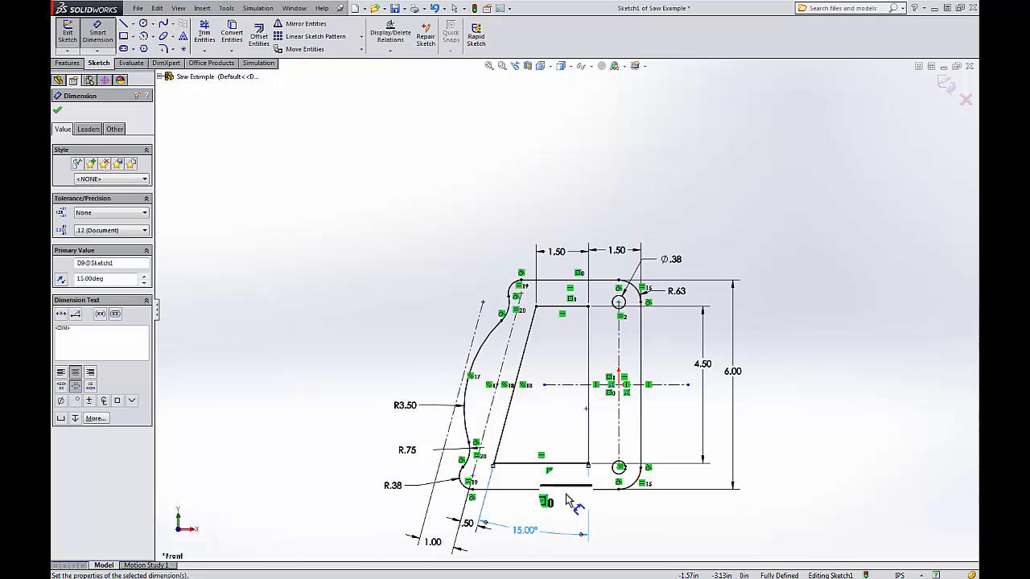
Step: Sketch two connected lines in the empty space beside the profile: one slanted at about 45° and one vertical, about 2.68 in long
left_click(123, 24)
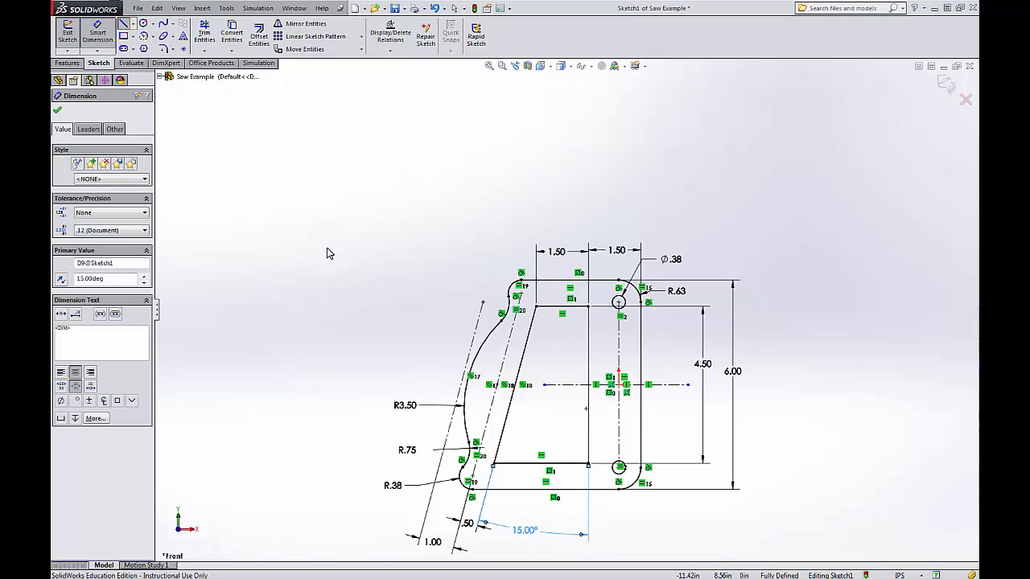
left_click(275, 211)
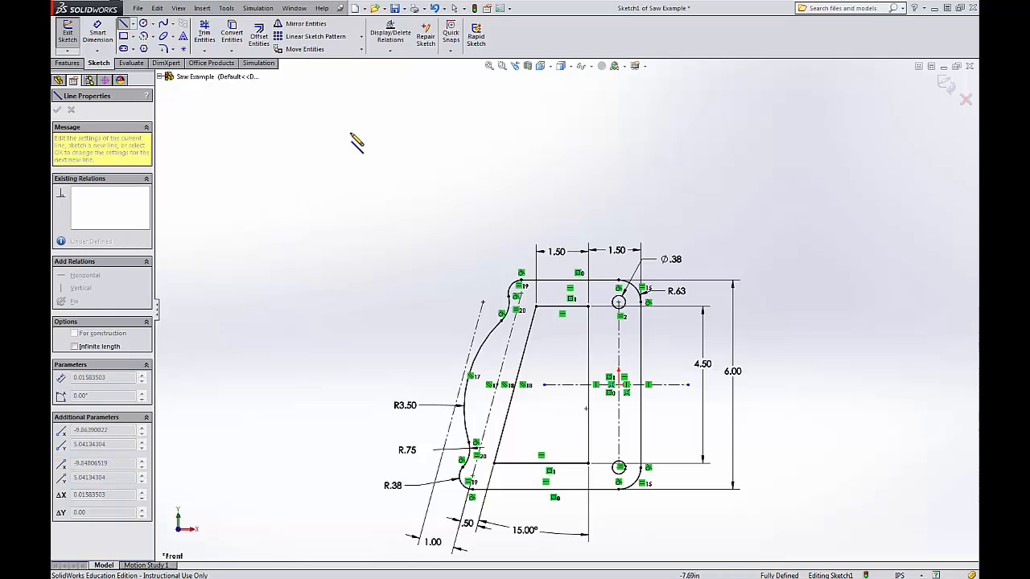
left_click(350, 133)
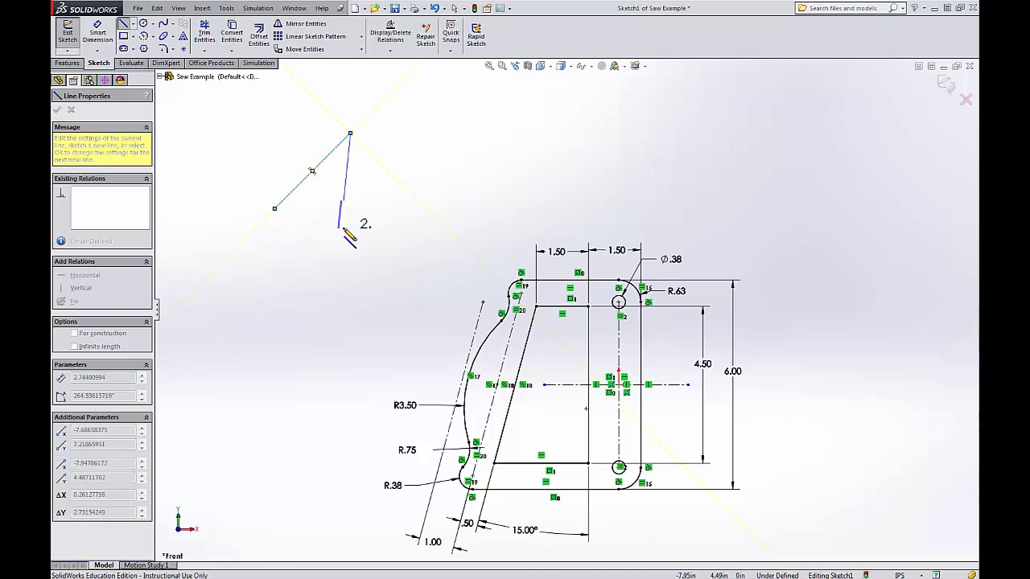
left_click(350, 226)
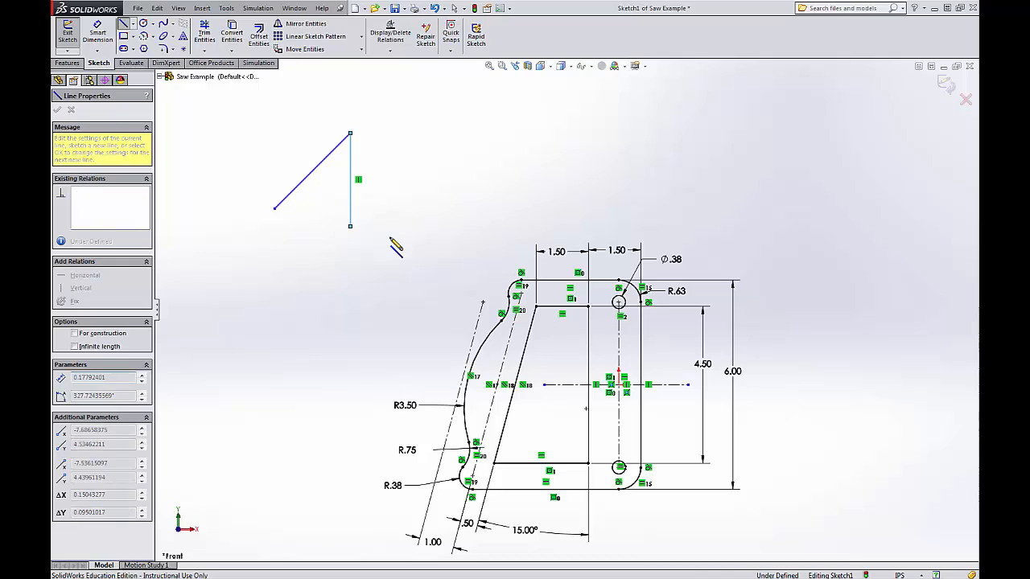
key("Escape")
Step: Try to dimension the angle between the two loose lines, previewing different placements
left_click(98, 33)
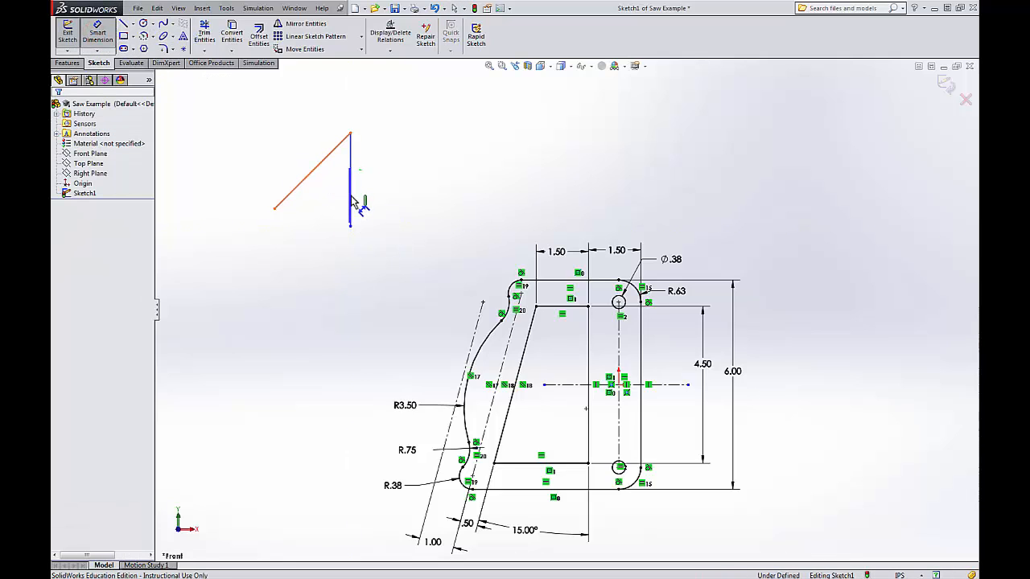
left_click(352, 202)
left_click(313, 171)
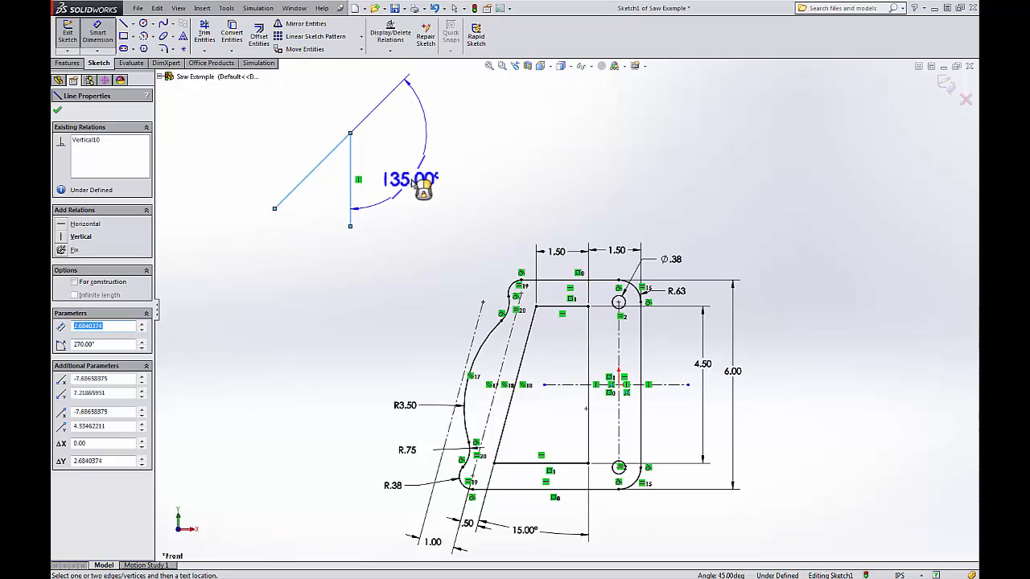
key("Escape")
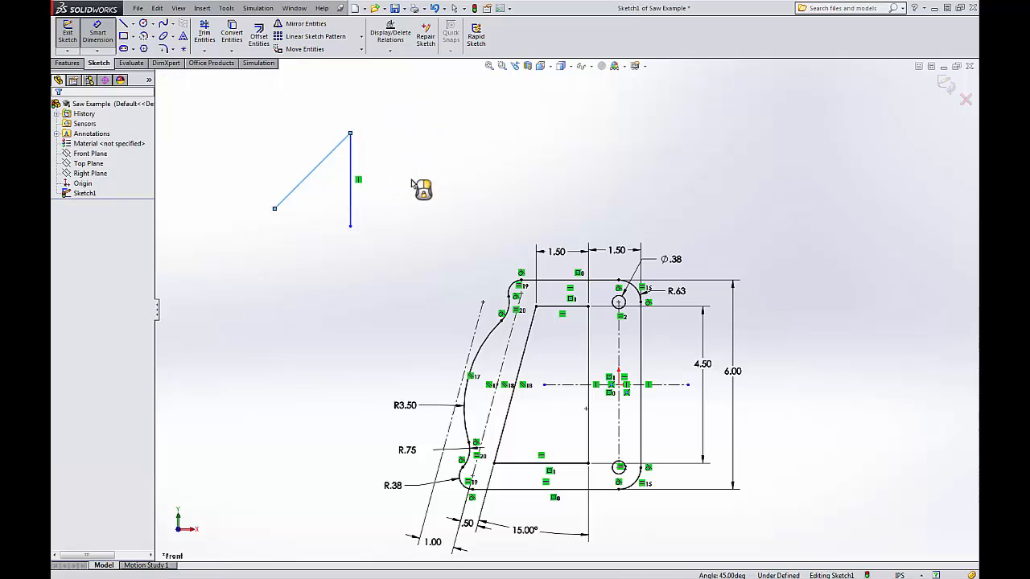
Step: Undo the loose lines, the new angle dimension, the endpoint move and the deletion of the original 15° dimension
key("ctrl+z")
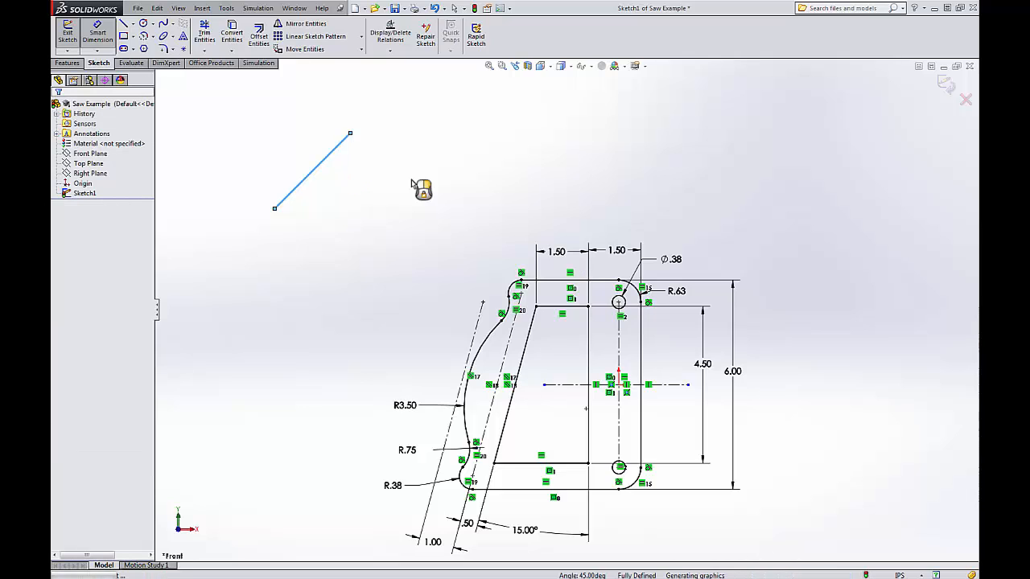
key("ctrl+z")
key("ctrl+z")
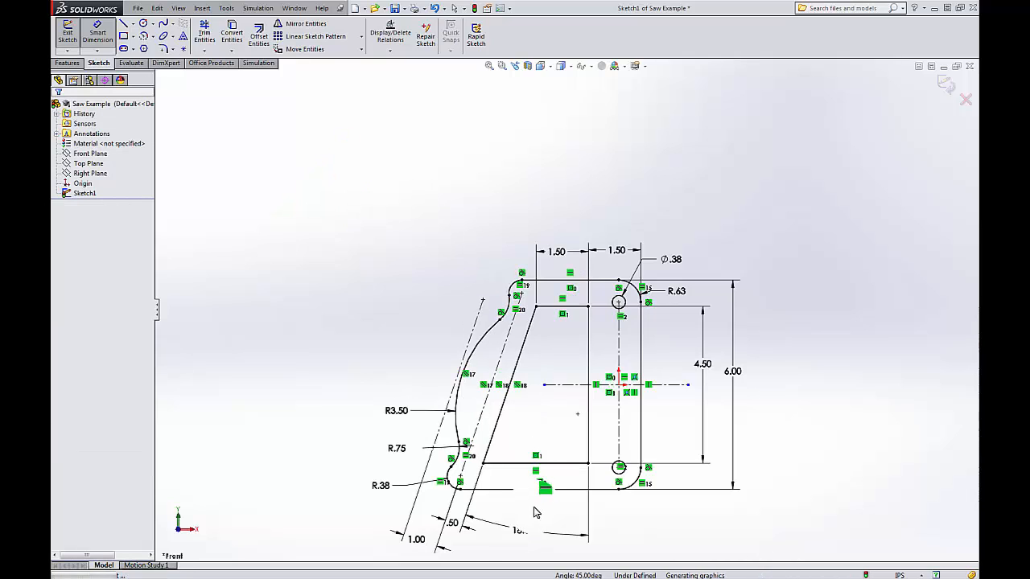
key("ctrl+z")
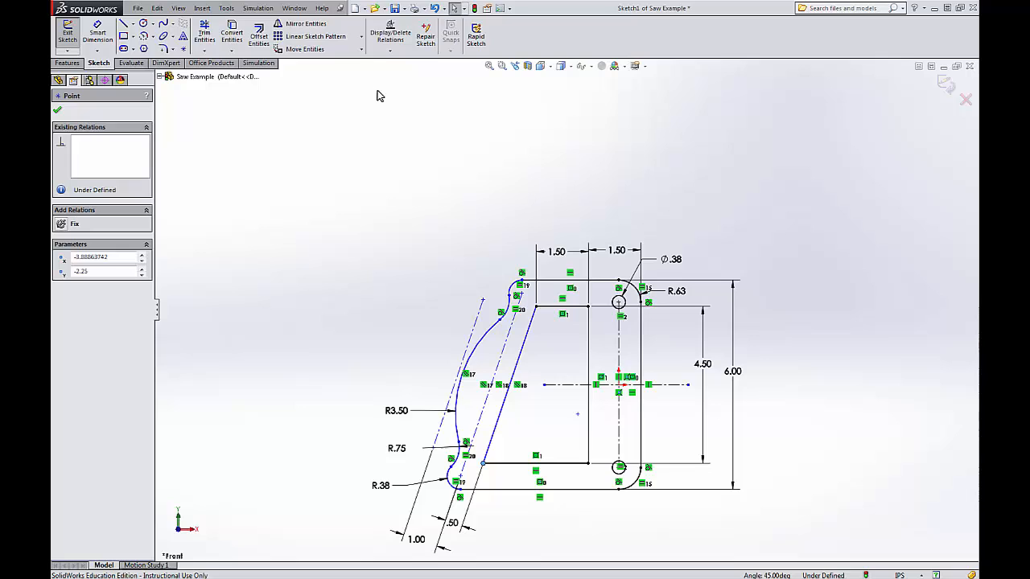
left_click(434, 9)
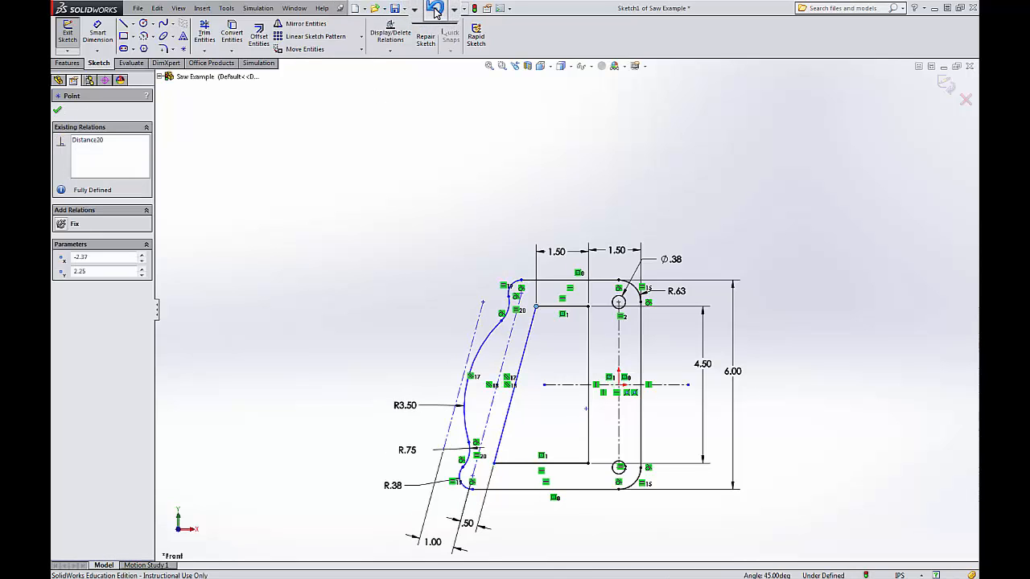
left_click(434, 12)
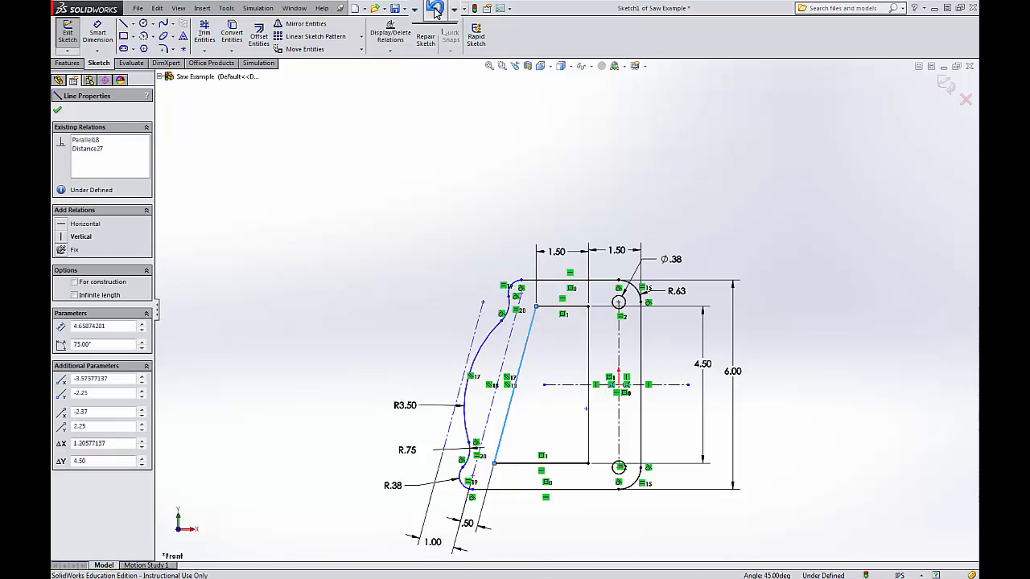
left_click(435, 11)
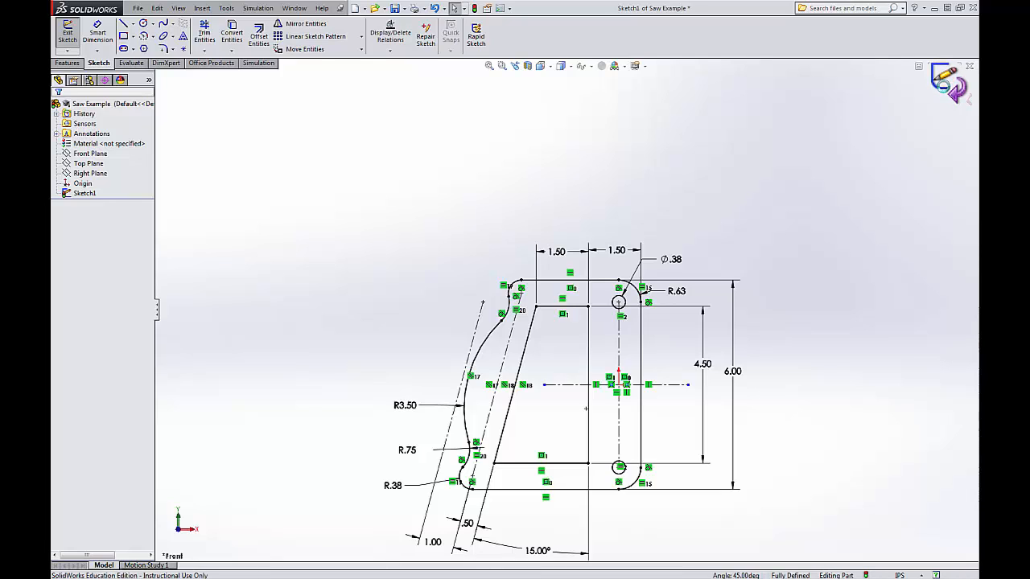
Step: Exit the fully defined saw handle sketch, keeping it
left_click(945, 85)
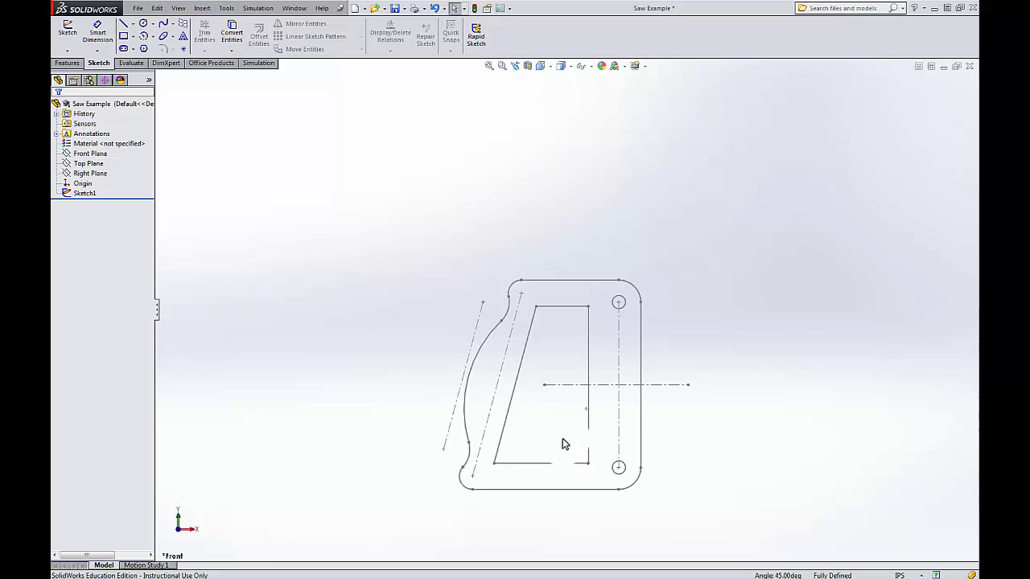
scroll(563, 445, "up", 2)
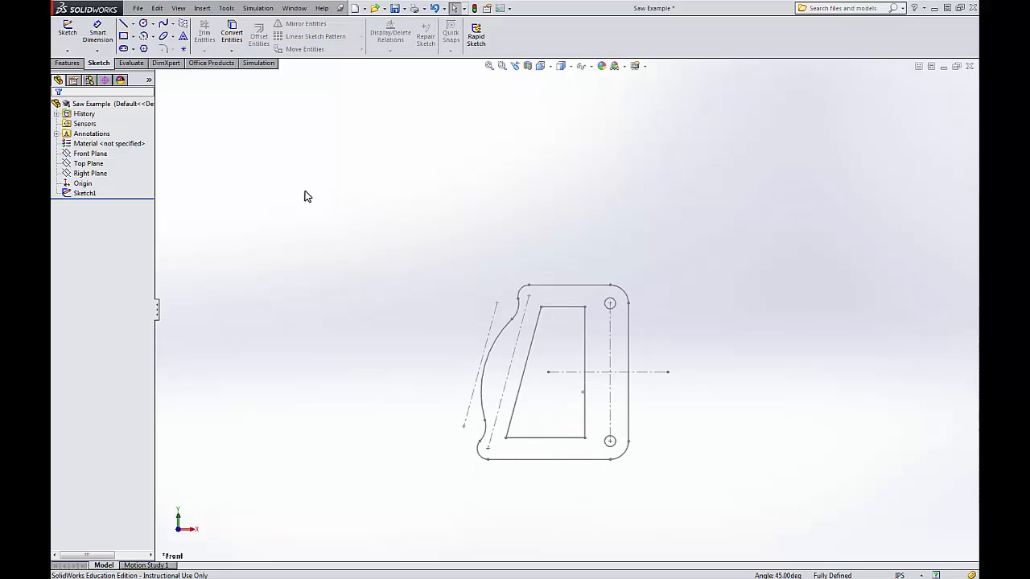
Step: Try to start an extruded boss using only the saw handle's outer outline as the selected contour
left_click(73, 68)
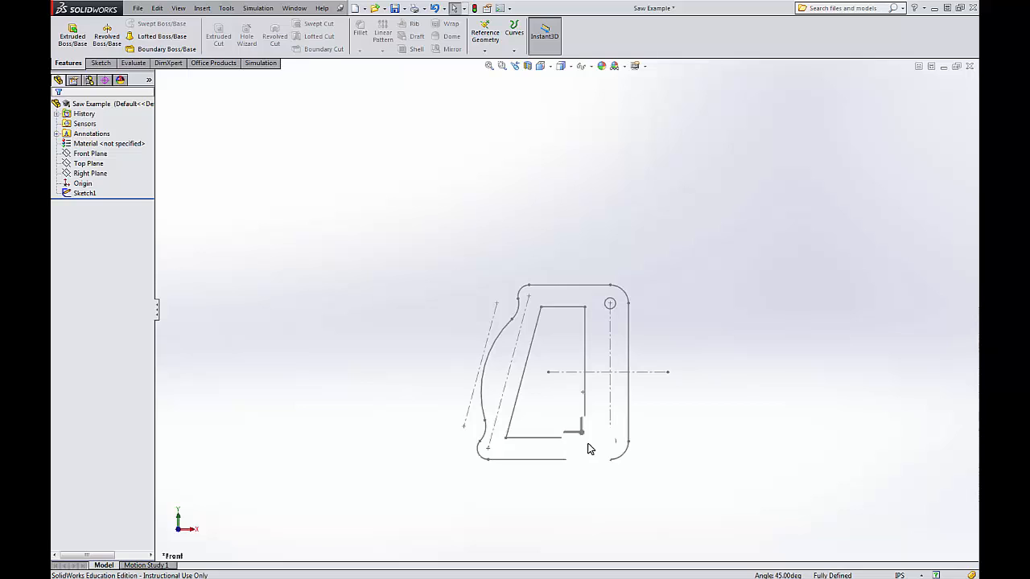
scroll(564, 403, "down", 2)
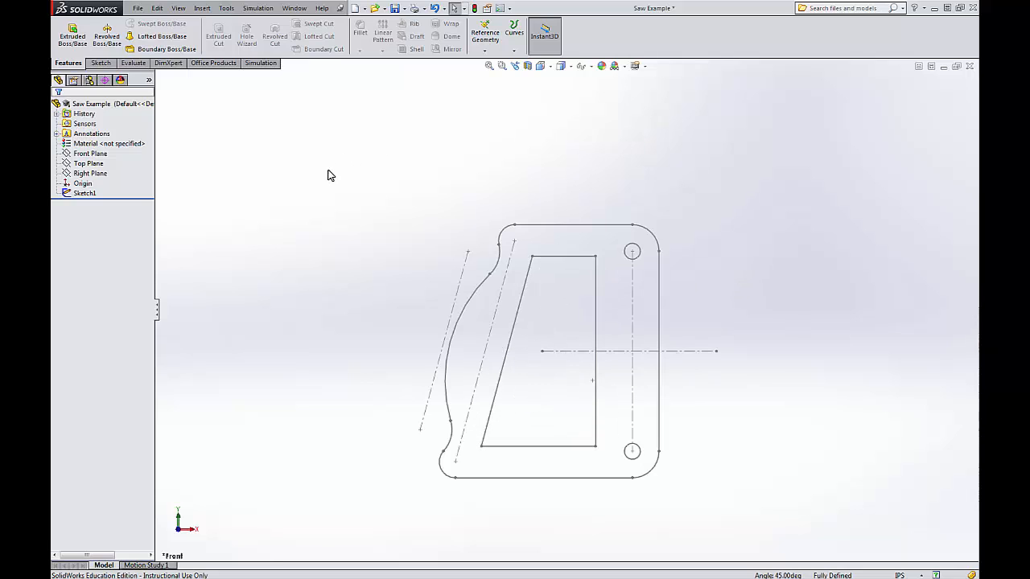
key("z")
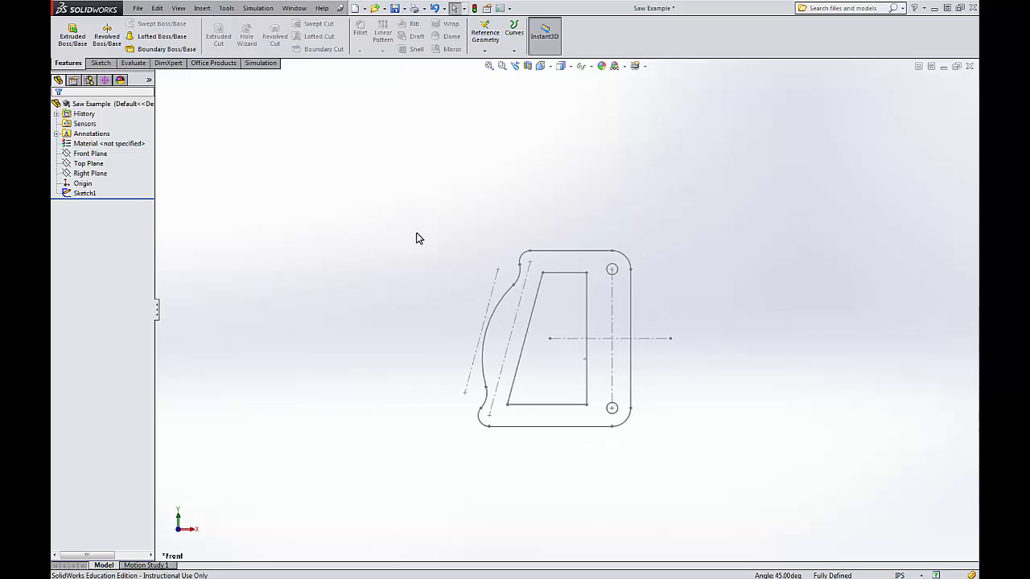
mouse_move(416, 239)
middle_mouse_down()
mouse_move(338, 366)
mouse_move(305, 384)
mouse_move(331, 370)
mouse_move(395, 235)
mouse_move(459, 216)
mouse_move(444, 277)
middle_mouse_up()
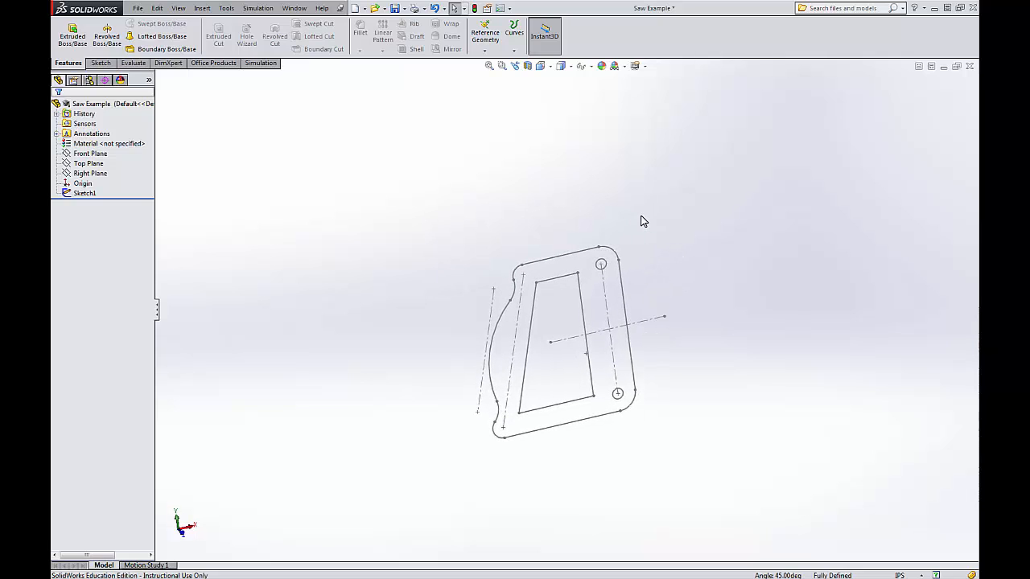
mouse_move(639, 216)
middle_mouse_down()
mouse_move(596, 301)
mouse_move(634, 244)
mouse_move(598, 202)
middle_mouse_up()
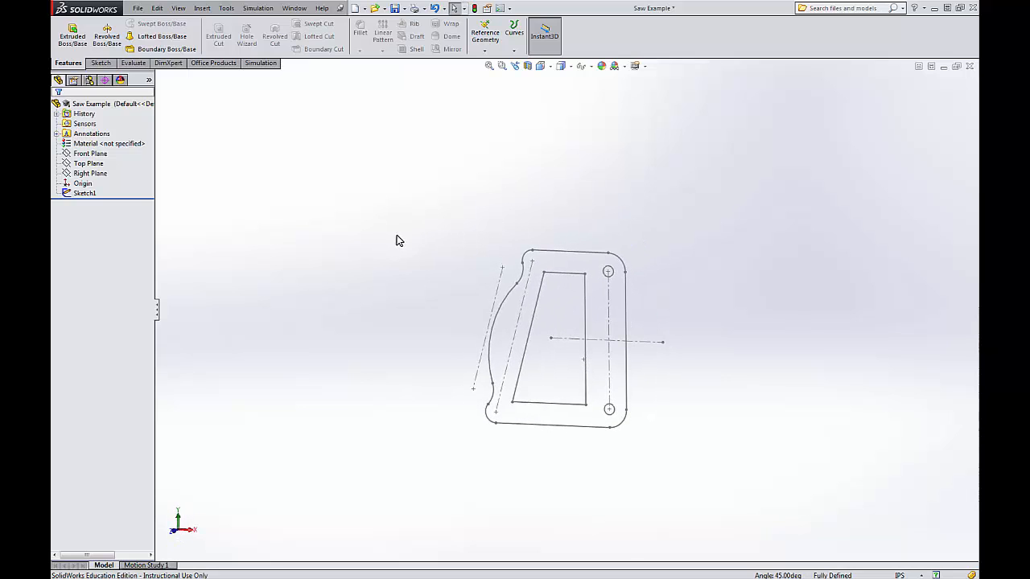
left_click(81, 40)
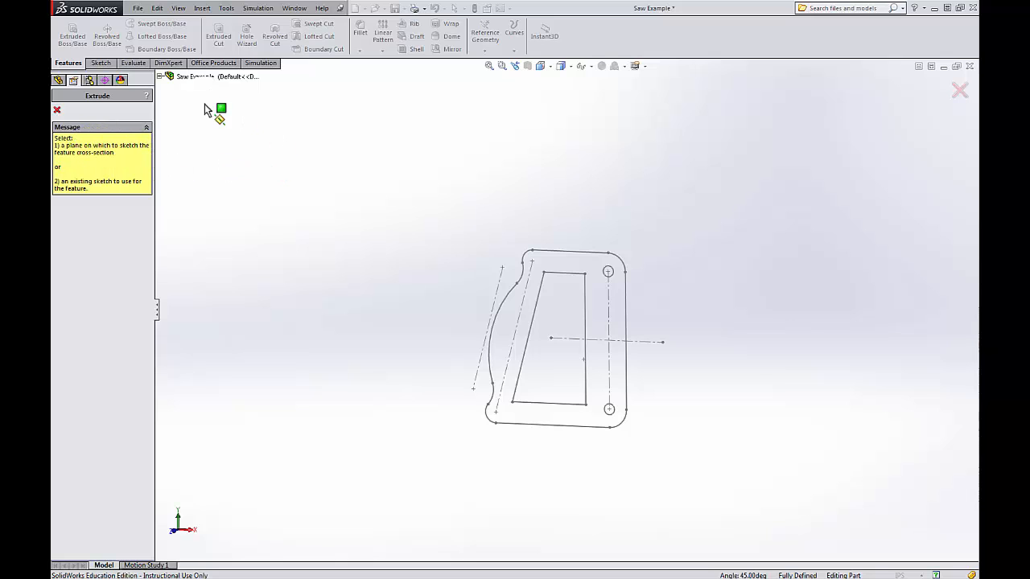
left_click(160, 77)
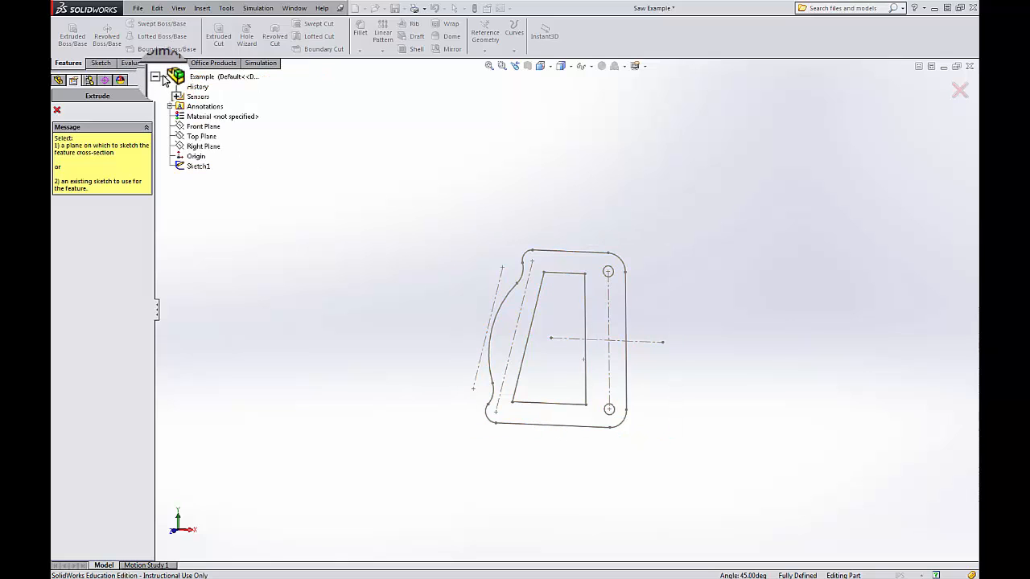
left_click(59, 81)
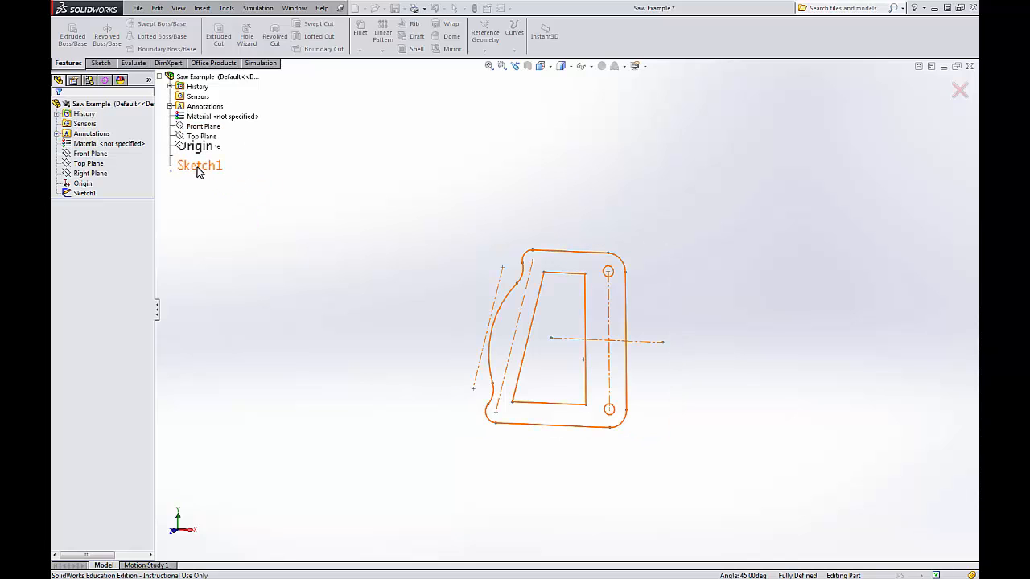
mouse_move(199, 173)
left_mouse_down()
mouse_move(209, 186)
mouse_move(573, 255)
left_mouse_up()
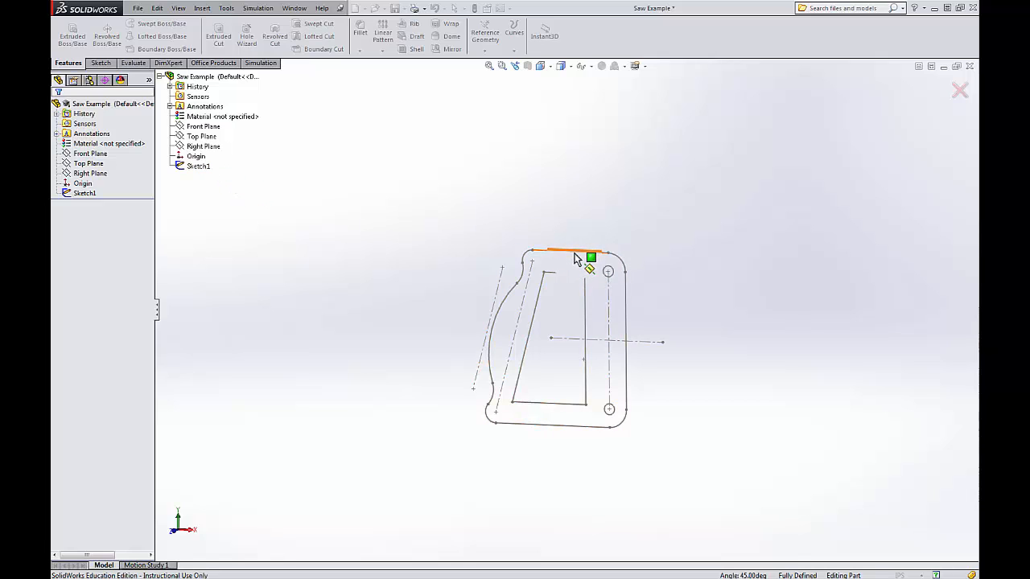
left_click_drag(574, 254, 574, 254)
middle_click_drag(512, 234, 497, 263)
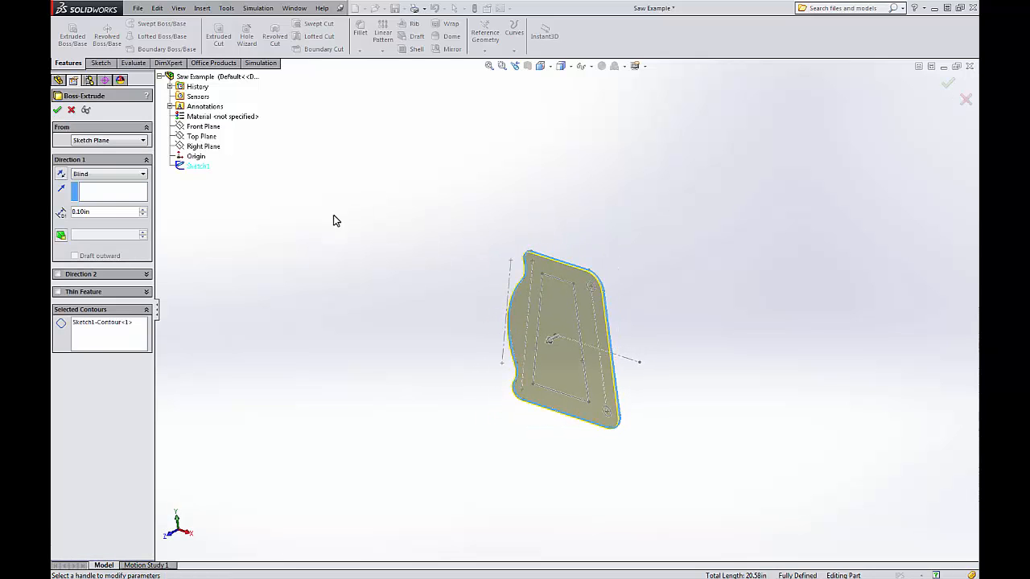
Step: Preview the outer-contour extrusion with a blind depth of 1 in, discard it and clear the selection
double_click(100, 211)
type("1")
key("Return")
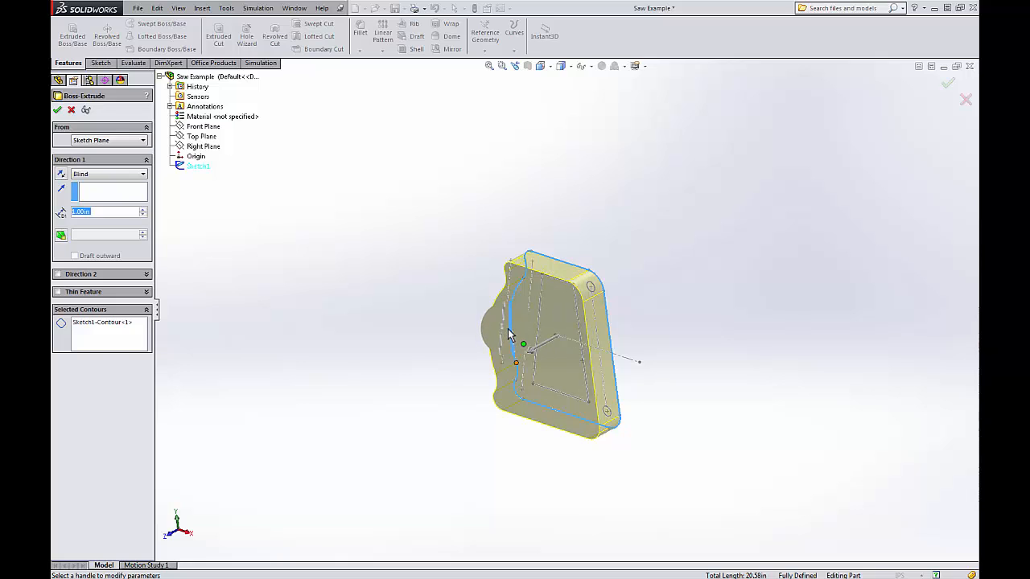
left_click(71, 111)
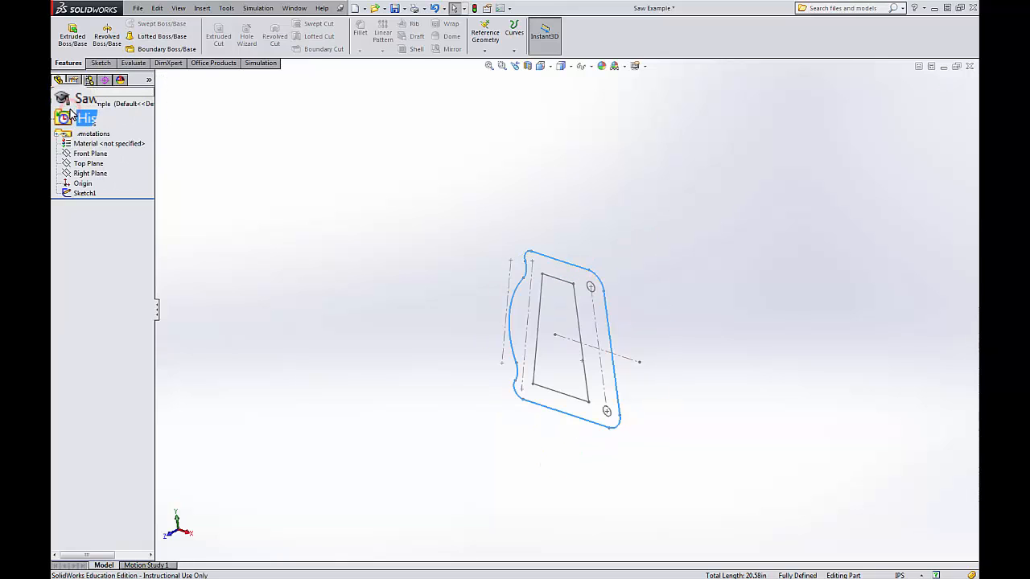
left_click(311, 195)
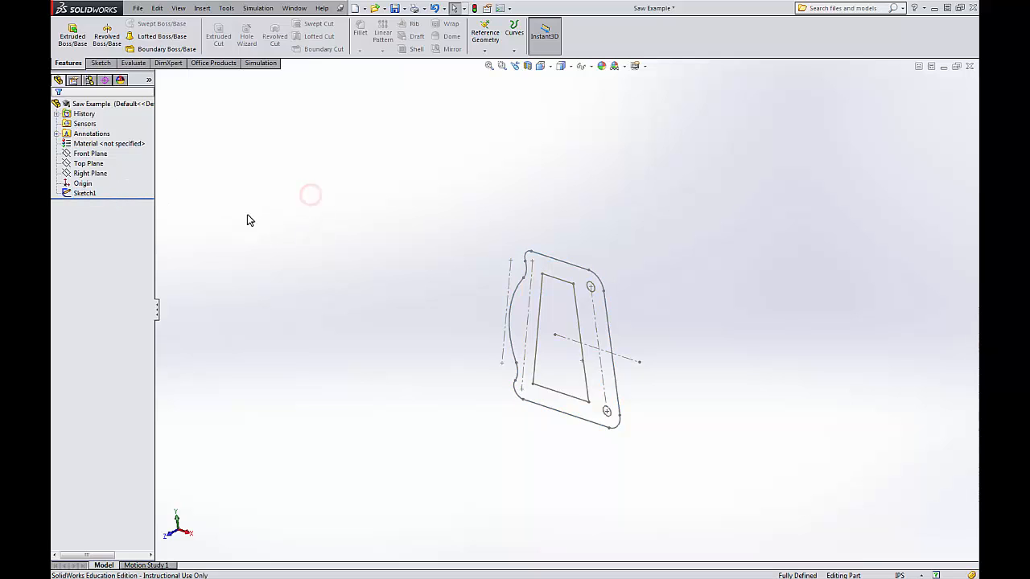
Step: Start an extruded boss from the complete saw handle sketch, with Mid Plane as its end condition
left_click(85, 194)
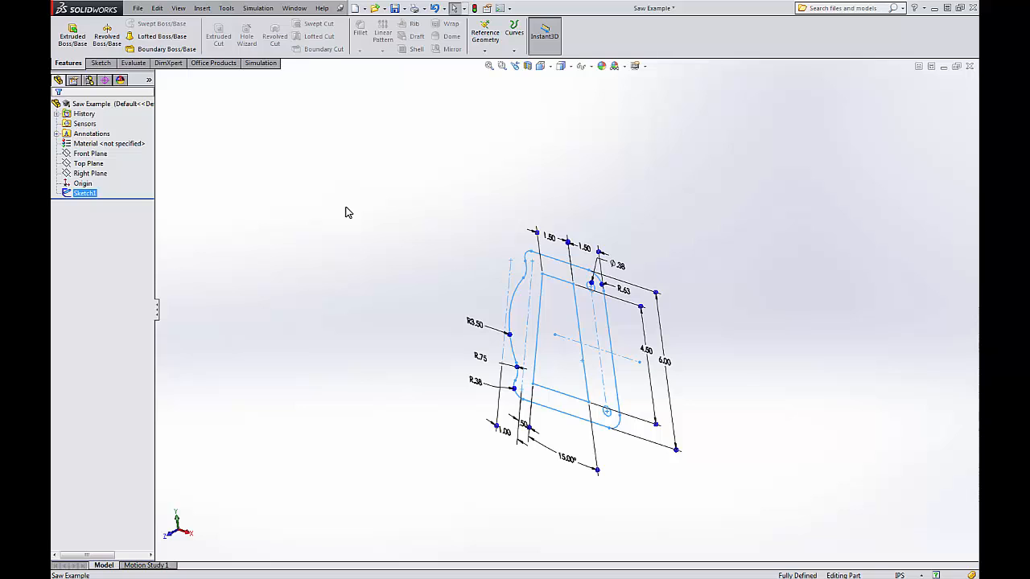
left_click(75, 39)
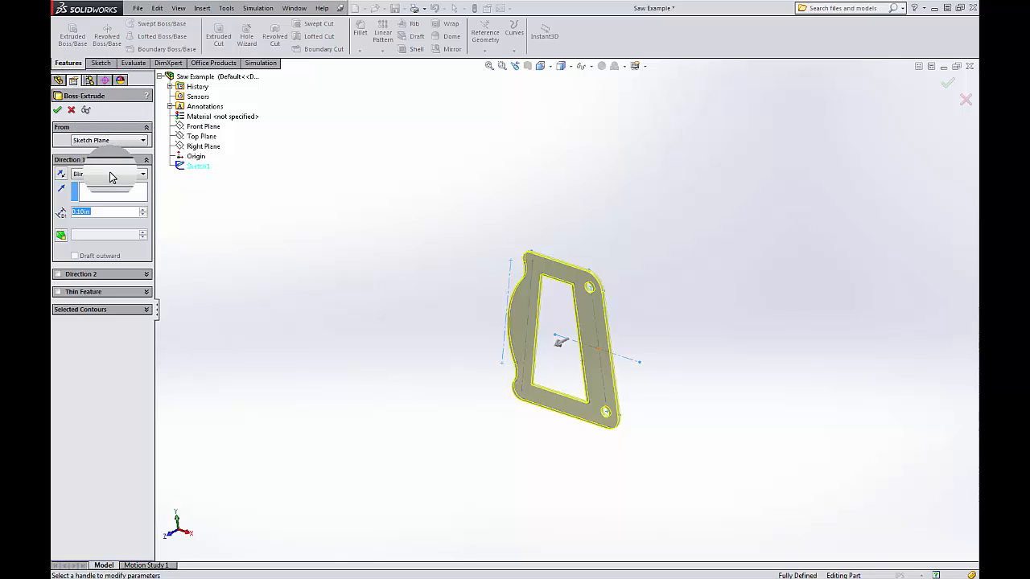
left_click(140, 175)
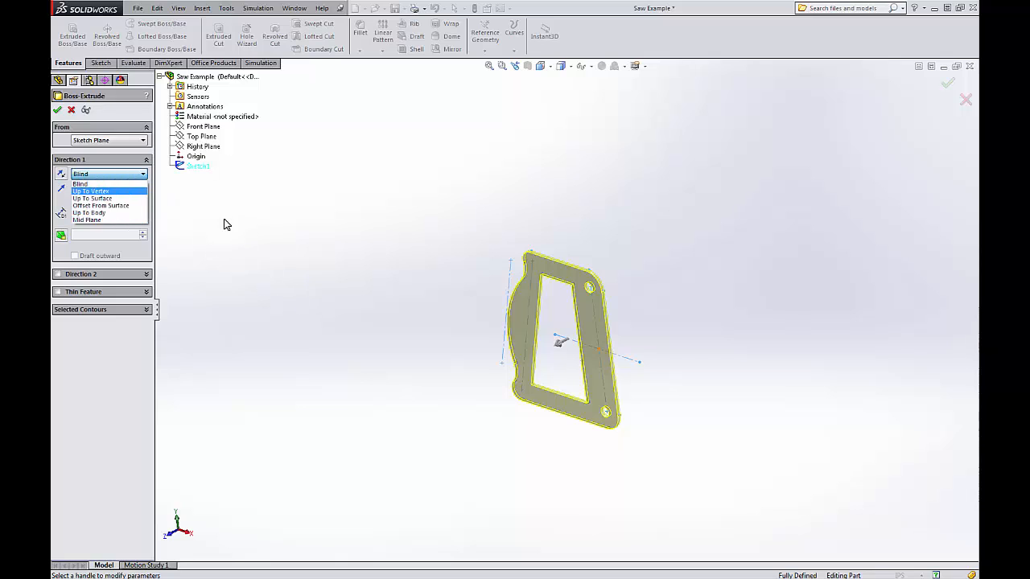
left_click(99, 222)
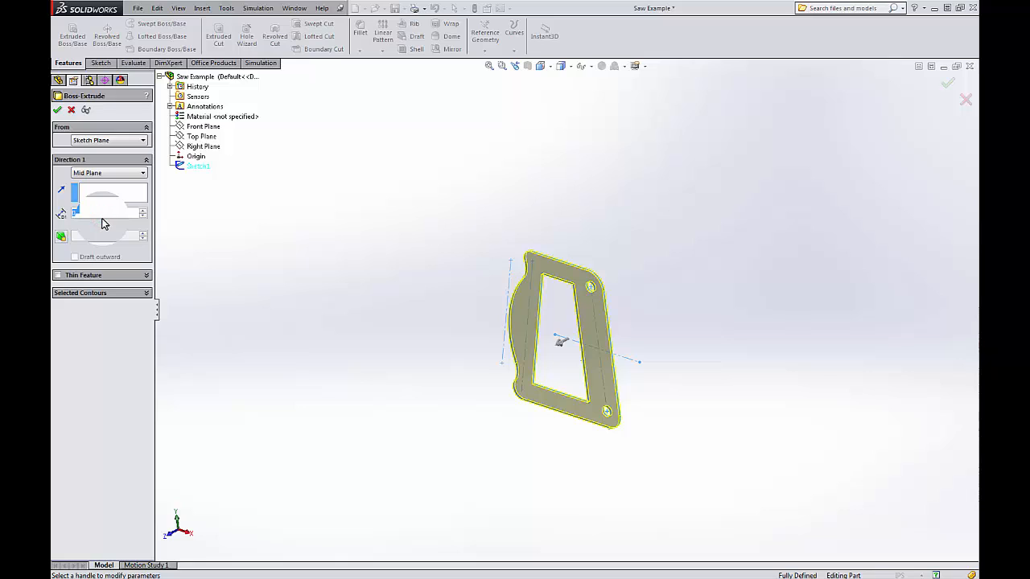
Step: Increase the mid-plane extrusion depth incrementally to 1.50 in to preview growth on both sides of the sketch
left_click(143, 212)
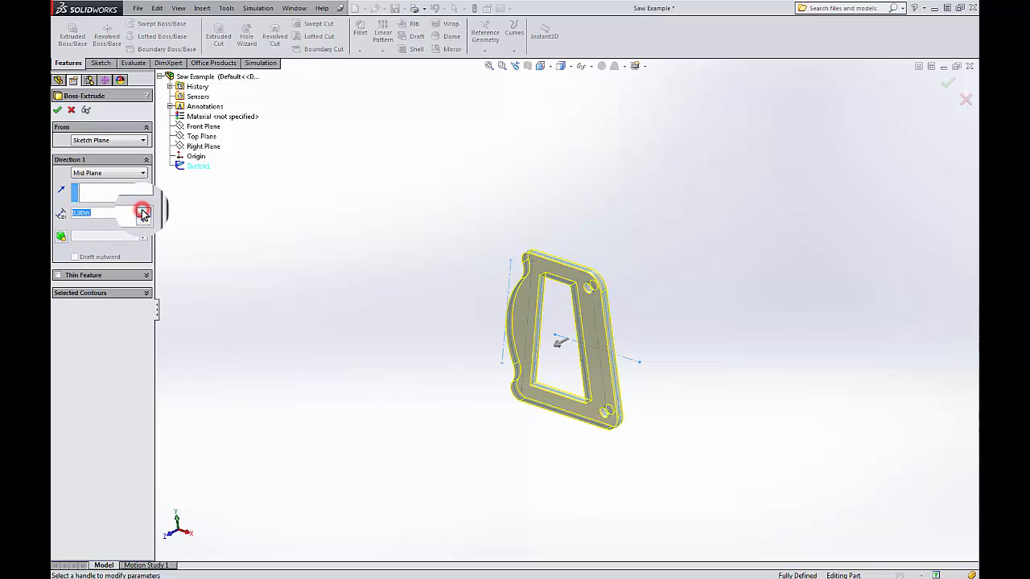
left_click(143, 211)
left_click(144, 211)
left_click(143, 212)
left_click(143, 212)
left_click(143, 211)
left_click(143, 211)
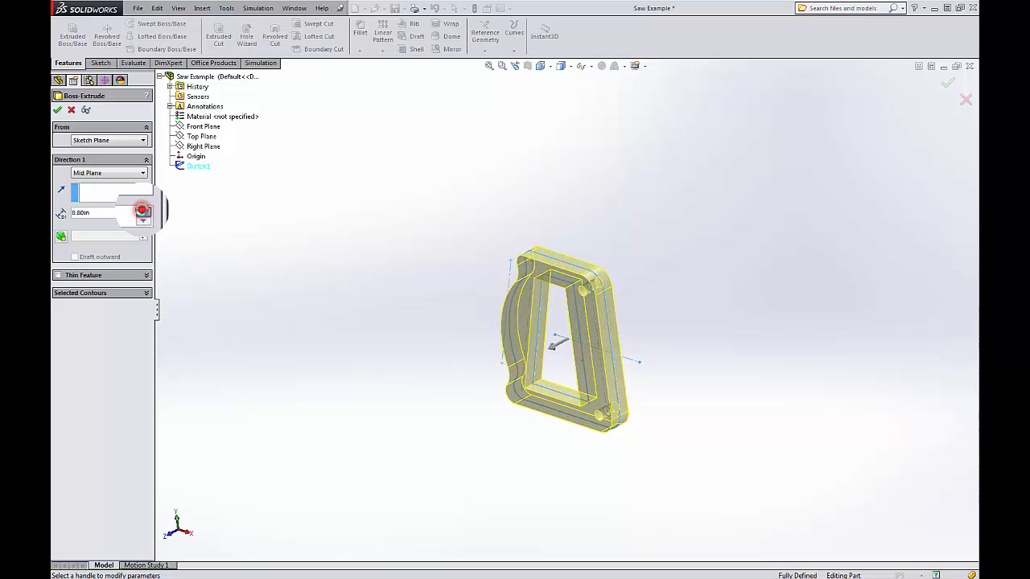
left_click(143, 211)
left_click(143, 211)
left_click(143, 211)
left_click(143, 211)
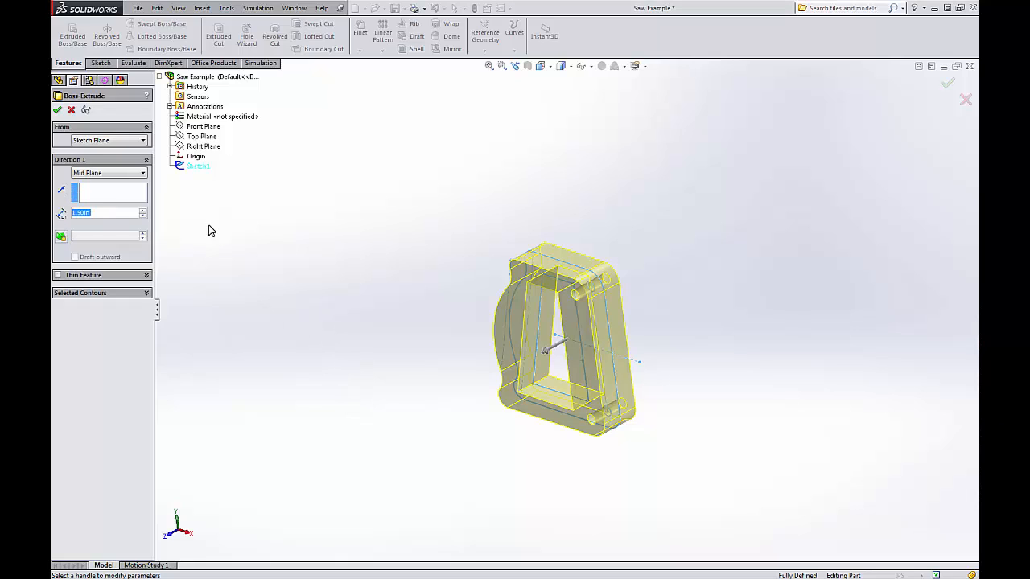
Step: Set the mid-plane extrusion depth to 0.75 in, check its selected contours and create the saw handle solid
type(".75")
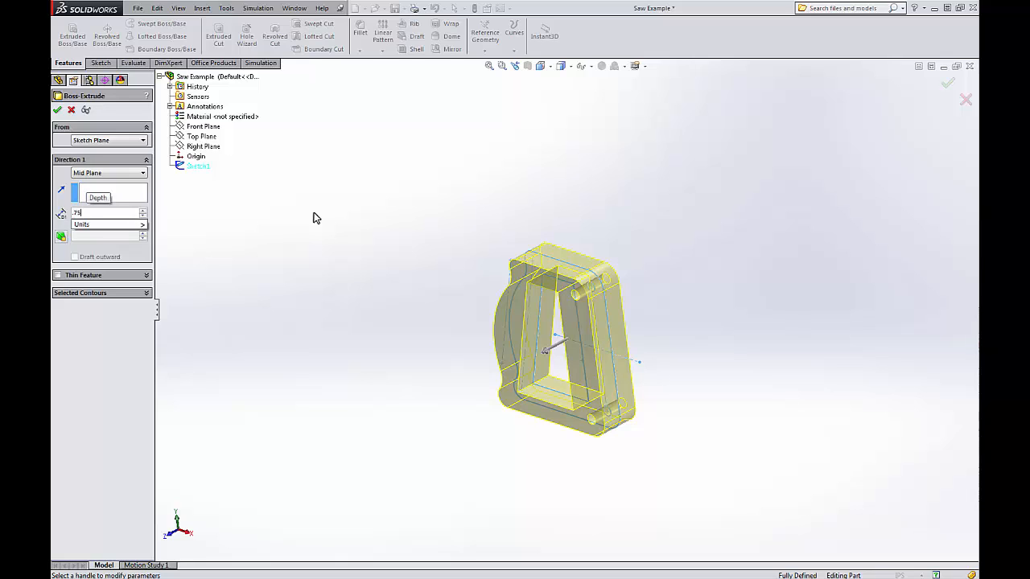
key("Return")
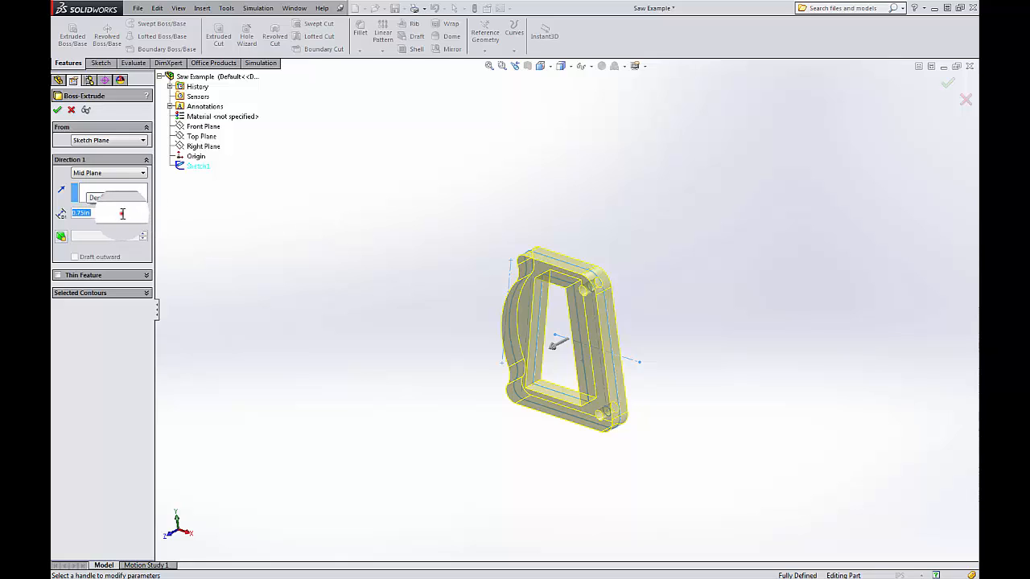
left_click_drag(122, 214, 62, 217)
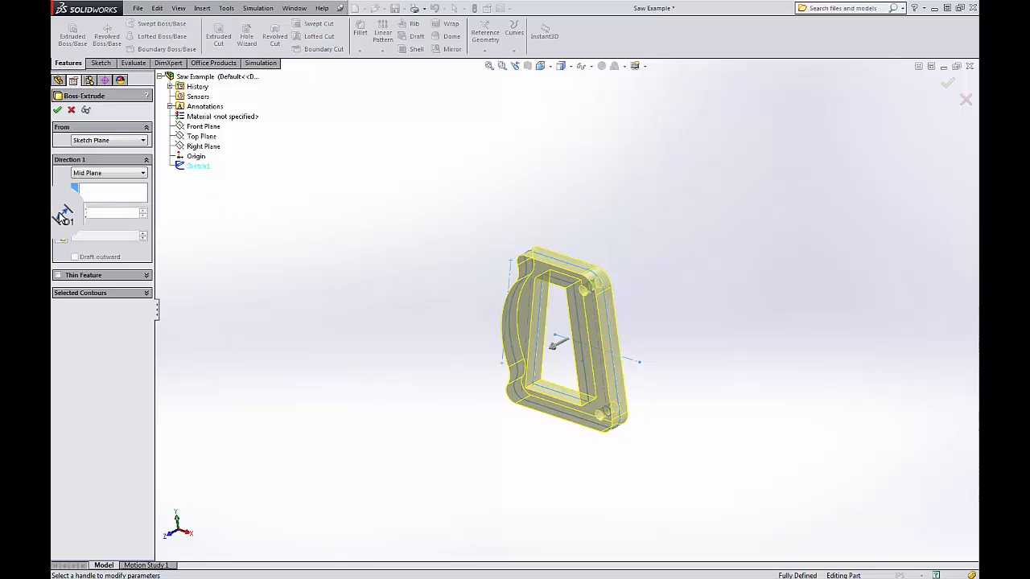
key("Return")
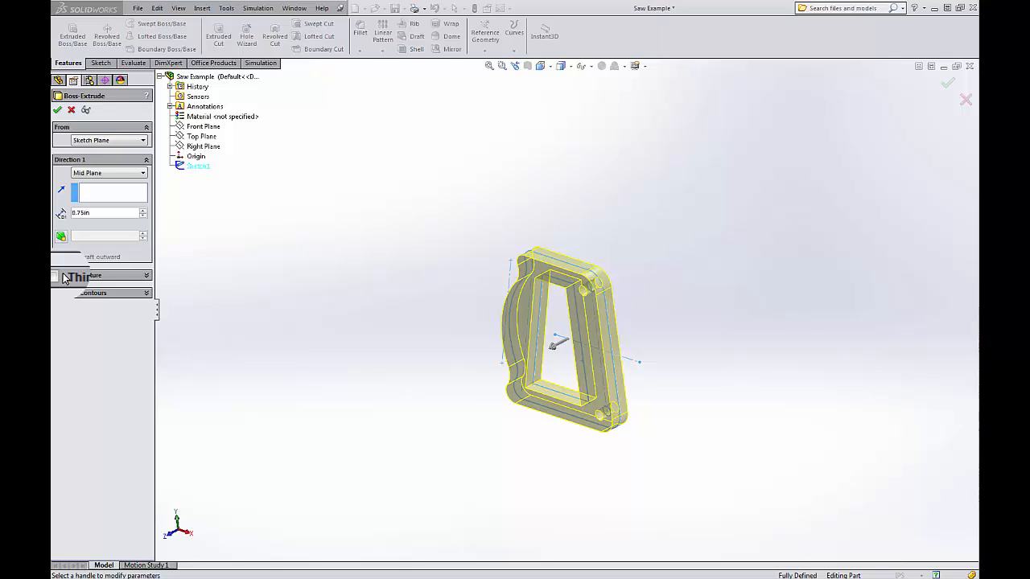
left_click(147, 293)
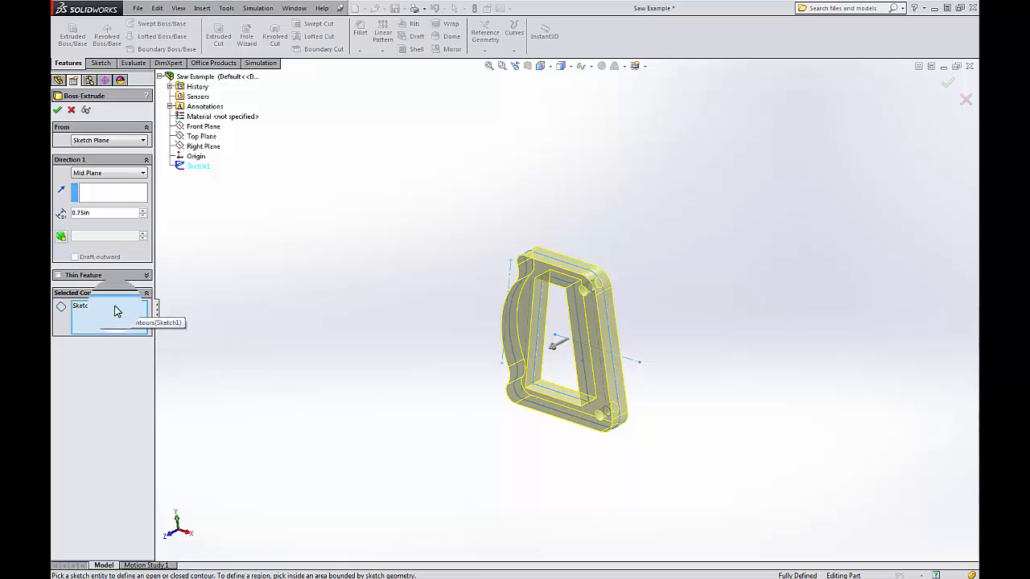
left_click(146, 293)
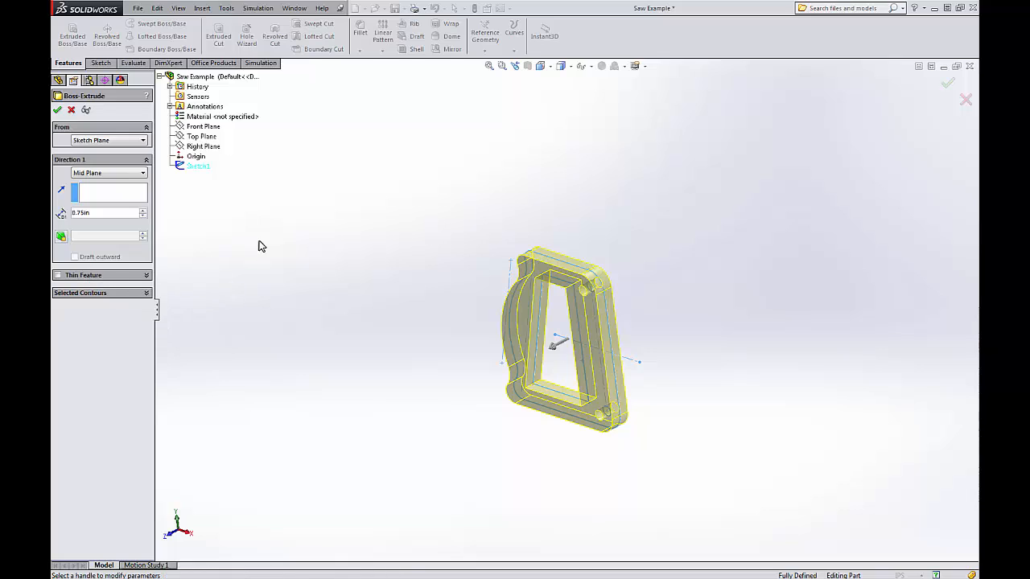
left_click(57, 111)
left_click(403, 247)
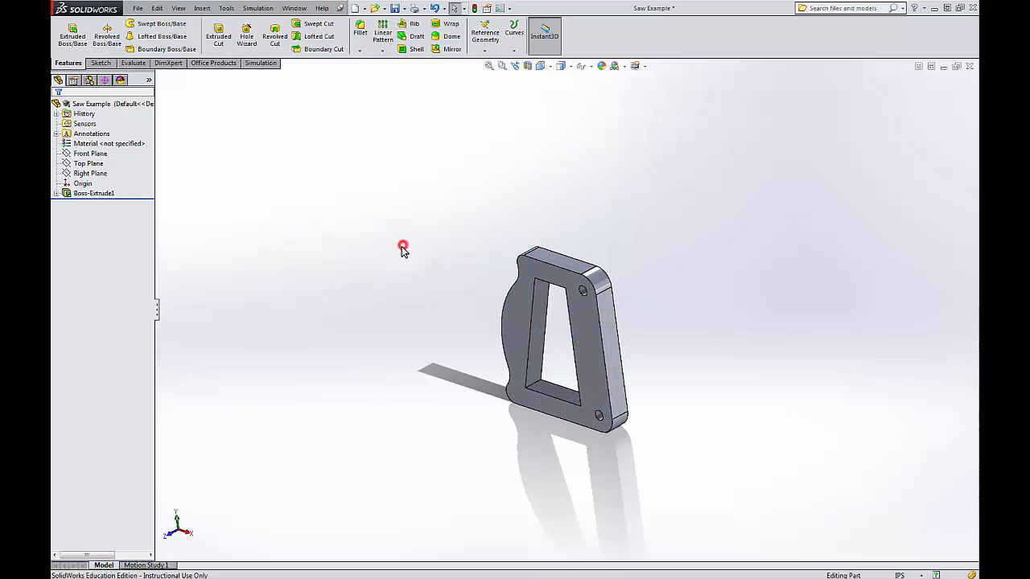
Step: Examine the extruded saw handle from several angles, including the edges of its trapezoidal opening up close
mouse_move(379, 292)
middle_mouse_down()
mouse_move(400, 264)
mouse_move(475, 263)
mouse_move(437, 232)
mouse_move(542, 230)
middle_mouse_up()
mouse_move(628, 218)
middle_mouse_down()
mouse_move(446, 233)
mouse_move(593, 253)
mouse_move(657, 223)
mouse_move(716, 273)
mouse_move(716, 288)
mouse_move(676, 285)
mouse_move(654, 301)
middle_mouse_up()
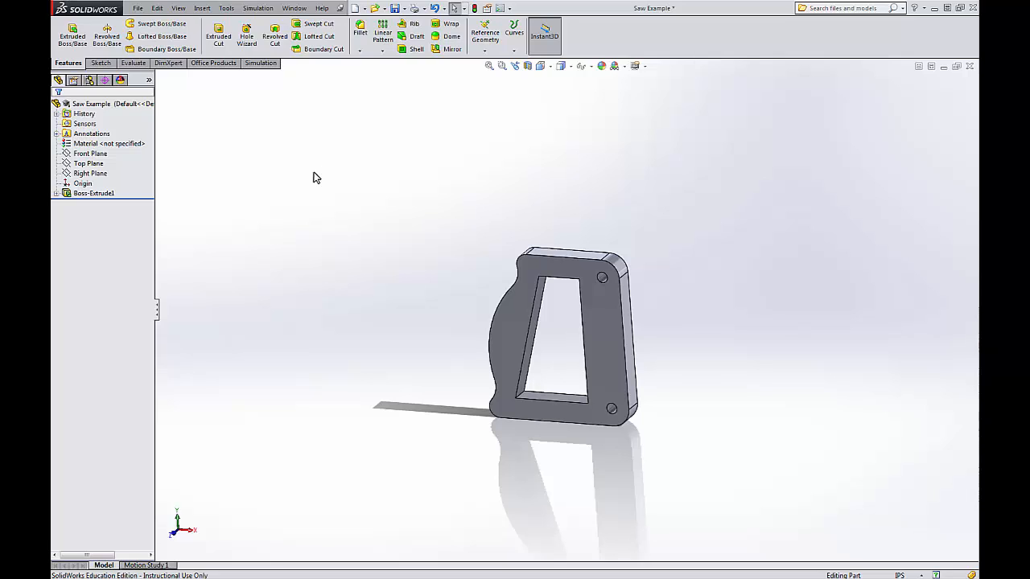
middle_click_drag(473, 307, 458, 206)
scroll(532, 265, "down", 5)
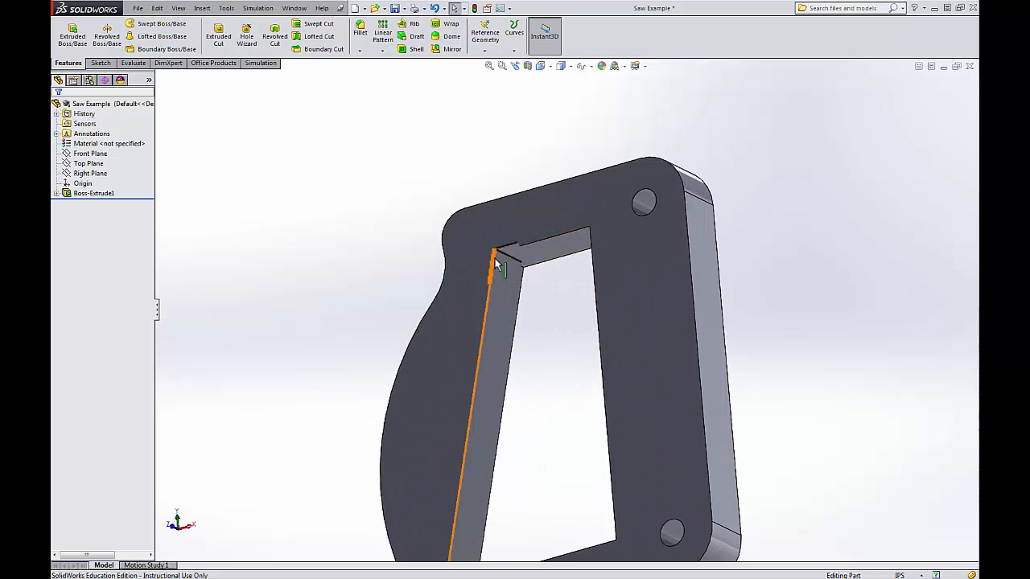
middle_click_drag(524, 271, 612, 243)
scroll(576, 335, "up", 3)
middle_click_drag(576, 335, 525, 405)
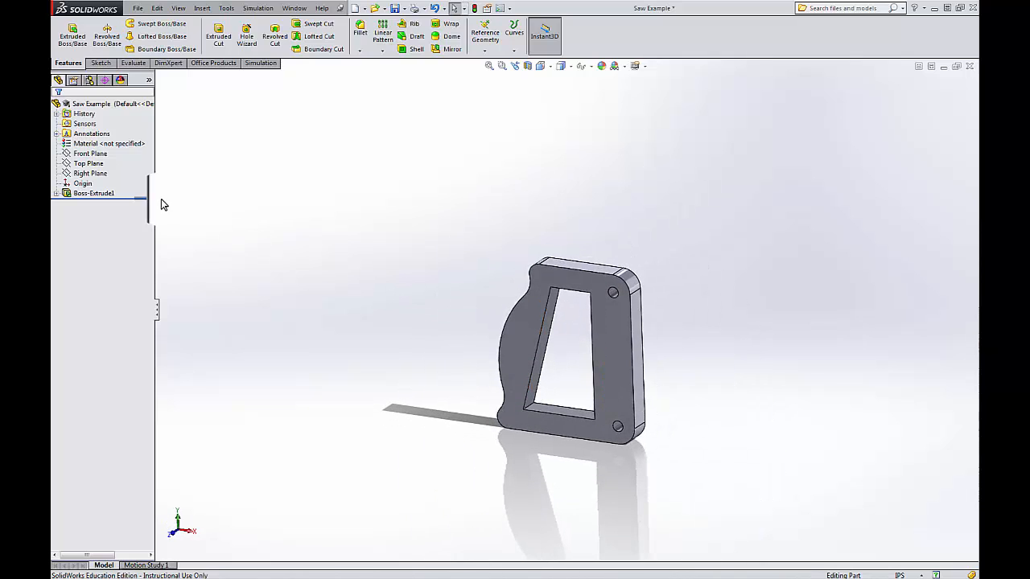
Step: Show the sketch nested under the extruded boss and look over the editing options for the feature and its sketch
left_click(56, 194)
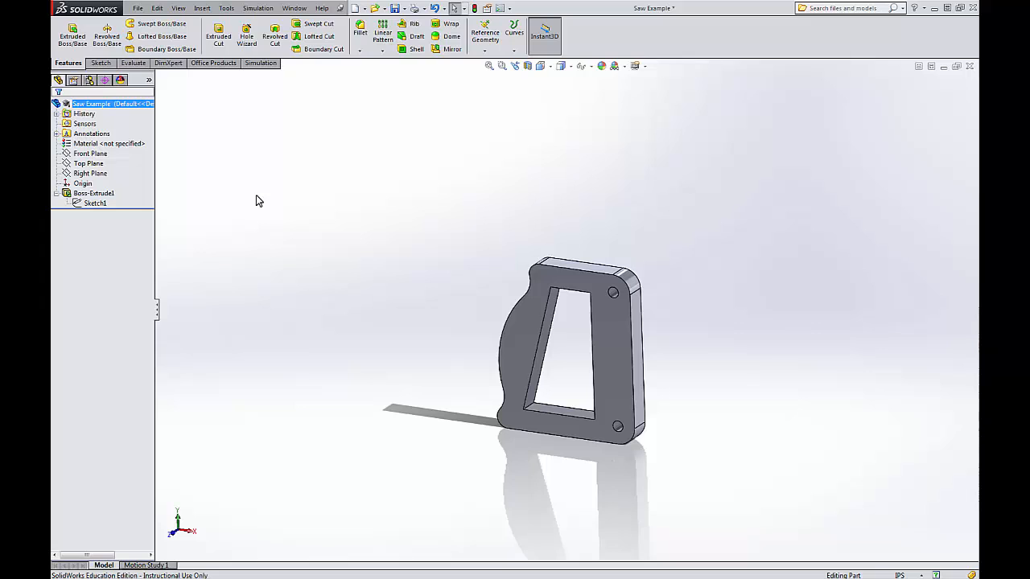
left_click(91, 194)
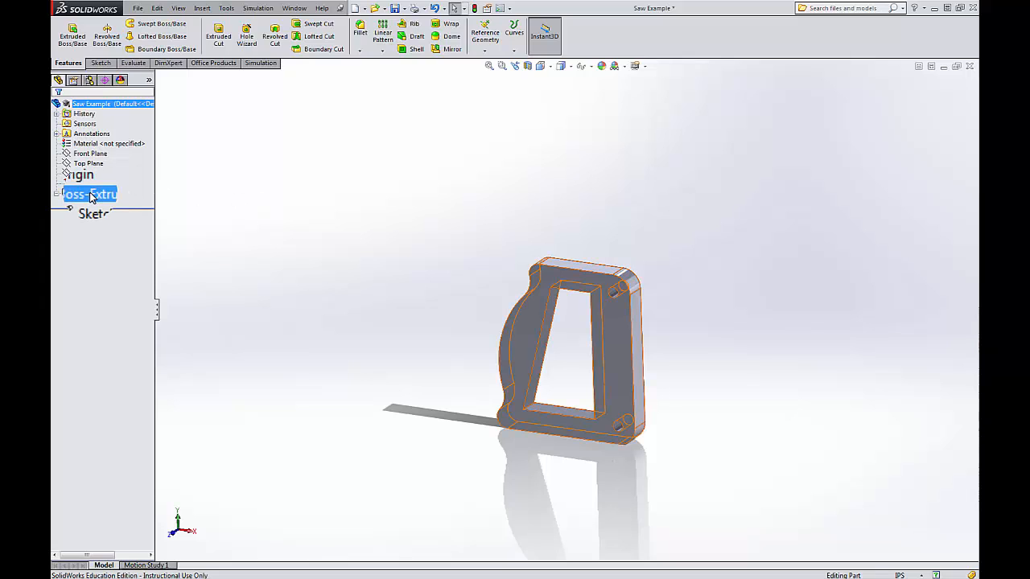
right_click(91, 195)
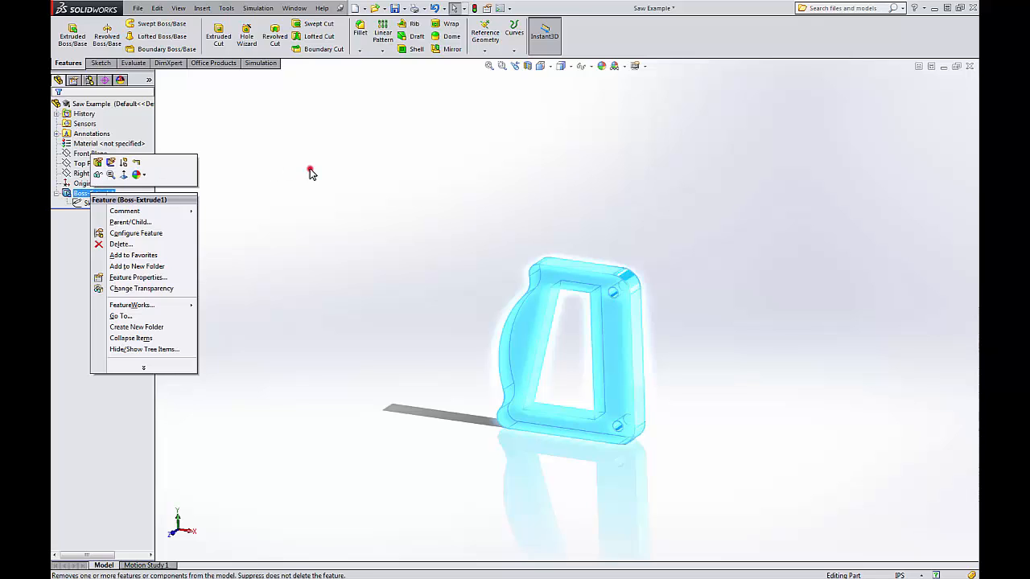
left_click(111, 165)
right_click(101, 206)
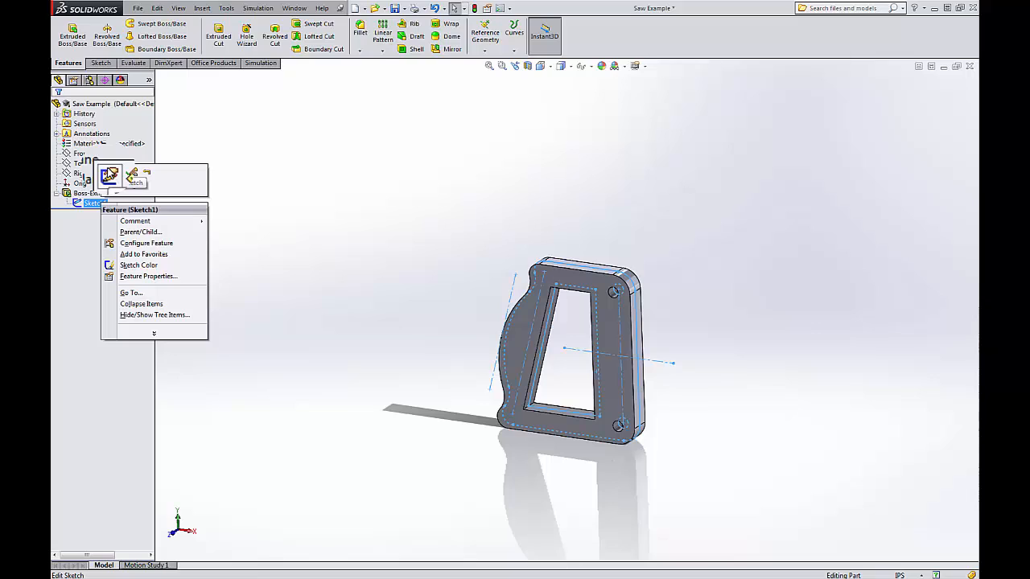
left_click(318, 166)
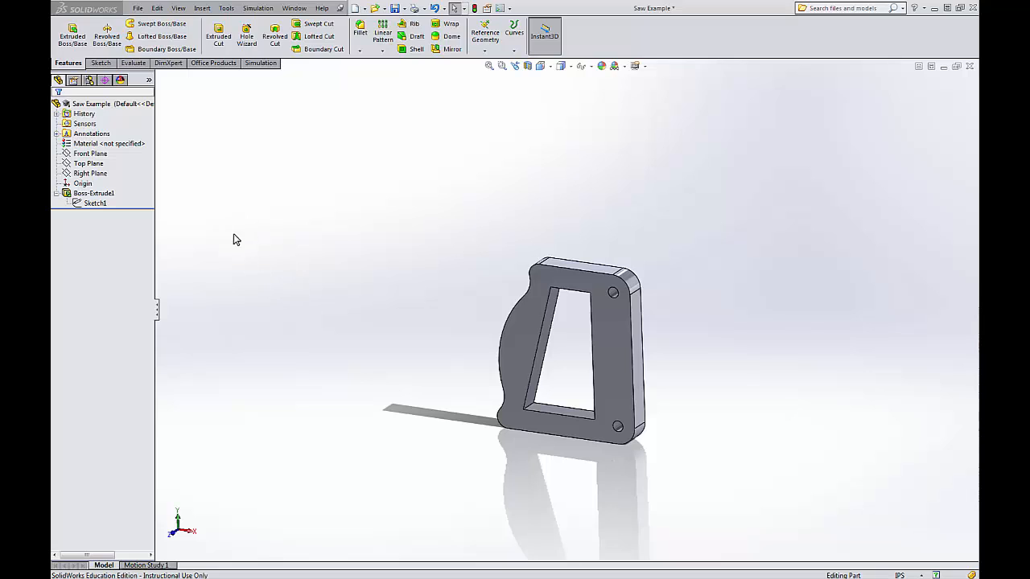
Step: Display the extruded boss's dimensions on the model and inspect its sketch dimensions and extrusion depth from several angles
left_click(96, 194)
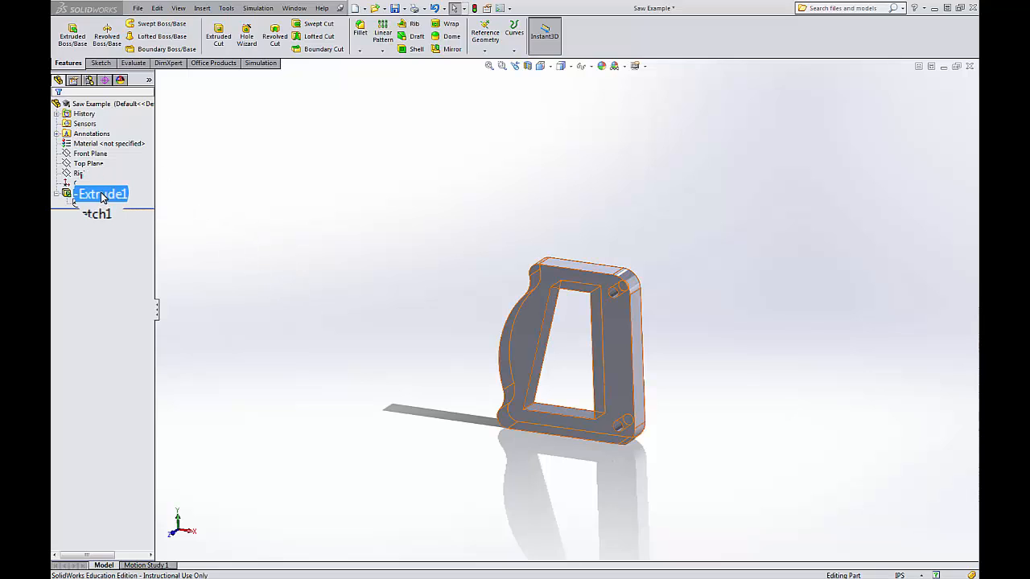
left_click(312, 211)
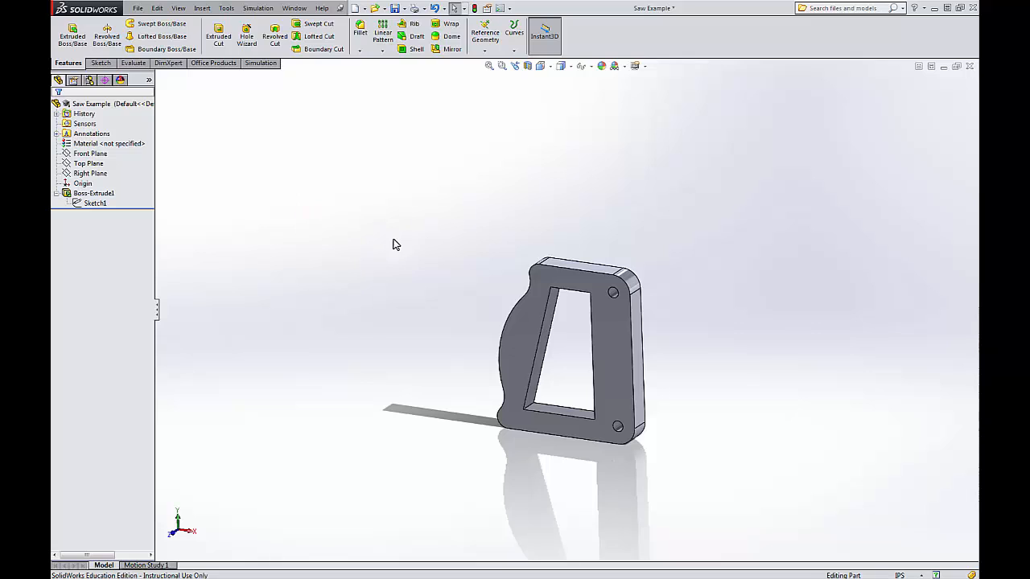
left_click(104, 195)
double_click(110, 196)
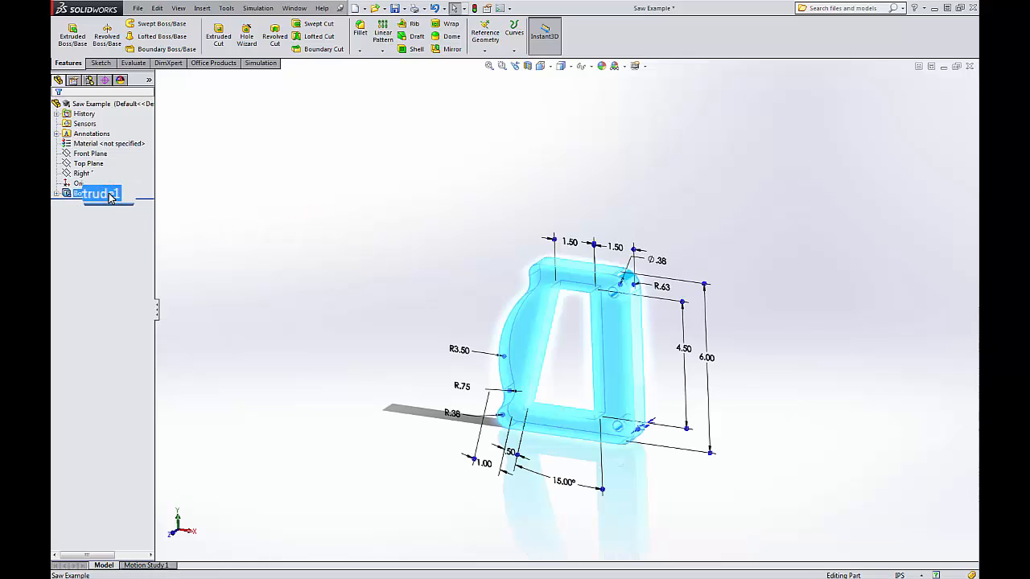
middle_click_drag(345, 306, 340, 352)
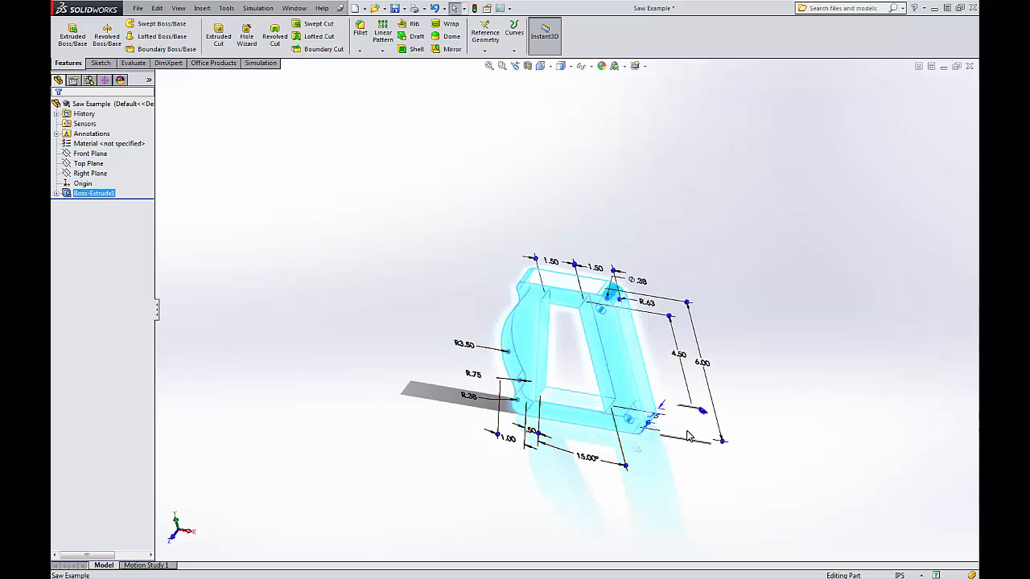
scroll(668, 423, "down", 3)
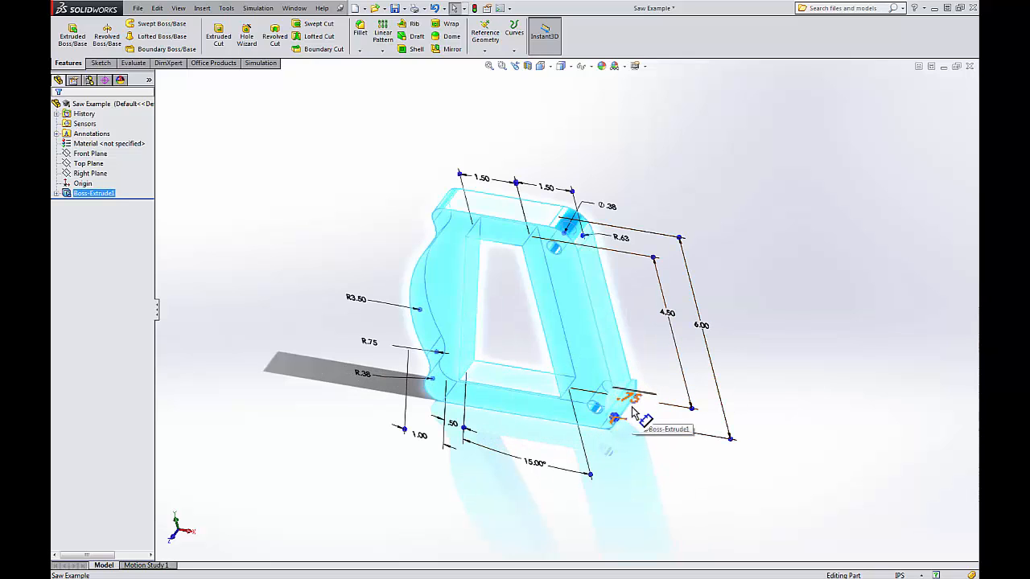
scroll(633, 408, "up", 1)
middle_click_drag(633, 408, 531, 272)
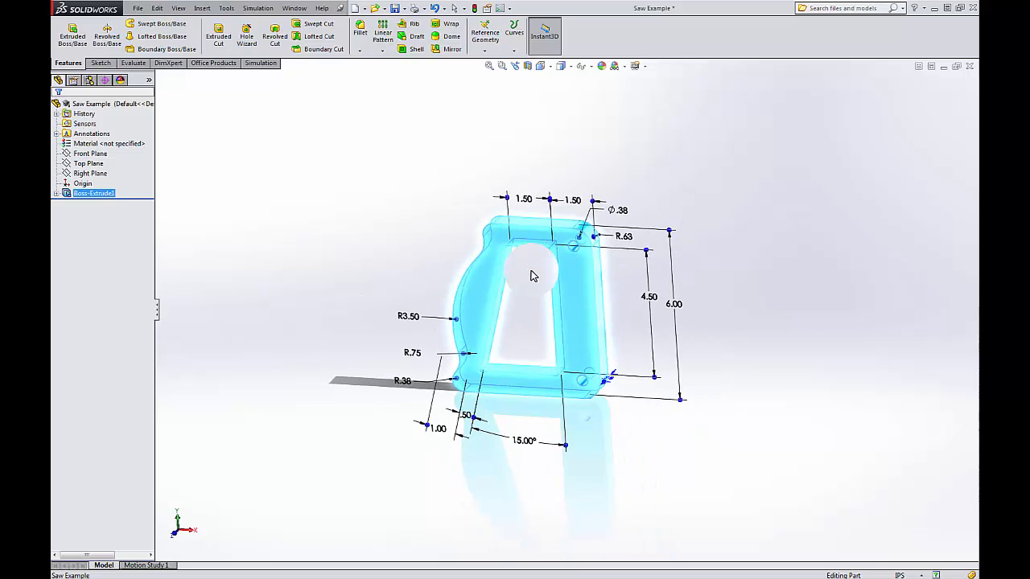
left_click(223, 203)
Step: Open the sketch under the extruded boss for editing, look over its geometry and relations, and orient it to the front view
left_click(55, 194)
left_click(96, 203)
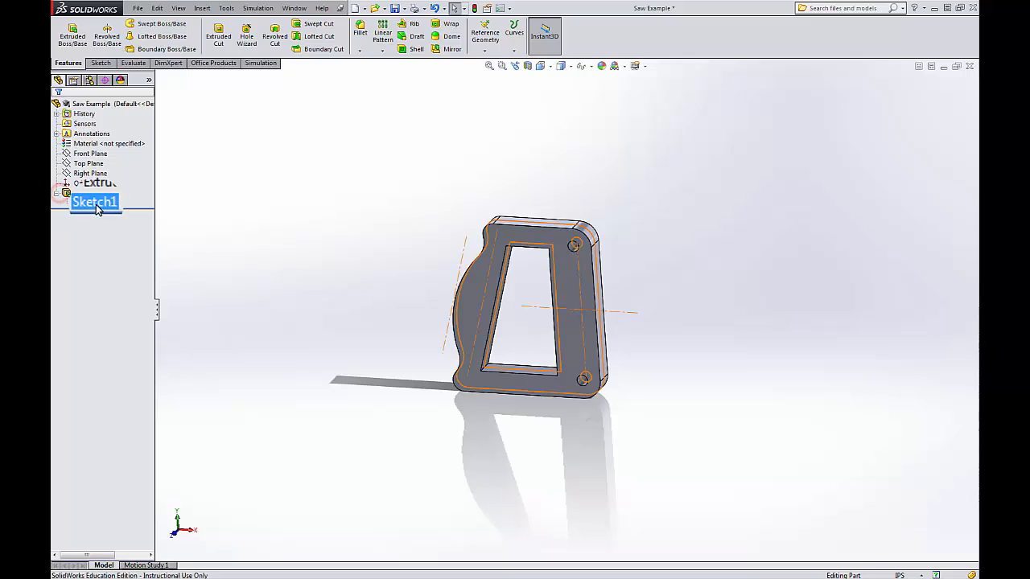
double_click(96, 203)
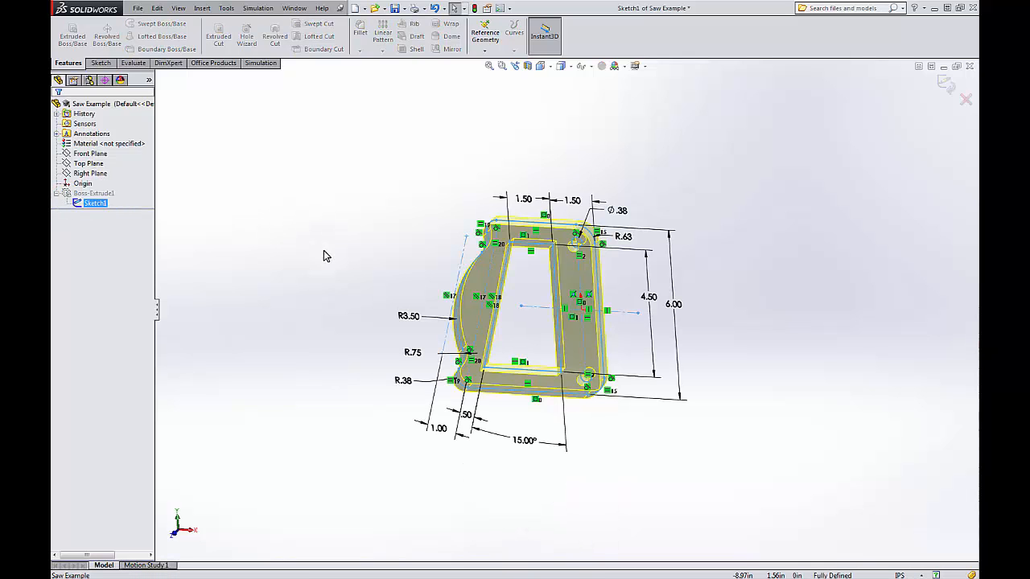
mouse_move(404, 258)
middle_mouse_down()
mouse_move(368, 288)
mouse_move(391, 274)
mouse_move(509, 294)
middle_mouse_up()
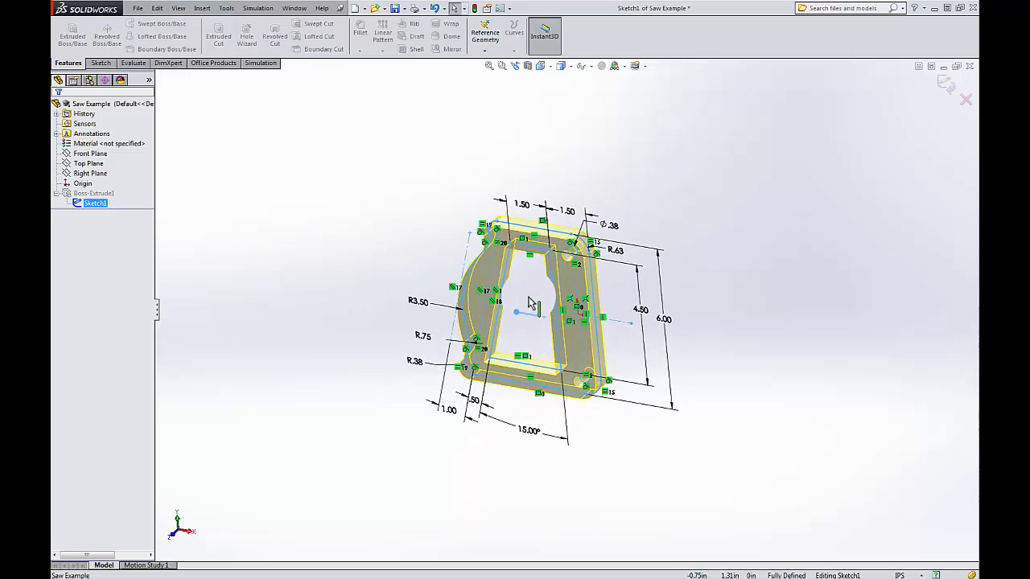
scroll(508, 293, "down", 3)
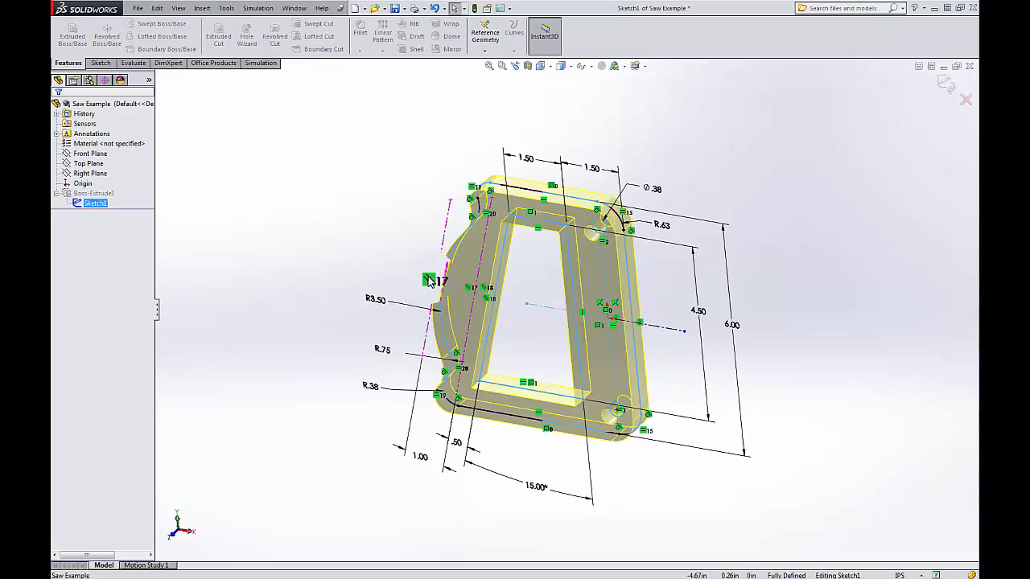
scroll(519, 336, "down", 2)
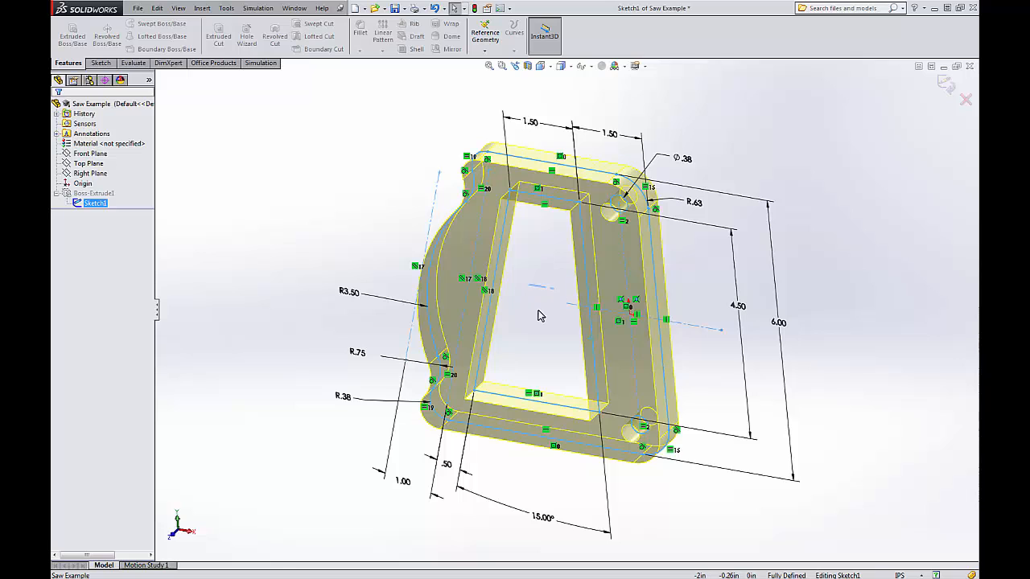
middle_click_drag(527, 327, 570, 219)
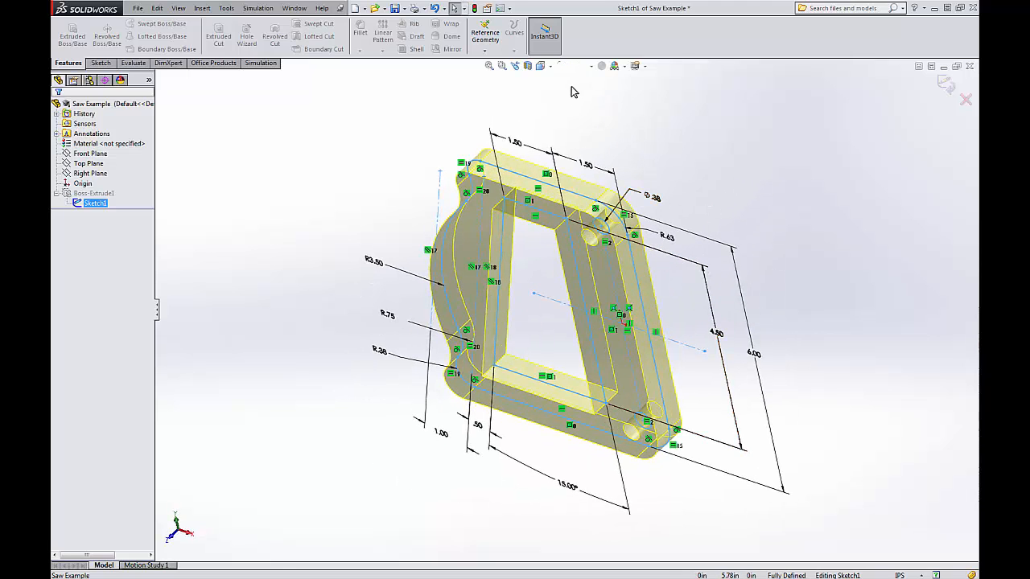
left_click(544, 67)
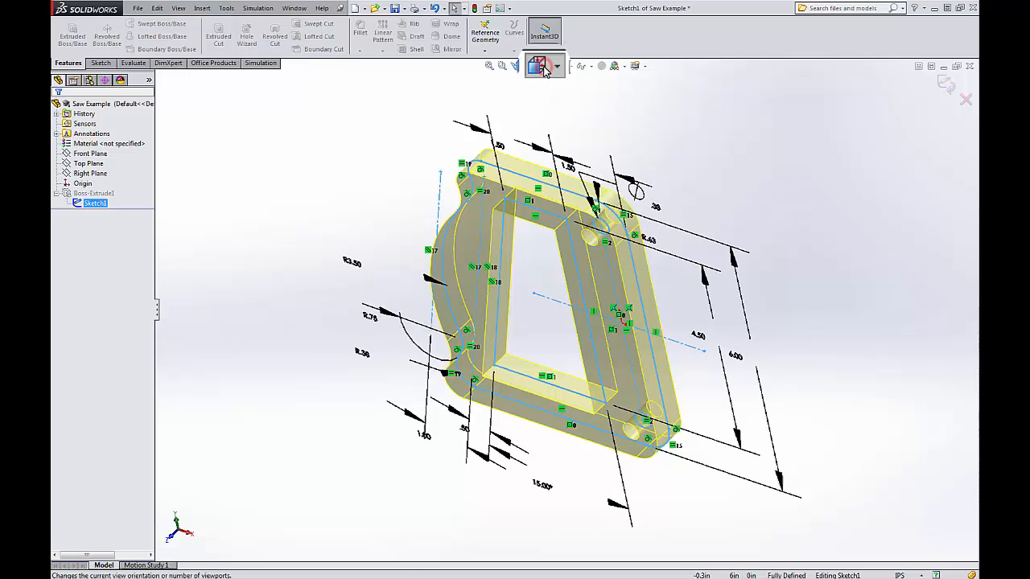
left_click(545, 70)
left_click(595, 119)
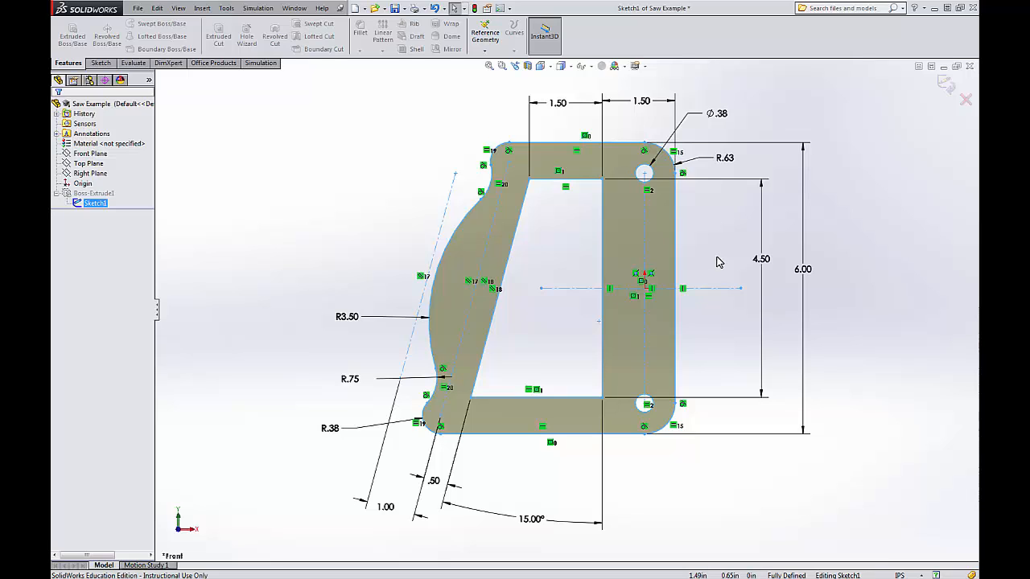
Step: Add a 0.10 in sketch fillet where the slanted side of the trapezoidal opening meets its top edge
left_click(103, 64)
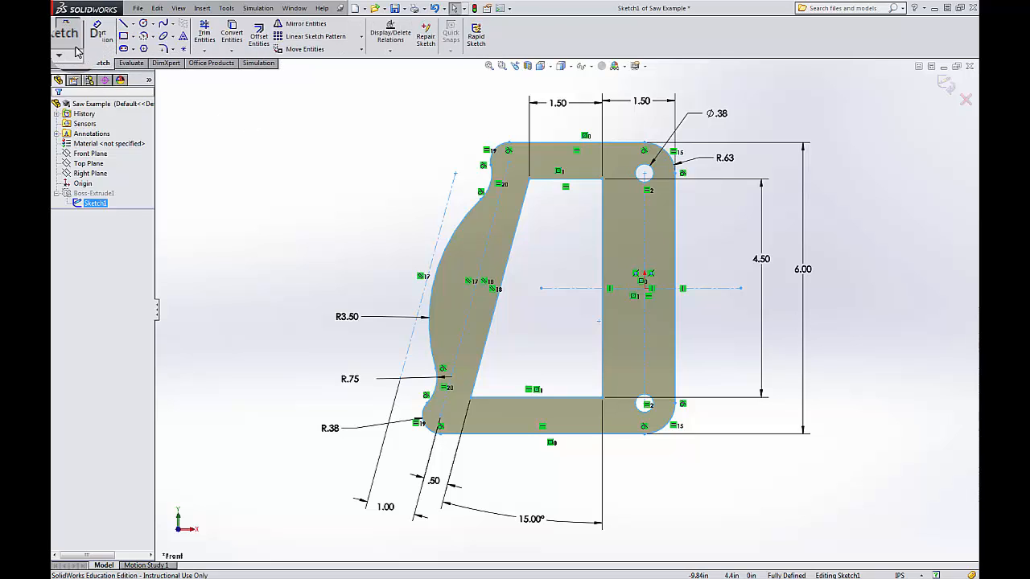
left_click(69, 64)
left_click(103, 63)
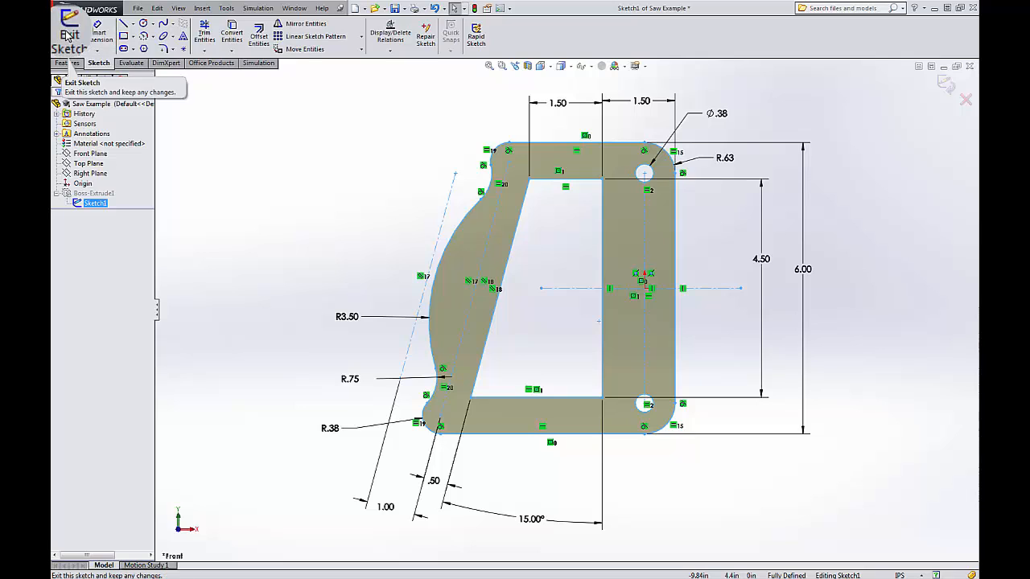
left_click(164, 52)
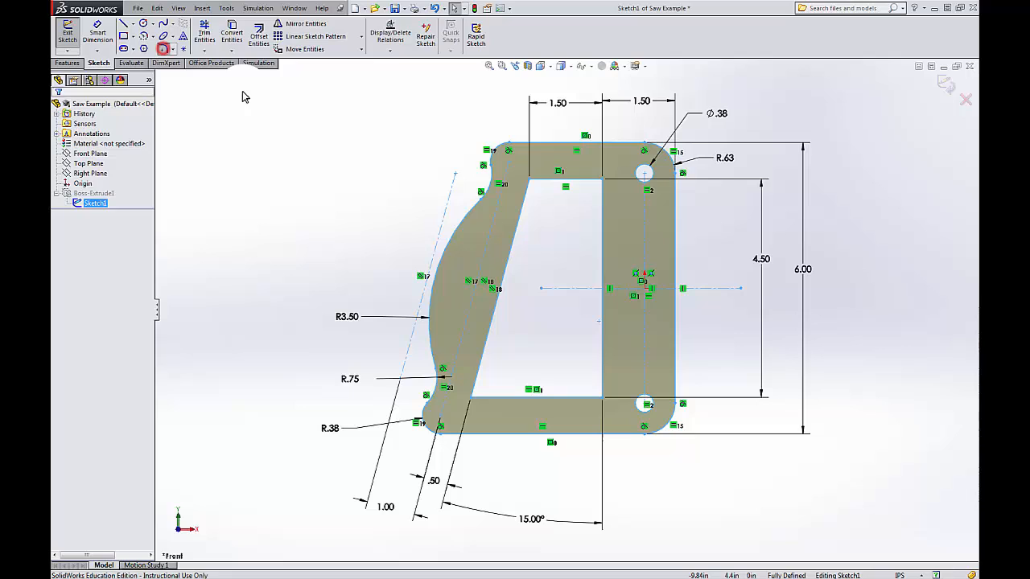
left_click(524, 201)
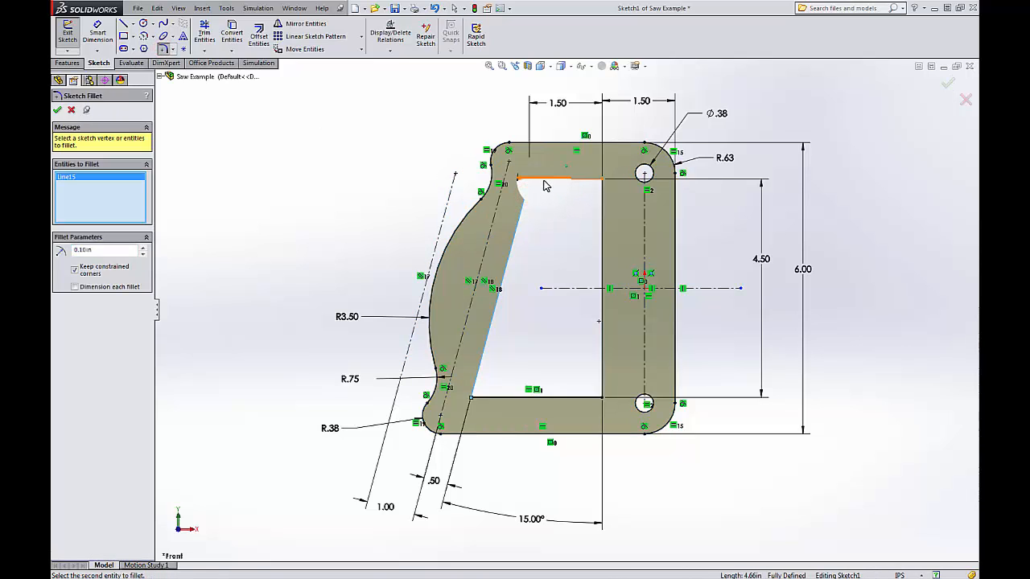
left_click(544, 185)
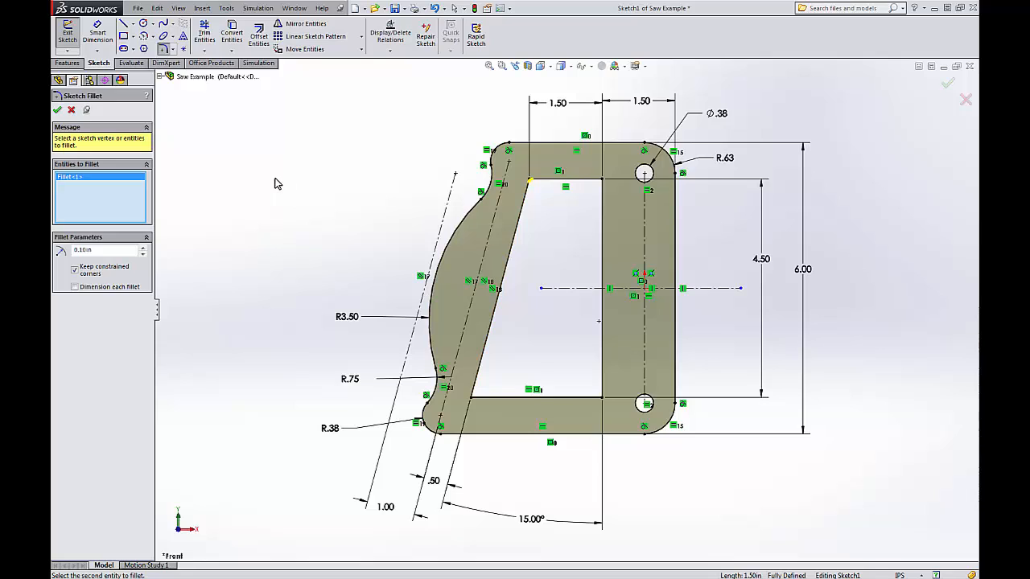
left_click(57, 111)
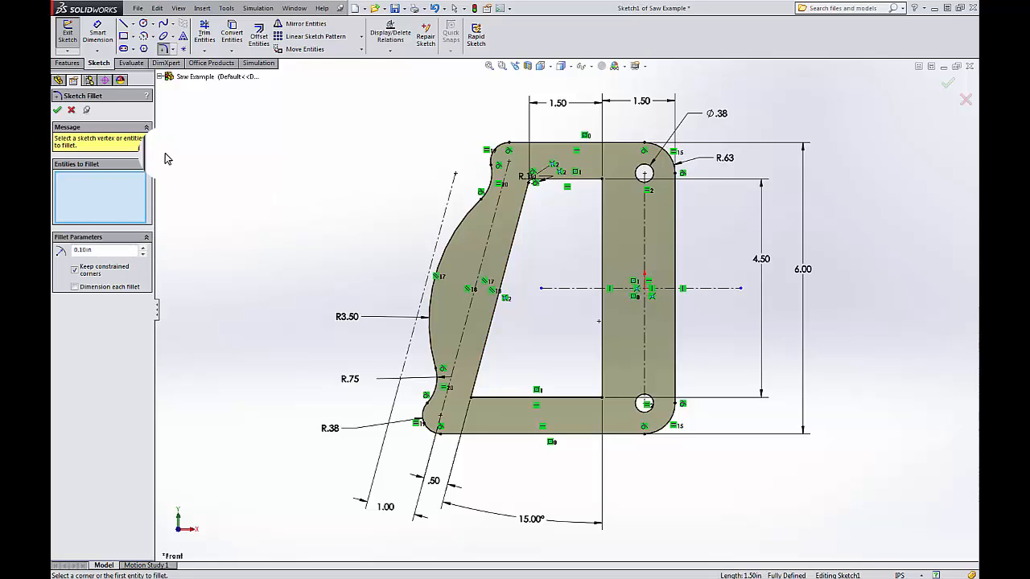
Step: Finish the sketch fillet command and move the fillet's radius dimension outside the handle's upper outline
scroll(552, 203, "down", 3)
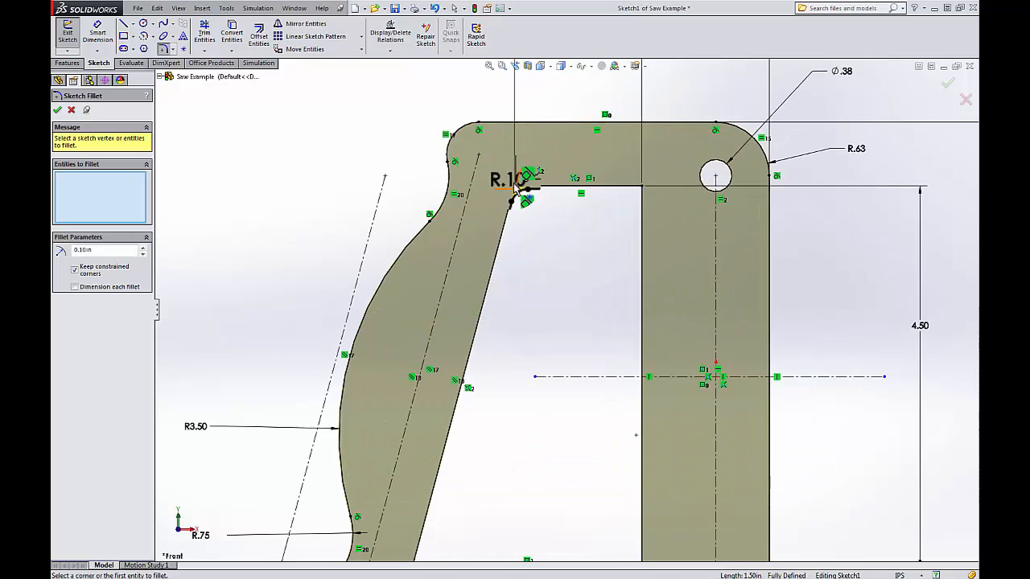
key("Escape")
left_click_drag(509, 181, 388, 116)
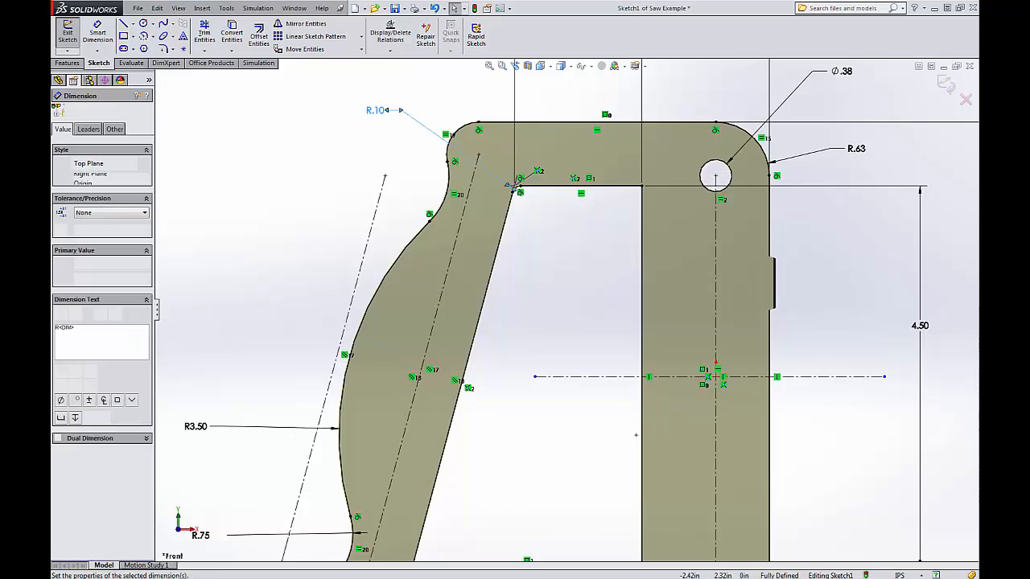
Step: Examine the filleted corner of the trapezoidal opening up close, including its tangent relations and the virtual sharp of the original corner
scroll(564, 199, "down", 5)
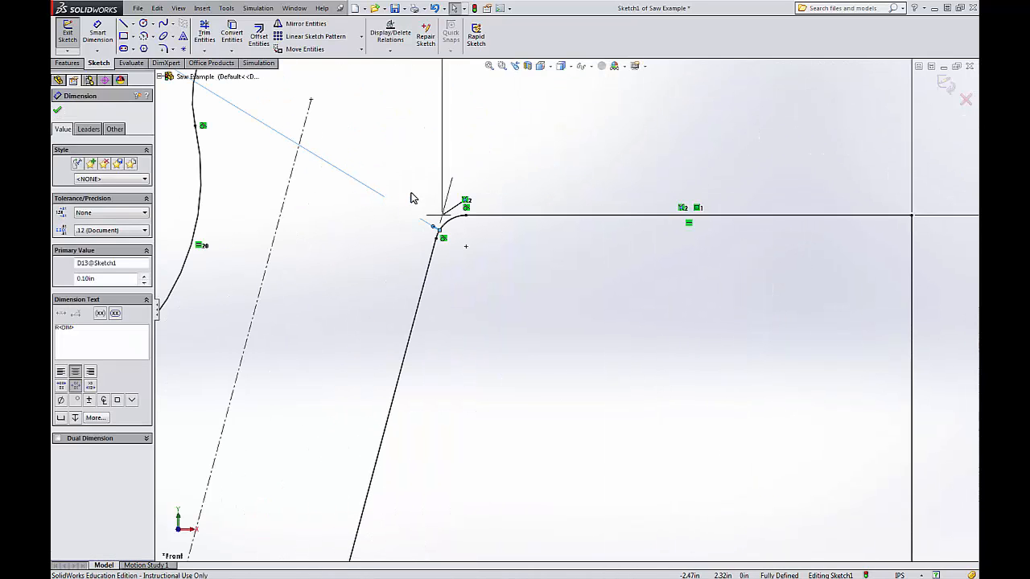
scroll(555, 268, "up", 3)
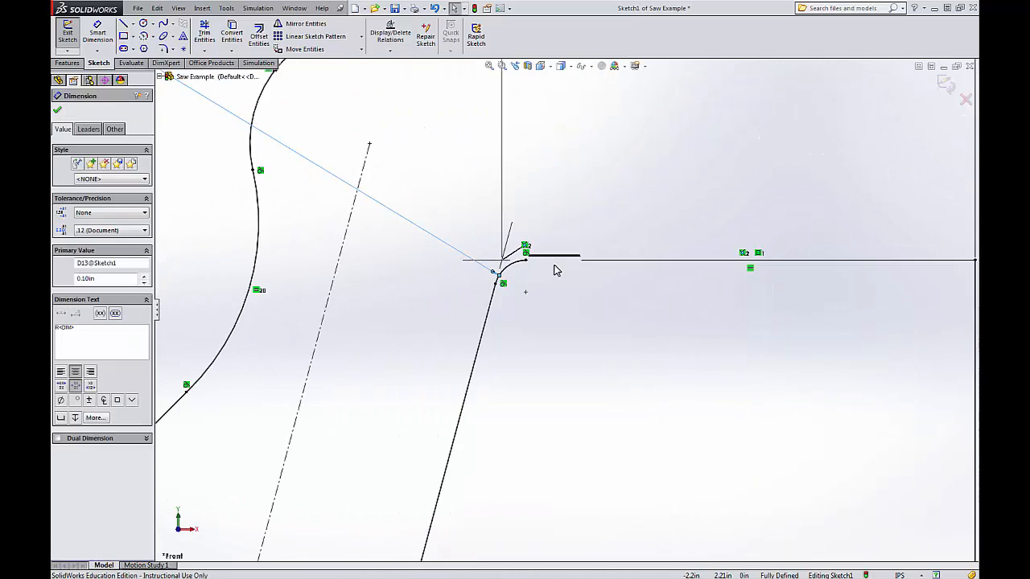
scroll(553, 268, "up", 3)
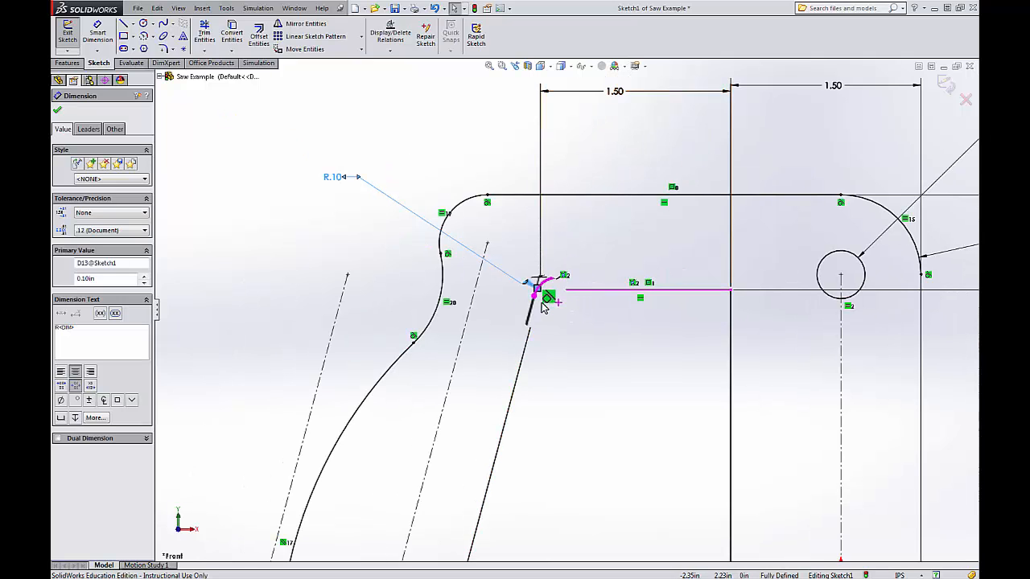
scroll(548, 298, "down", 4)
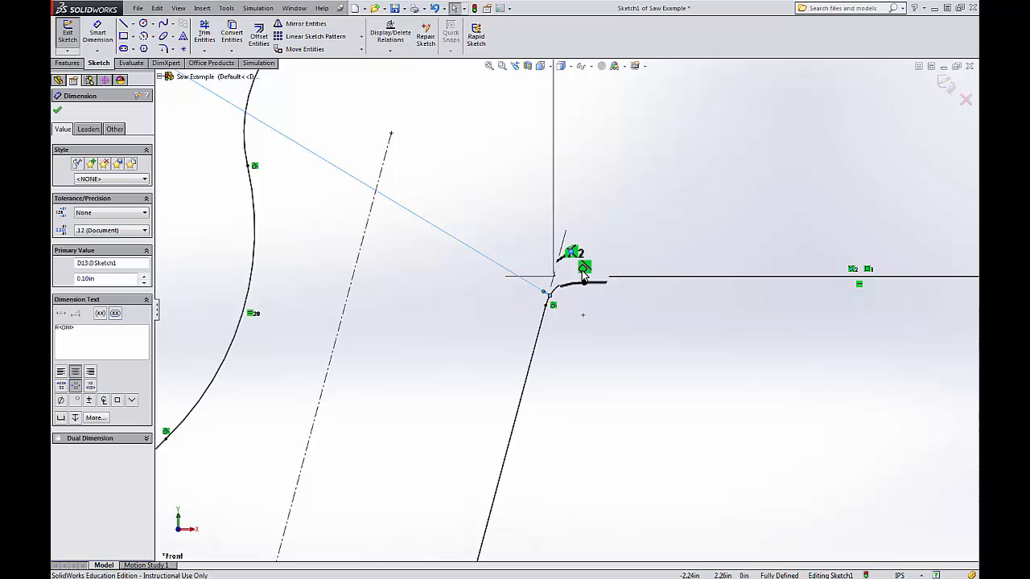
scroll(583, 275, "down", 2)
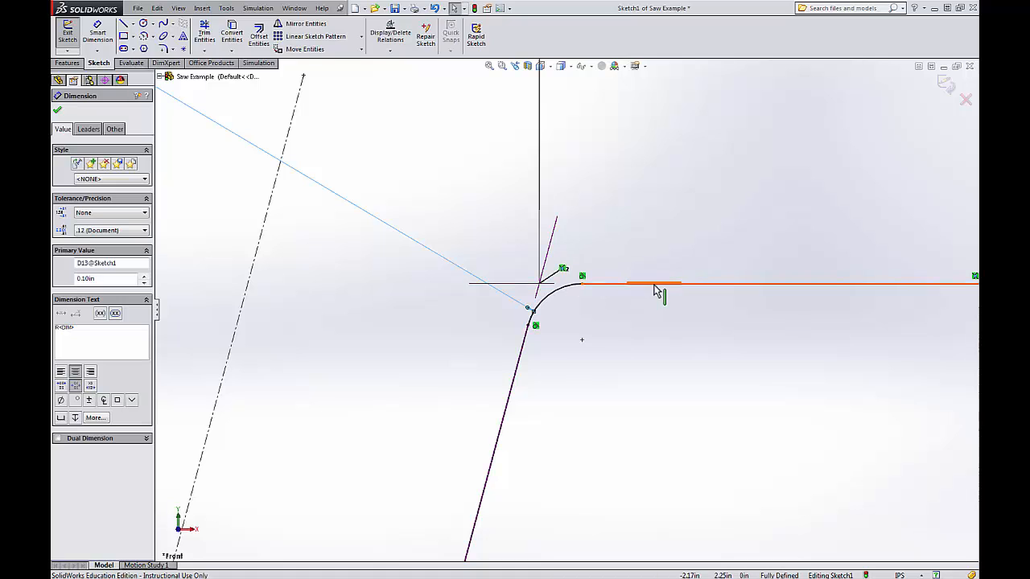
scroll(572, 334, "up", 3)
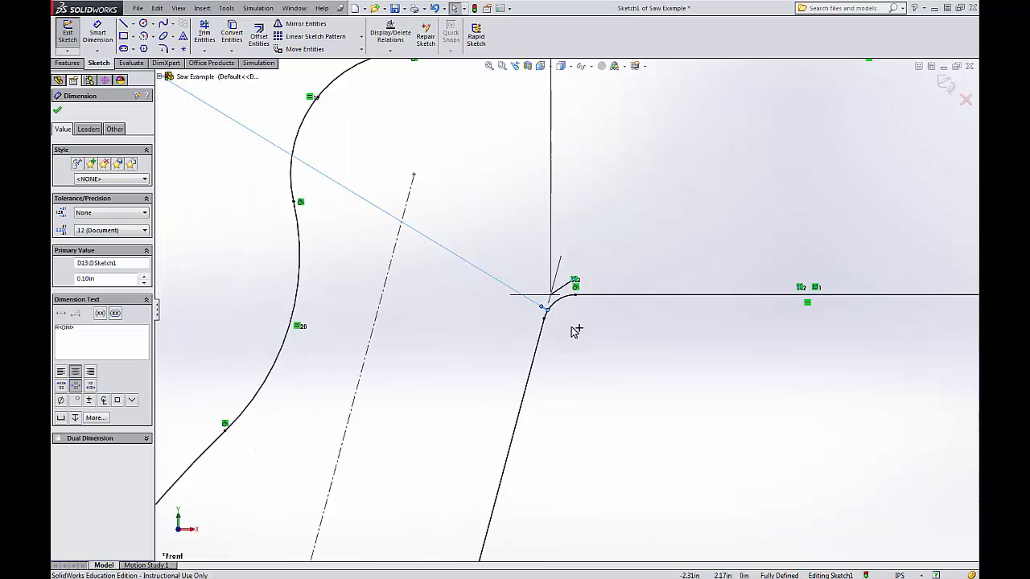
scroll(573, 330, "up", 3)
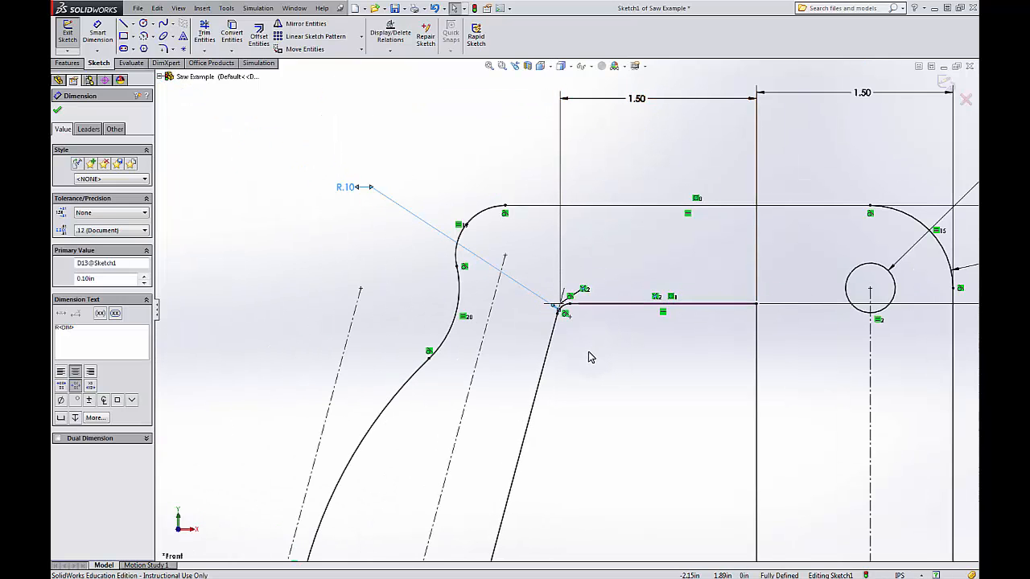
scroll(588, 357, "up", 3)
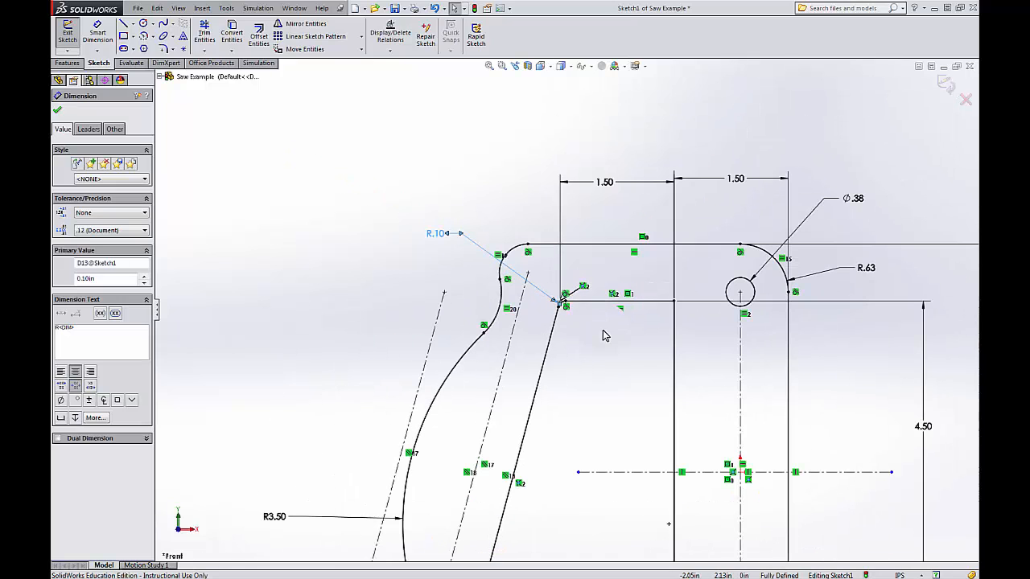
Step: Exit the sketch discarding its changes, and view the whole saw handle solid at an angle
left_click(966, 102)
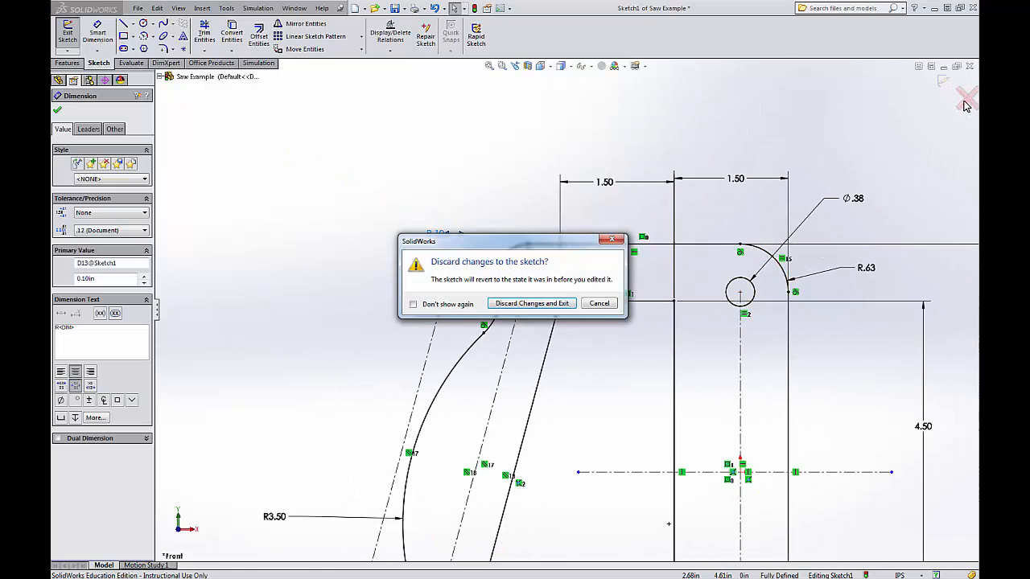
left_click(523, 305)
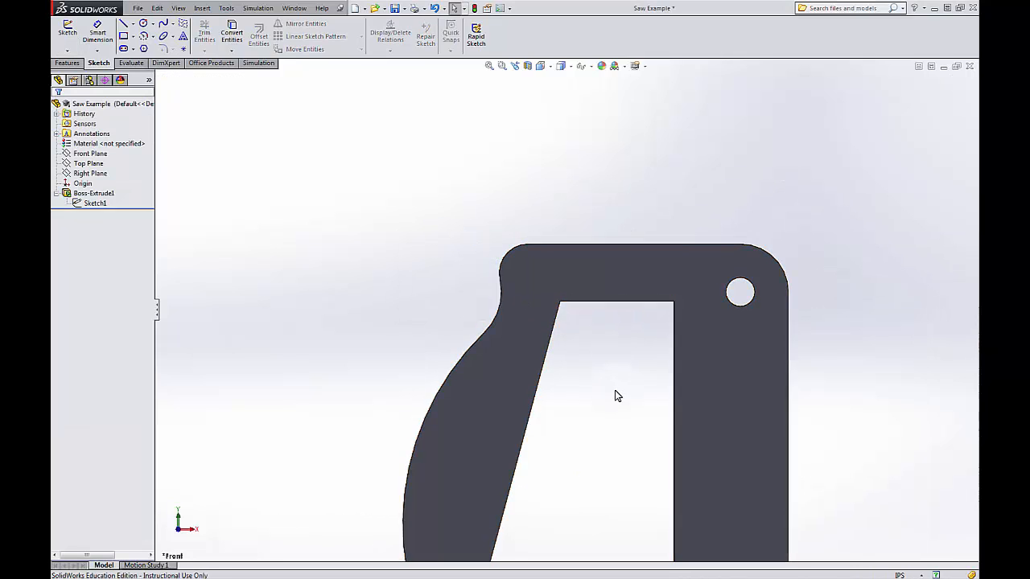
key("f")
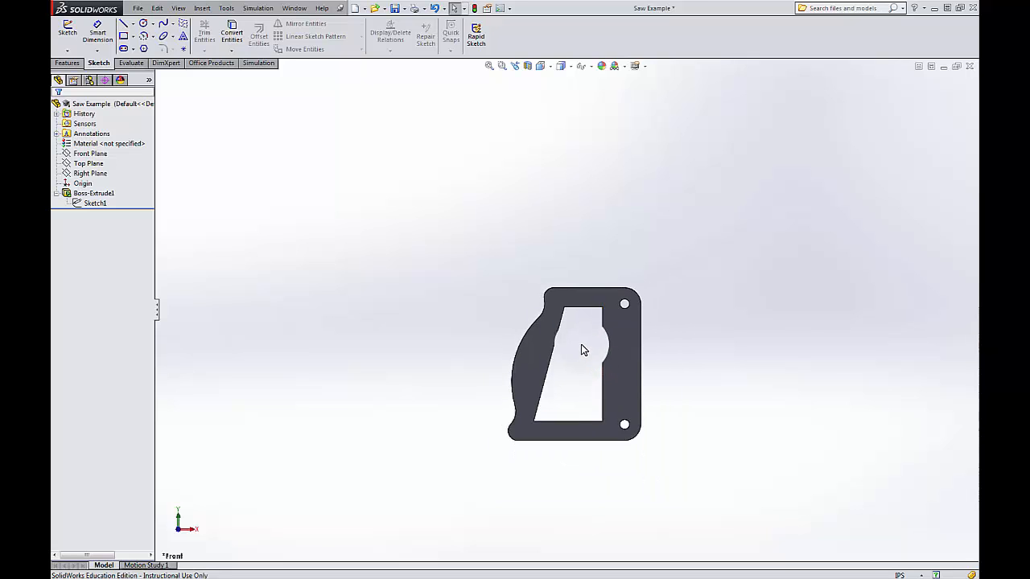
middle_click_drag(555, 338, 574, 353)
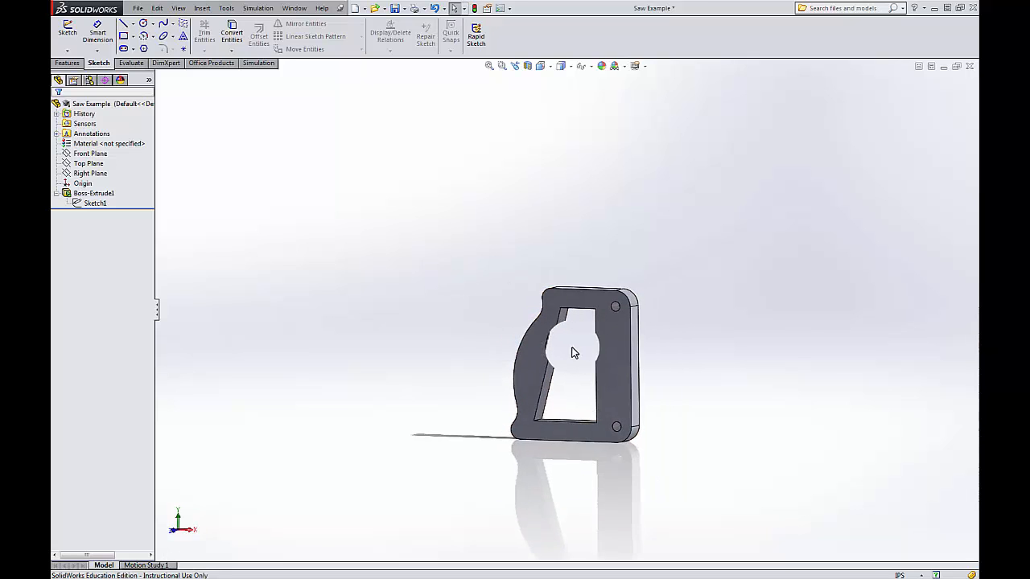
scroll(573, 351, "down", 3)
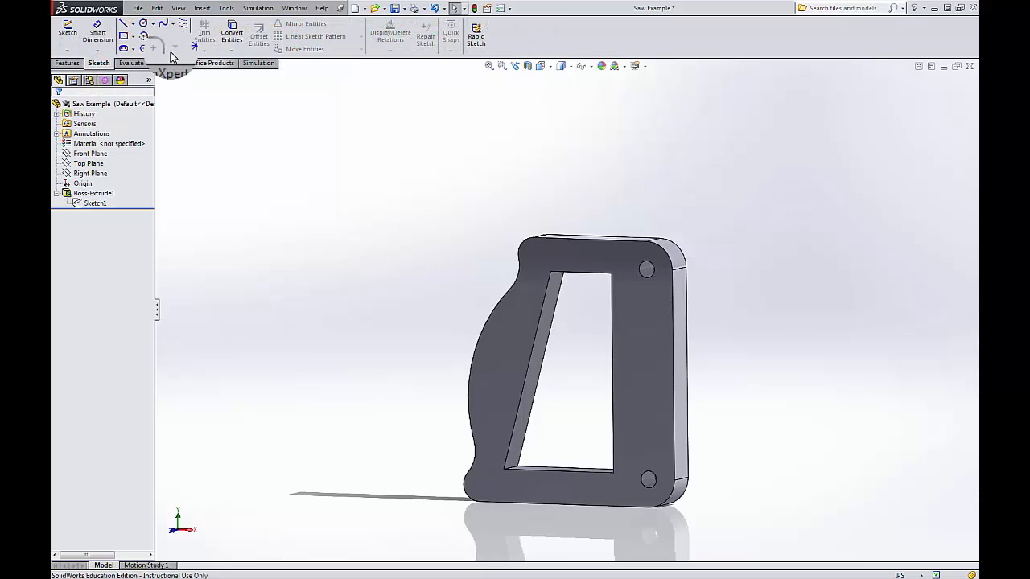
Step: Start a constant-size Fillet feature on the two corner edges at the ends of the trapezoidal opening's slanted side
left_click(68, 63)
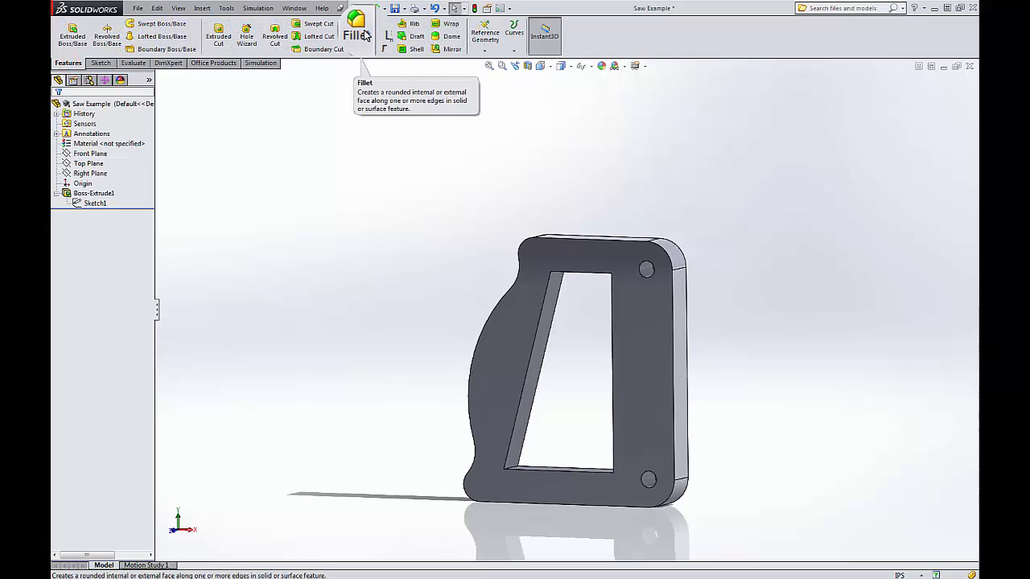
middle_click_drag(453, 204, 443, 268)
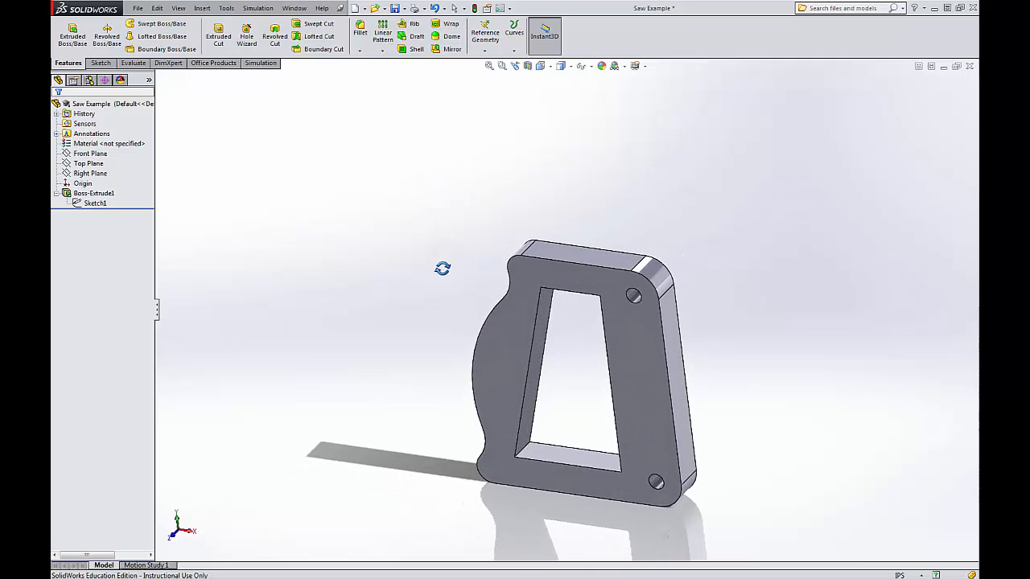
left_click(362, 34)
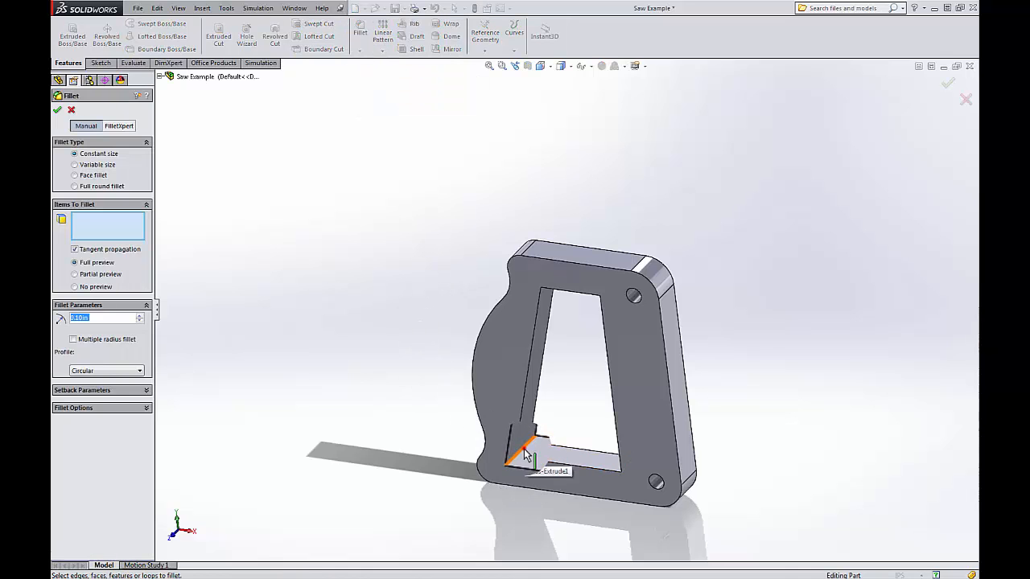
left_click(525, 449)
middle_click_drag(405, 430, 386, 287)
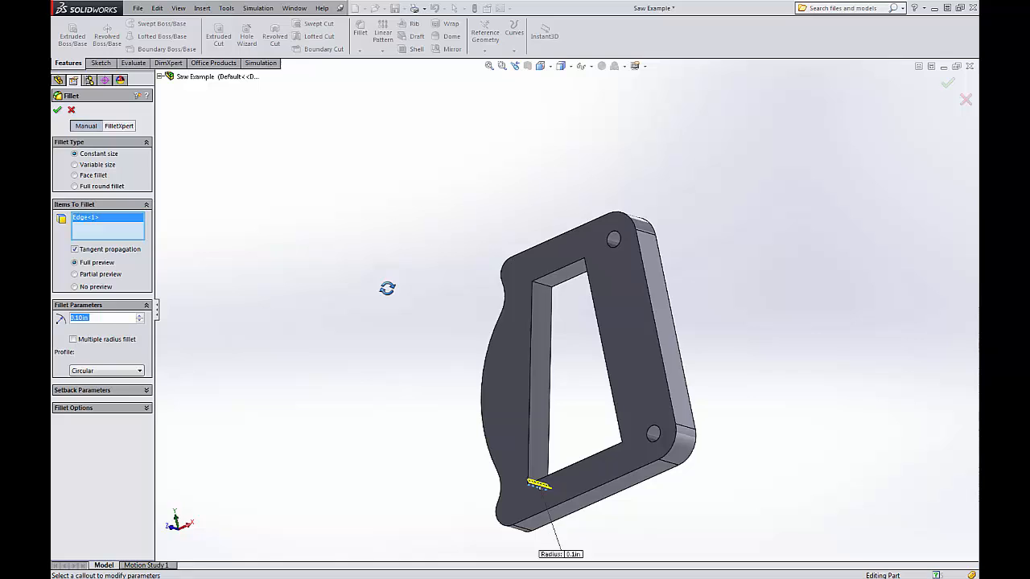
left_click(547, 296)
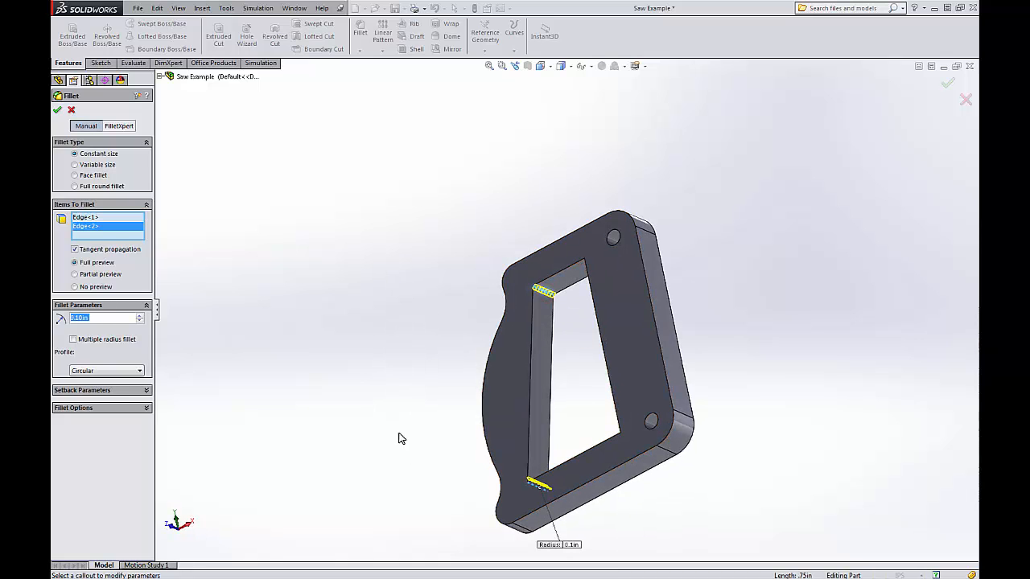
middle_click_drag(401, 438, 380, 502)
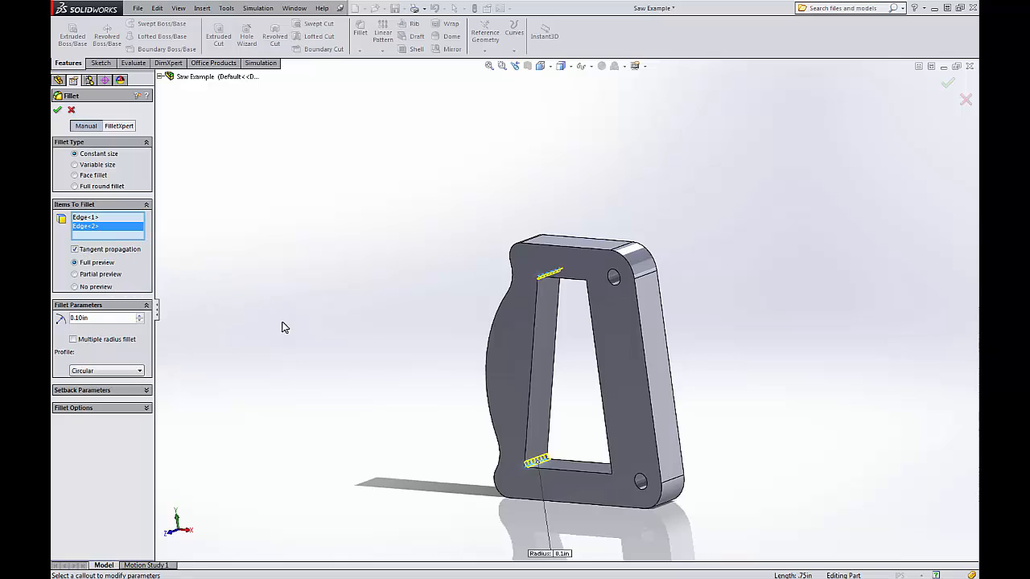
Step: Set the fillet radius to 0.50 in and keep the Circular profile after checking the alternatives
double_click(96, 318)
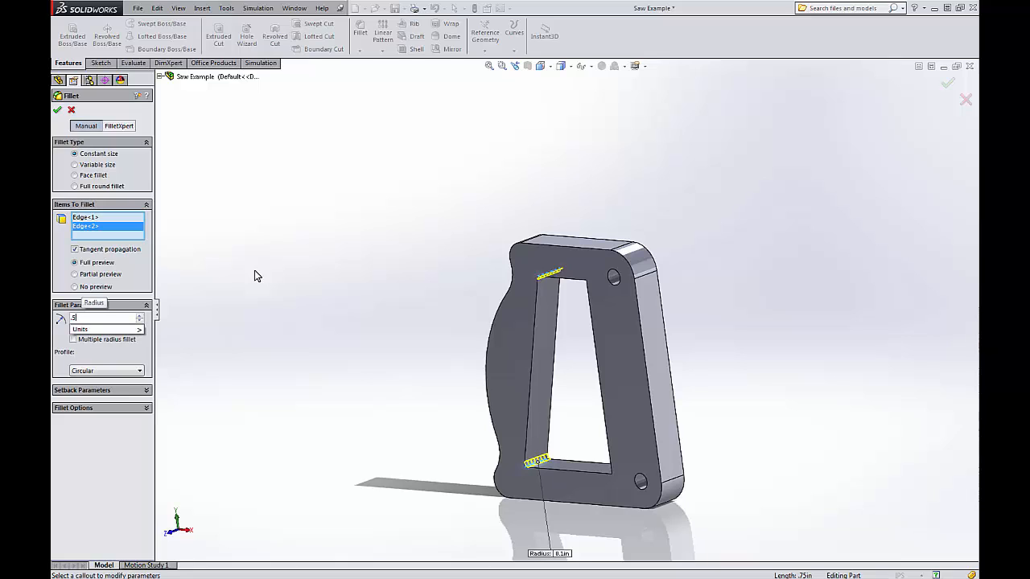
left_click(135, 351)
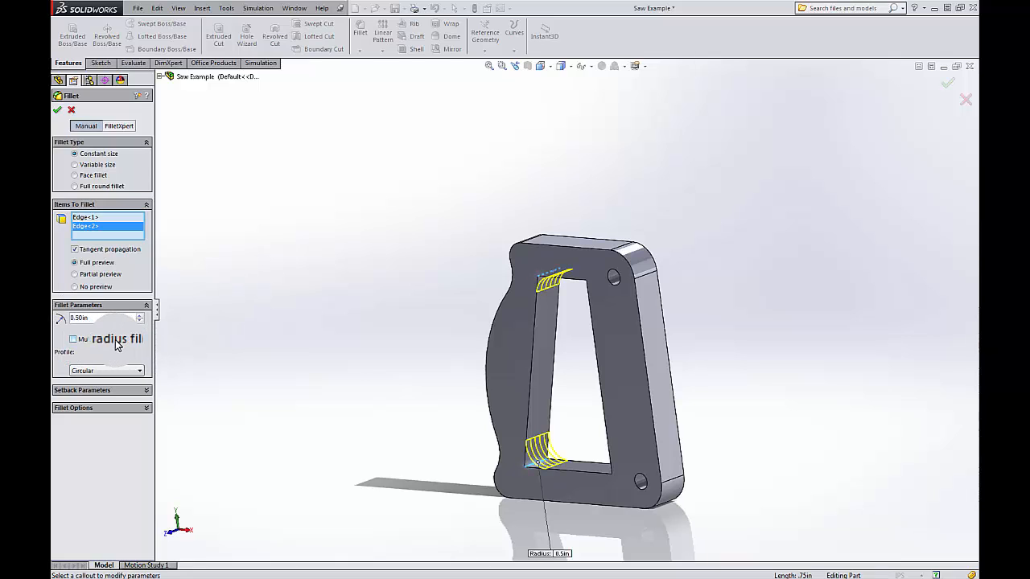
left_click(139, 371)
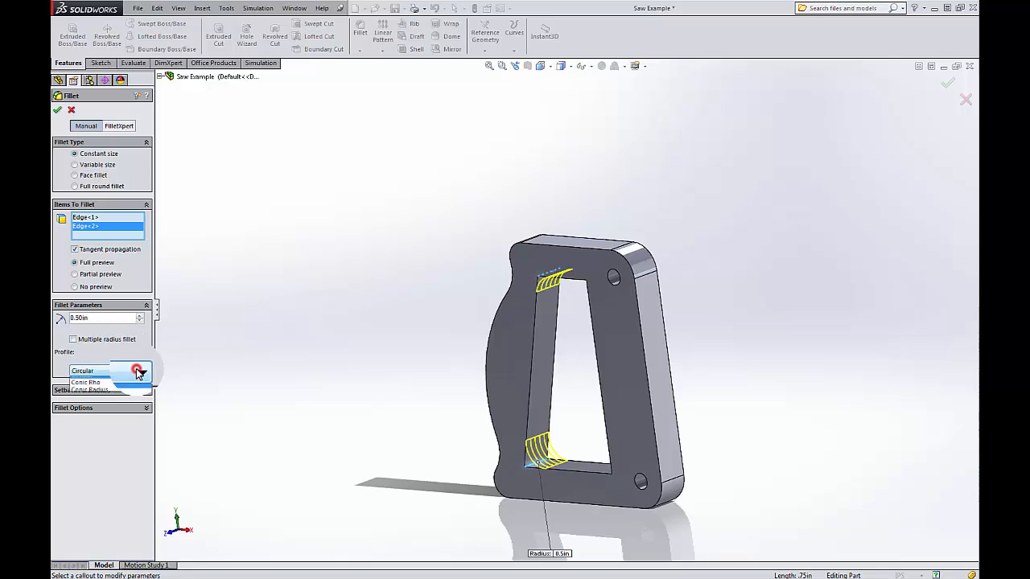
left_click(139, 372)
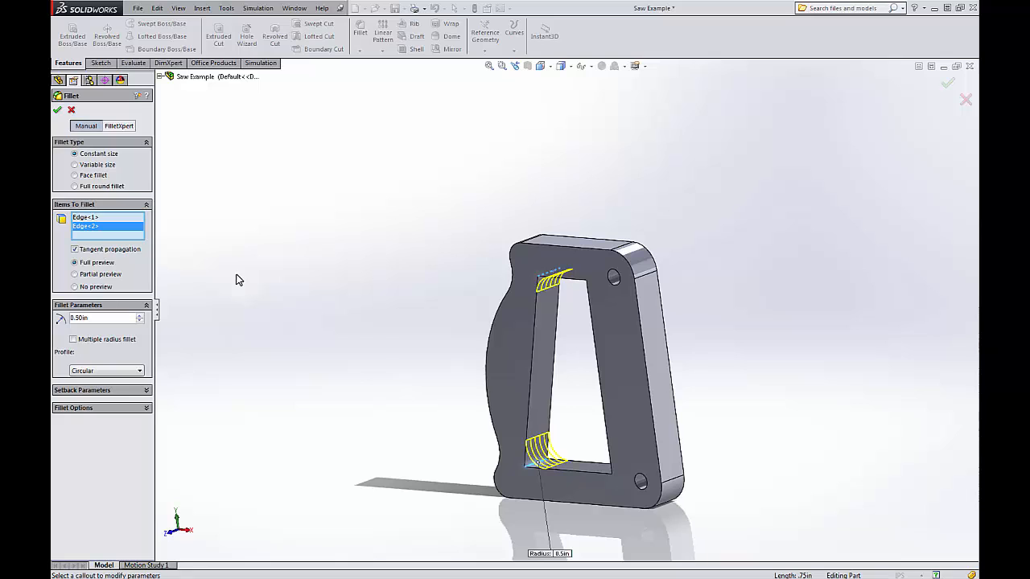
Step: Add the two corner edges of the opening's vertical side, nearest the holes, to the fillet selection
middle_click_drag(524, 338, 622, 287)
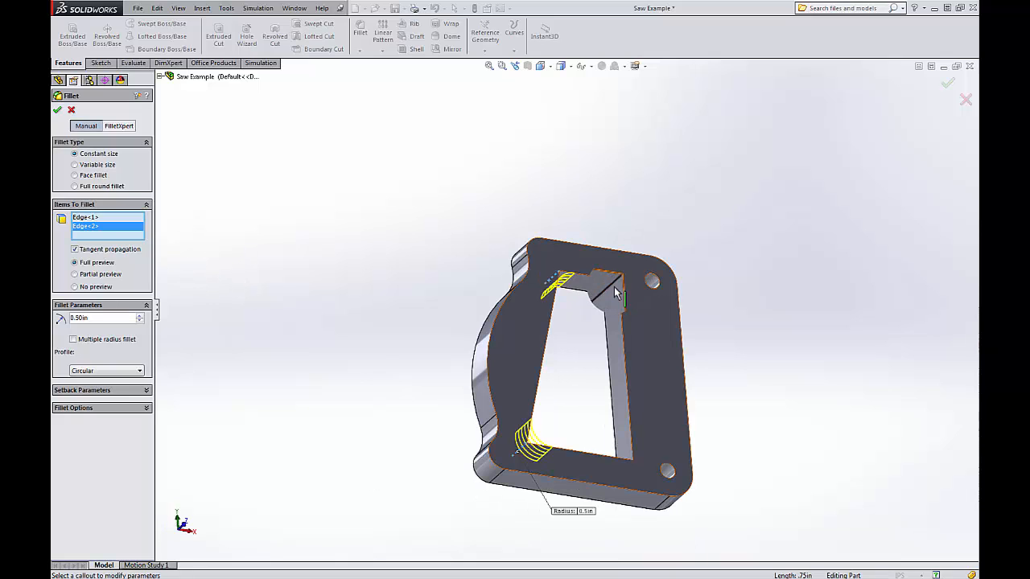
left_click(613, 288)
middle_click_drag(570, 367, 631, 473)
left_click(624, 460)
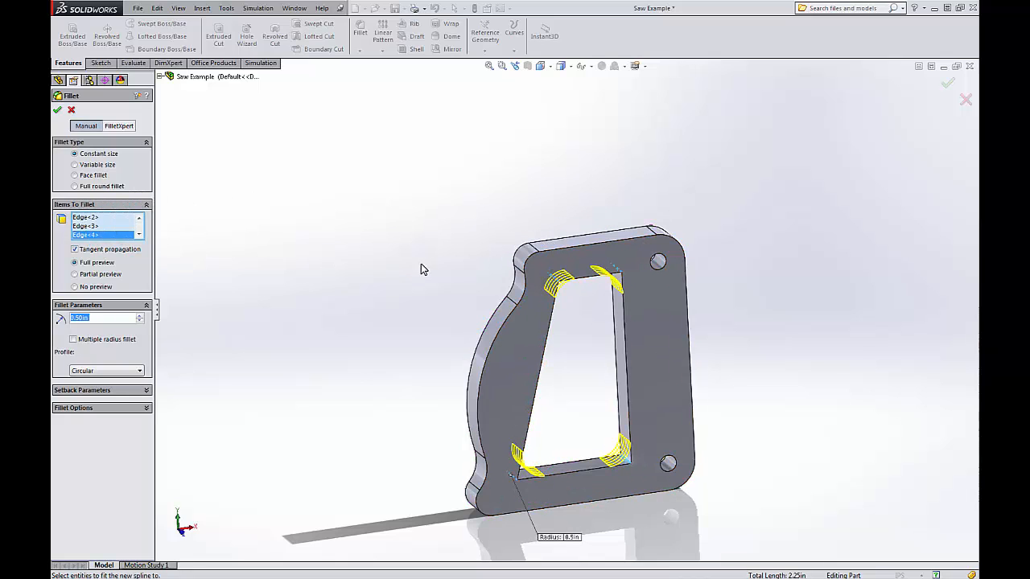
Step: Remove the two corner edges of the opening's vertical side from the fillet selection
left_click(85, 226)
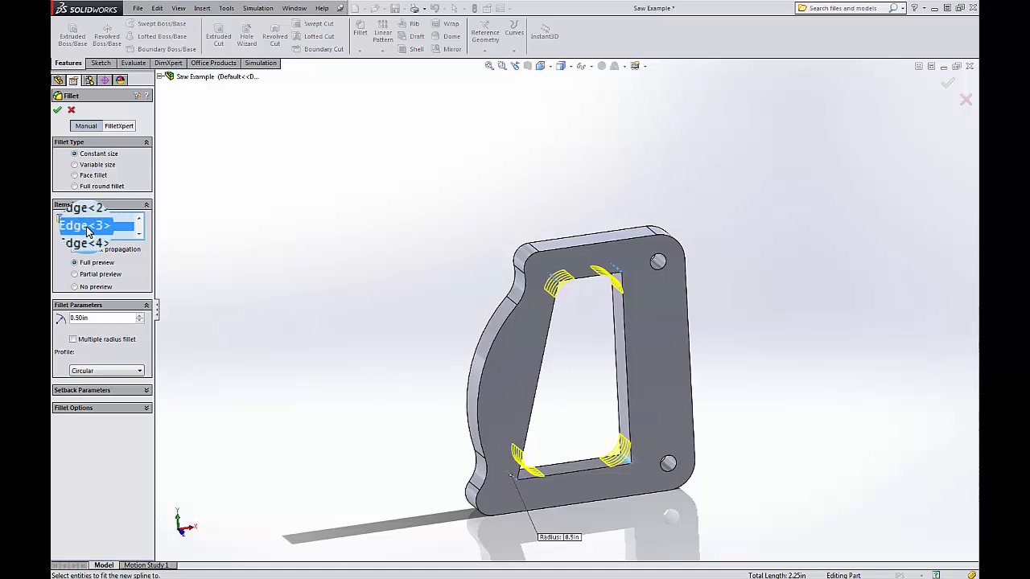
key("Delete")
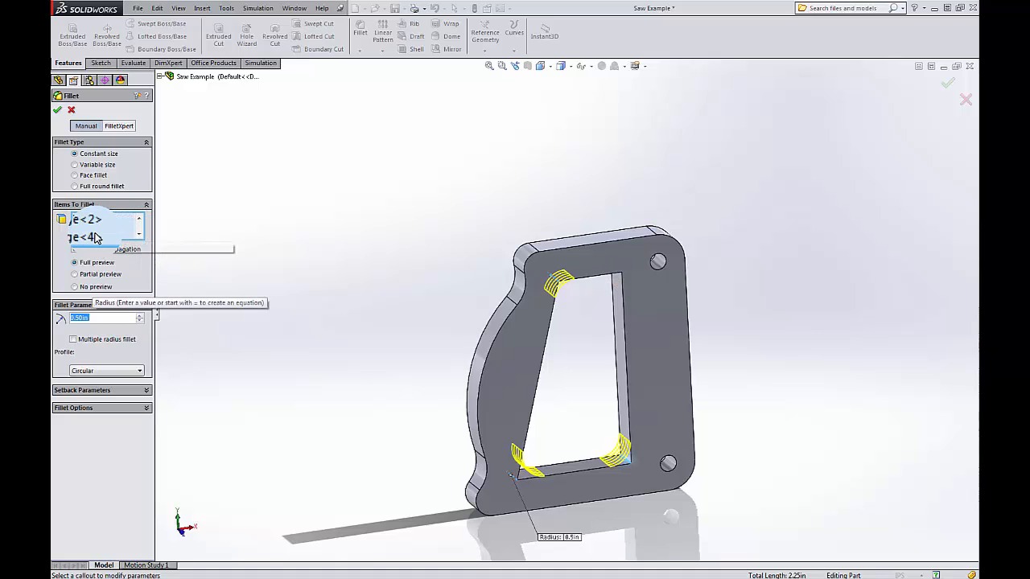
left_click(95, 237)
key("Delete")
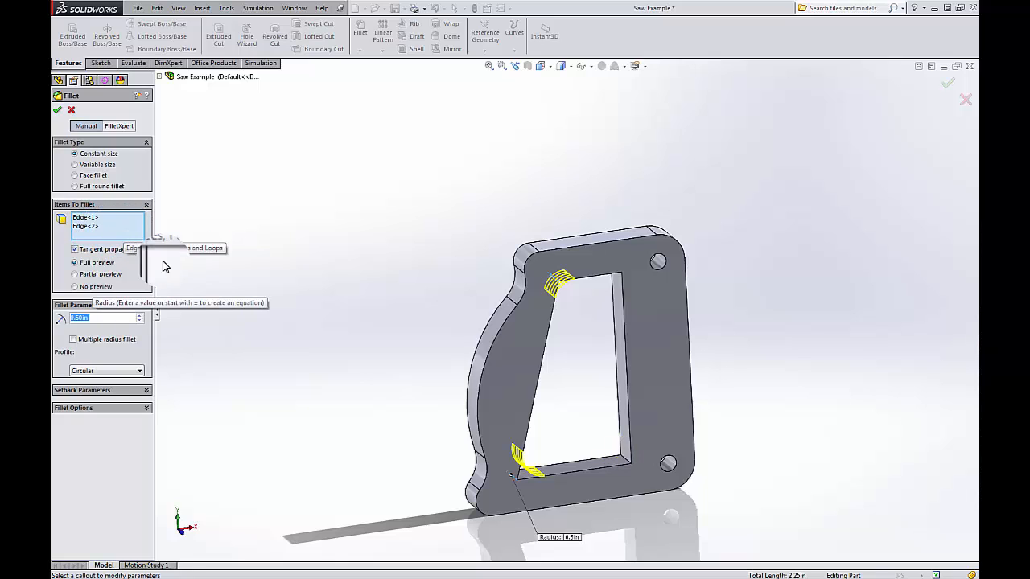
Step: Apply the 0.50 in fillet to the slanted side's two corners and inspect the rounded opening
middle_click_drag(397, 274, 338, 209)
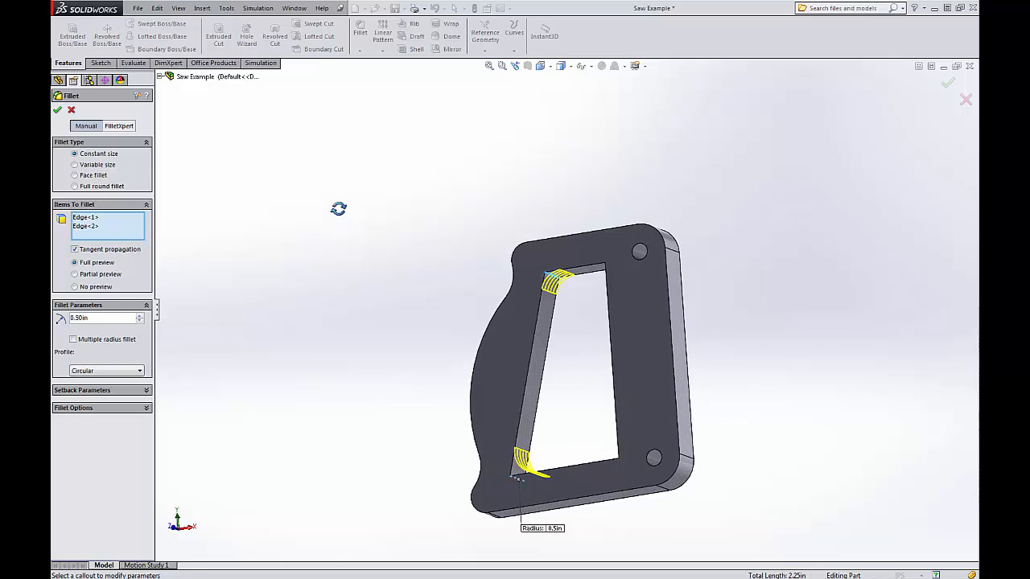
left_click(59, 111)
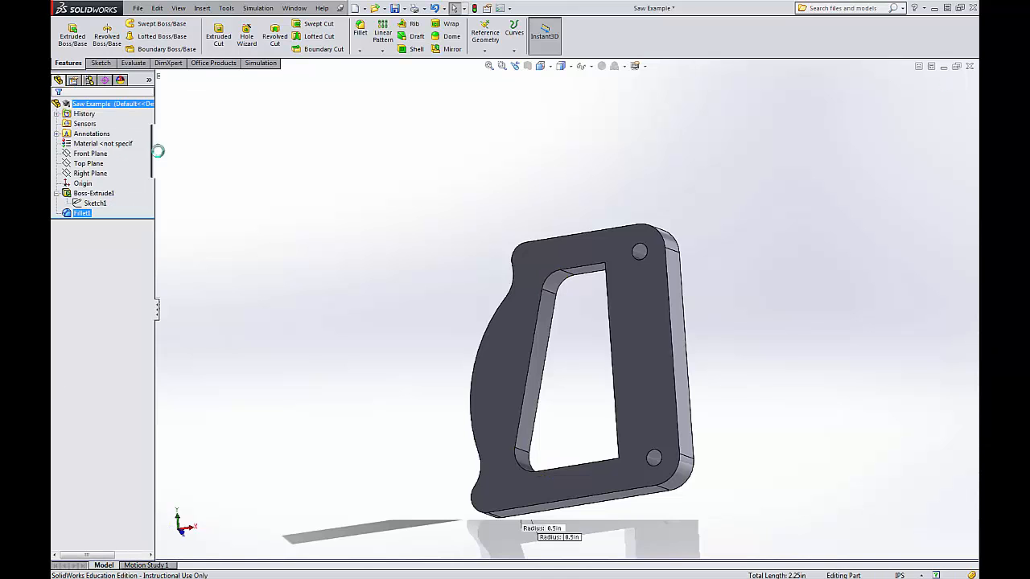
middle_click_drag(311, 230, 317, 269)
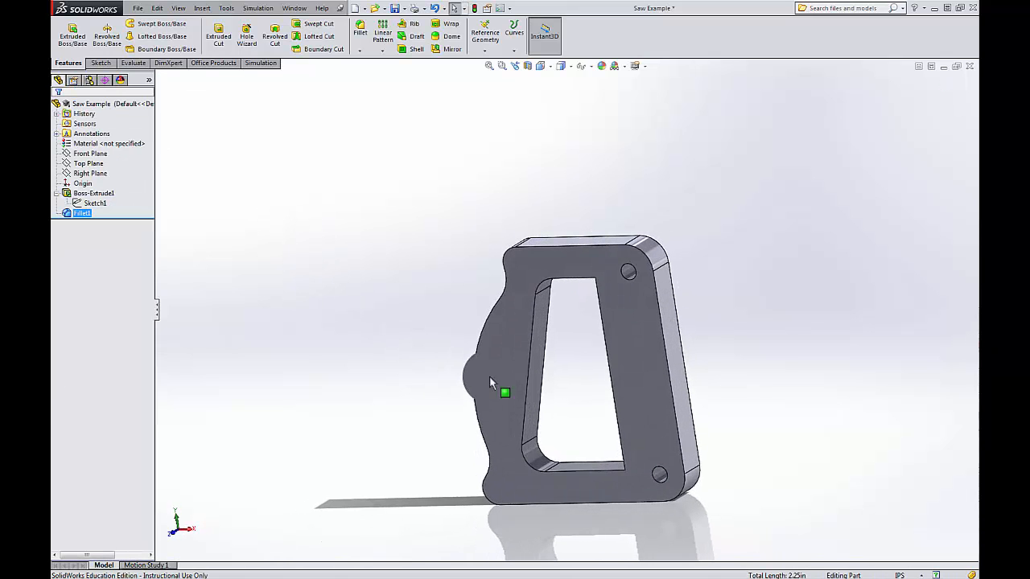
middle_click_drag(489, 377, 545, 362)
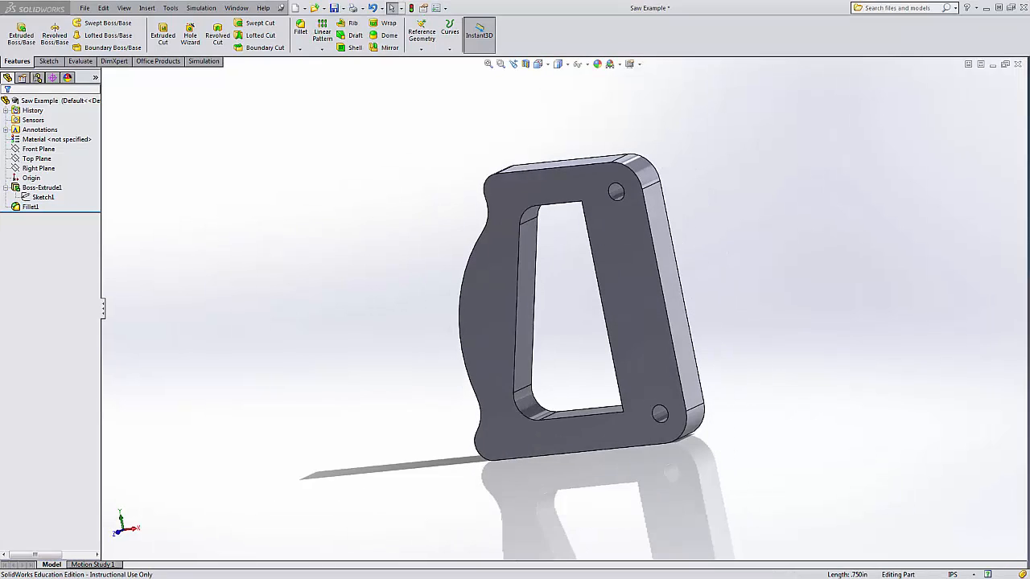
Step: Start another constant-size Fillet feature on the two remaining sharp corner edges of the opening, on the side nearest the holes
middle_click_drag(558, 330, 611, 239)
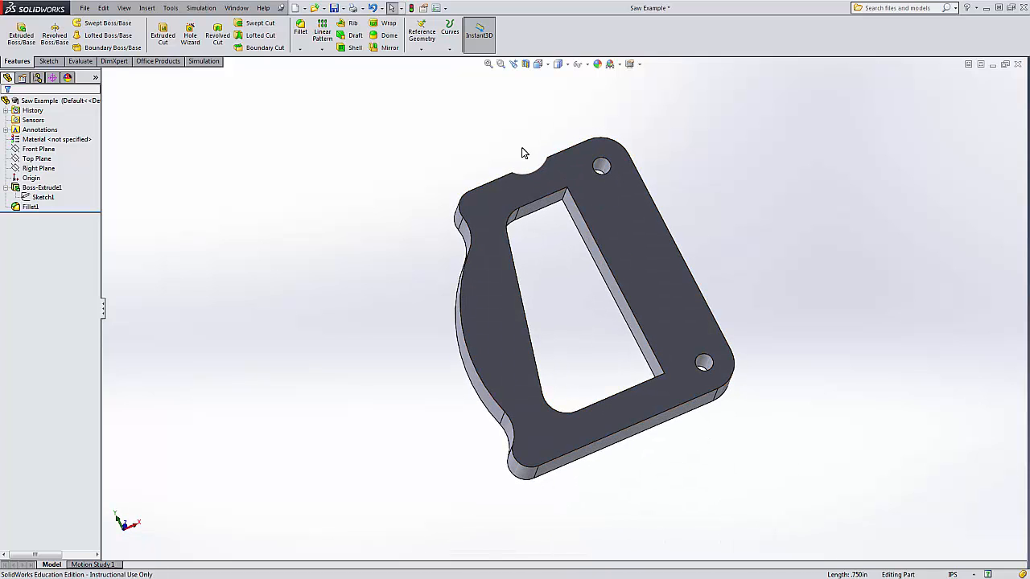
left_click(300, 30)
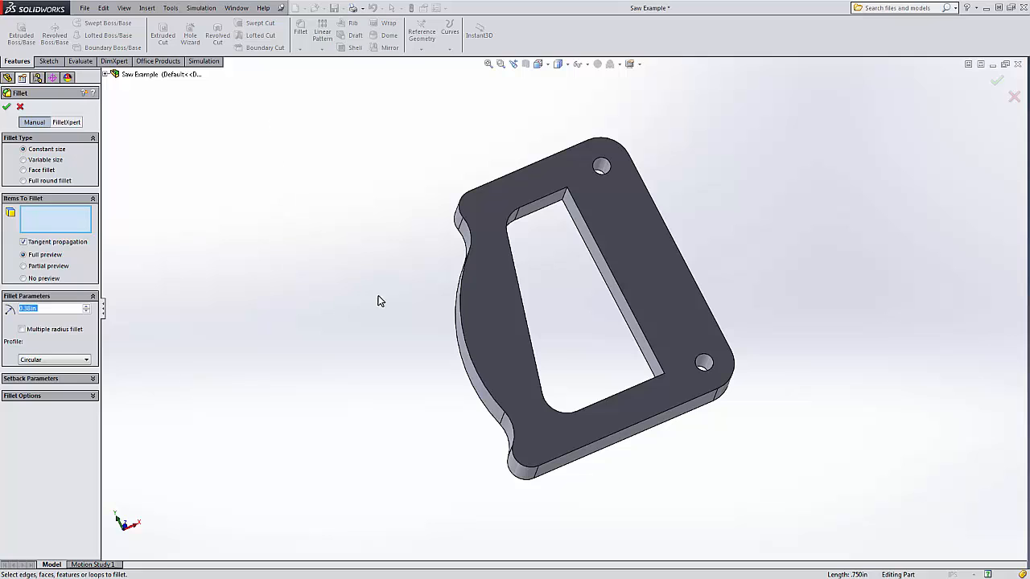
left_click(567, 204)
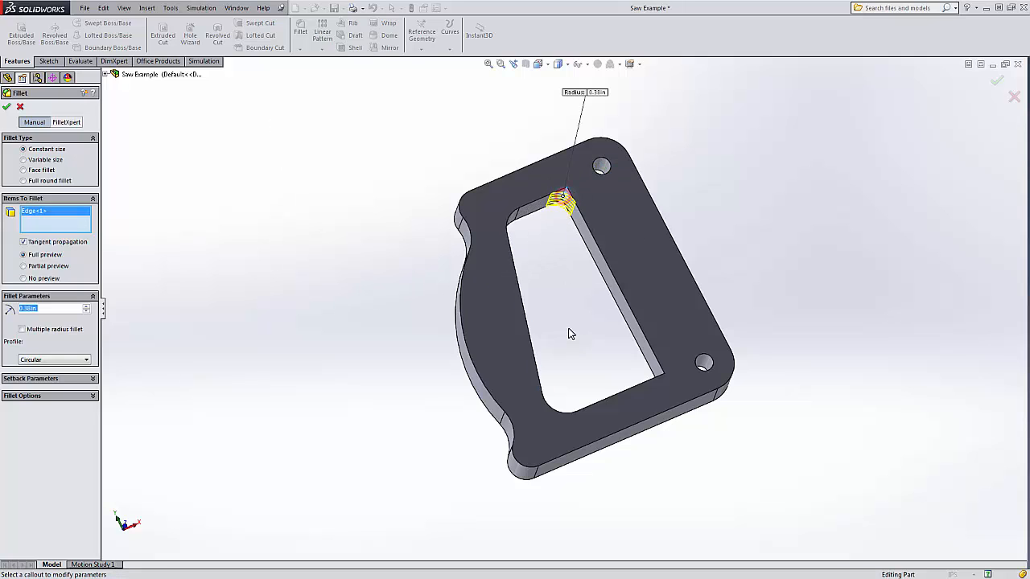
middle_click_drag(571, 334, 648, 382)
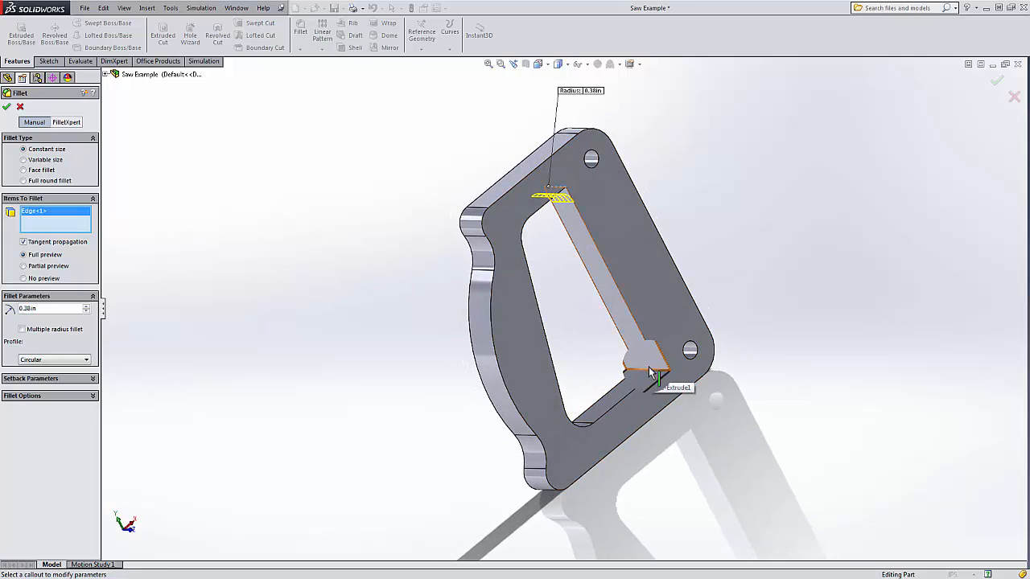
left_click(650, 368)
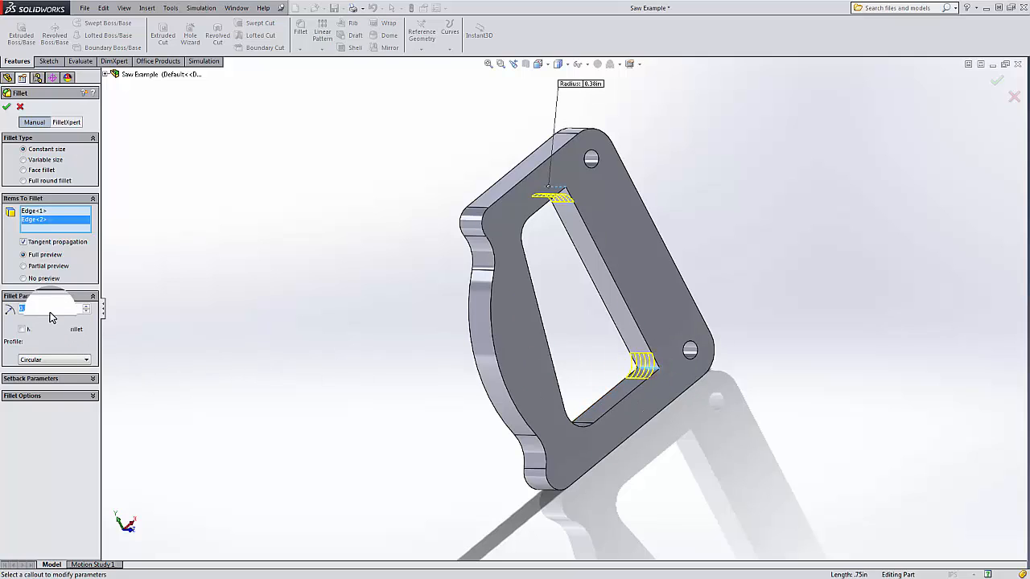
Step: Set this fillet's radius to 0.38 in and apply it to the opening's two corners near the holes
left_click_drag(50, 309, 9, 309)
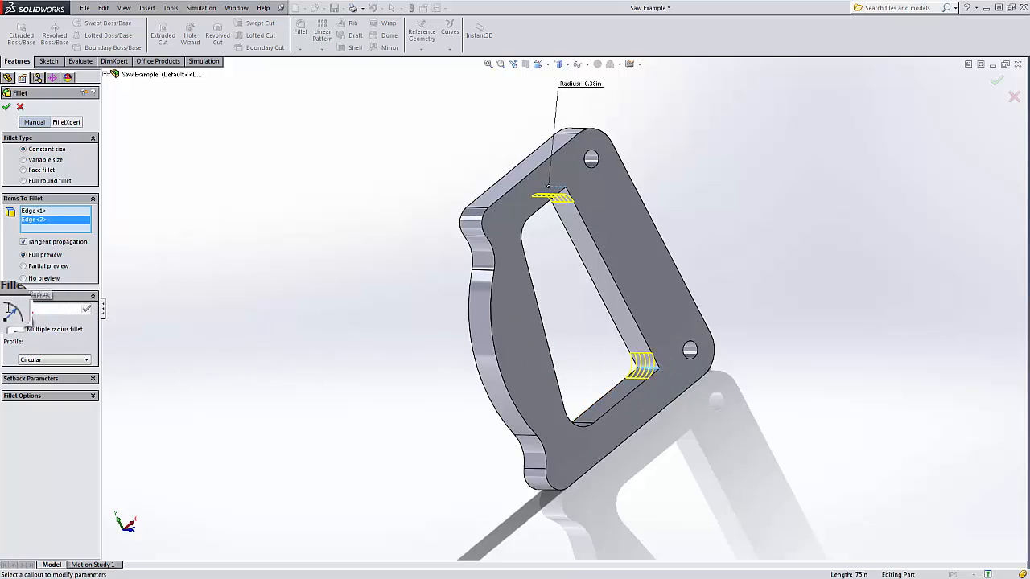
type(".5")
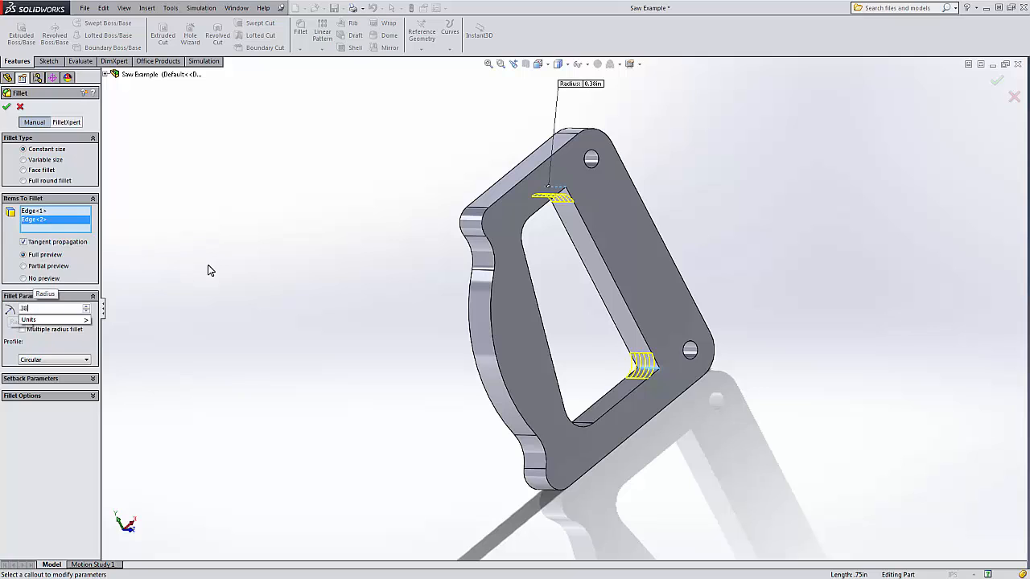
left_click(208, 266)
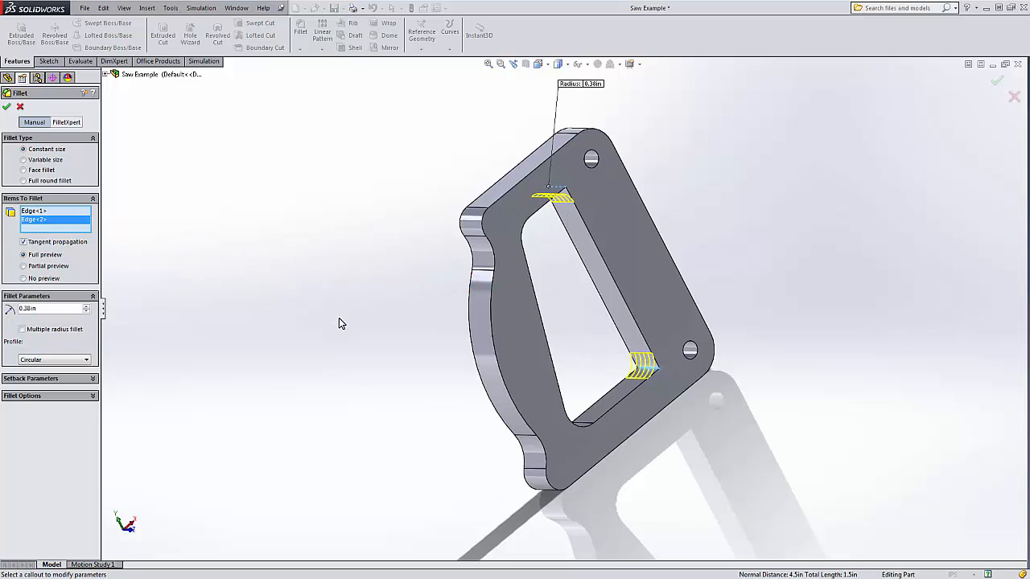
middle_click_drag(339, 318, 269, 363)
left_click(989, 76)
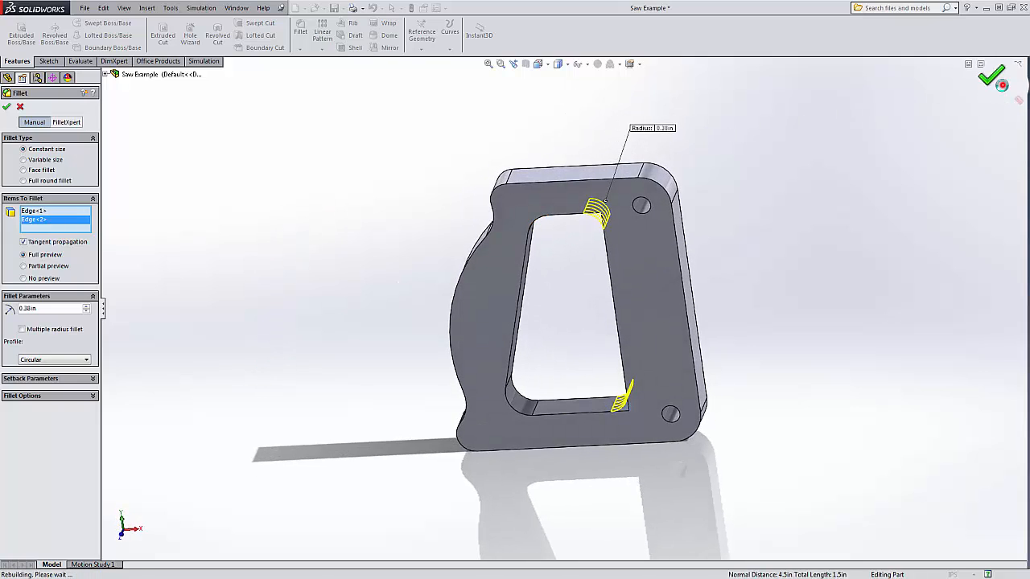
middle_click_drag(726, 337, 744, 319)
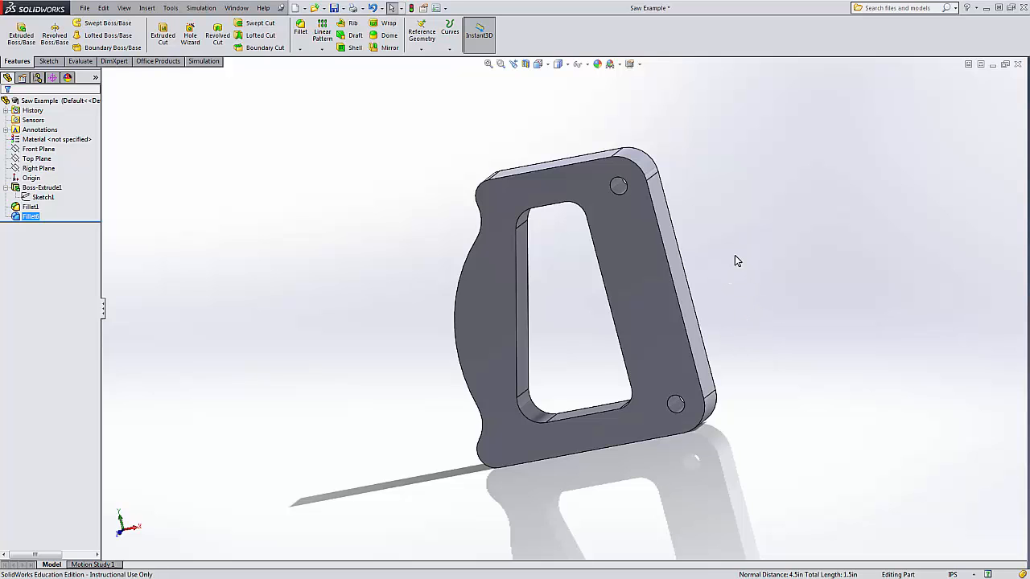
Step: Start a constant-size Fillet feature on the outer outline edge and the opening's edge of the handle's front face
middle_click_drag(735, 255, 766, 257)
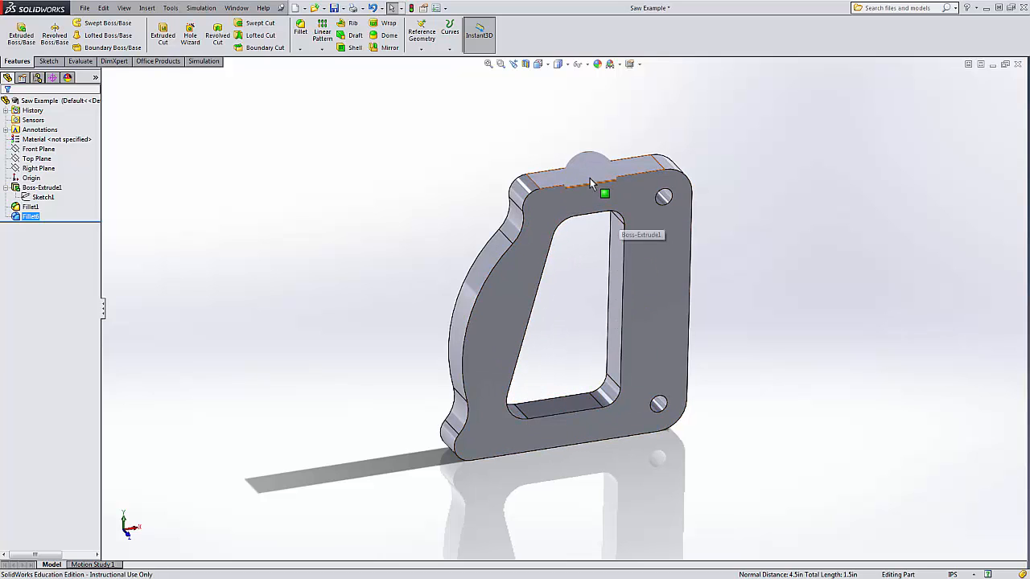
middle_click_drag(731, 276, 758, 256)
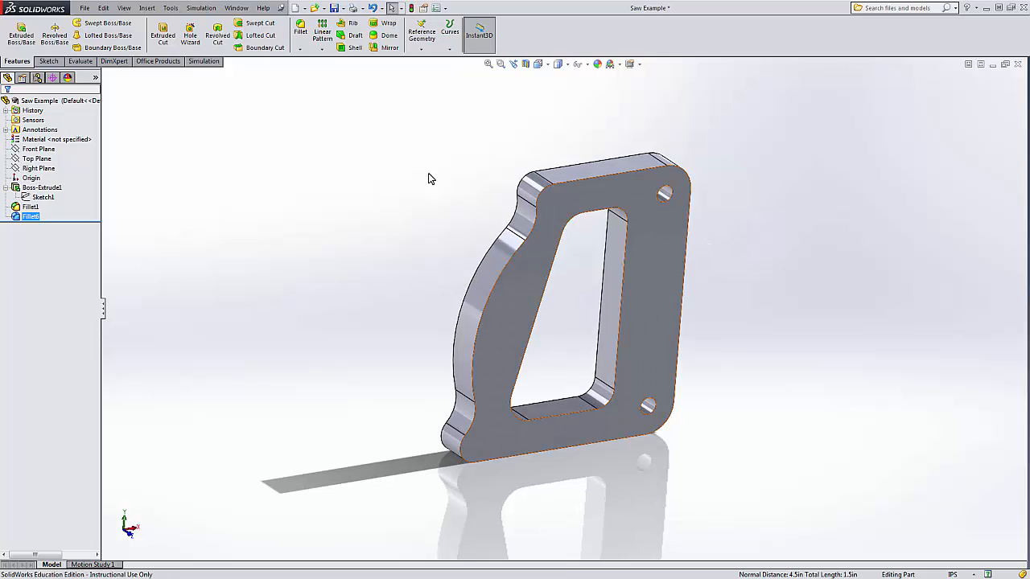
left_click(301, 29)
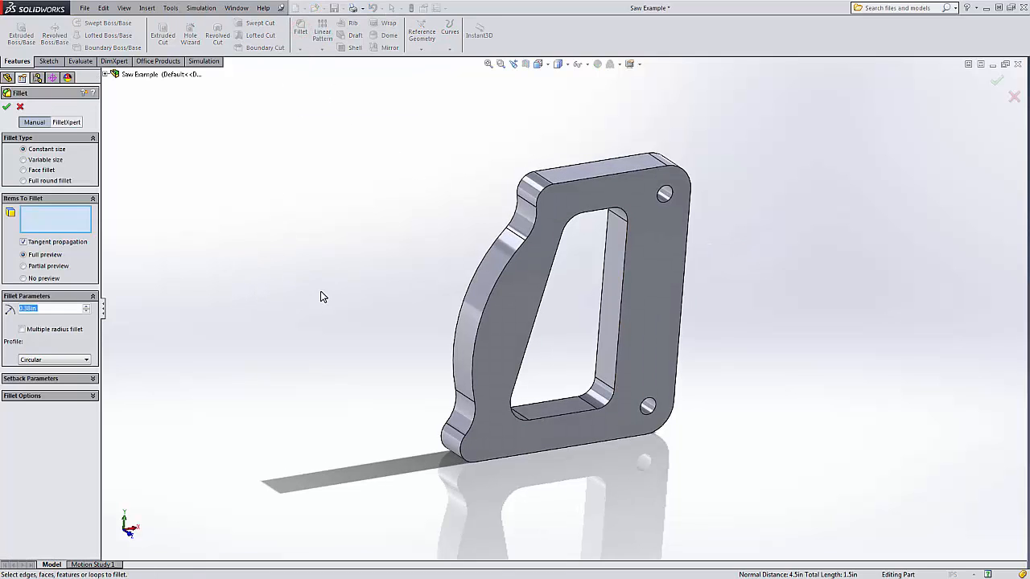
left_click(565, 186)
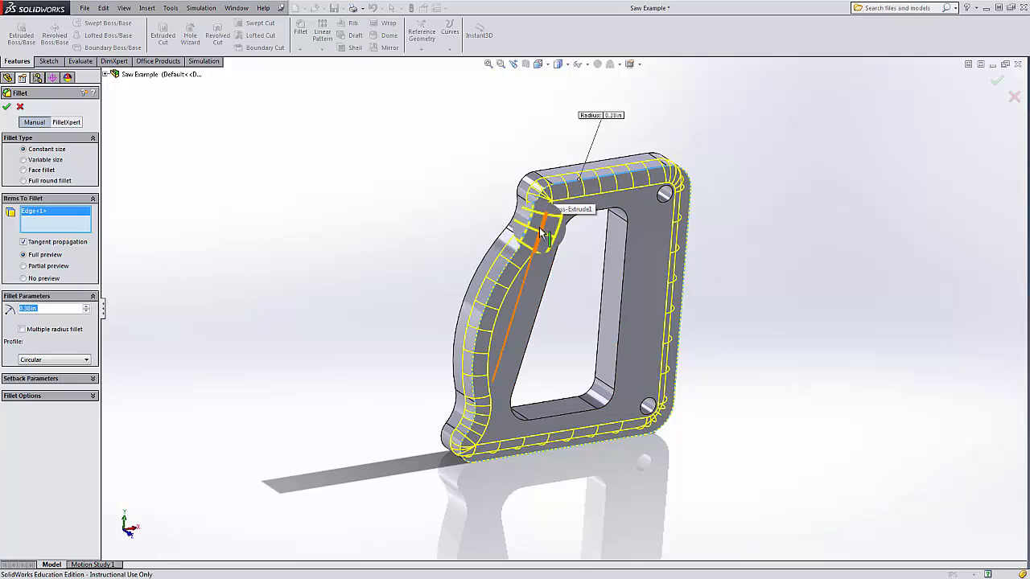
left_click(600, 213)
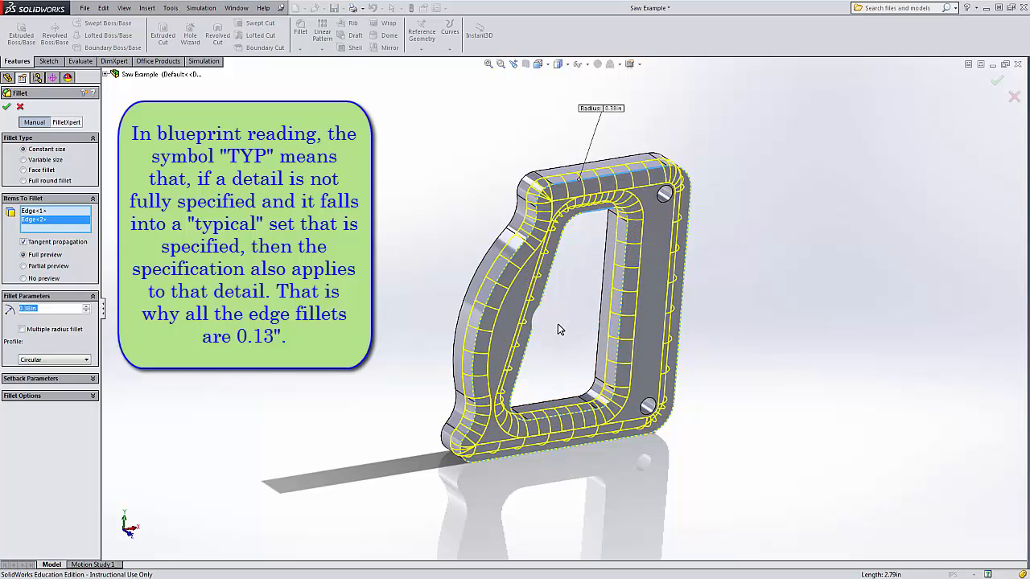
Step: Add the opening's edge and the outer outline edge of the handle's back face to the fillet selection
middle_click_drag(560, 328, 771, 374)
left_click(567, 211)
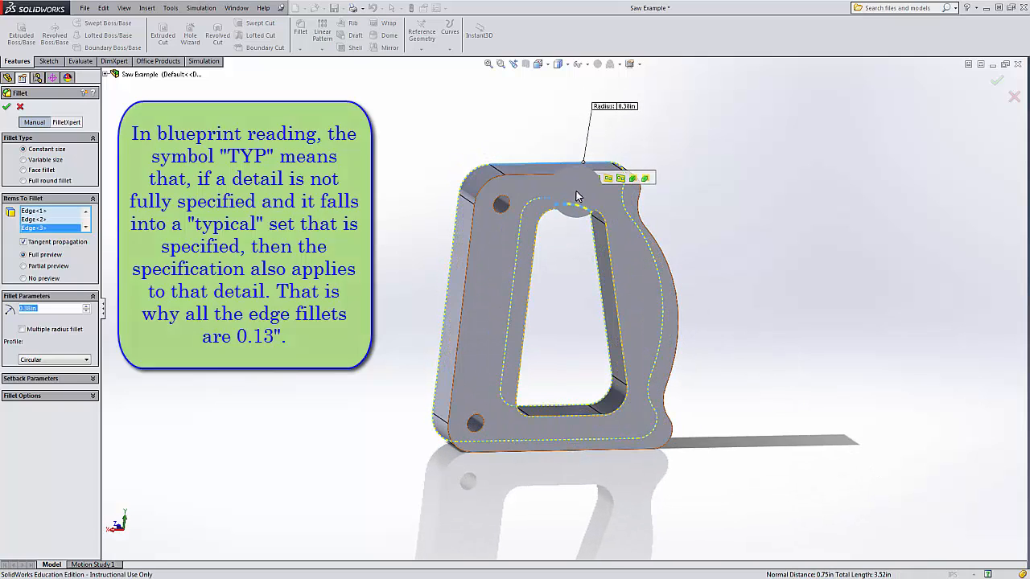
left_click(568, 177)
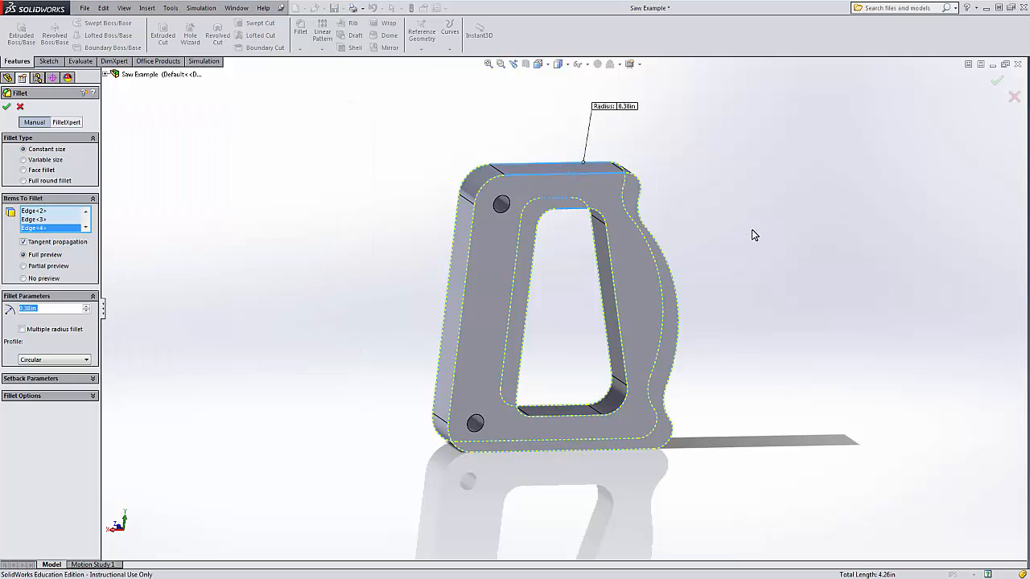
Step: Try to apply the 0.38 in fillet to the selected edges of both faces and dismiss the error report
middle_click_drag(752, 233, 493, 318)
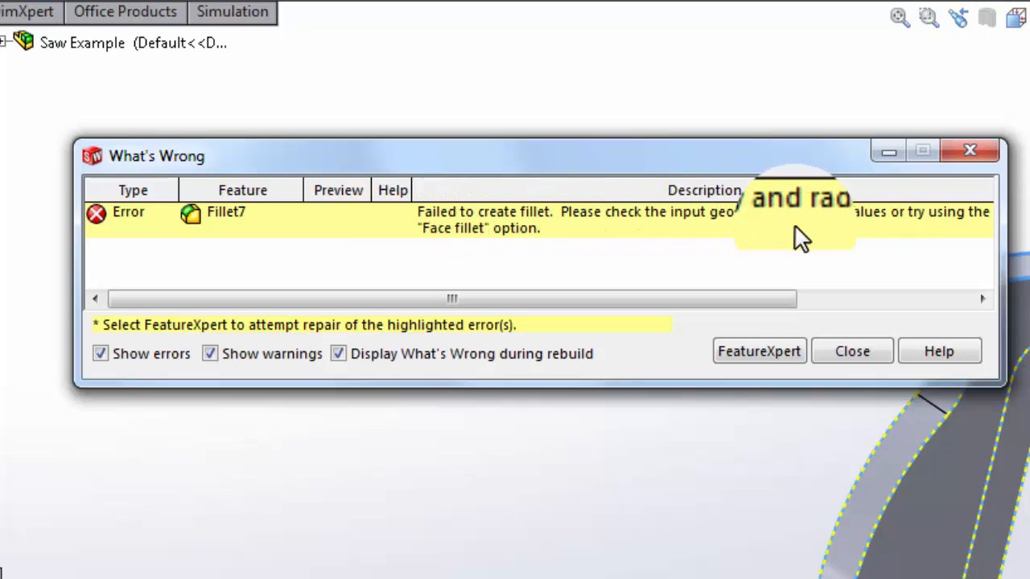
left_click_drag(745, 151, 705, 109)
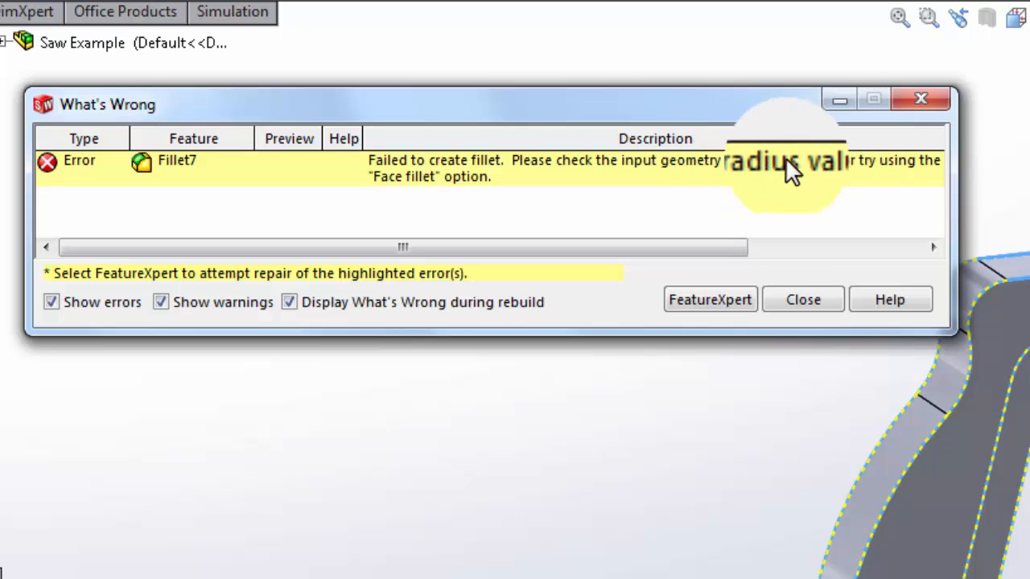
left_click(807, 297)
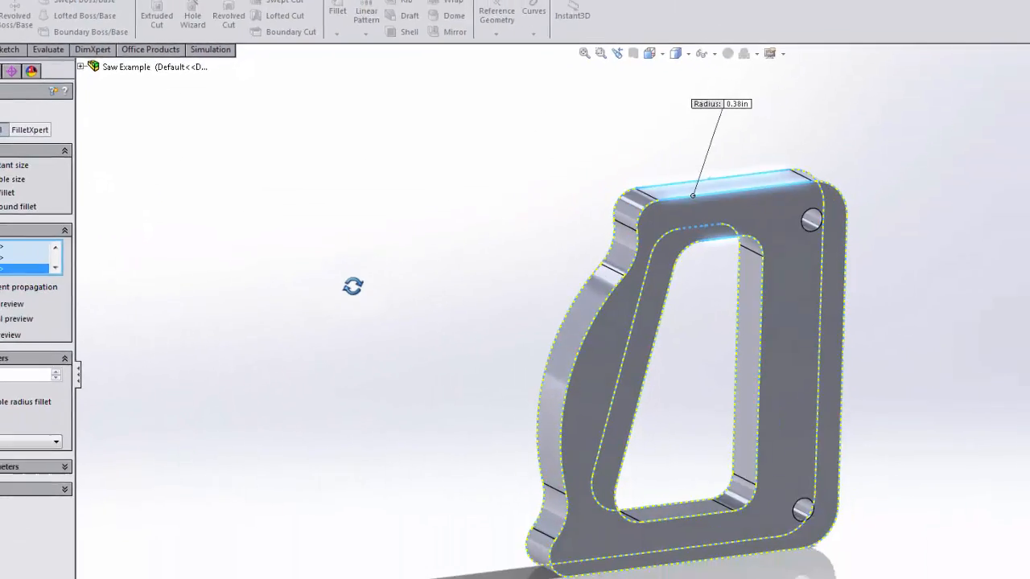
Step: Set the face-edge fillet's radius to 0.37 in
middle_click_drag(353, 286, 424, 325)
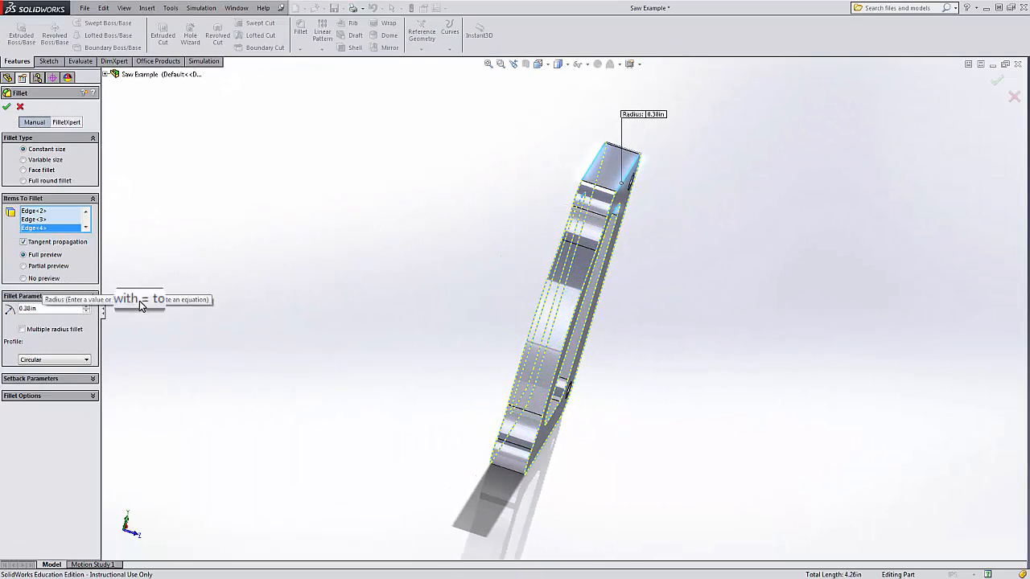
middle_click_drag(387, 260, 303, 233)
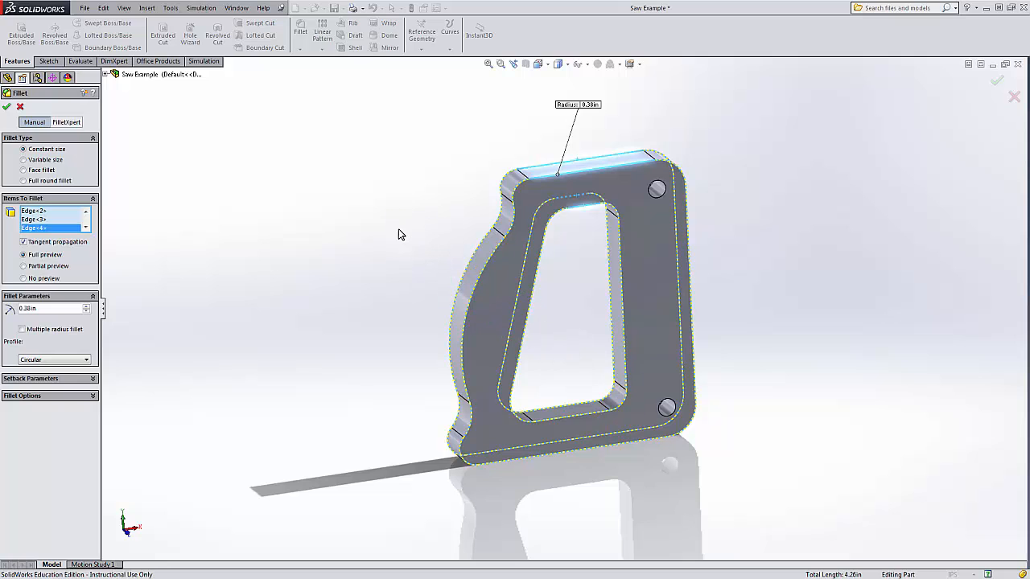
middle_click_drag(558, 271, 577, 275)
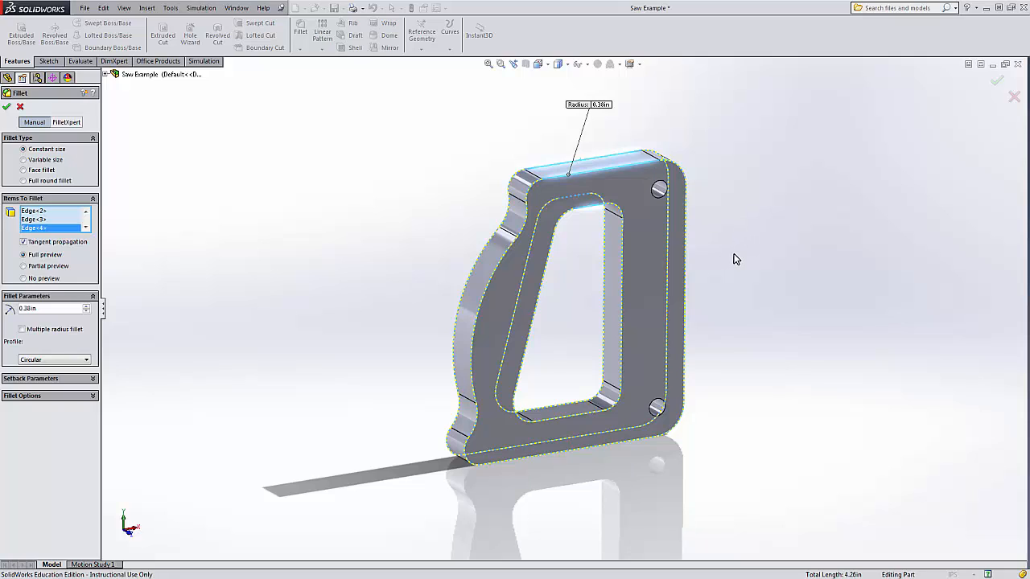
middle_click_drag(721, 258, 749, 296)
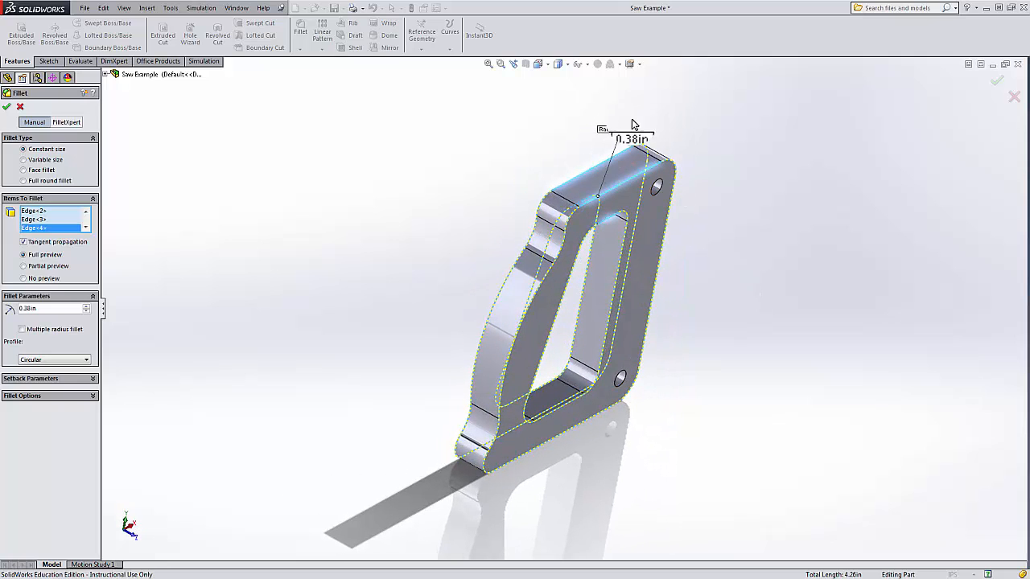
middle_click_drag(682, 207, 646, 161)
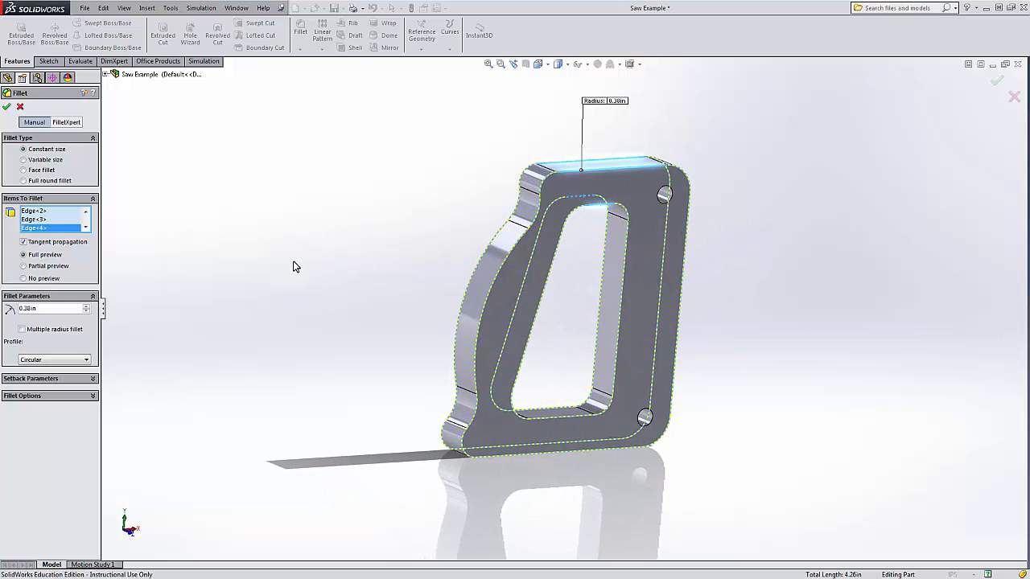
left_click(47, 312)
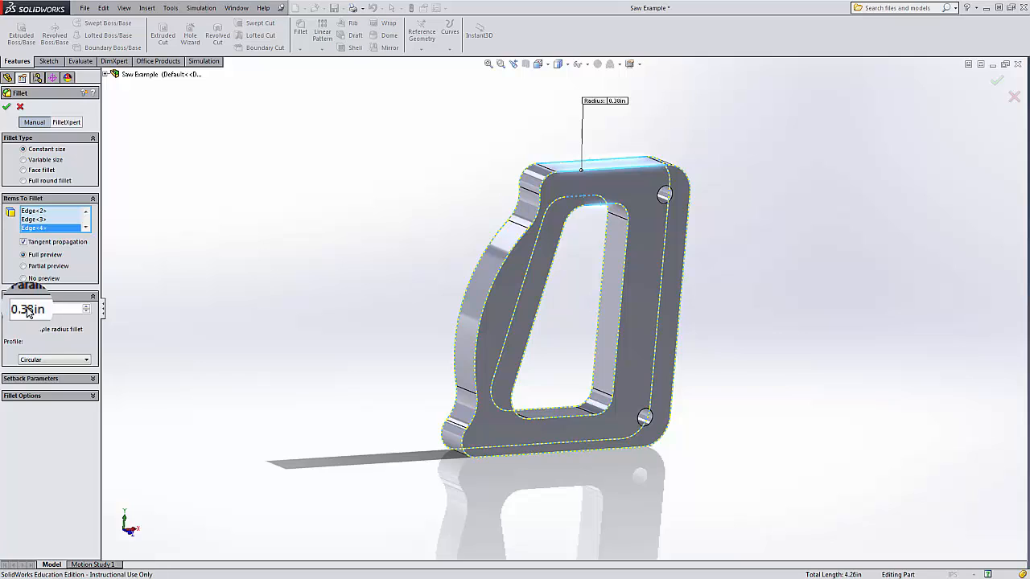
left_click(28, 310)
left_click_drag(28, 308, 30, 308)
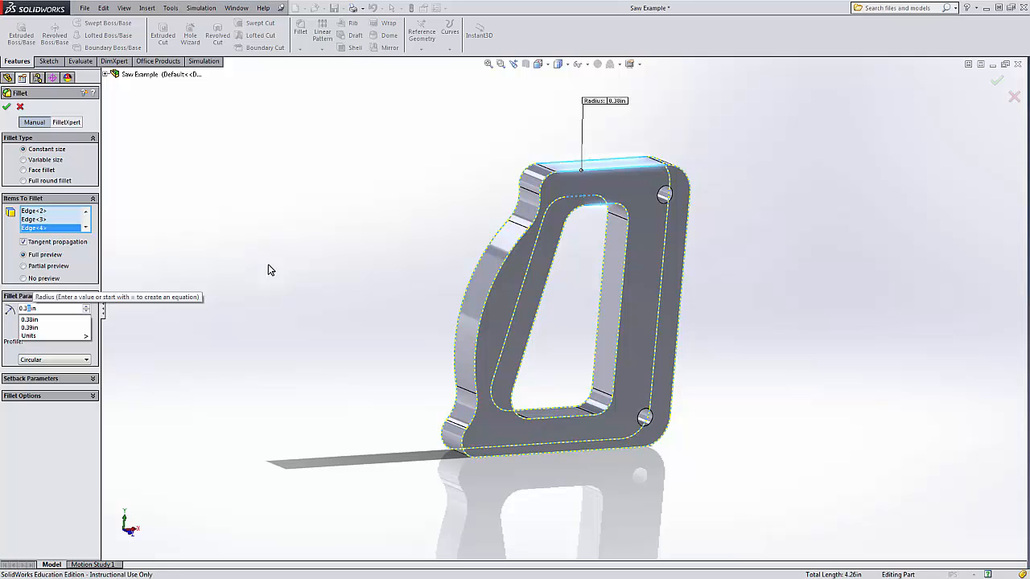
type("7")
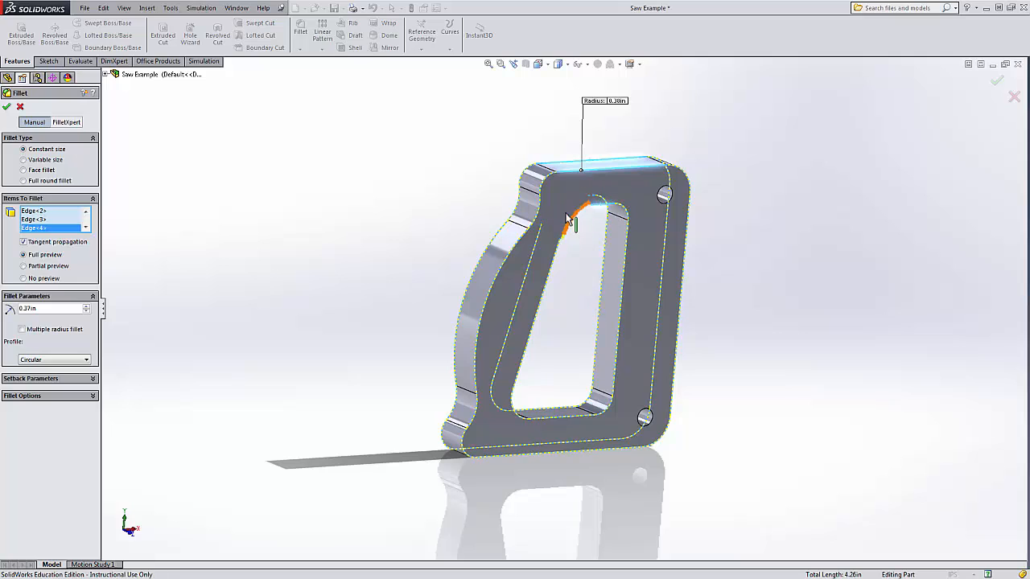
left_click(236, 199)
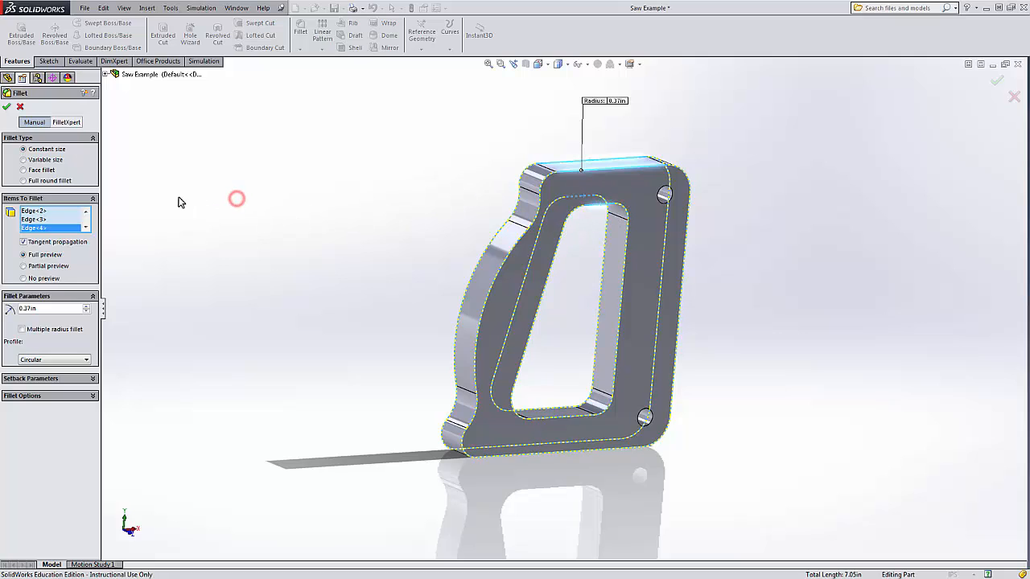
Step: Refresh the full fillet preview and apply the 0.37 in fillet to the edges of both faces
left_click(25, 267)
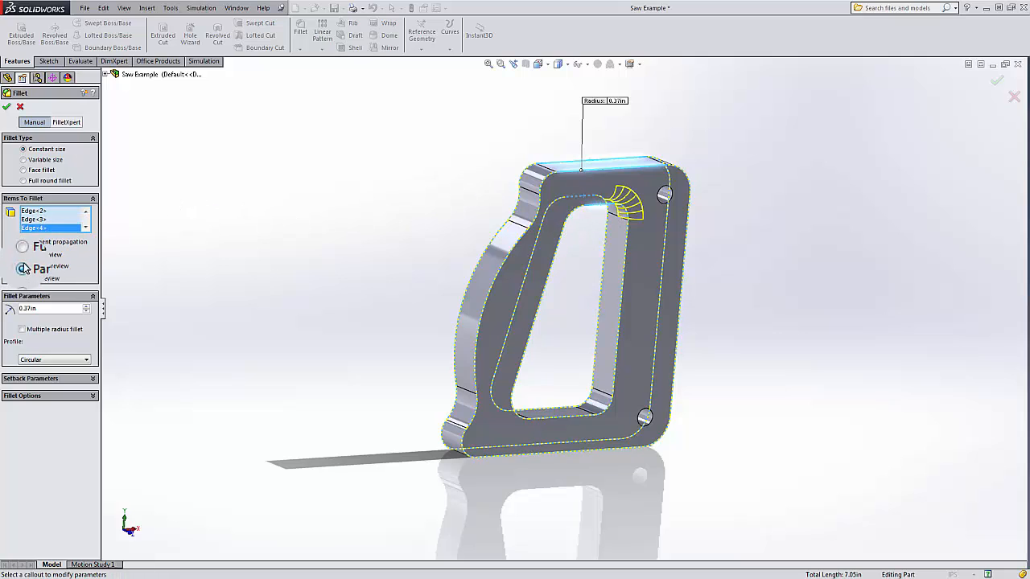
left_click(23, 254)
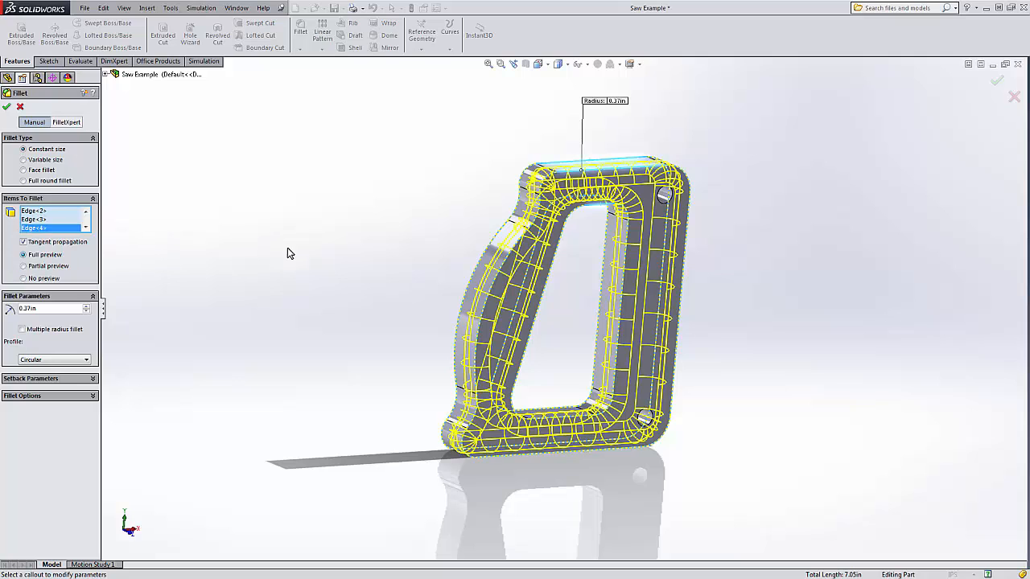
mouse_move(305, 243)
middle_mouse_down()
mouse_move(350, 271)
mouse_move(304, 243)
middle_mouse_up()
left_click(6, 106)
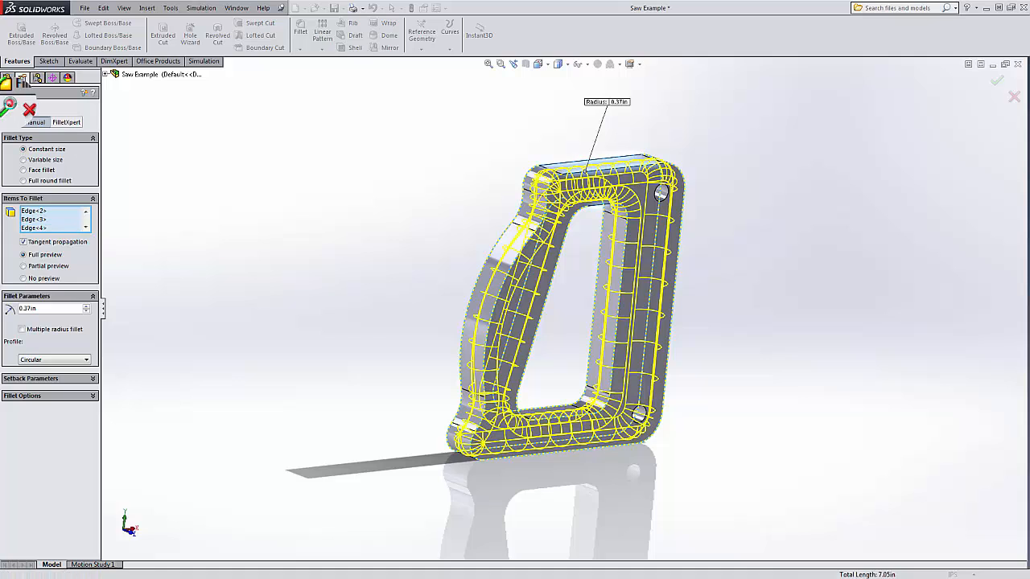
Step: Examine the rounded face edges up close at the handle's upper corner and over the whole handle
middle_click_drag(319, 276, 372, 277)
scroll(575, 228, "down", 10)
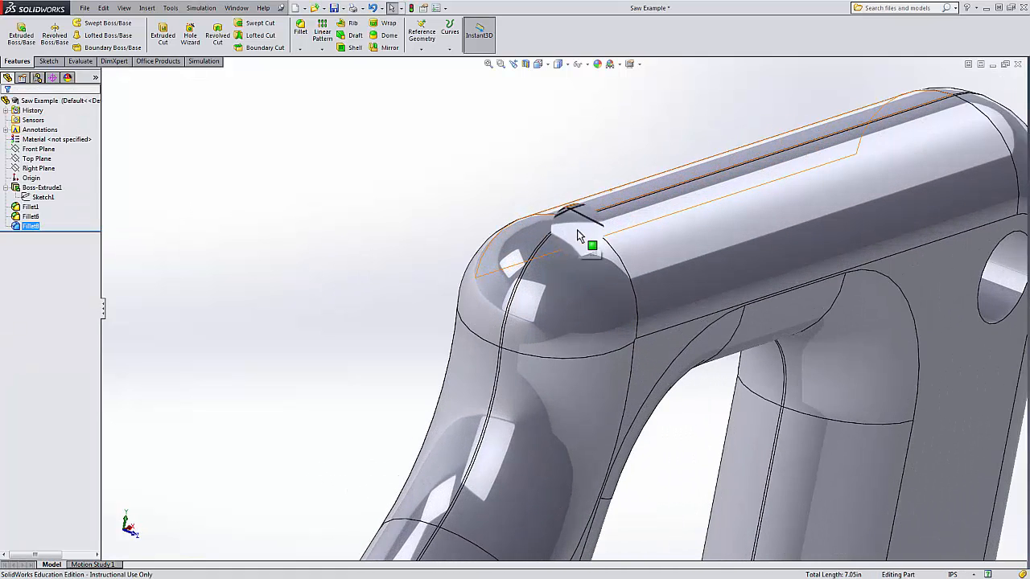
scroll(576, 228, "down", 3)
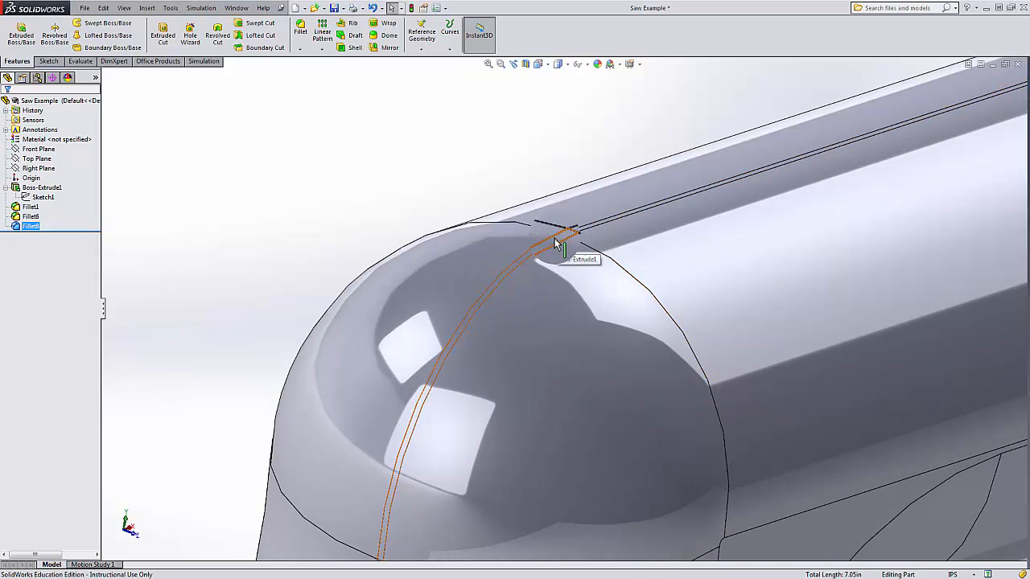
scroll(554, 247, "up", 8)
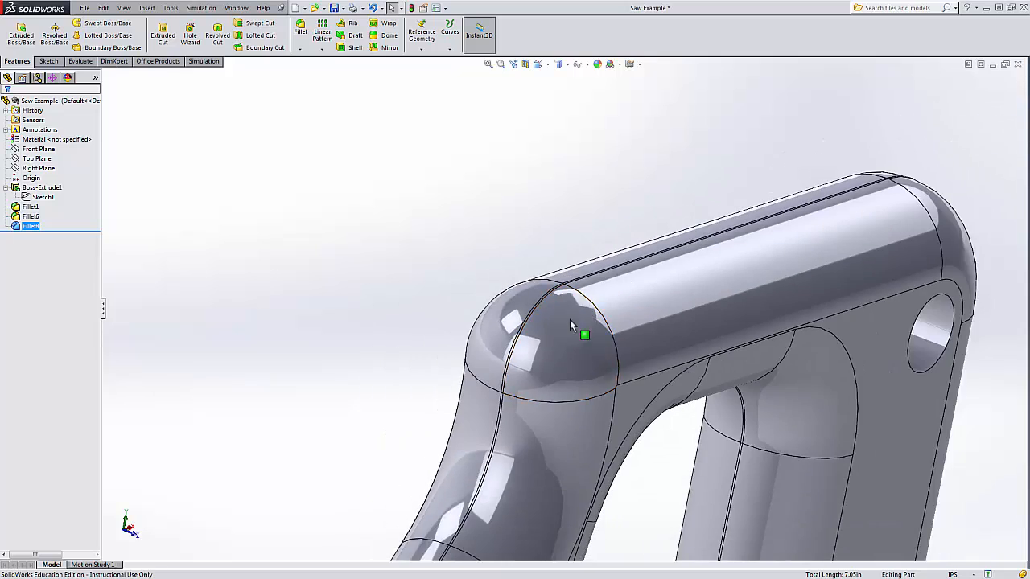
scroll(581, 324, "up", 5)
middle_click_drag(581, 340, 532, 343)
scroll(558, 379, "down", 4)
scroll(558, 379, "up", 2)
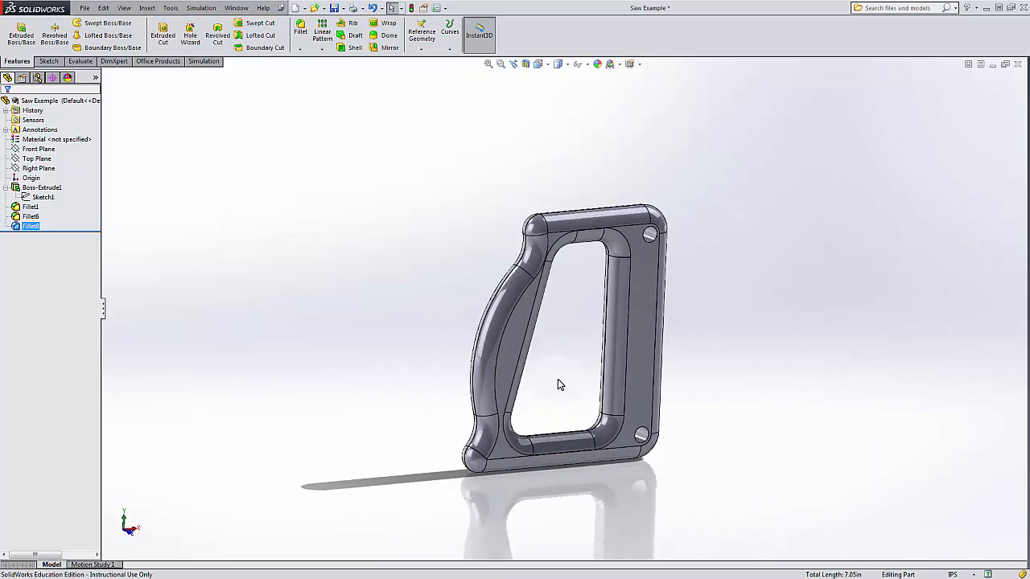
scroll(564, 372, "down", 1)
scroll(565, 372, "down", 1)
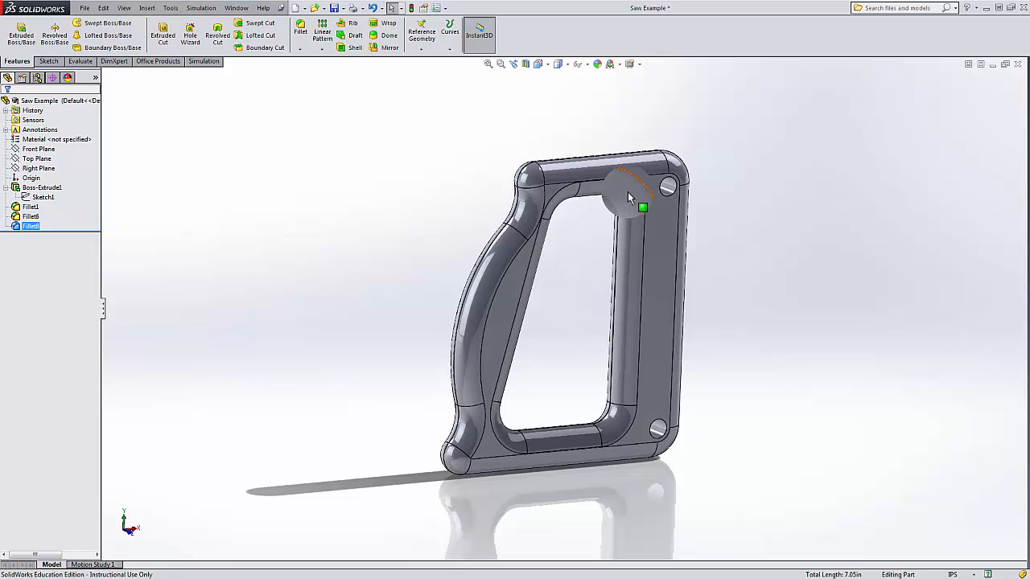
Step: Change the face-edge fillet's radius dimension to 0.13 in, rebuild the part and inspect the handle
left_click(628, 250)
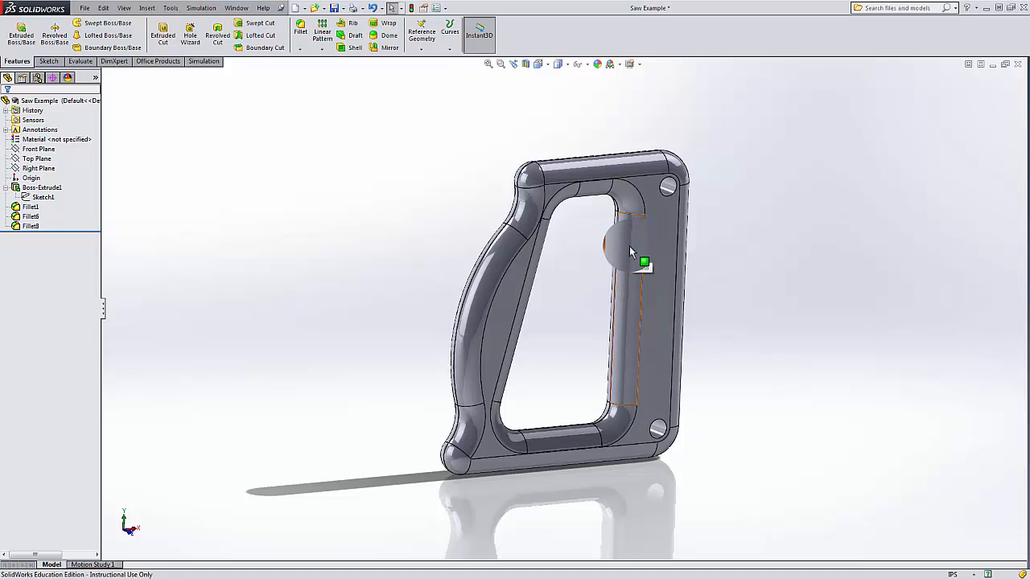
left_click(629, 246)
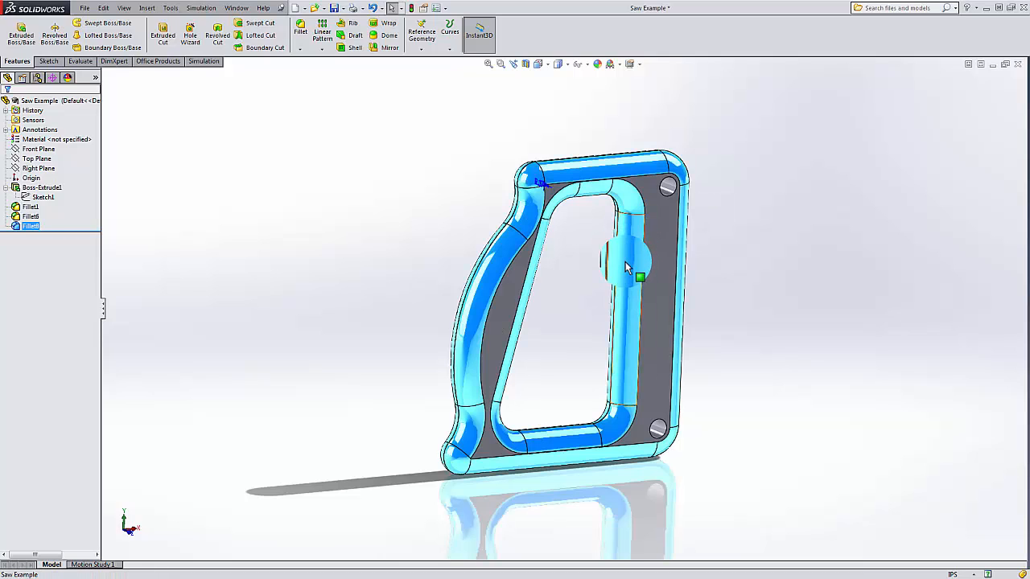
double_click(535, 180)
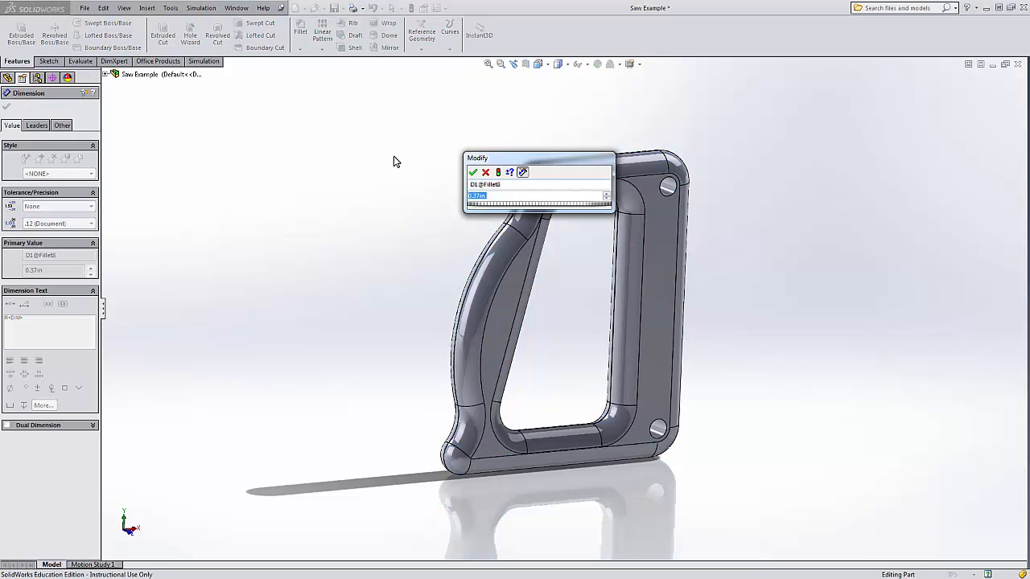
type(".13")
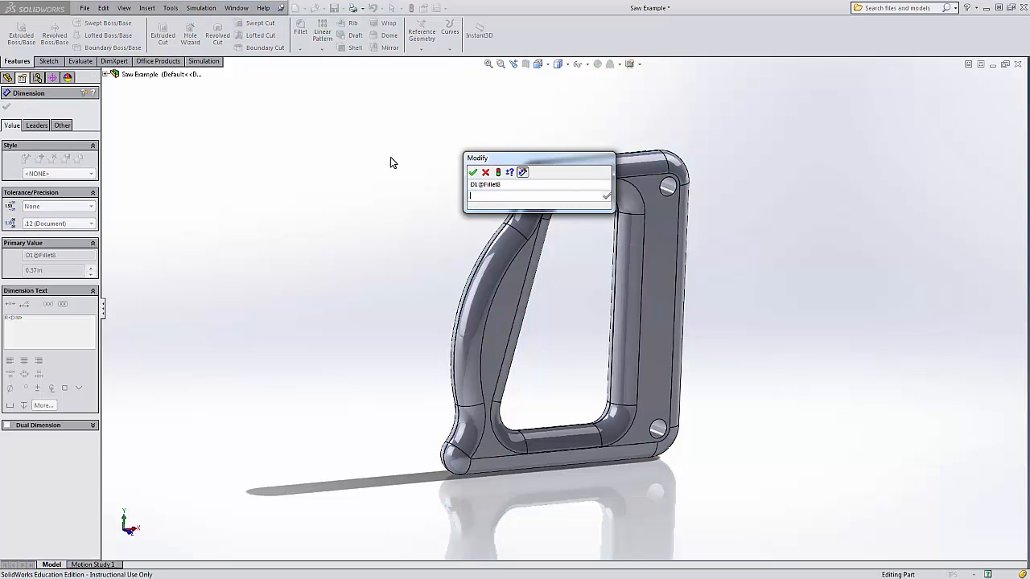
key("Return")
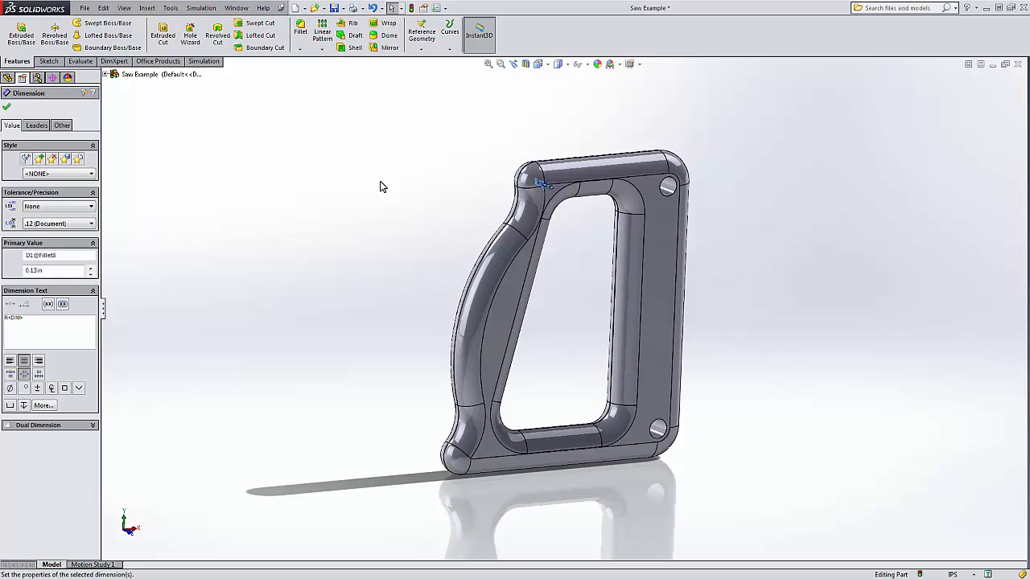
left_click(411, 10)
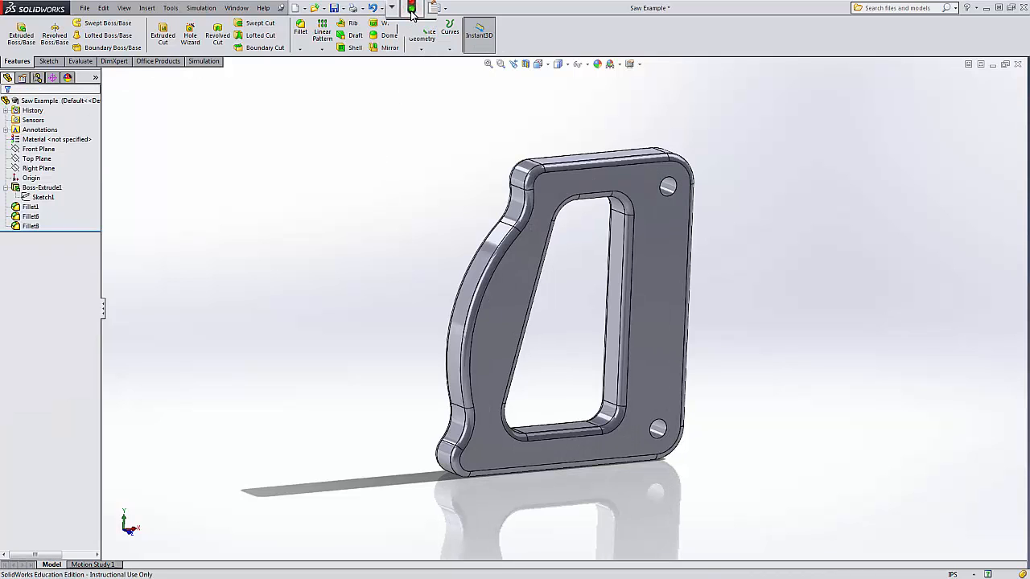
middle_click_drag(450, 231, 453, 266)
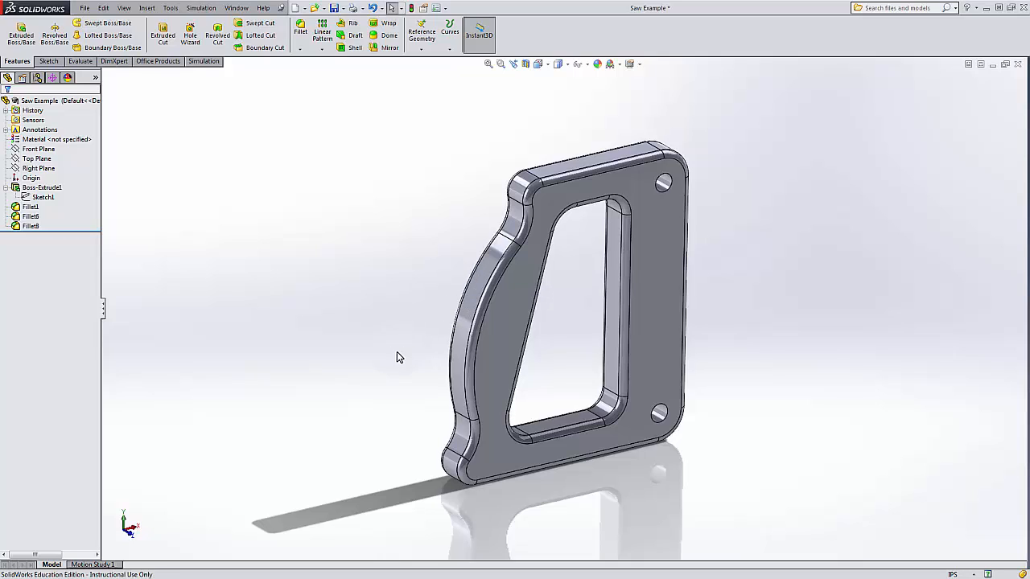
mouse_move(395, 356)
middle_mouse_down()
mouse_move(381, 265)
mouse_move(362, 240)
mouse_move(398, 285)
mouse_move(402, 361)
mouse_move(394, 344)
middle_mouse_up()
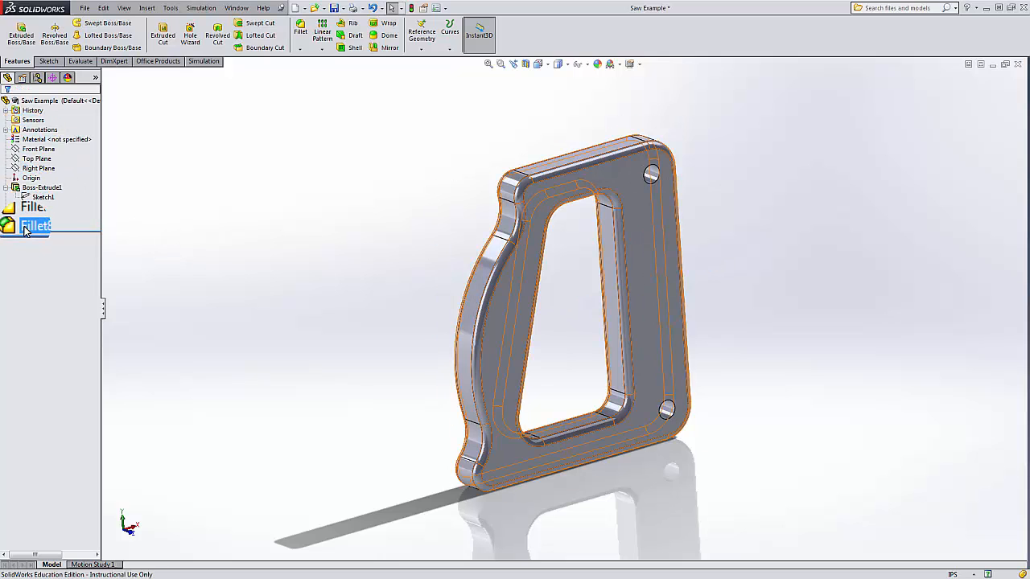
left_click(49, 61)
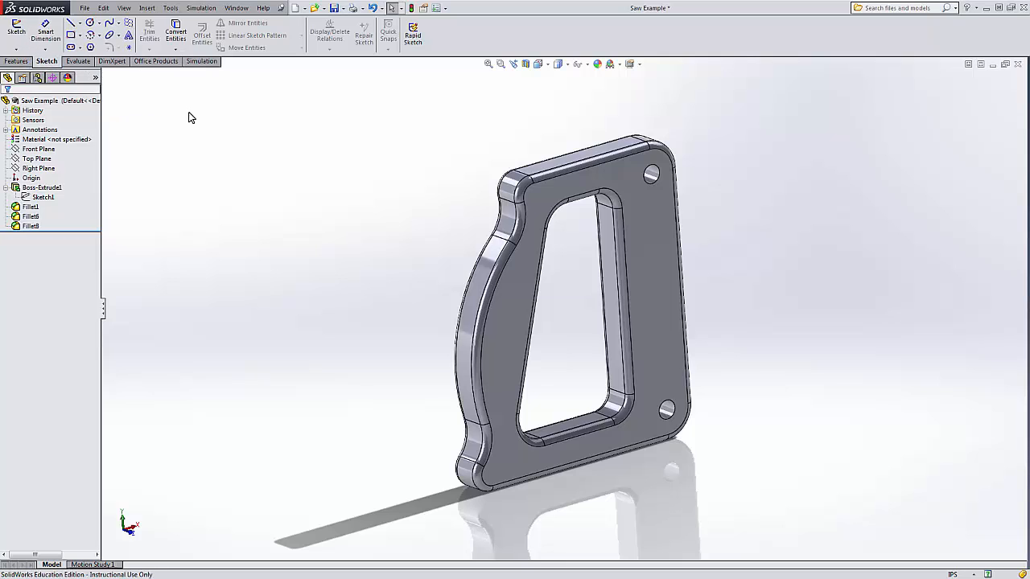
left_click(16, 61)
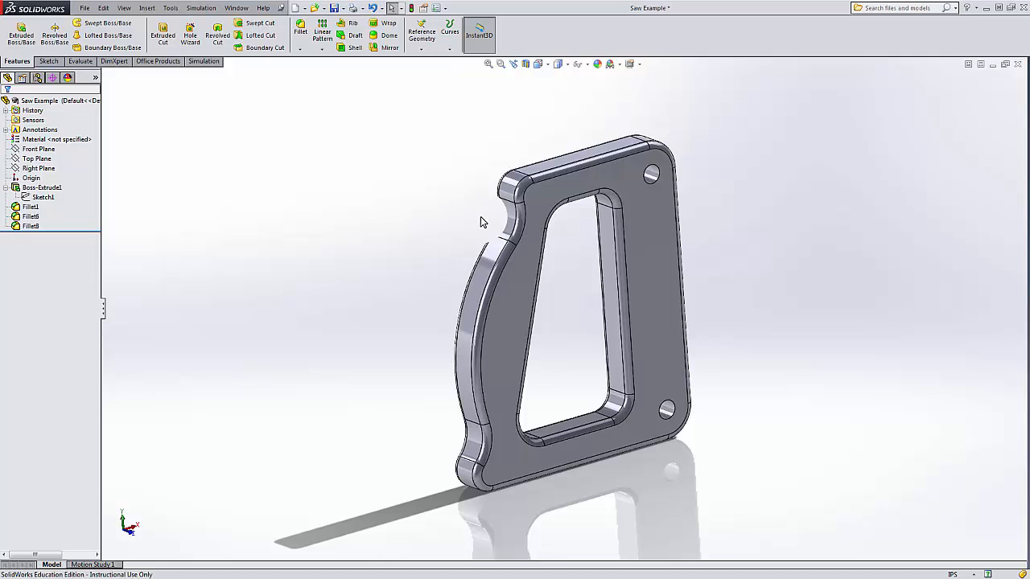
scroll(580, 329, "down", 1)
scroll(580, 328, "up", 1)
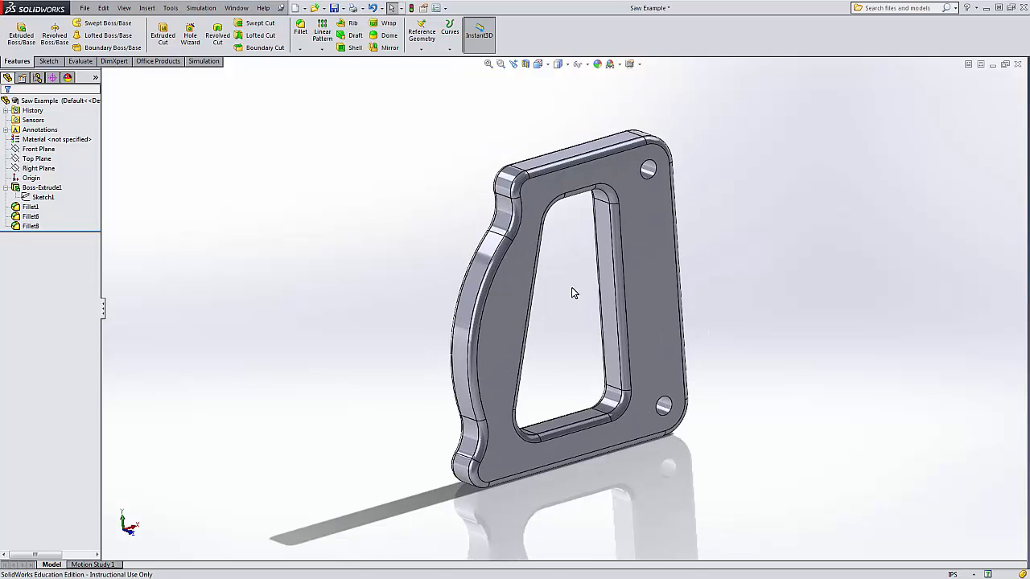
mouse_move(574, 293)
middle_mouse_down()
mouse_move(582, 338)
mouse_move(577, 288)
middle_mouse_up()
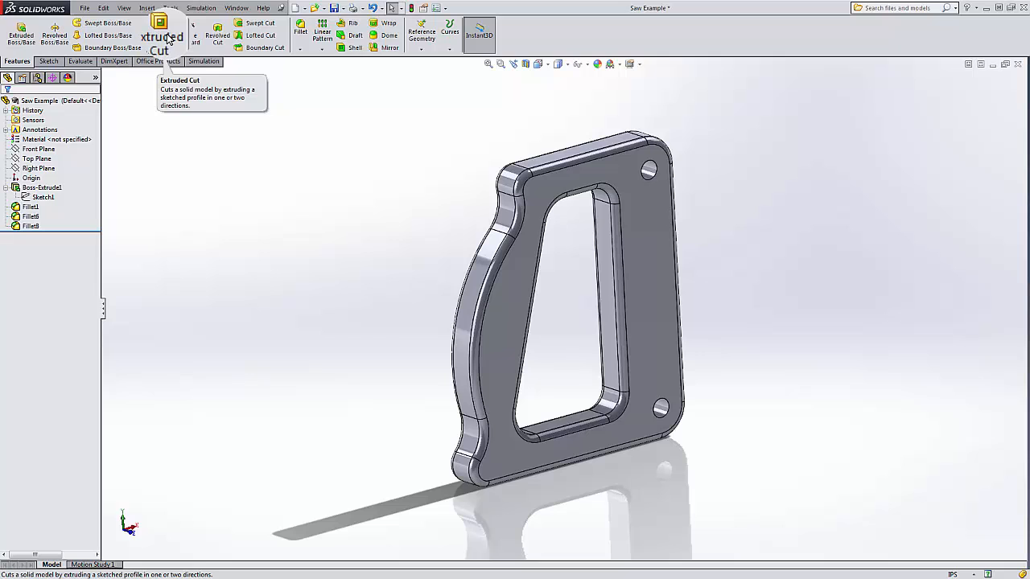
middle_click_drag(398, 158, 388, 237)
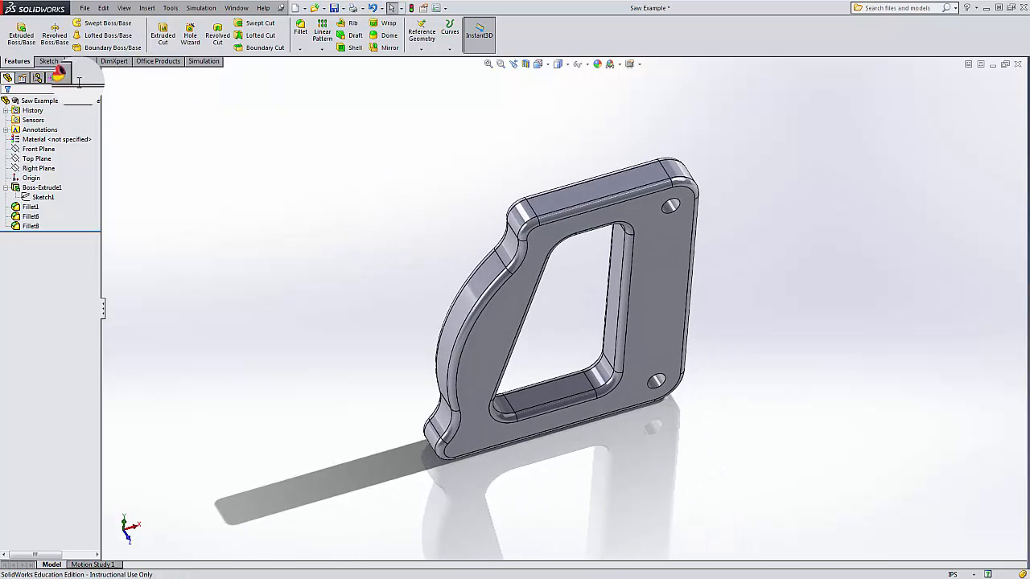
left_click(50, 62)
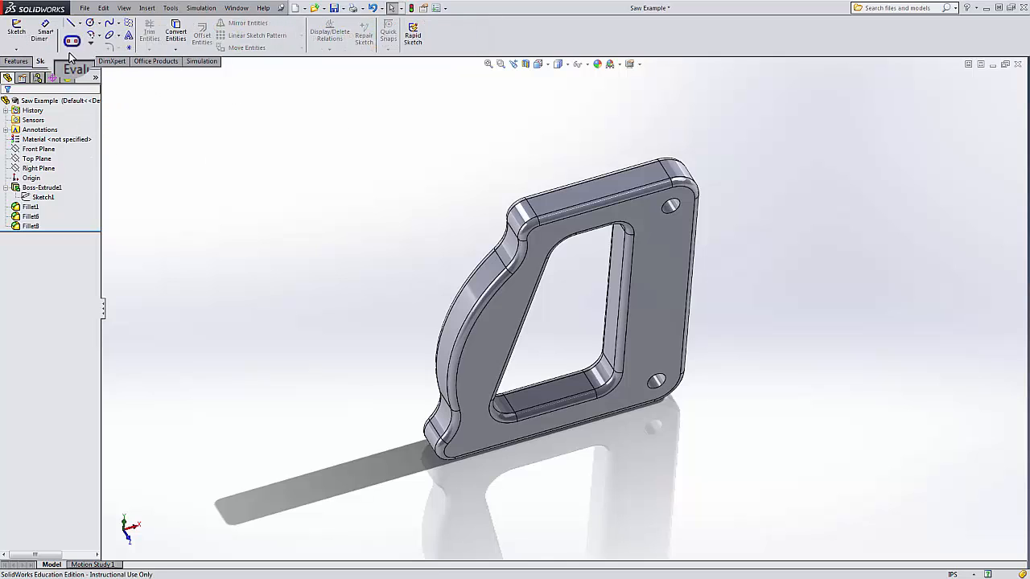
left_click(22, 34)
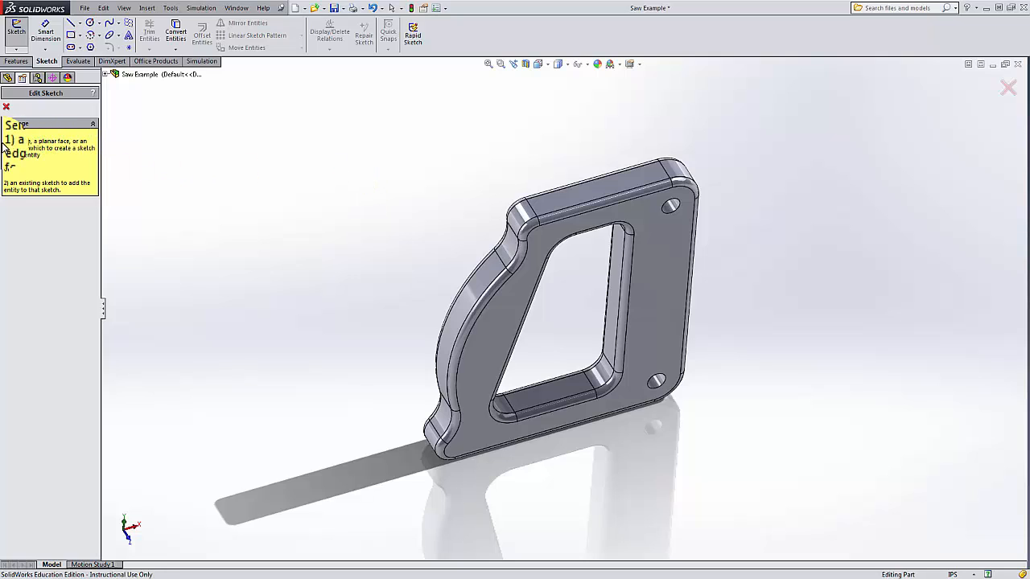
left_click(606, 191)
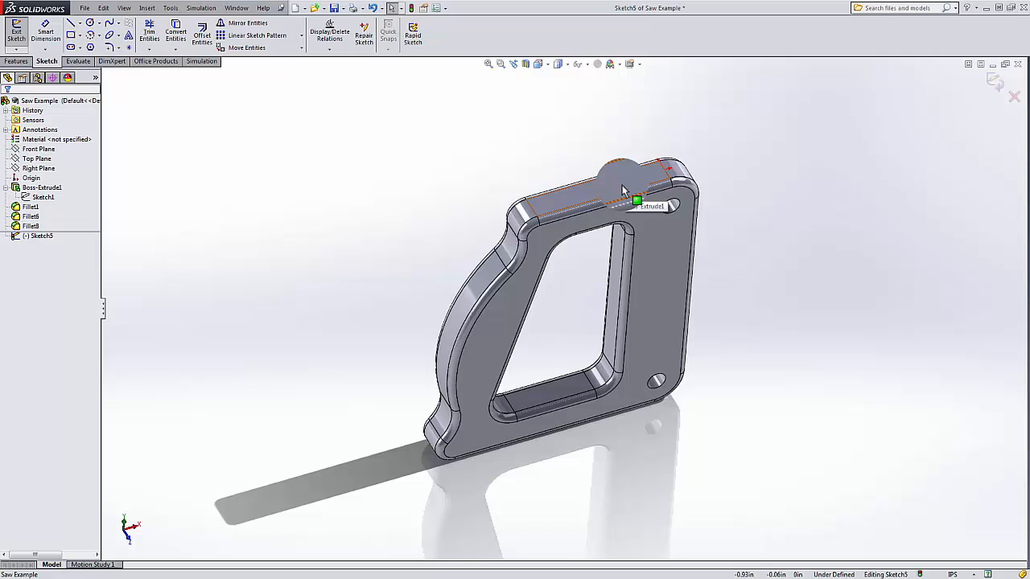
left_click(40, 159)
left_click(39, 170)
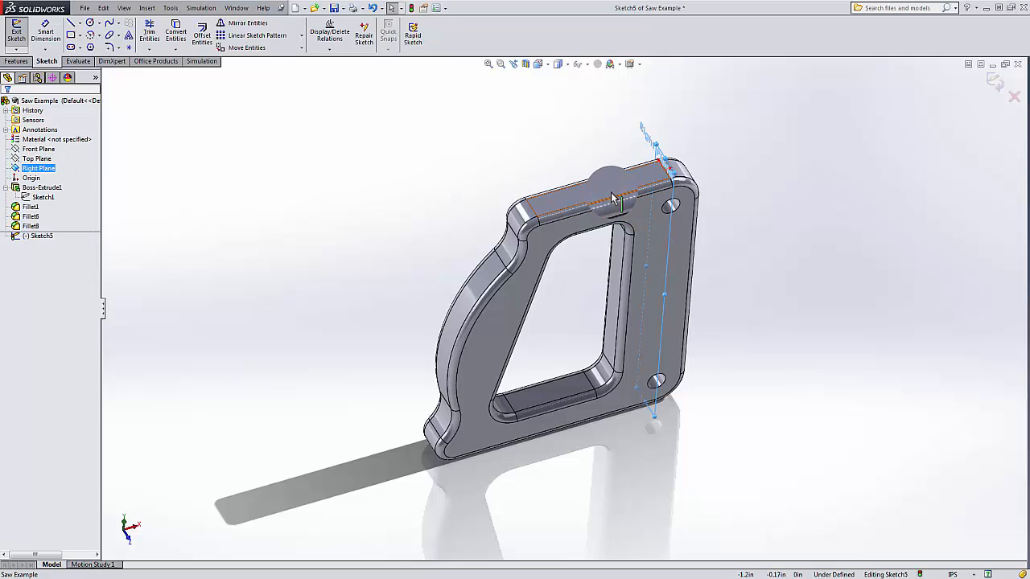
left_click(1014, 96)
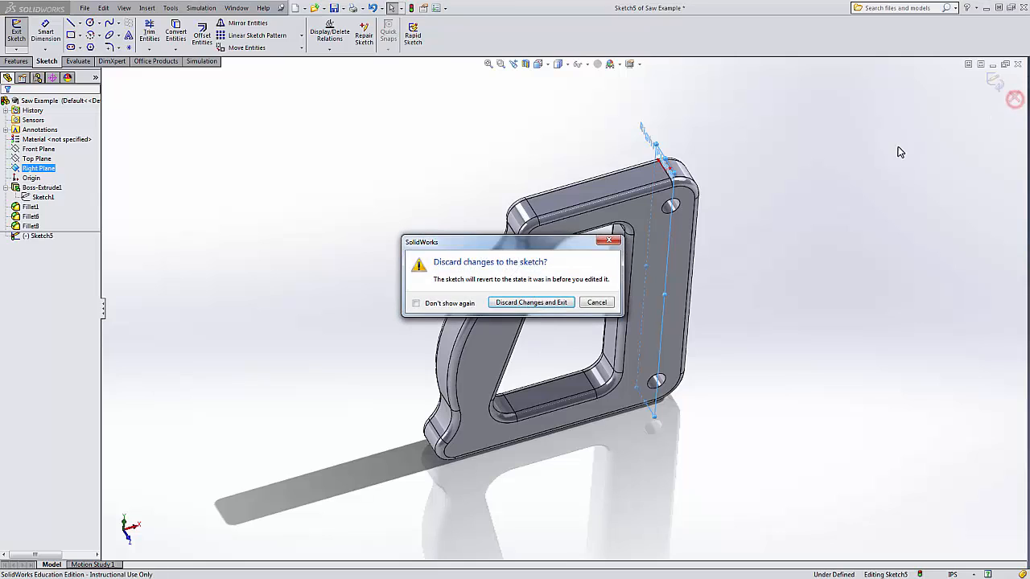
left_click(531, 303)
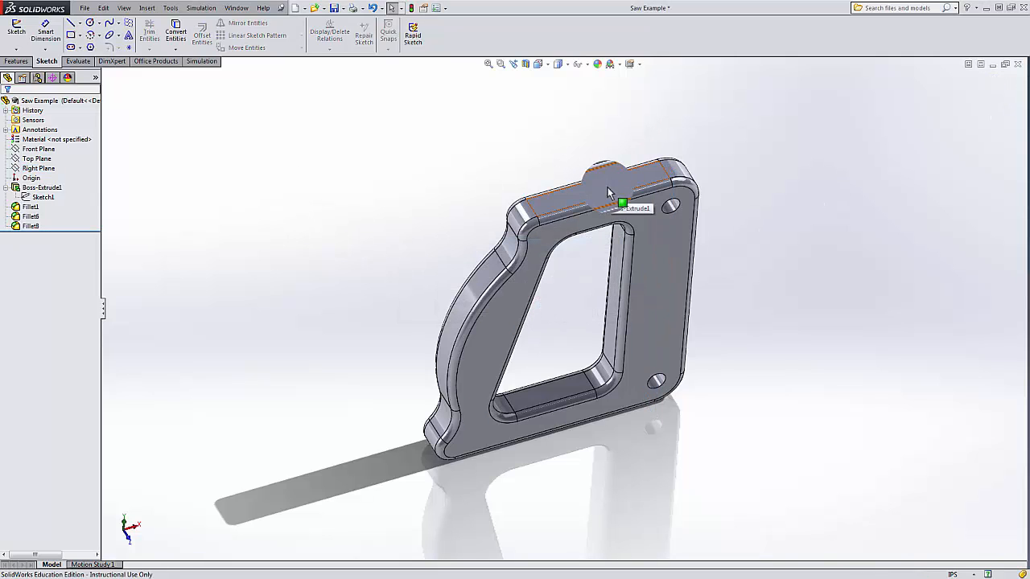
left_click(608, 187)
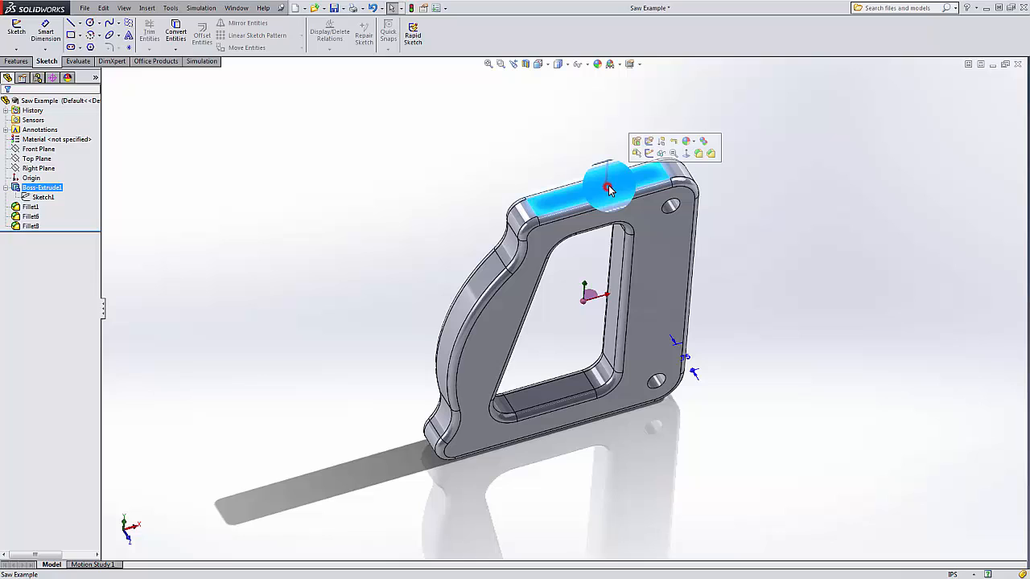
left_click(16, 34)
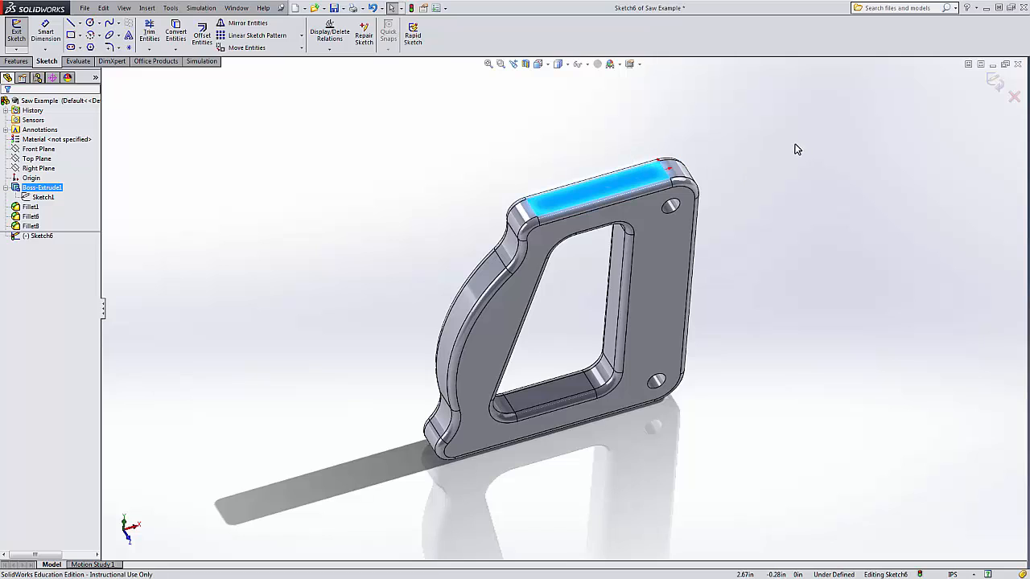
left_click(1015, 103)
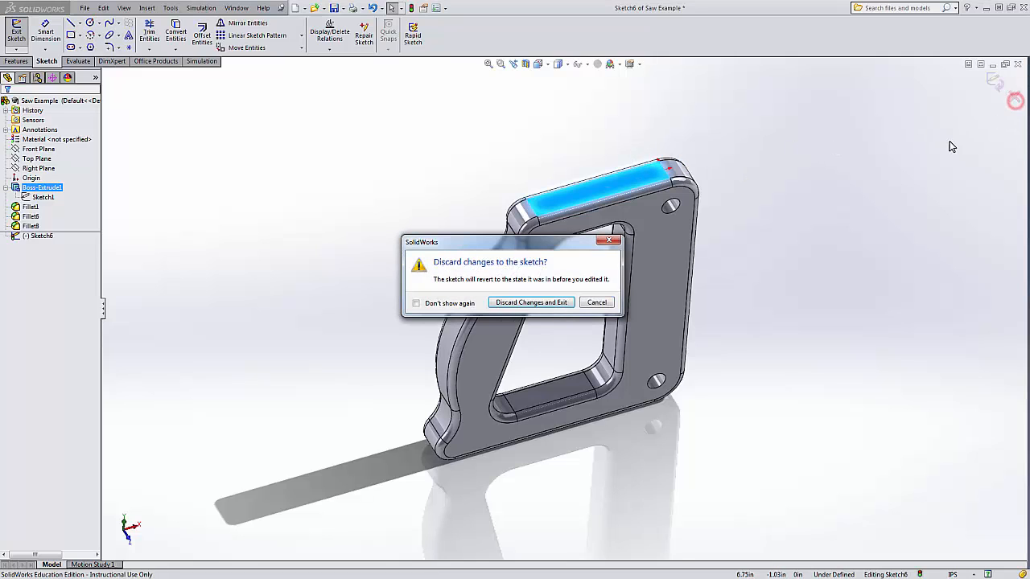
left_click(542, 300)
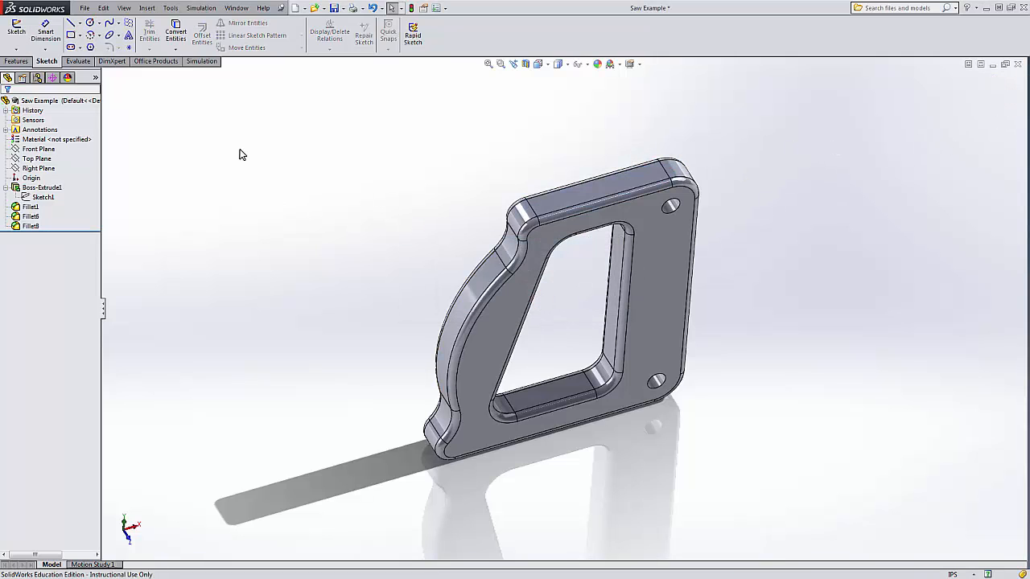
left_click(16, 63)
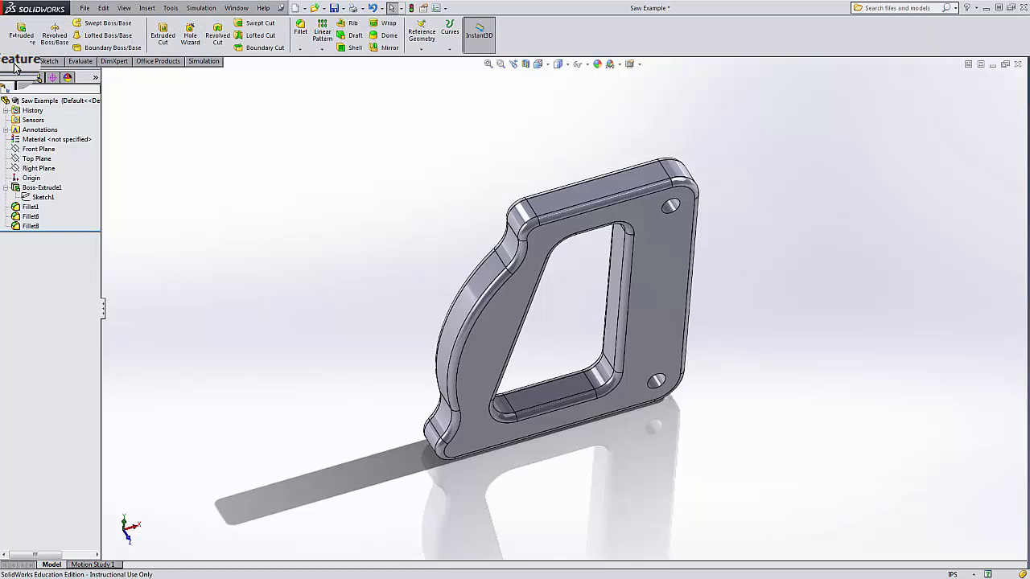
left_click(163, 38)
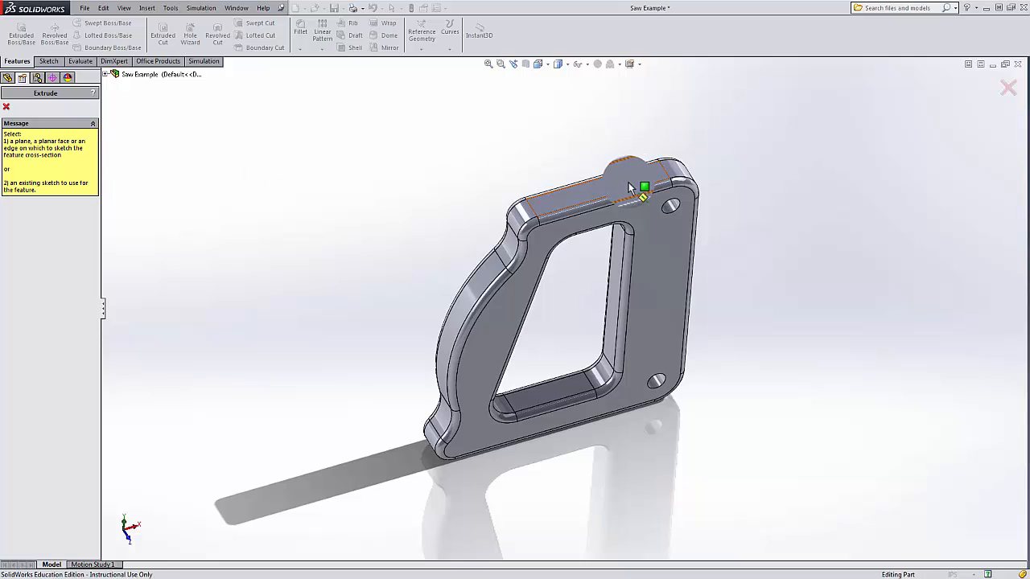
left_click(628, 183)
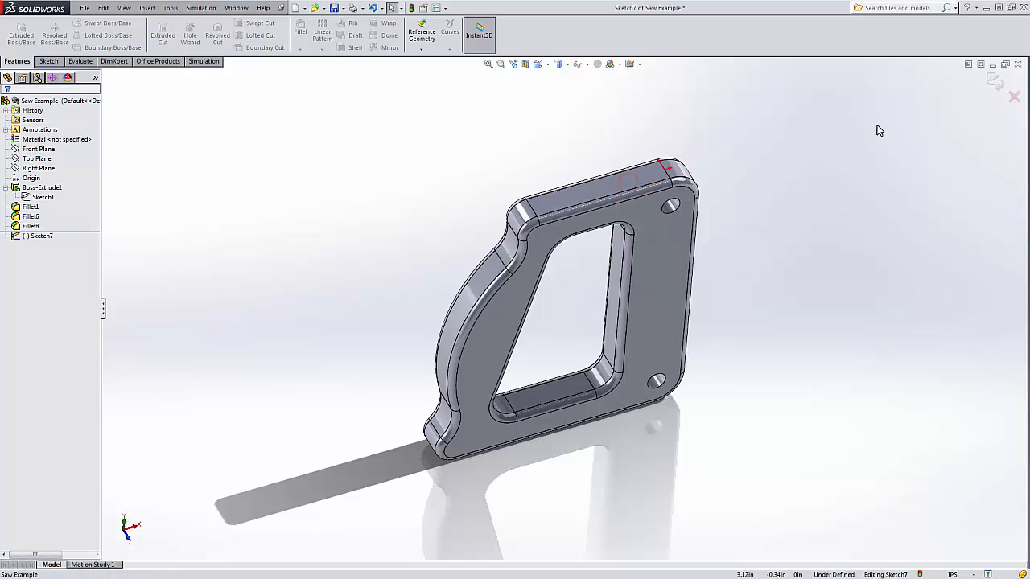
left_click(1018, 96)
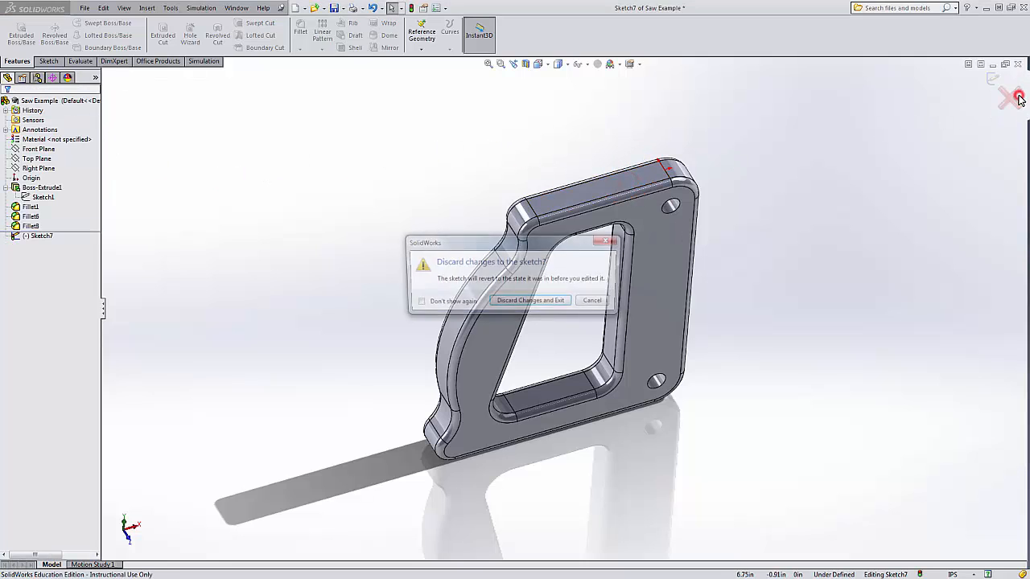
left_click(550, 302)
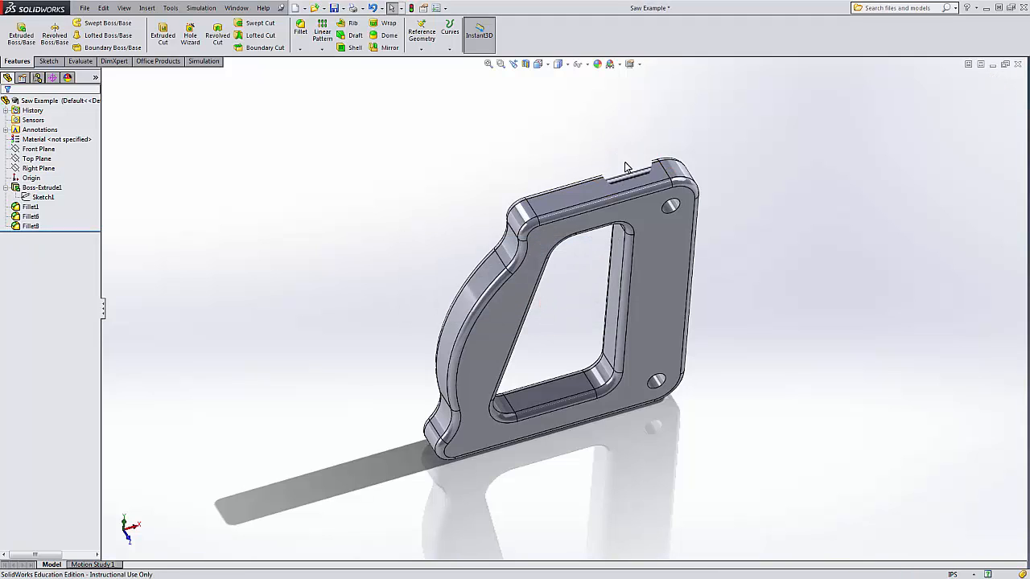
Step: Start an Extruded Cut sketch on the handle's flat upper face and view the face straight on
left_click(631, 188)
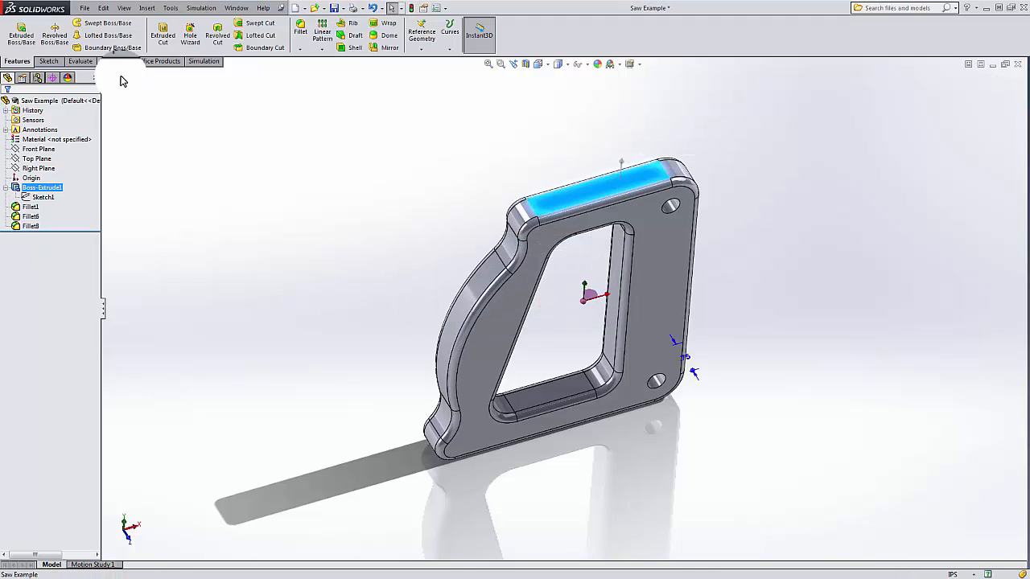
left_click(165, 30)
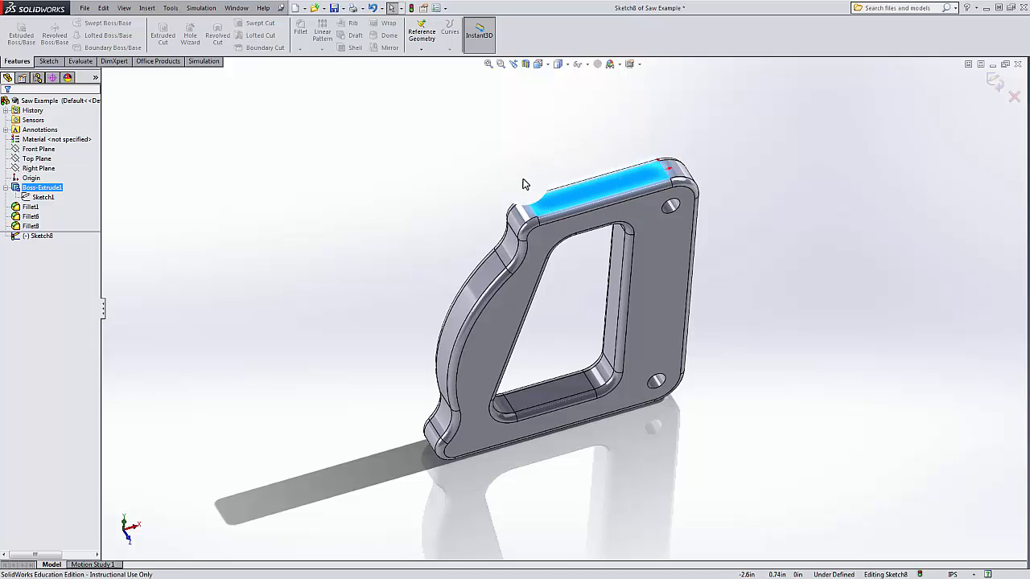
left_click(546, 68)
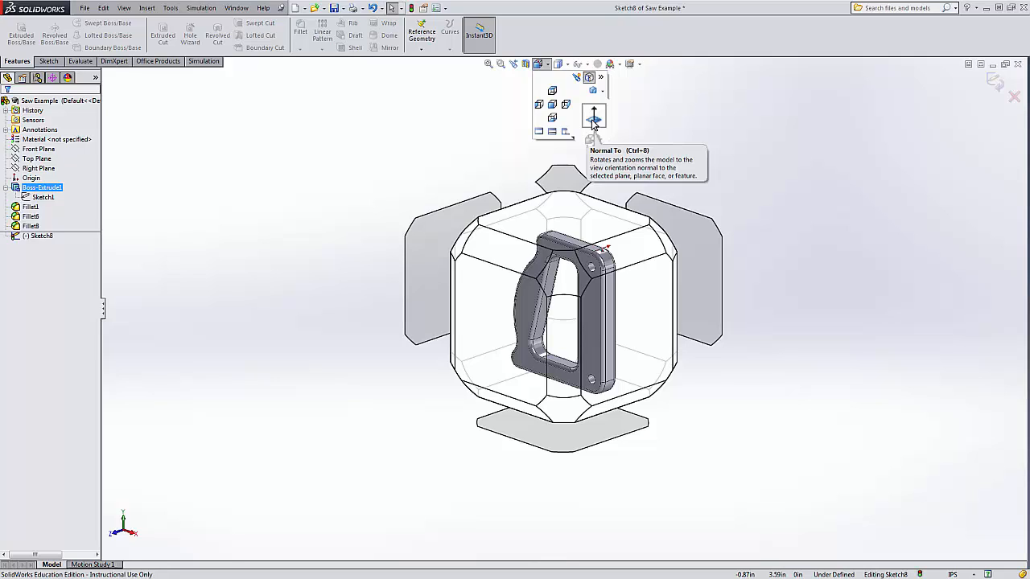
left_click(566, 215)
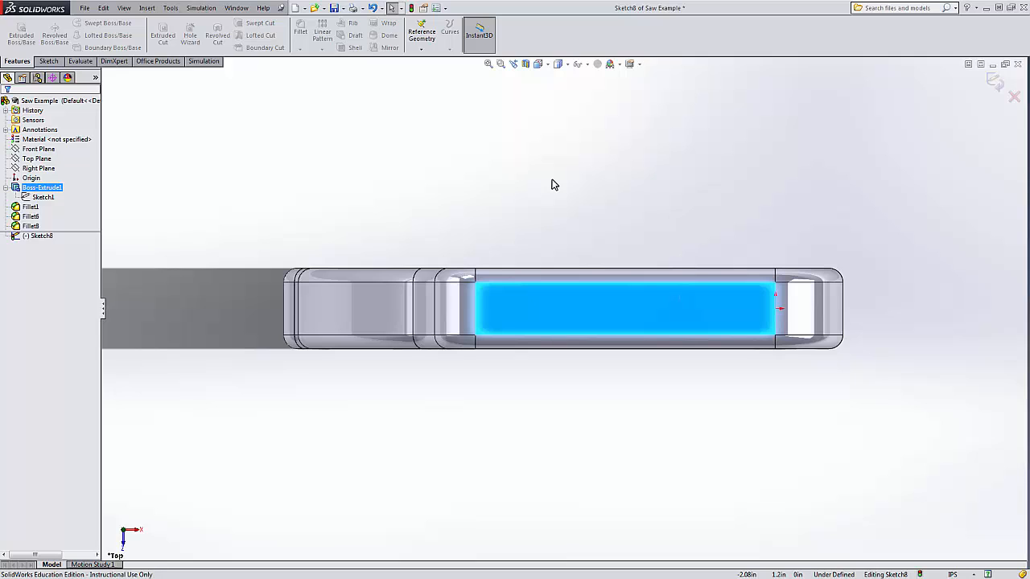
left_click(48, 63)
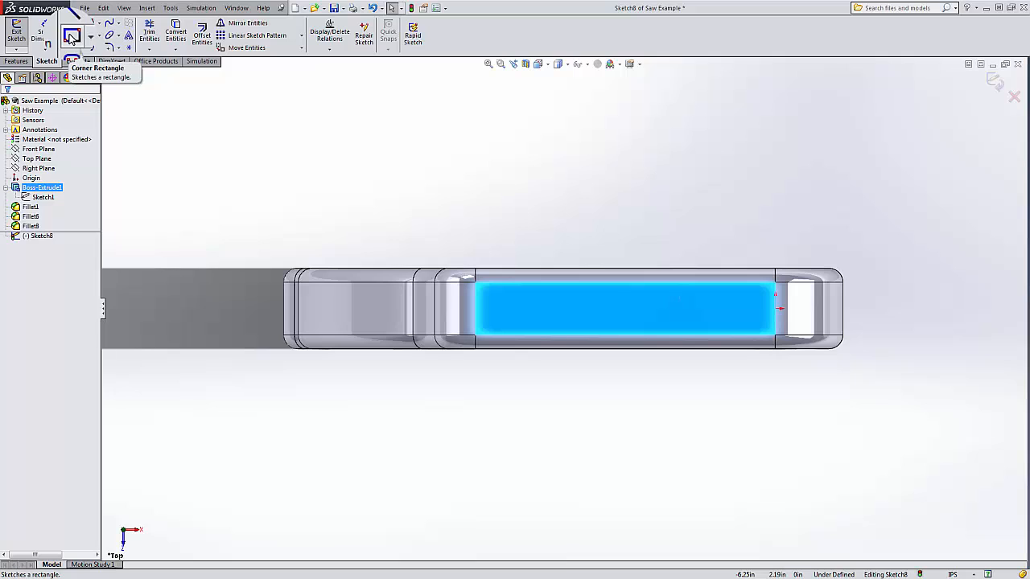
left_click(71, 37)
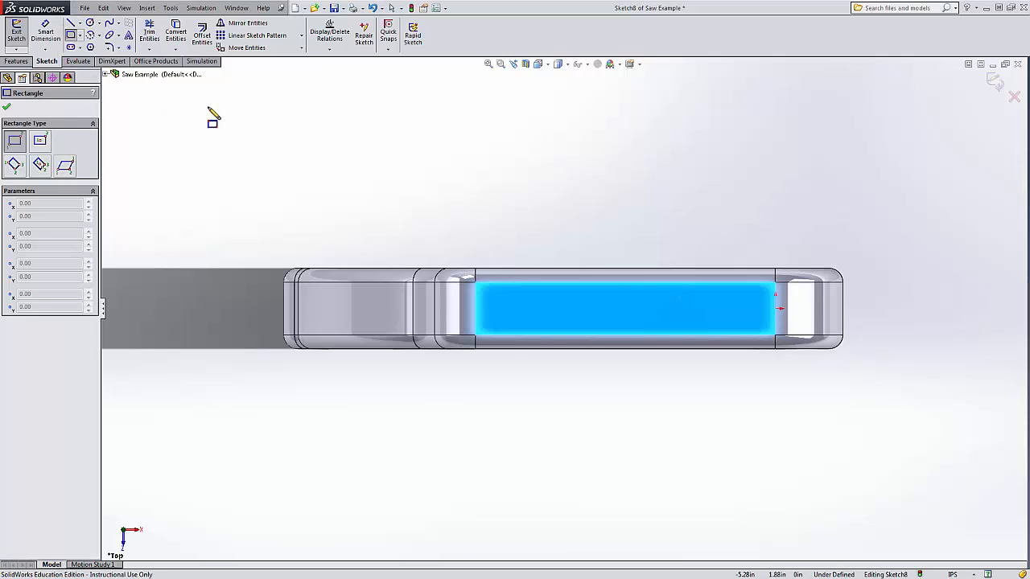
left_click(300, 127)
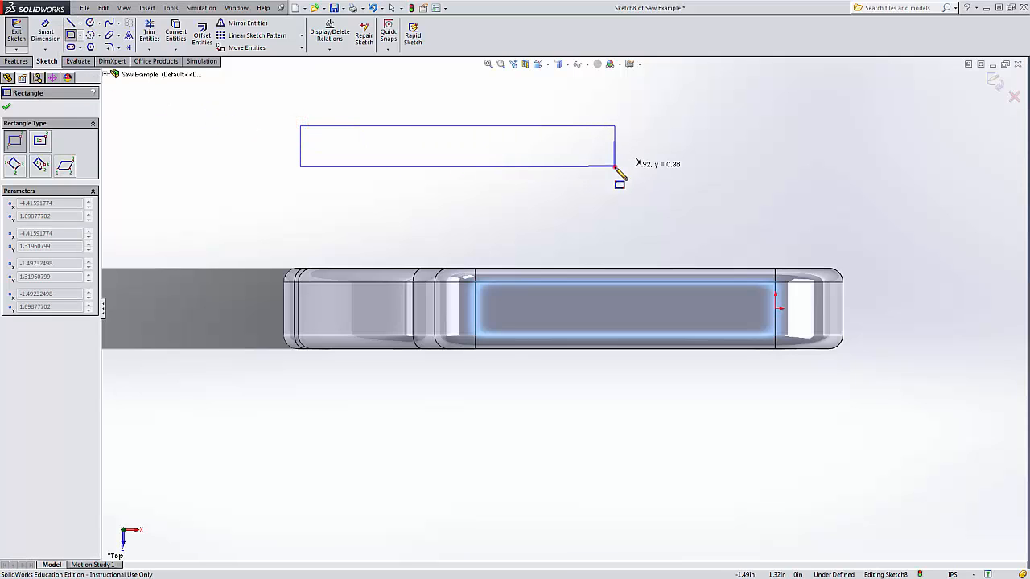
left_click(614, 167)
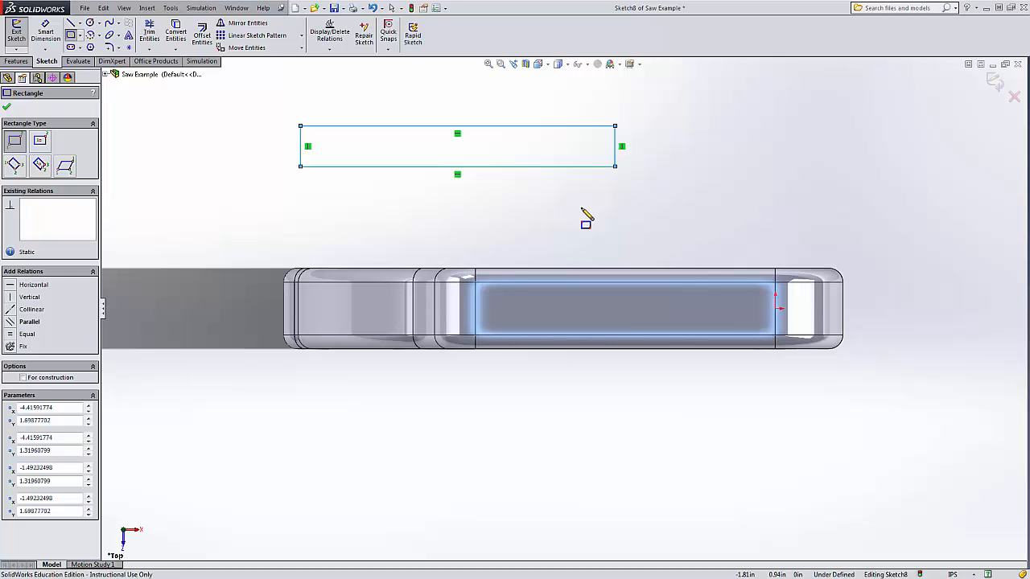
key("Escape")
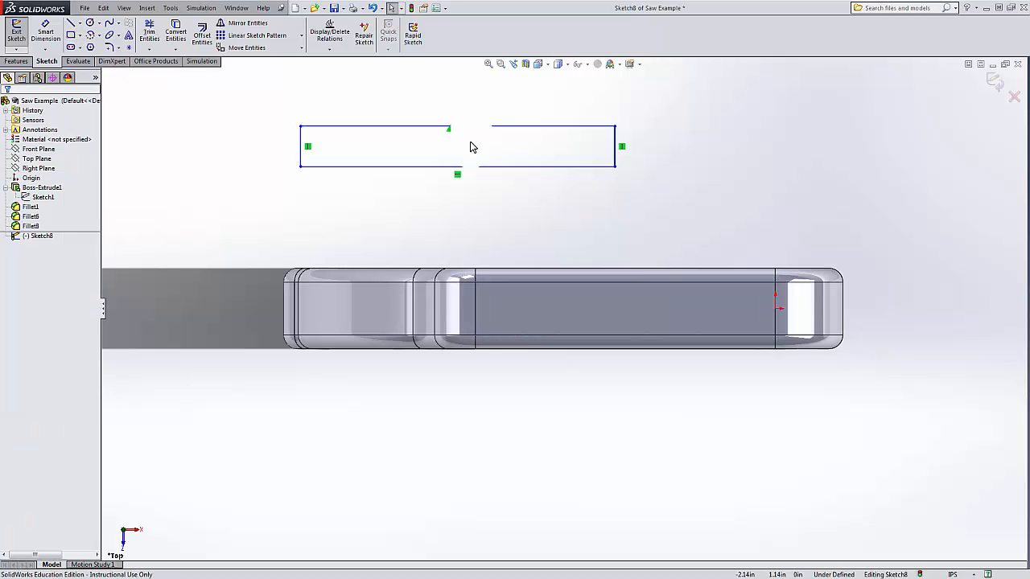
mouse_move(255, 108)
left_mouse_down()
mouse_move(370, 141)
mouse_move(699, 200)
left_mouse_up()
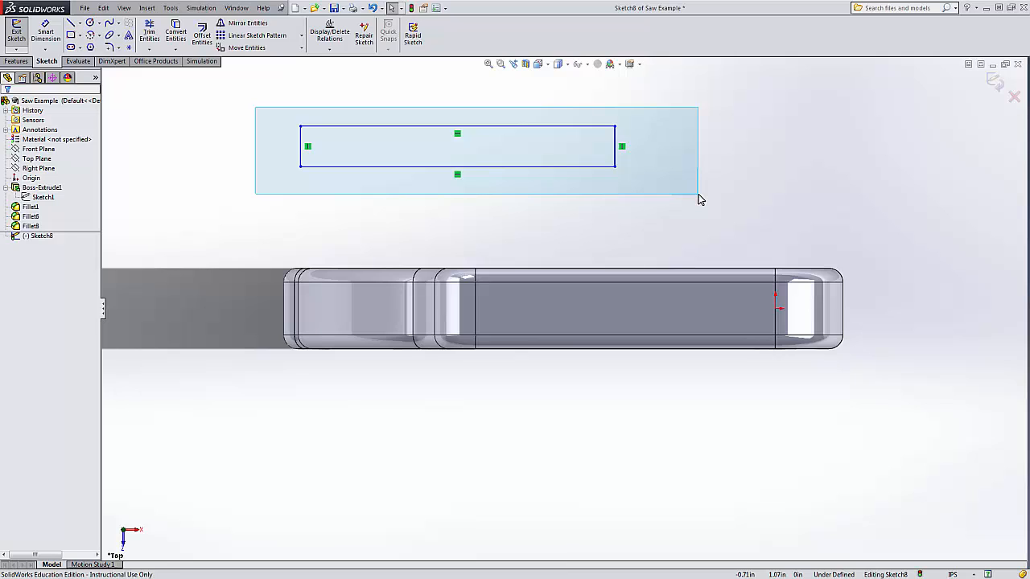
mouse_move(700, 199)
left_mouse_down()
mouse_move(266, 115)
mouse_move(434, 158)
mouse_move(665, 176)
mouse_move(726, 196)
mouse_move(713, 203)
left_mouse_up()
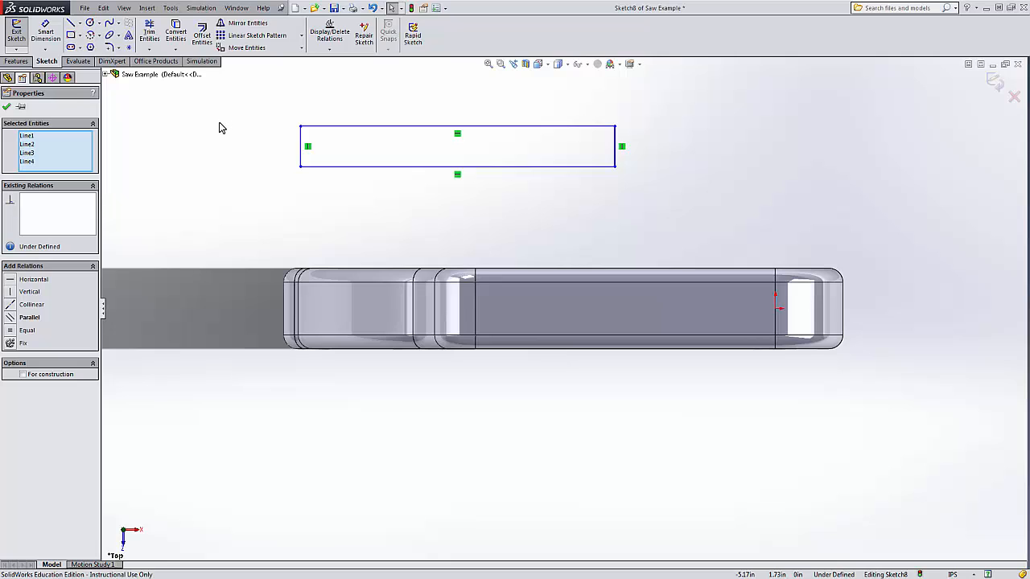
key("Delete")
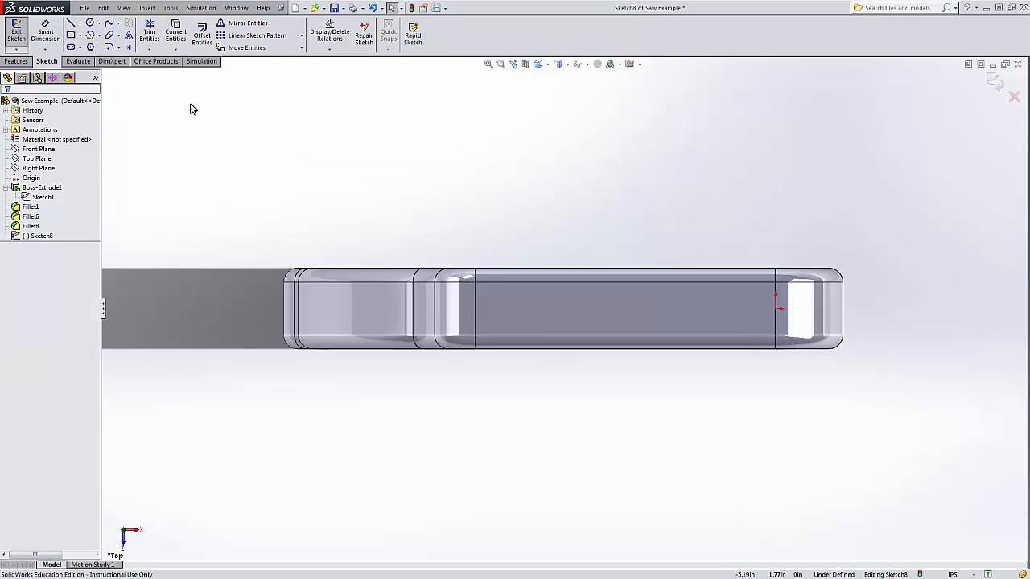
Step: Sketch a corner rectangle about 1.78 by 0.30 in, from the handle's straight outer end inward across the origin and evenly about its centre line
left_click(71, 37)
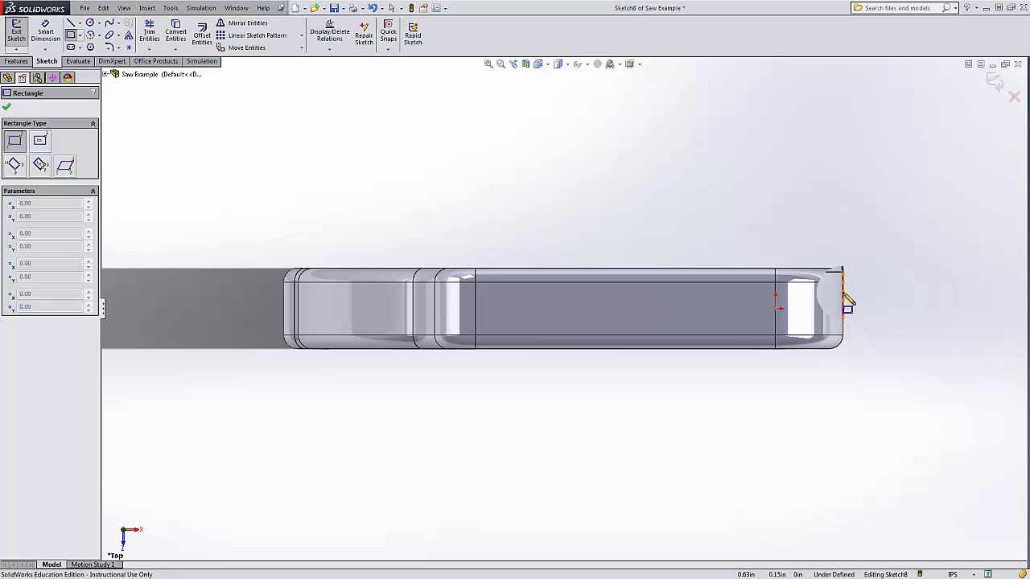
left_click(843, 295)
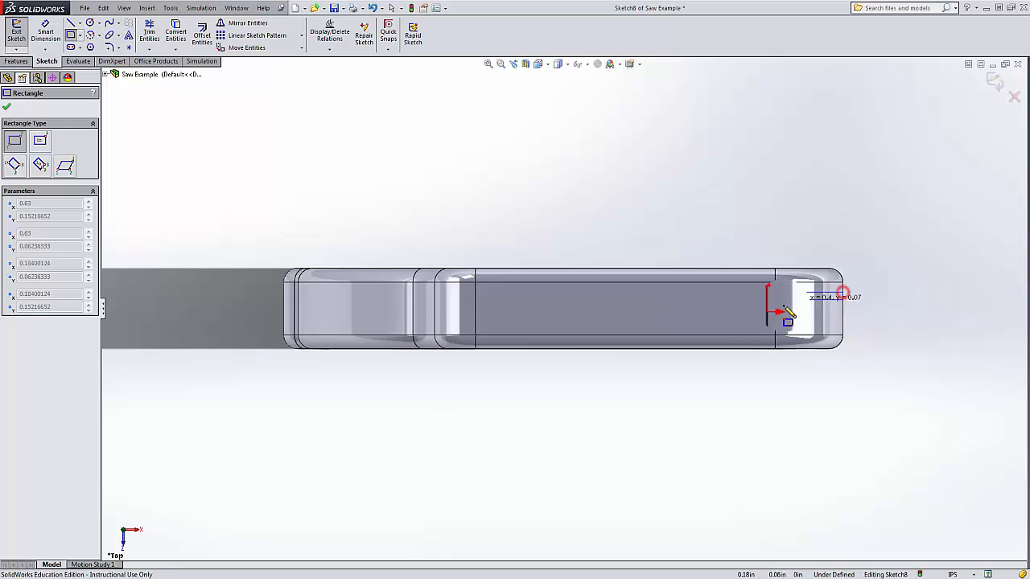
left_click(652, 324)
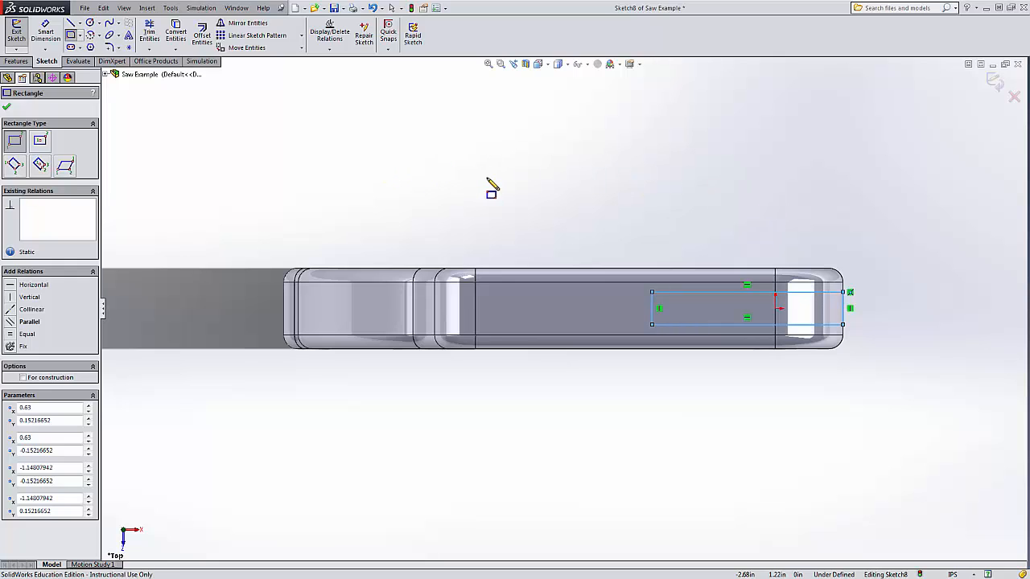
Step: Finish the rectangle and make its outer end line collinear with the handle's straight outer end edge
key("Escape")
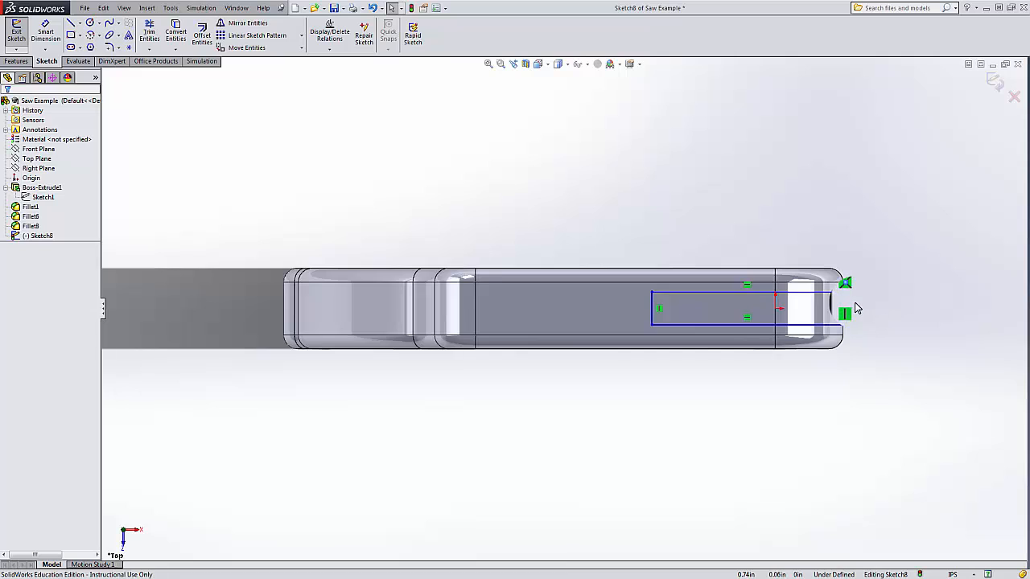
scroll(856, 308, "down", 4)
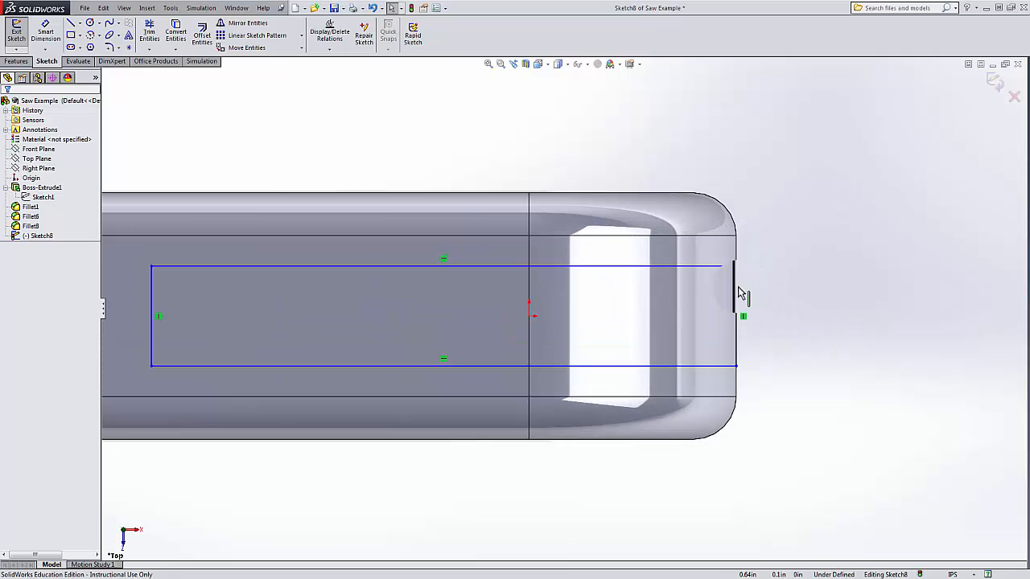
left_click(740, 296)
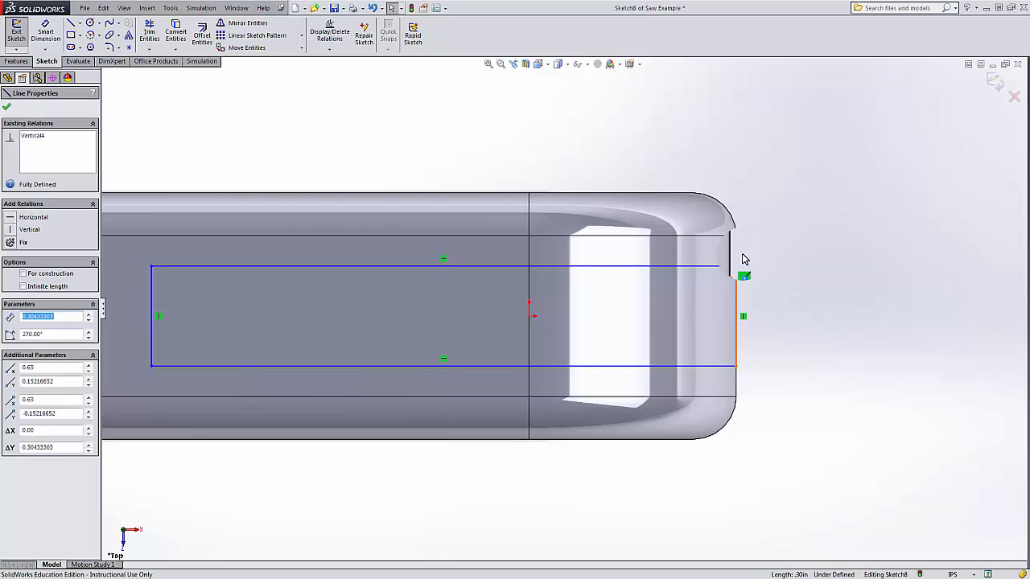
left_click_drag(741, 261, 737, 265)
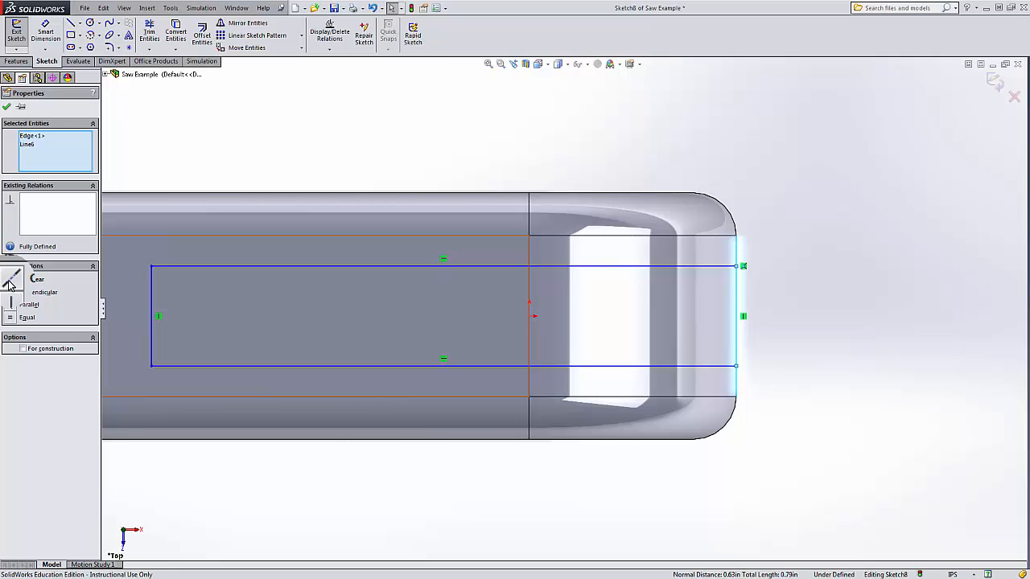
left_click(10, 281)
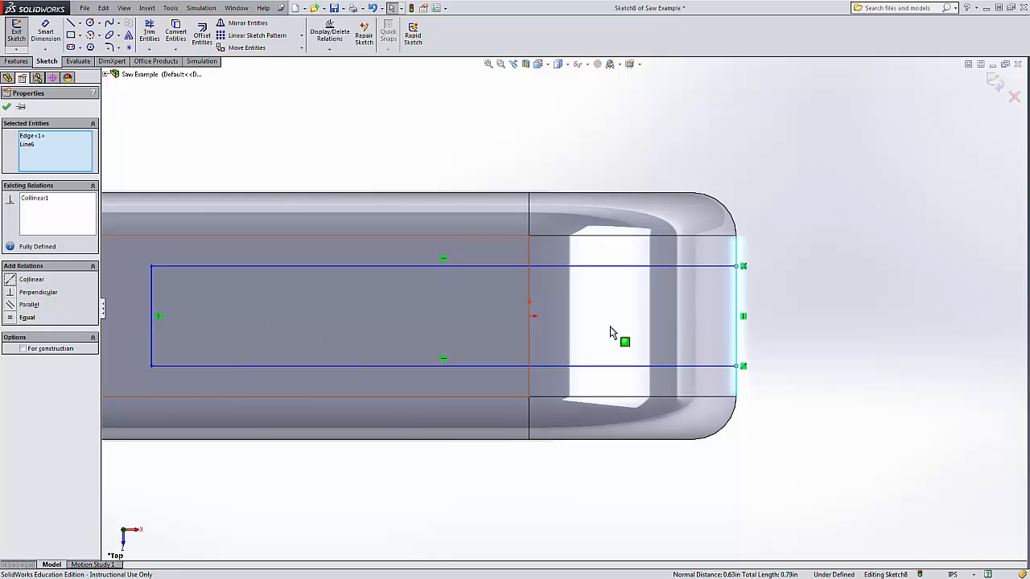
left_click(816, 269)
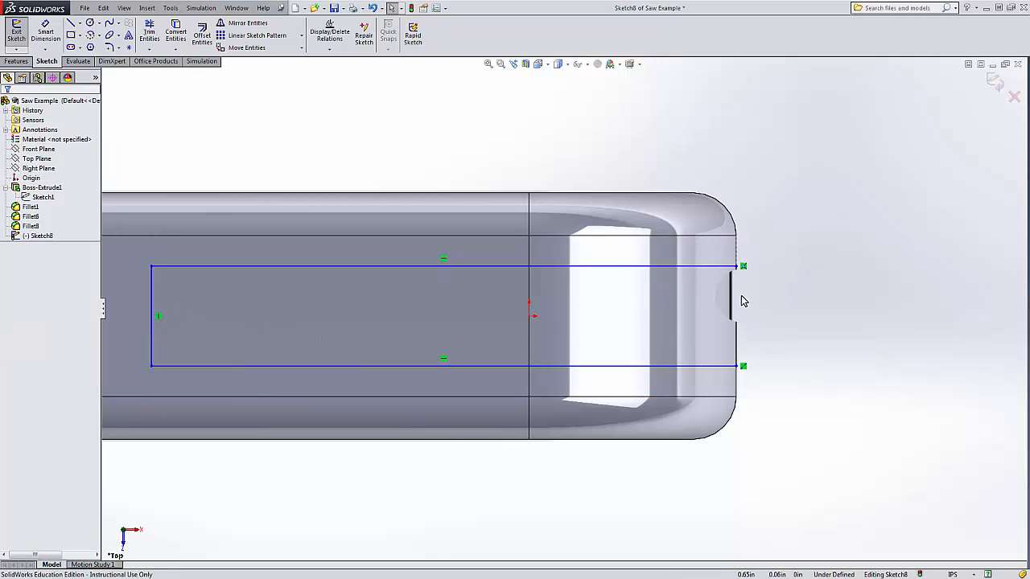
Step: Move the rectangle's upper outer corner along the end edge to narrow it to about 0.28 in, and save the document
left_click(739, 296)
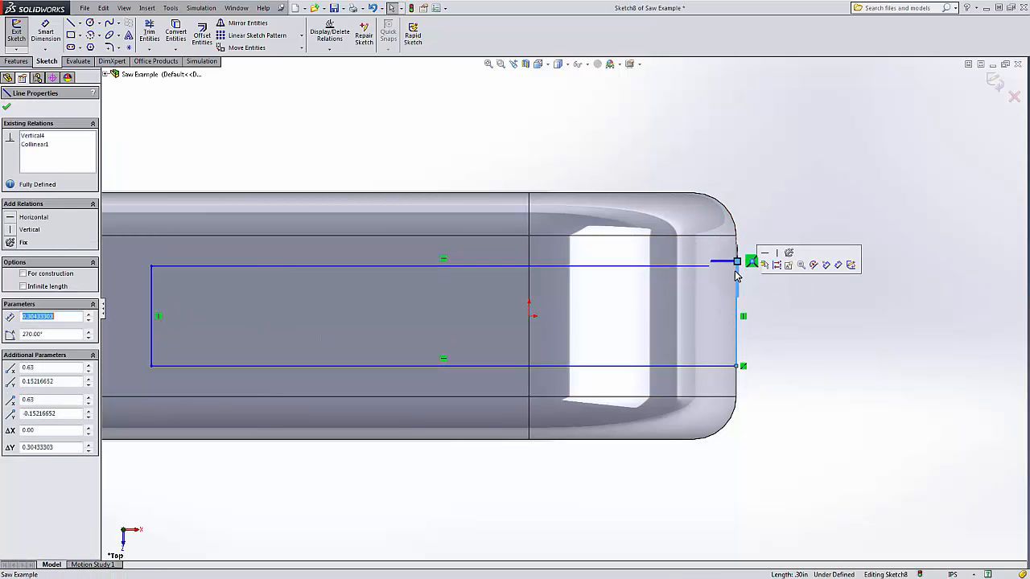
mouse_move(738, 263)
left_mouse_down()
mouse_move(745, 163)
mouse_move(740, 294)
mouse_move(764, 198)
mouse_move(752, 182)
mouse_move(737, 274)
left_mouse_up()
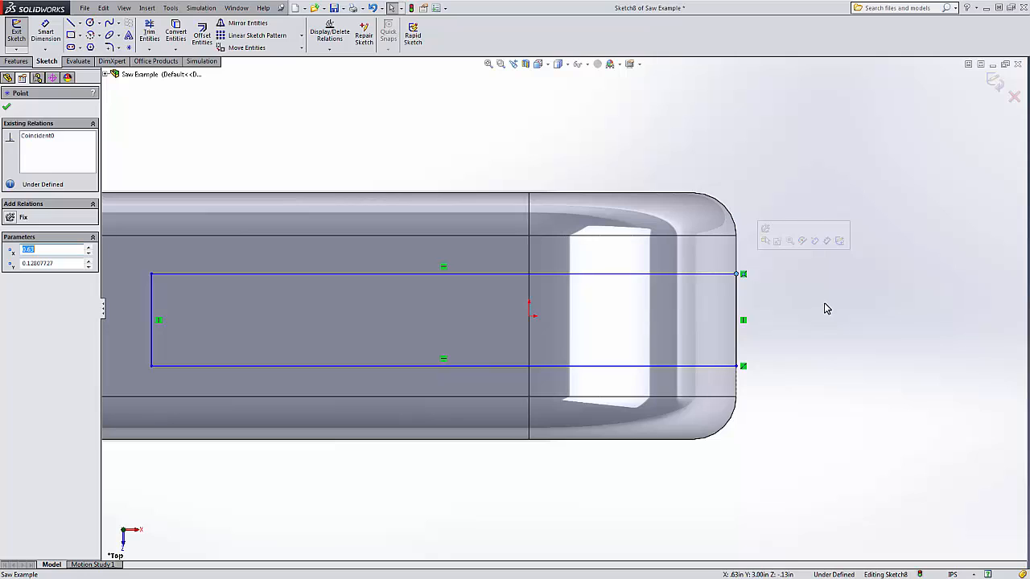
left_click(825, 306)
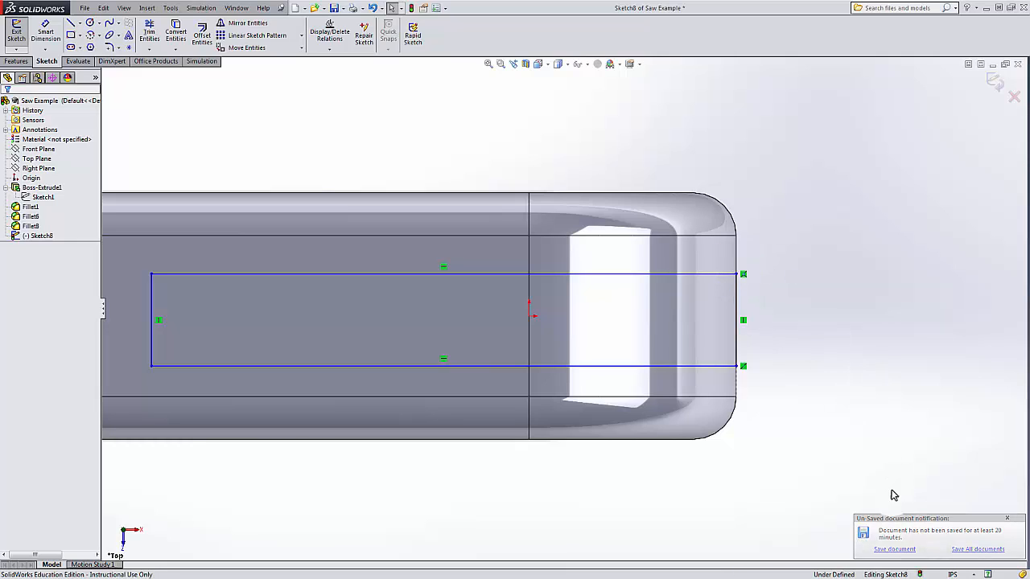
left_click(897, 550)
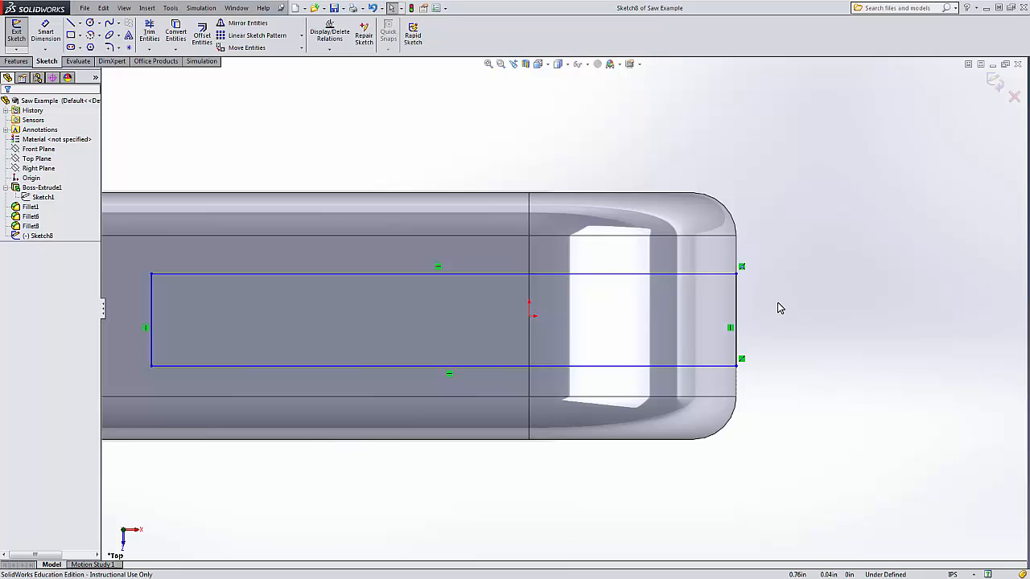
Step: Make the midpoint of the rectangle's outer end line horizontal with the origin, and narrow the rectangle to about 0.18 in by its corner
right_click(736, 295)
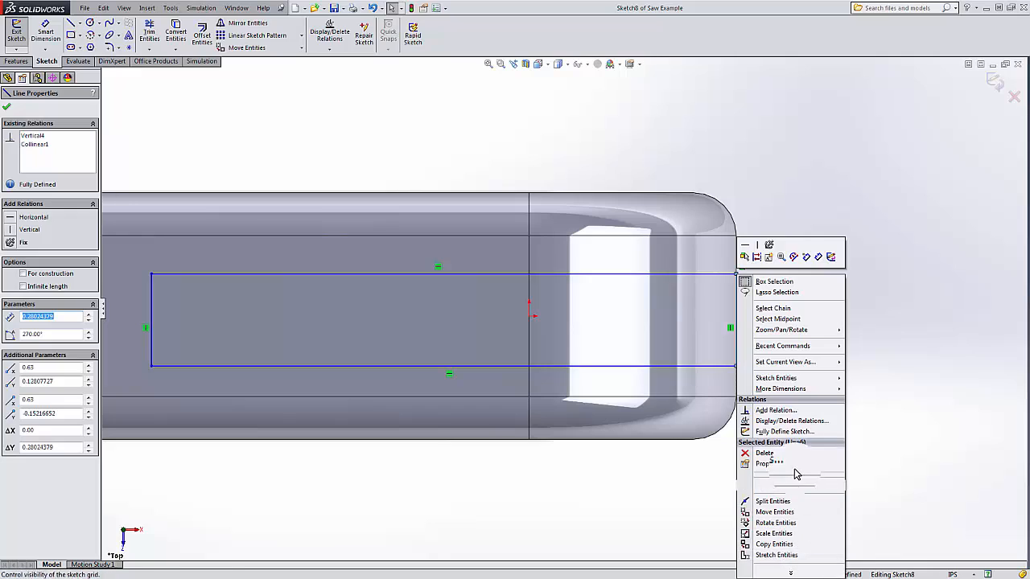
left_click(798, 320)
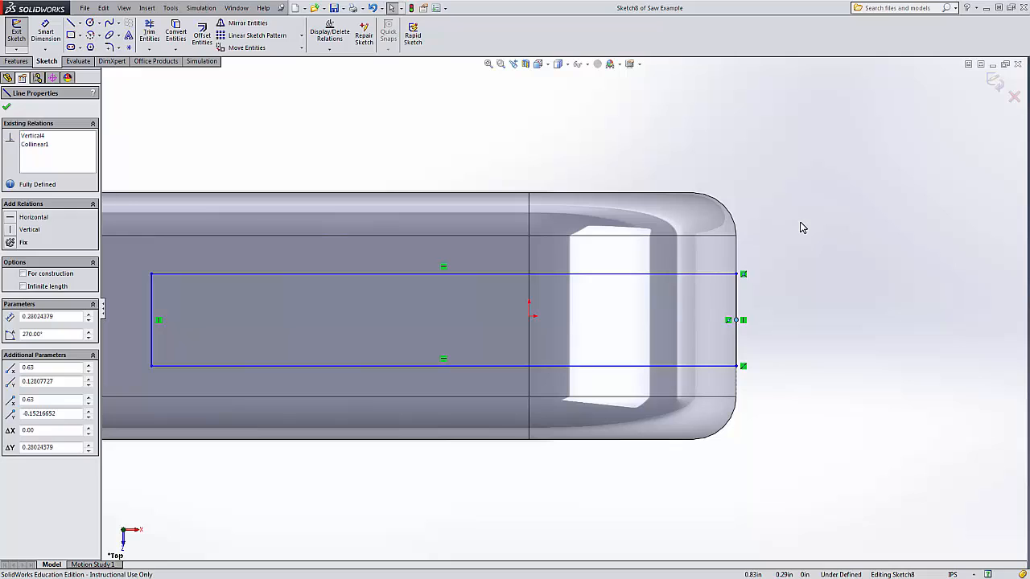
key("Escape")
left_click(528, 317)
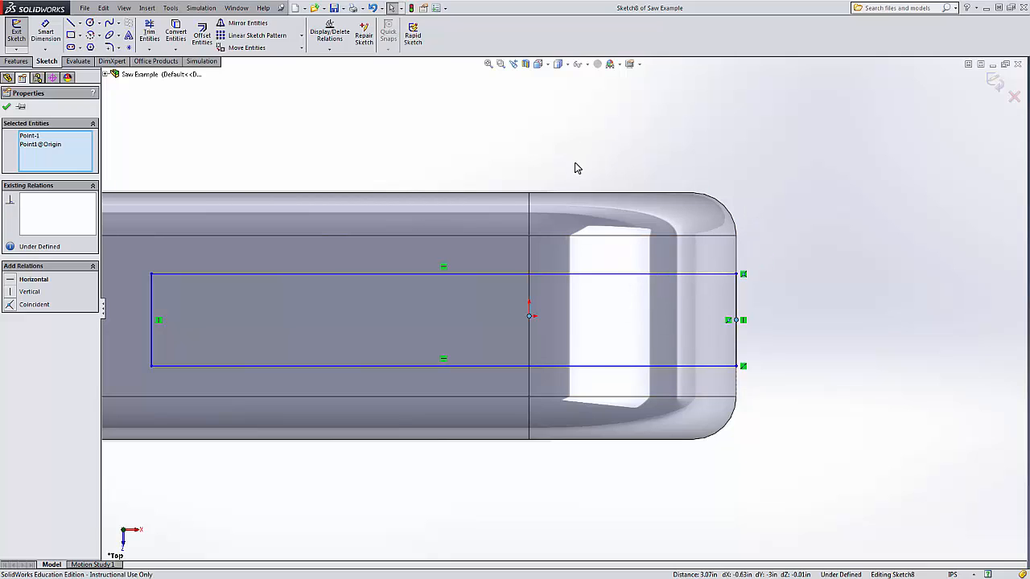
left_click(10, 285)
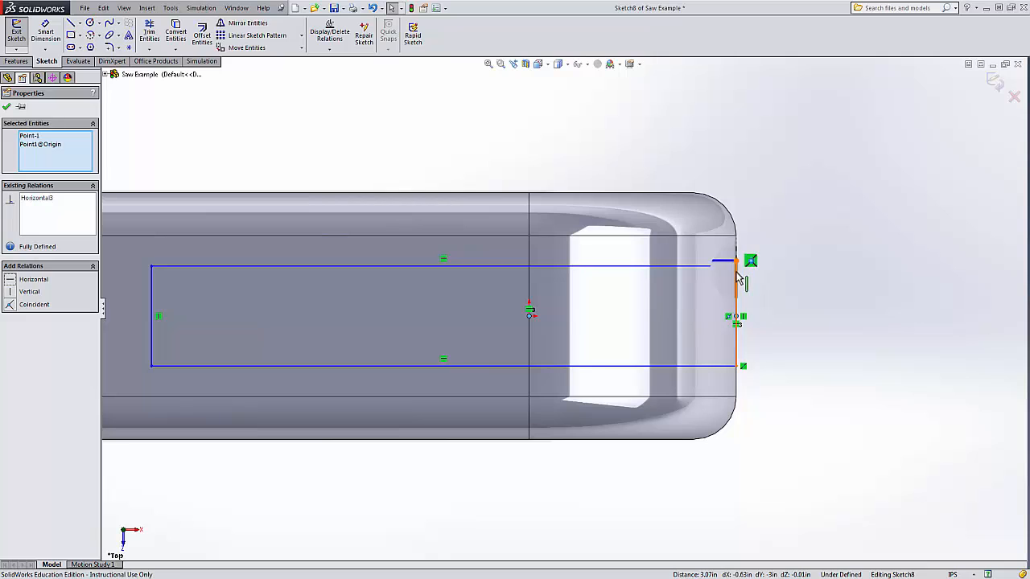
left_click_drag(732, 265, 737, 286)
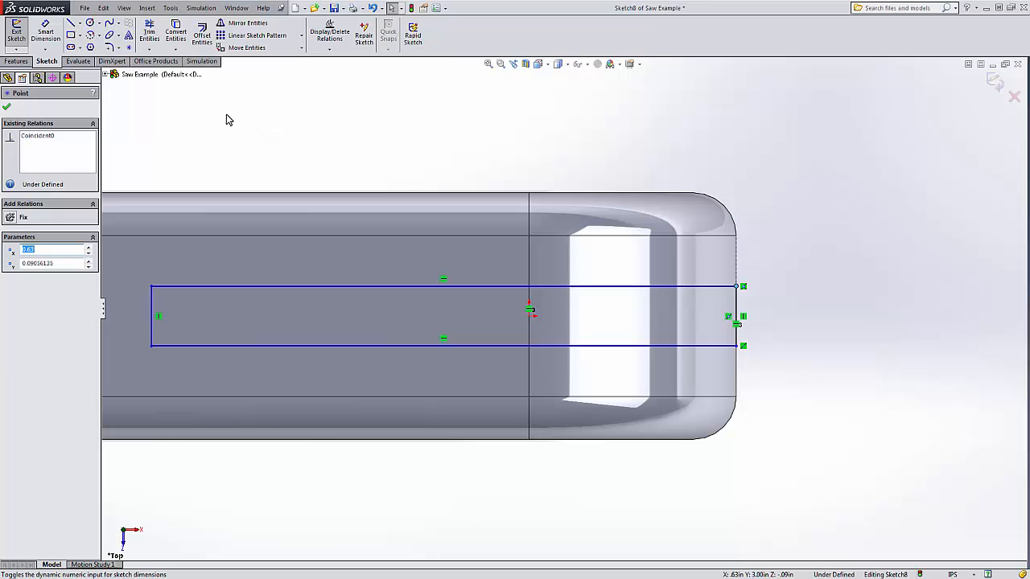
Step: Dimension the rectangle's length along its long upper line as 1.125 in
left_click(46, 35)
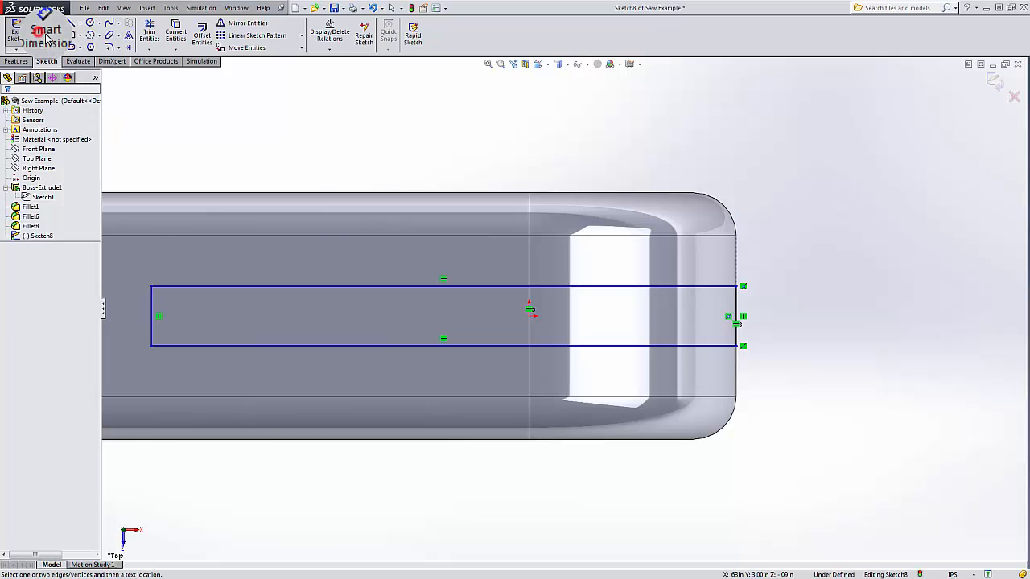
left_click(392, 288)
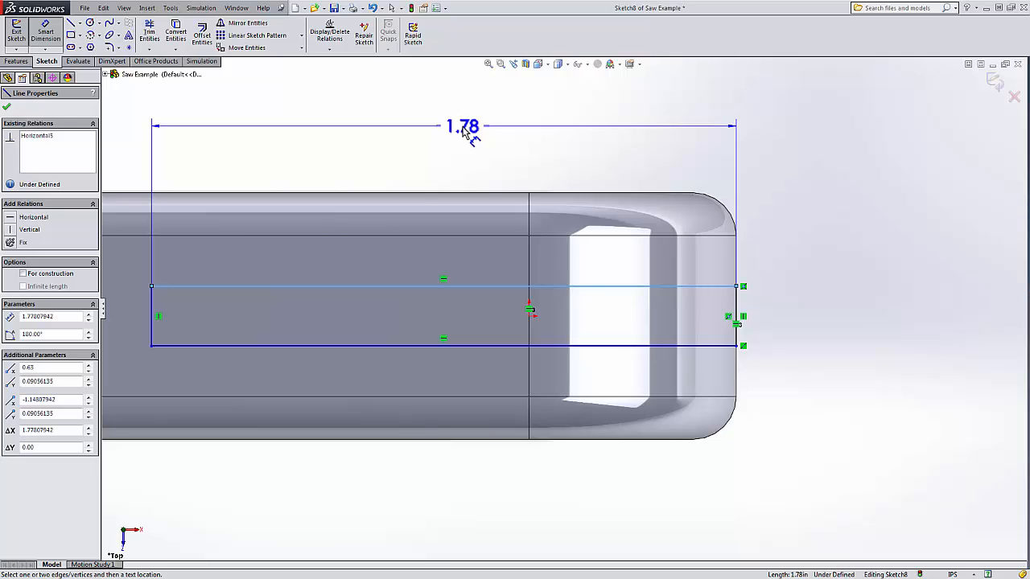
left_click(464, 131)
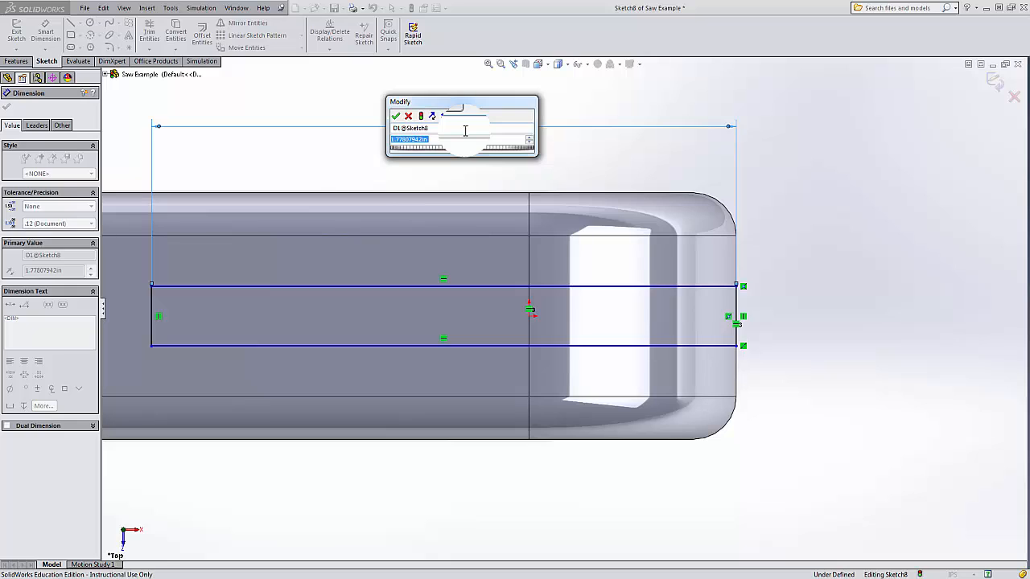
type("1.125")
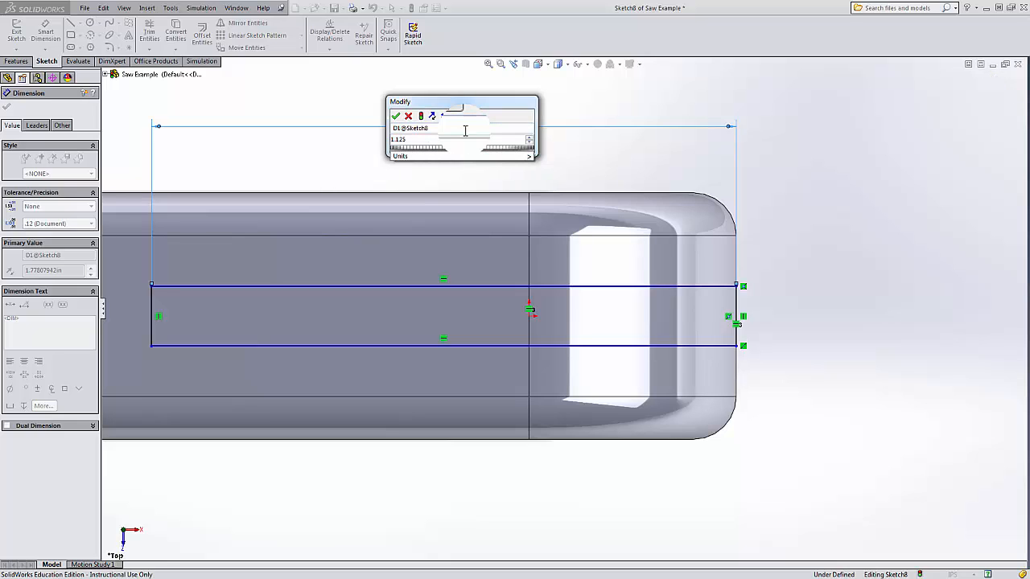
key("Return")
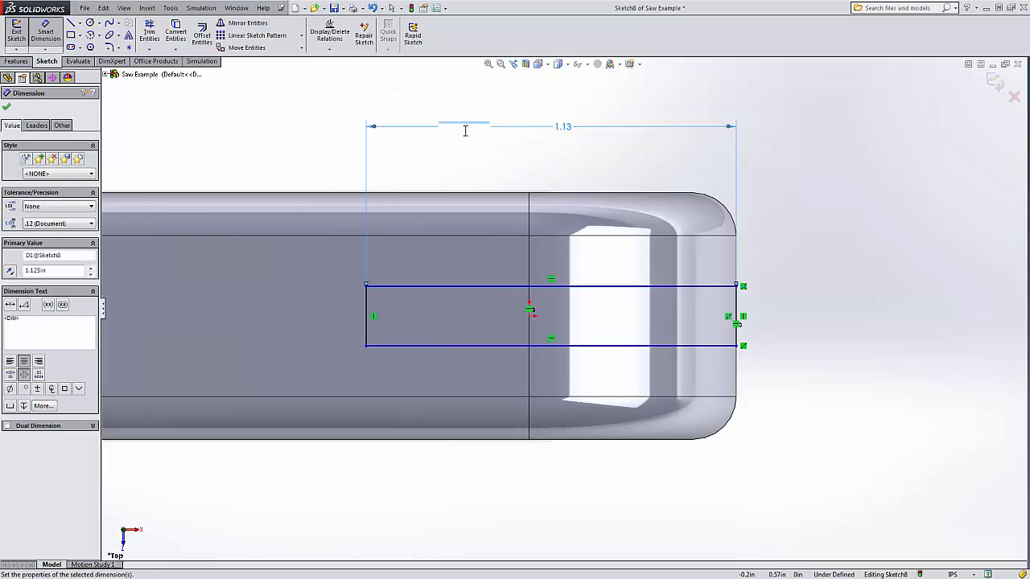
Step: Dimension the rectangle's width on its outer end line as 0.093 in
left_click(735, 300)
left_click(889, 322)
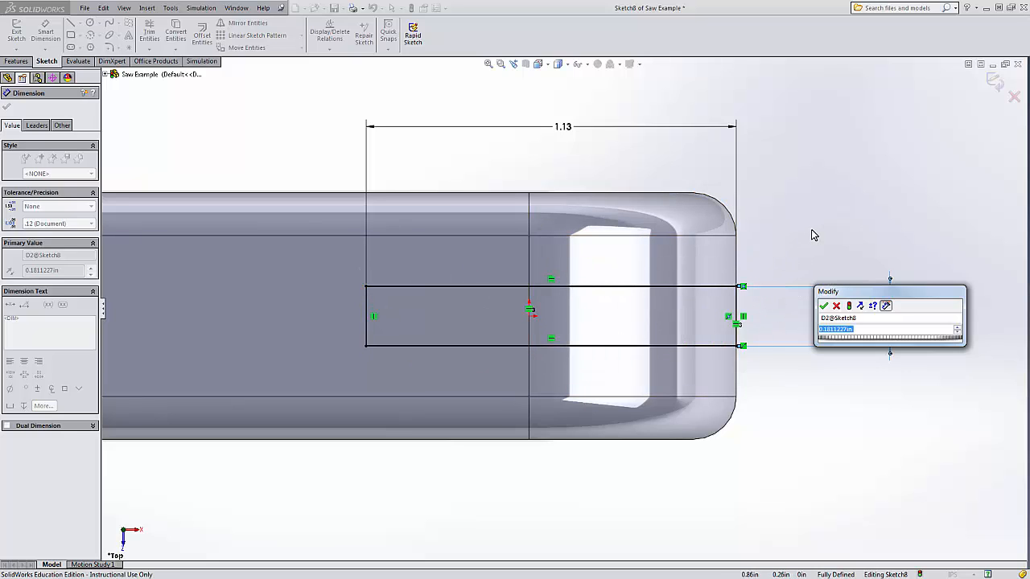
type(".093")
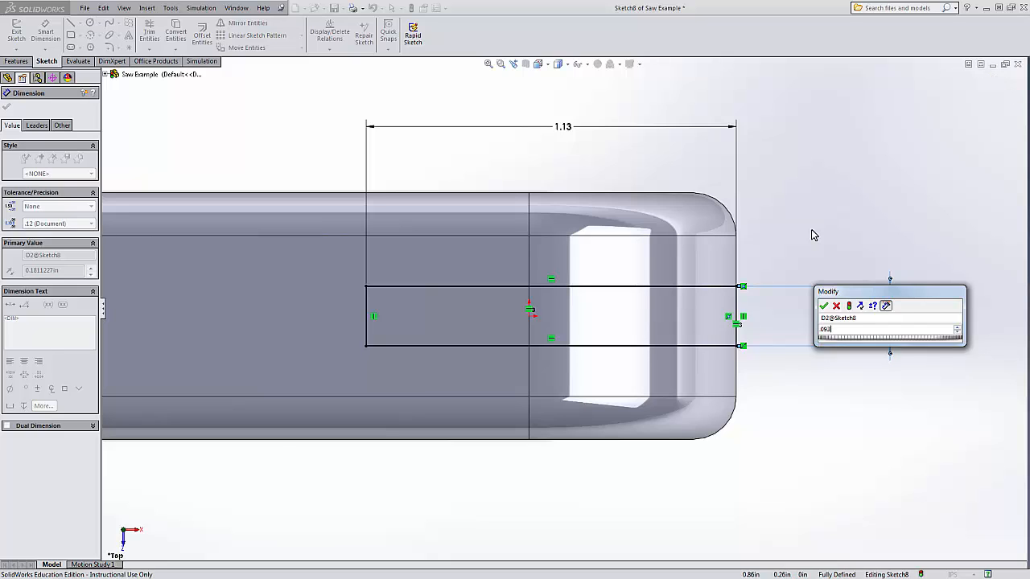
key("Return")
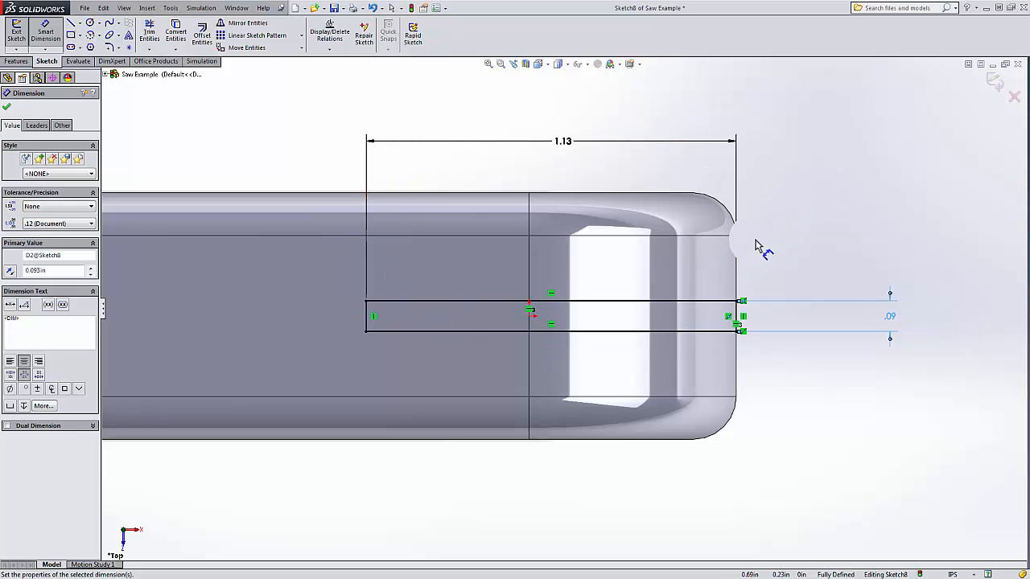
Step: Set the document's length units to three decimal places (.123) so the sketch dimensions display with that precision
left_click(437, 10)
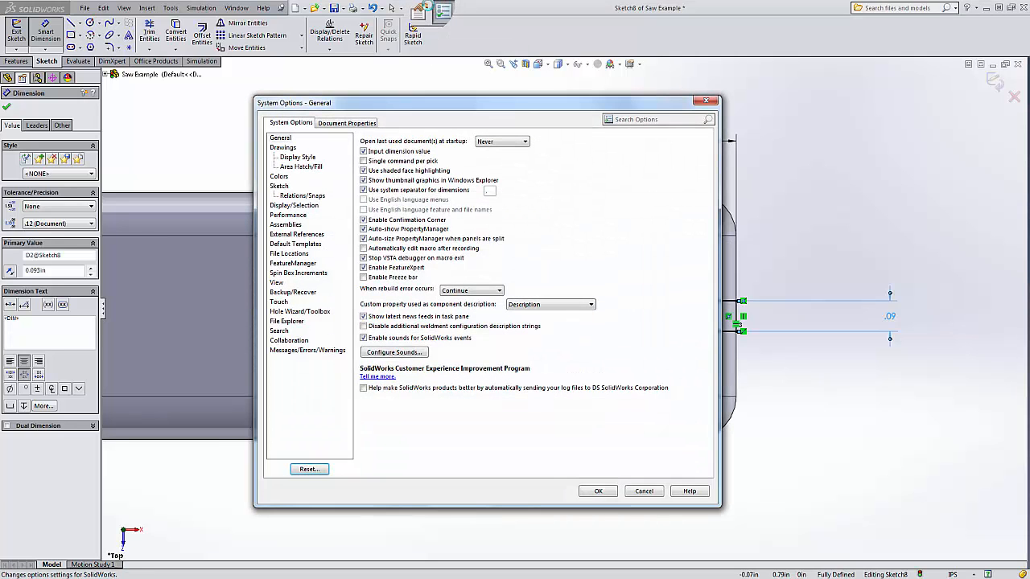
left_click(346, 123)
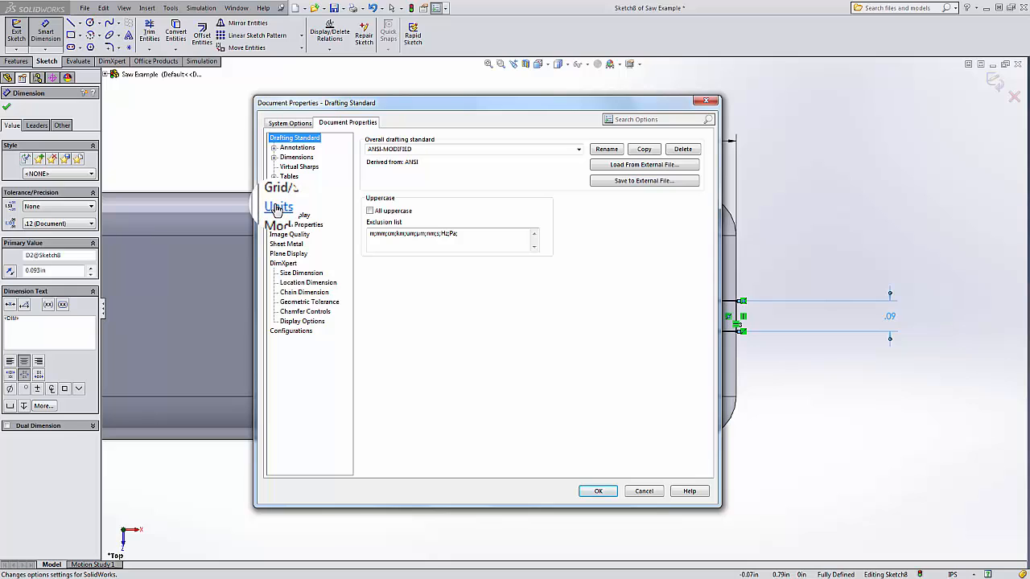
left_click(277, 207)
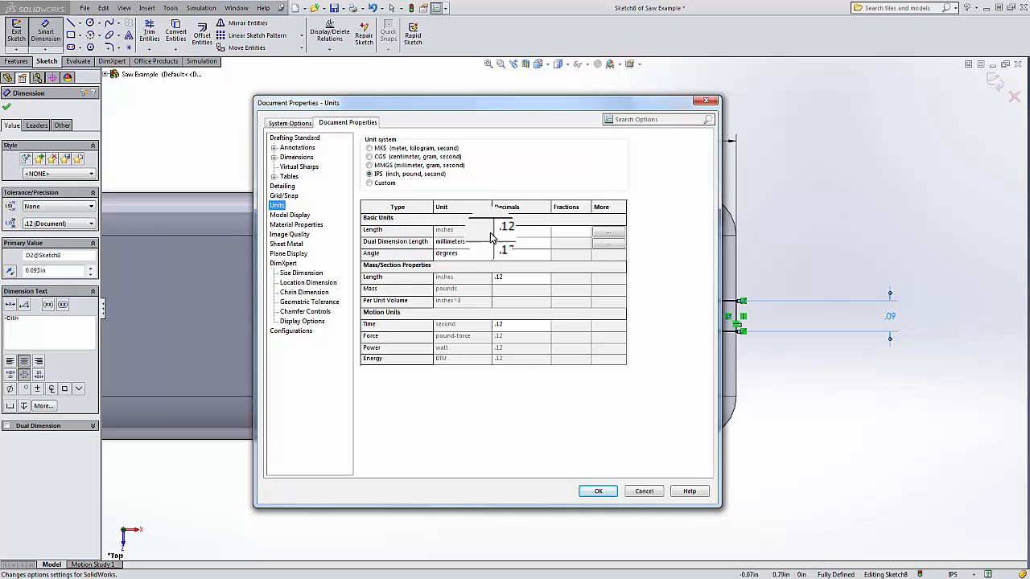
left_click(541, 234)
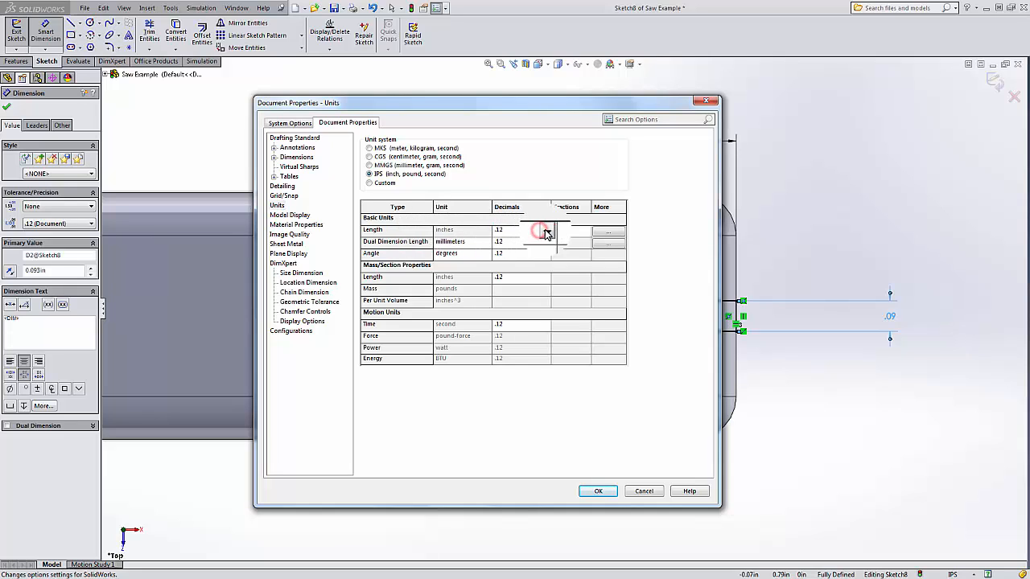
left_click(546, 233)
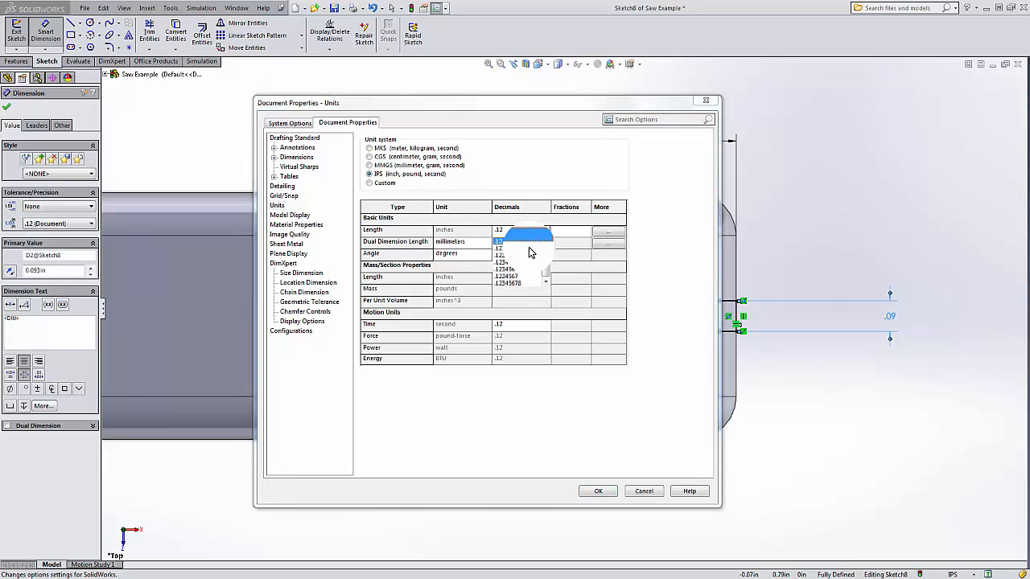
left_click(500, 253)
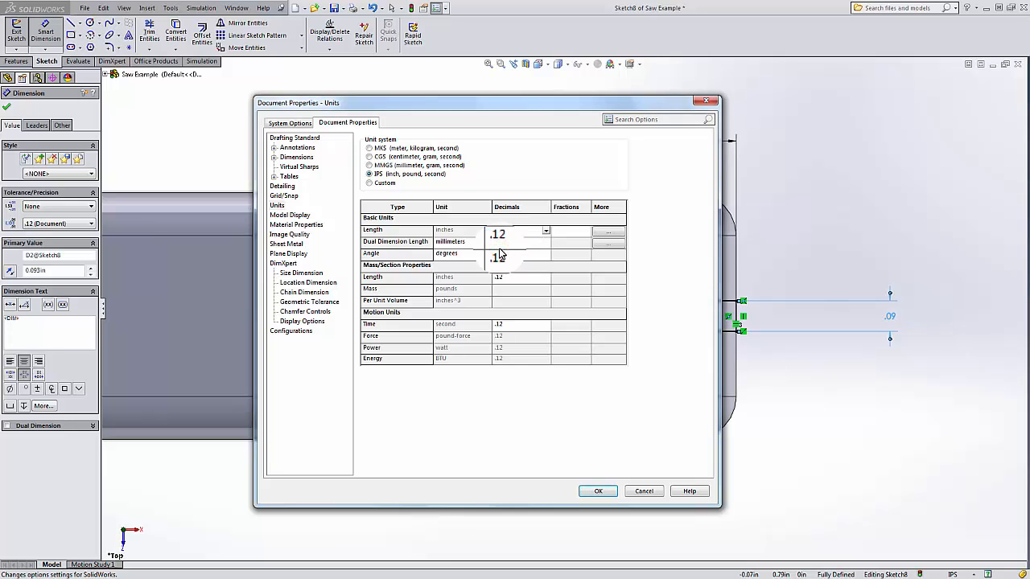
left_click(598, 491)
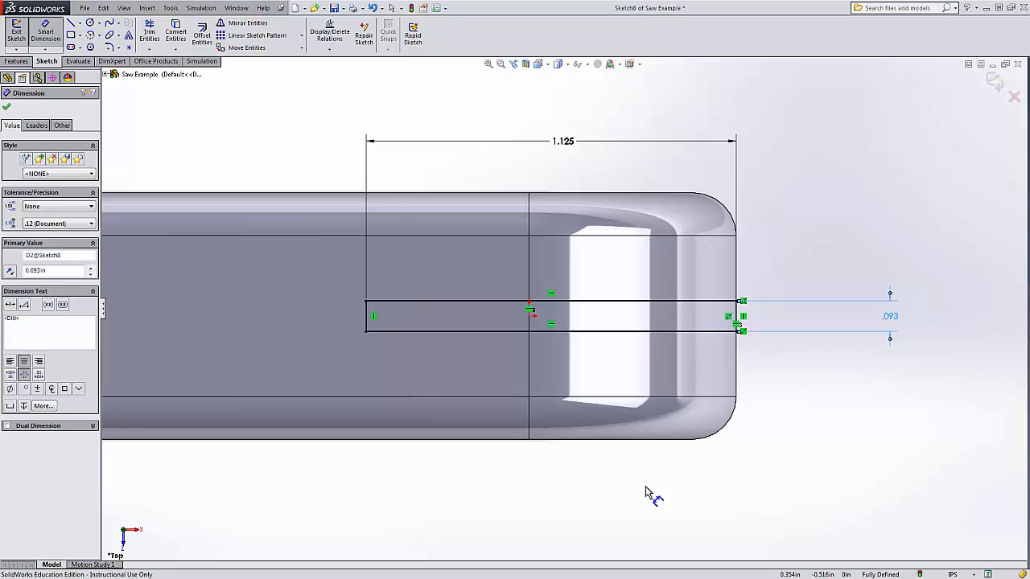
left_click(646, 489)
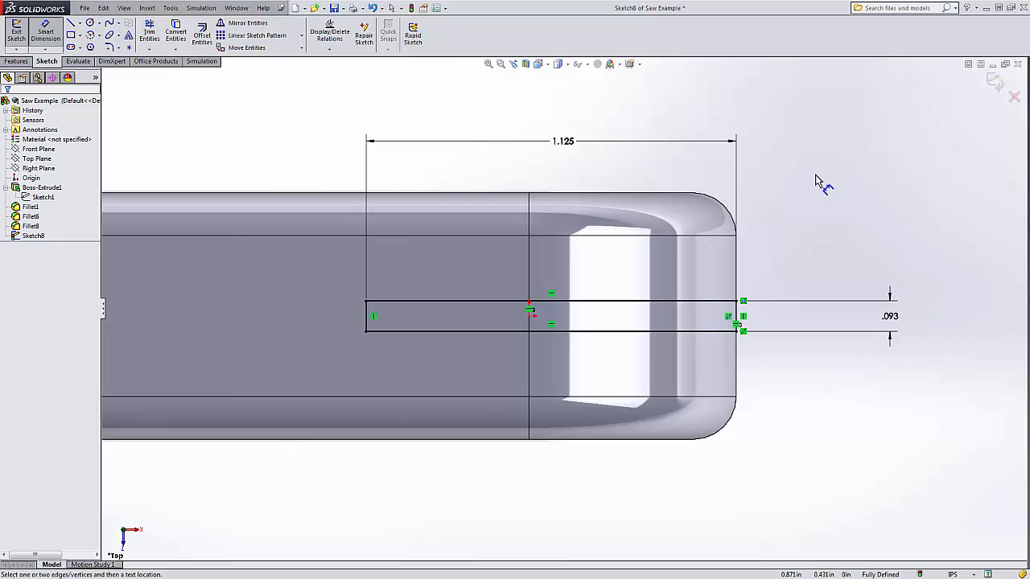
Step: Finish dimensioning, check the slot outline against the handle, and undo the 0.093 in change to its width dimension
left_click(45, 34)
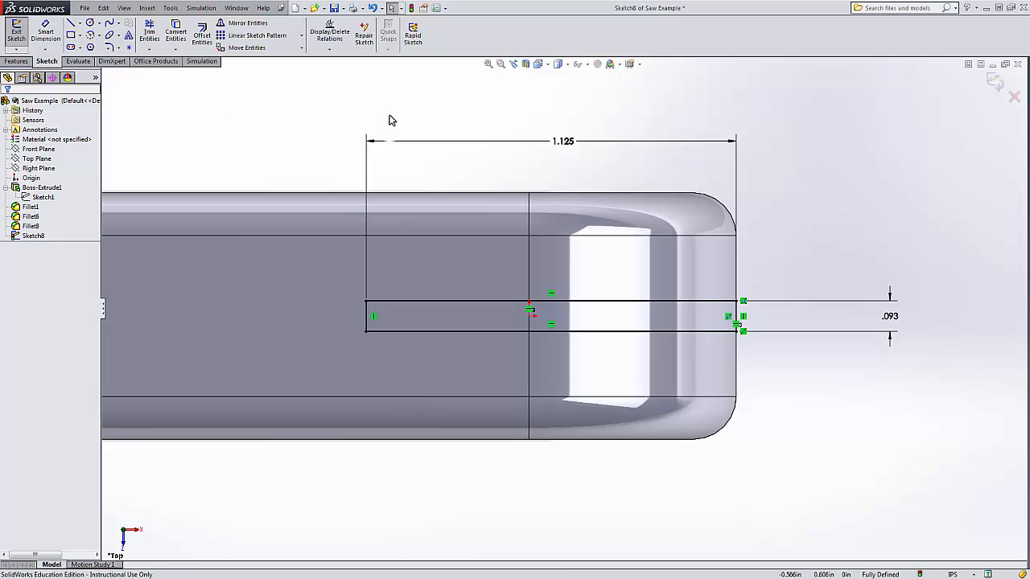
scroll(780, 294, "up", 5)
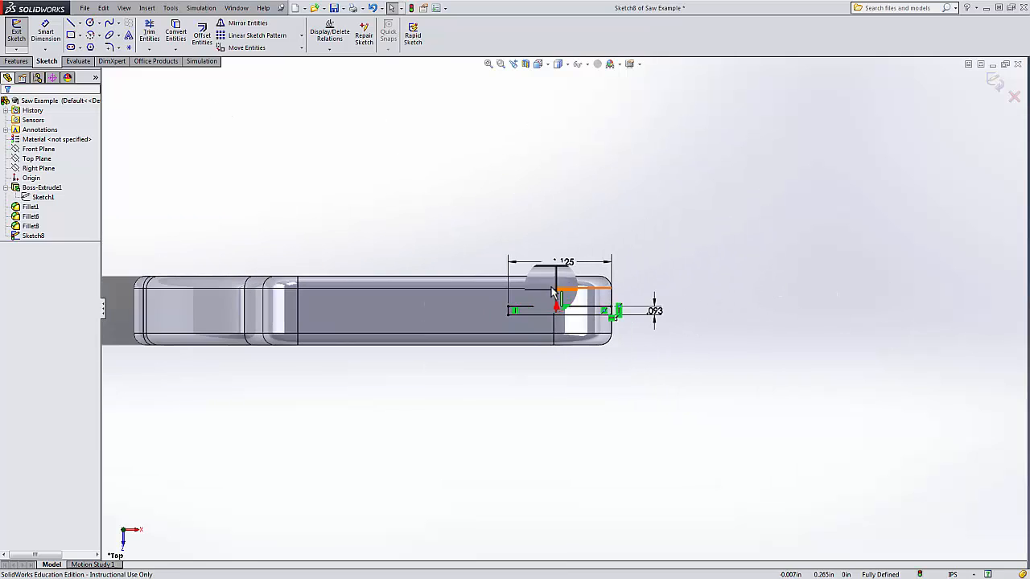
scroll(566, 314, "down", 4)
scroll(567, 316, "down", 3)
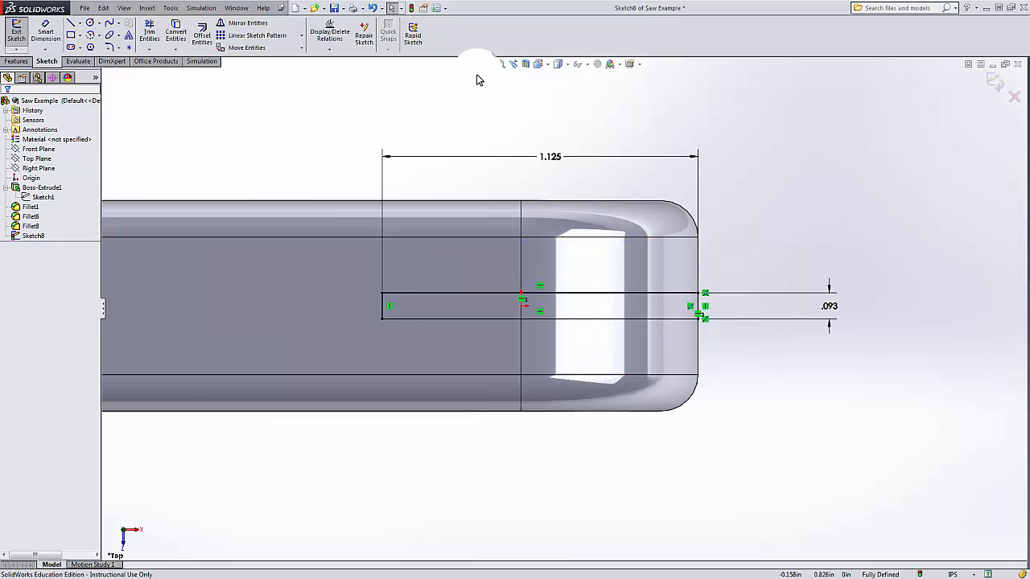
left_click(374, 10)
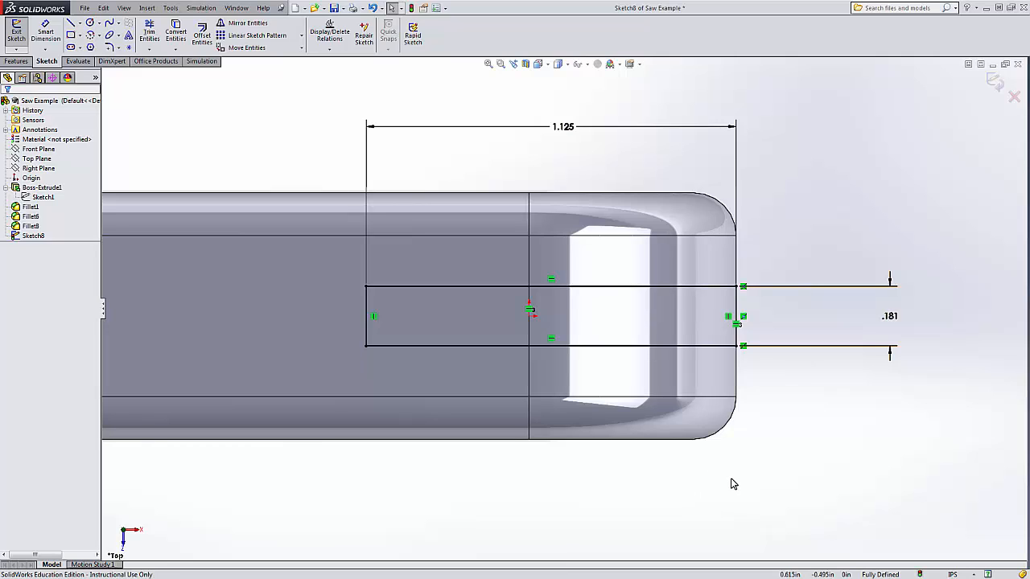
Step: Undo the slot's width dimension and length change, and add the Redo command from the Standard category to the main toolbar
left_click(372, 9)
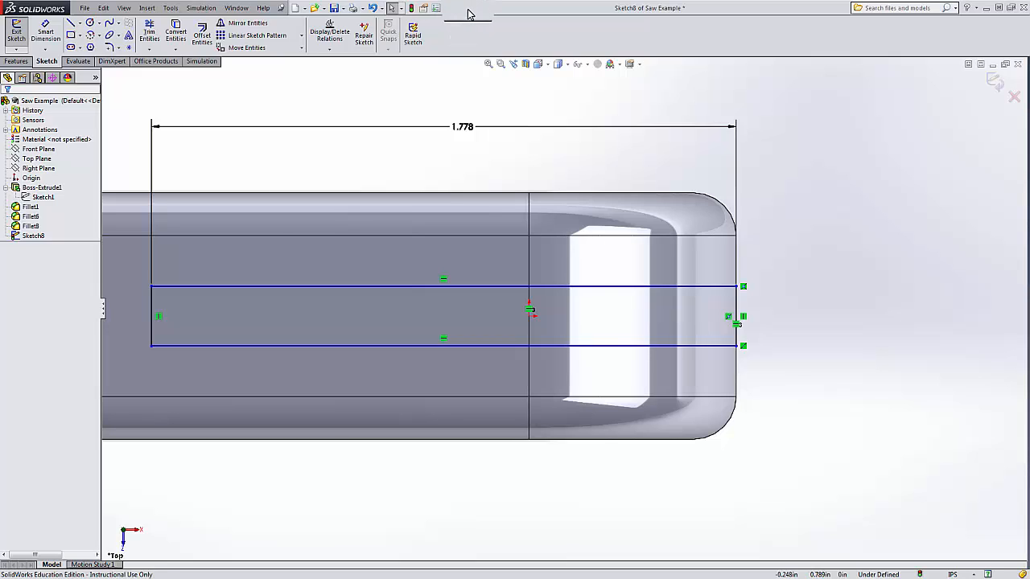
right_click(469, 14)
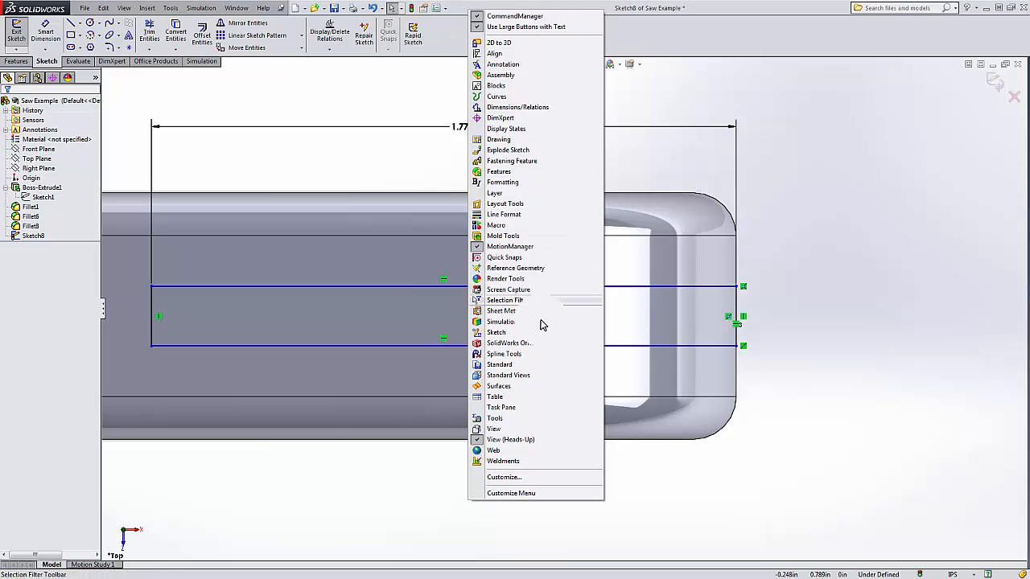
left_click(519, 480)
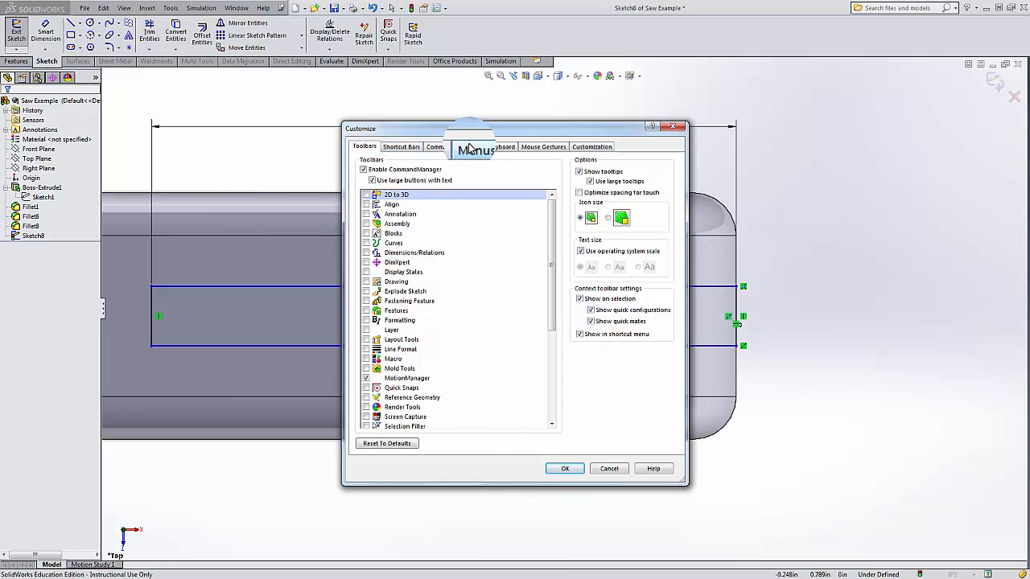
left_click(437, 147)
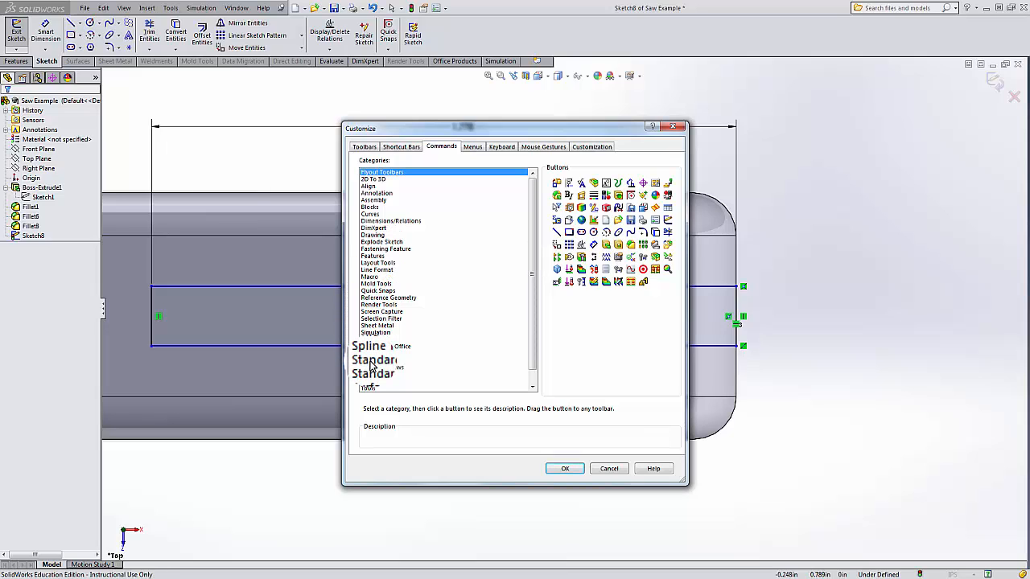
left_click(373, 360)
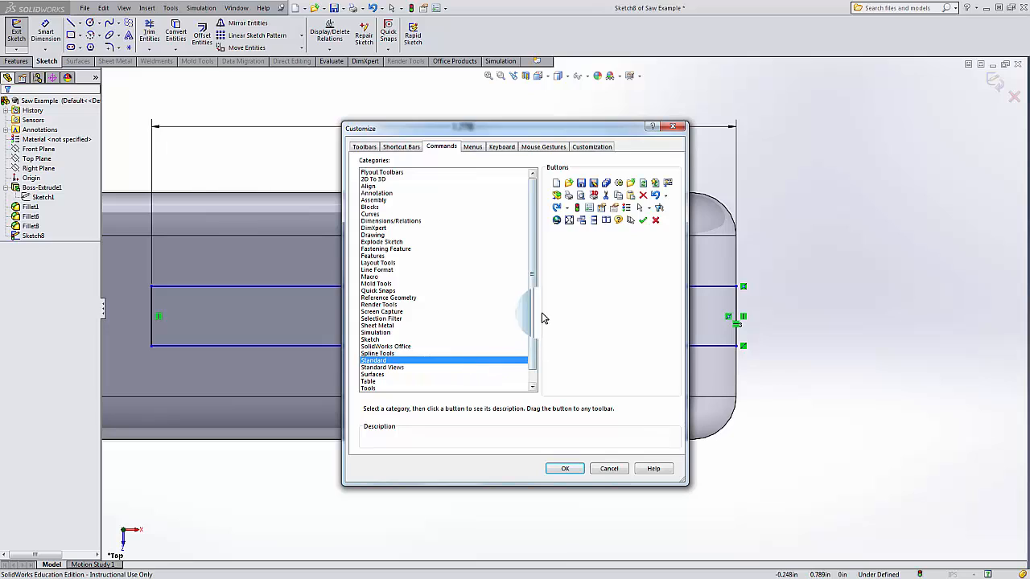
left_click(560, 211)
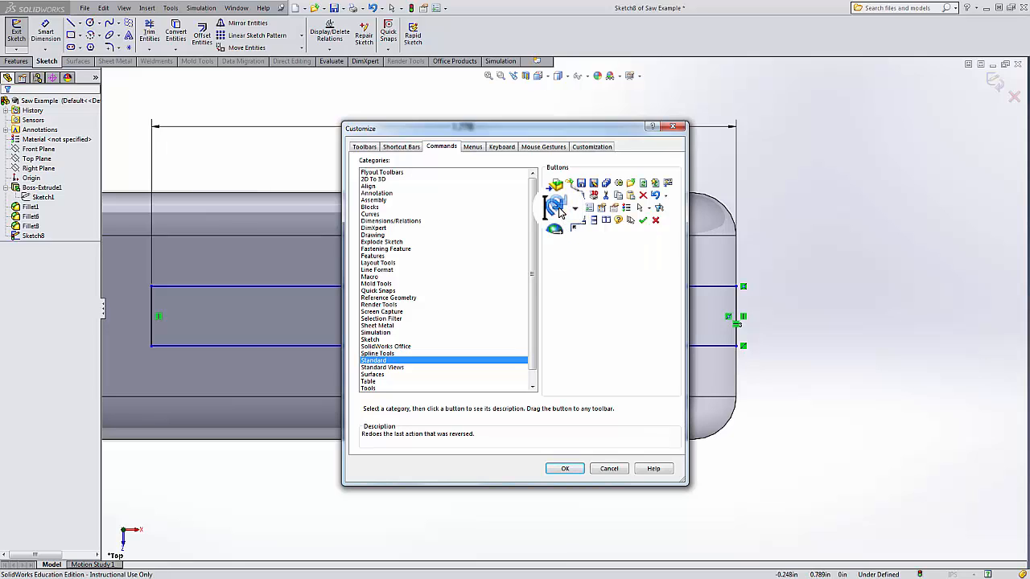
left_click_drag(561, 211, 397, 6)
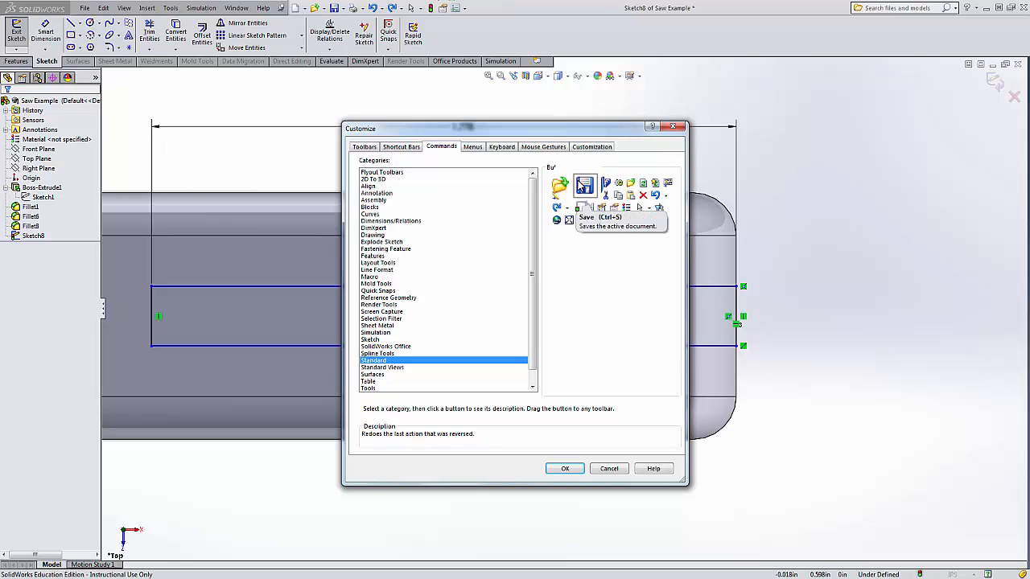
Step: Try adding the Save As and Close commands to the main toolbar, and remove them again
left_click_drag(594, 187, 475, 14)
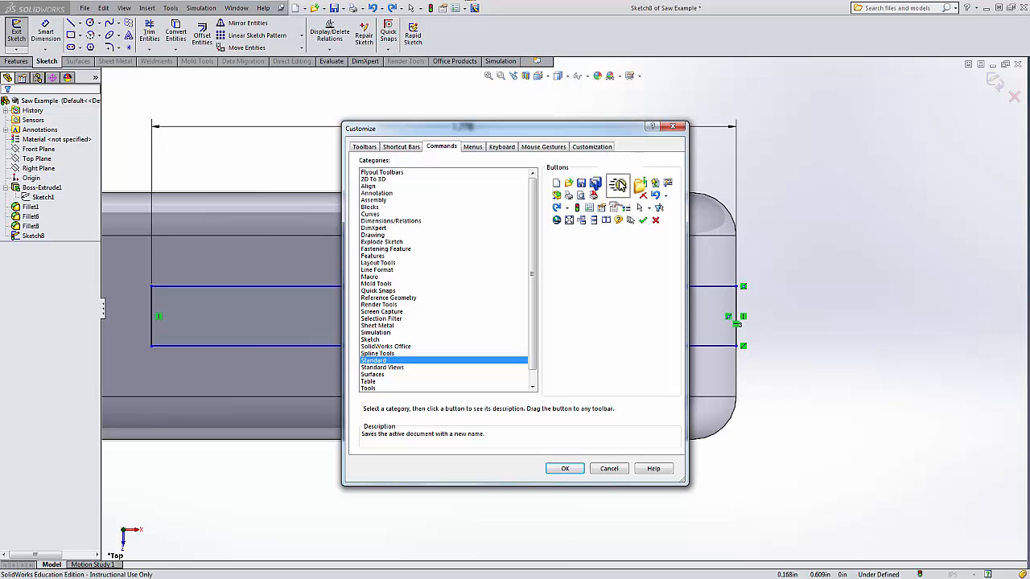
left_click_drag(634, 190, 585, 267)
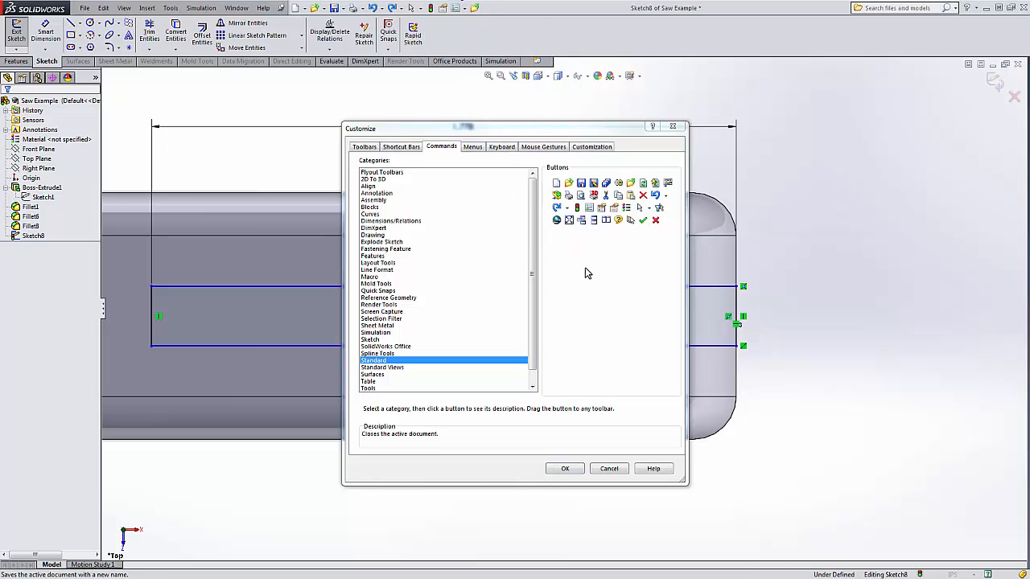
left_click_drag(474, 15, 613, 291)
Step: Accept the toolbar customization and redo the slot's undone length and width dimension edits
left_click(565, 470)
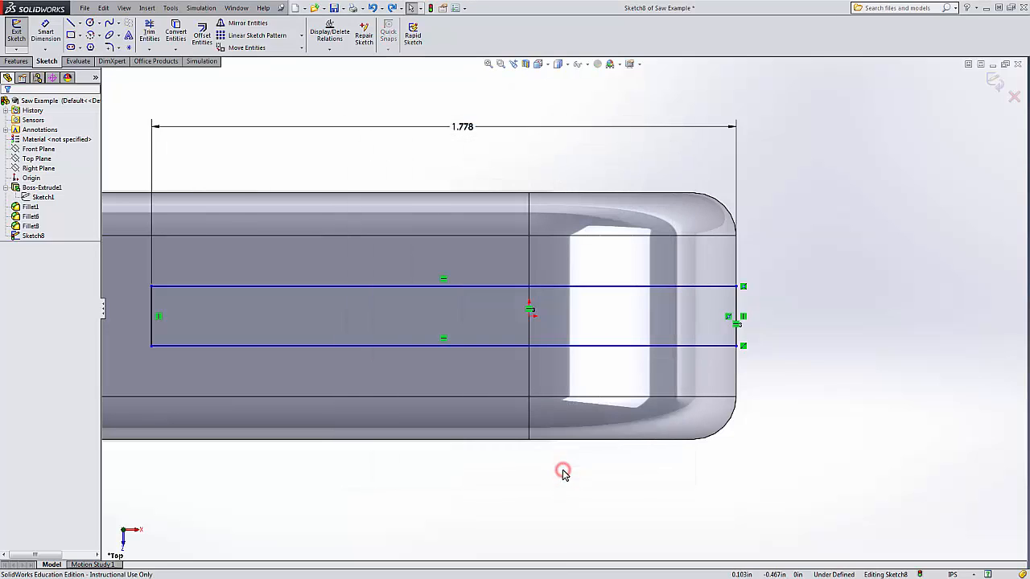
left_click(394, 9)
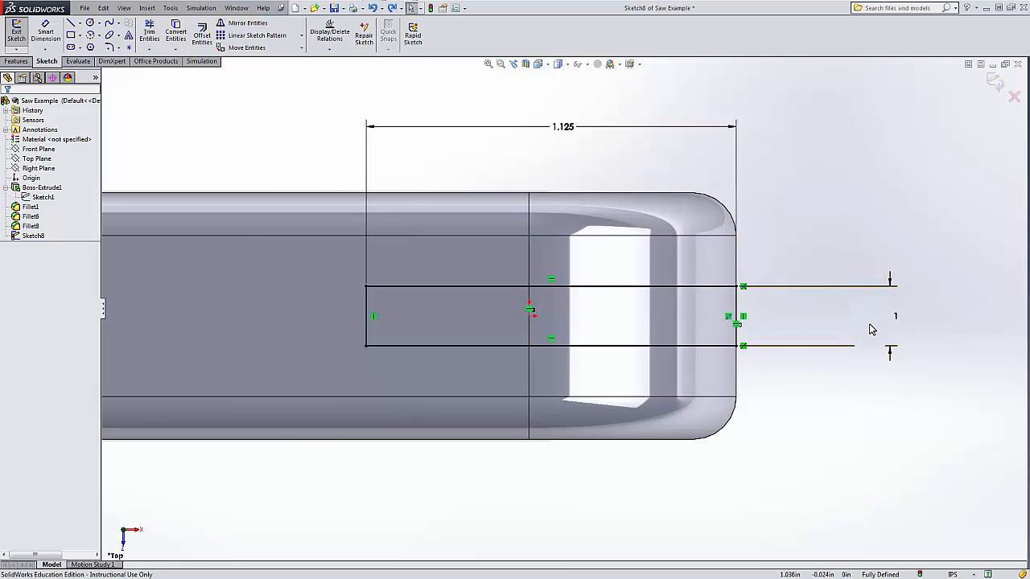
left_click(393, 9)
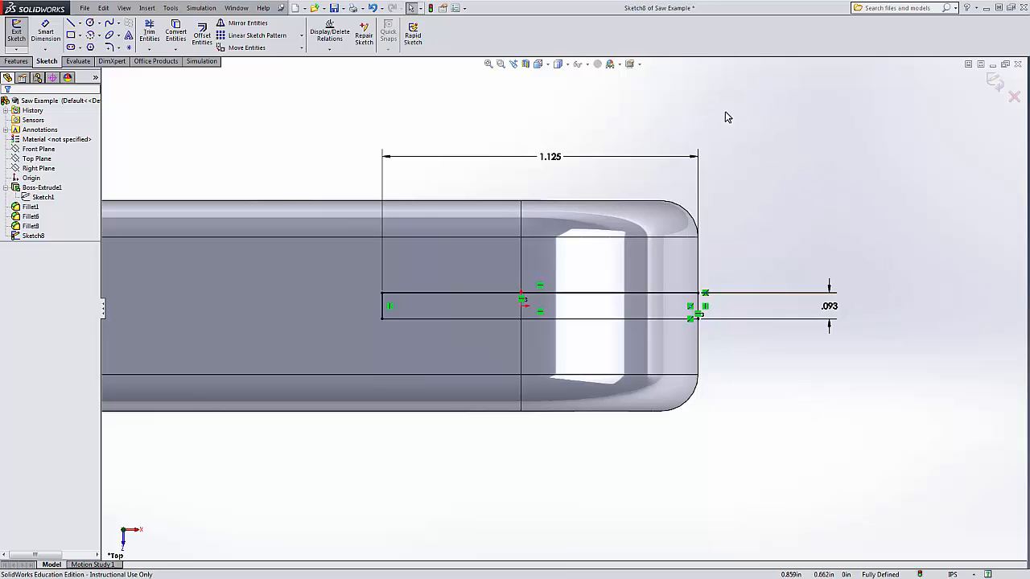
Step: Set the document's basic length units to two decimal places (.12)
left_click(466, 9)
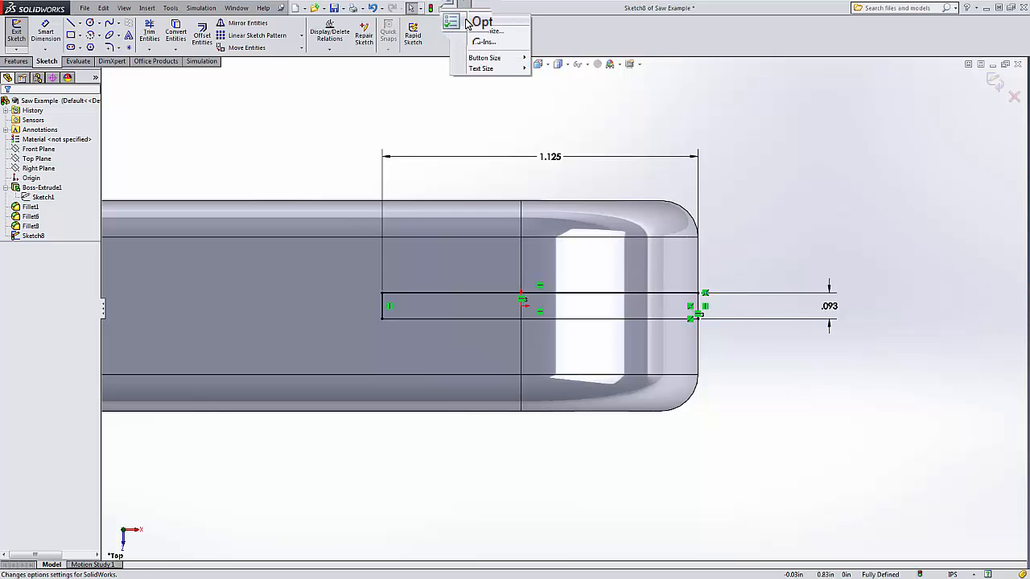
left_click(466, 24)
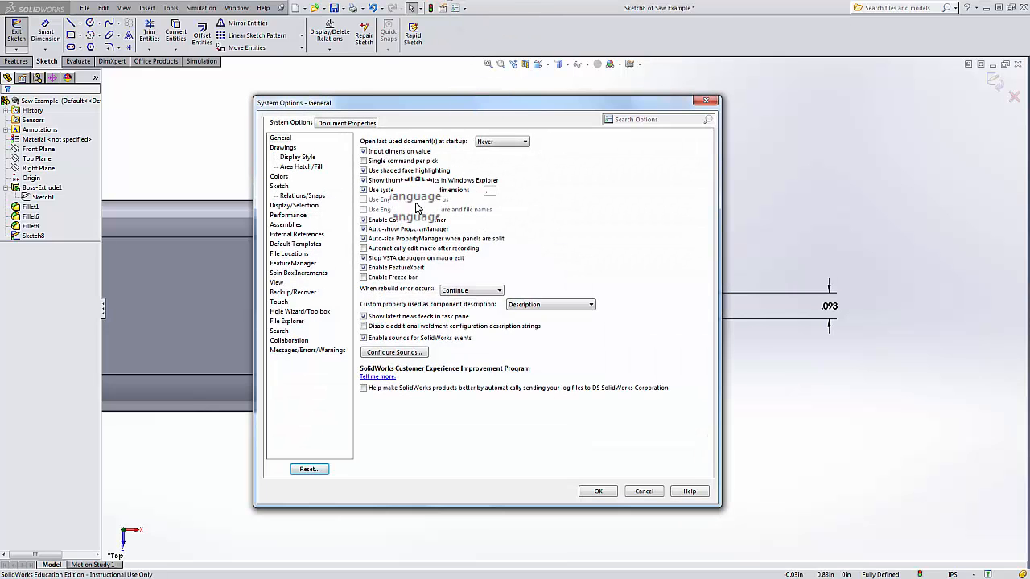
left_click(343, 123)
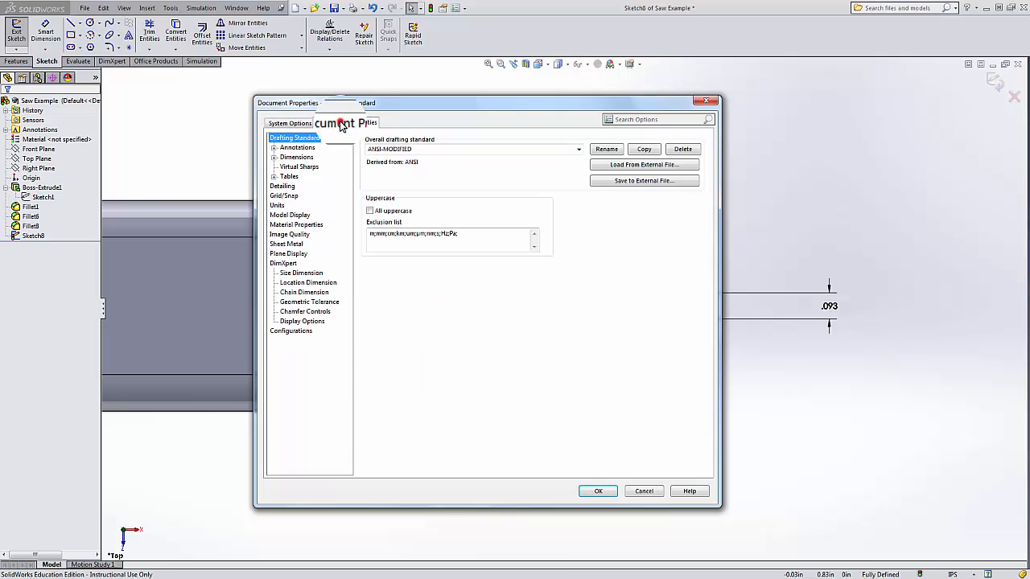
left_click(277, 206)
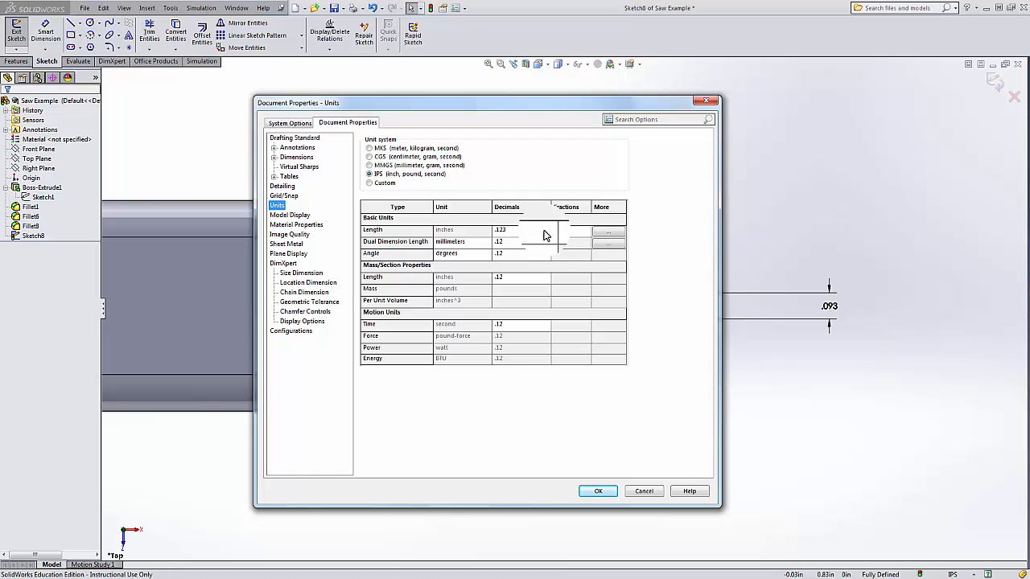
left_click(544, 233)
left_click(516, 243)
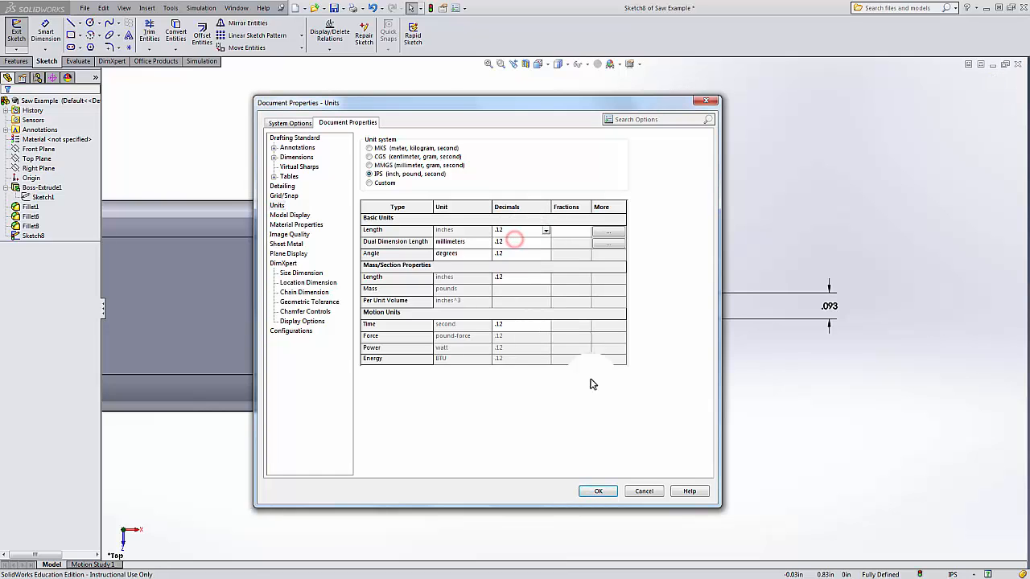
left_click(598, 491)
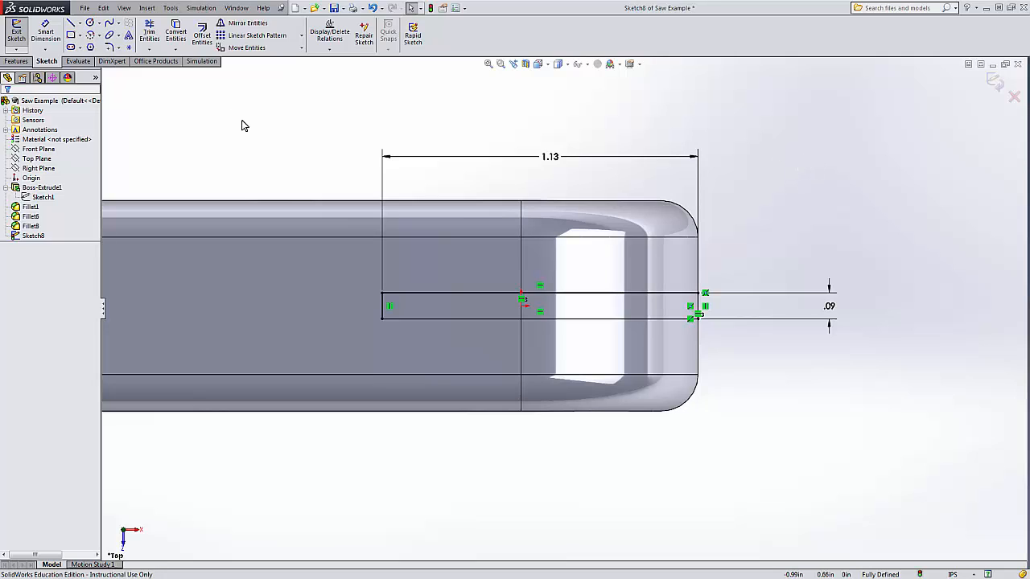
Step: Set the display precision of the slot's length dimension alone to three decimal places (.123)
left_click(554, 158)
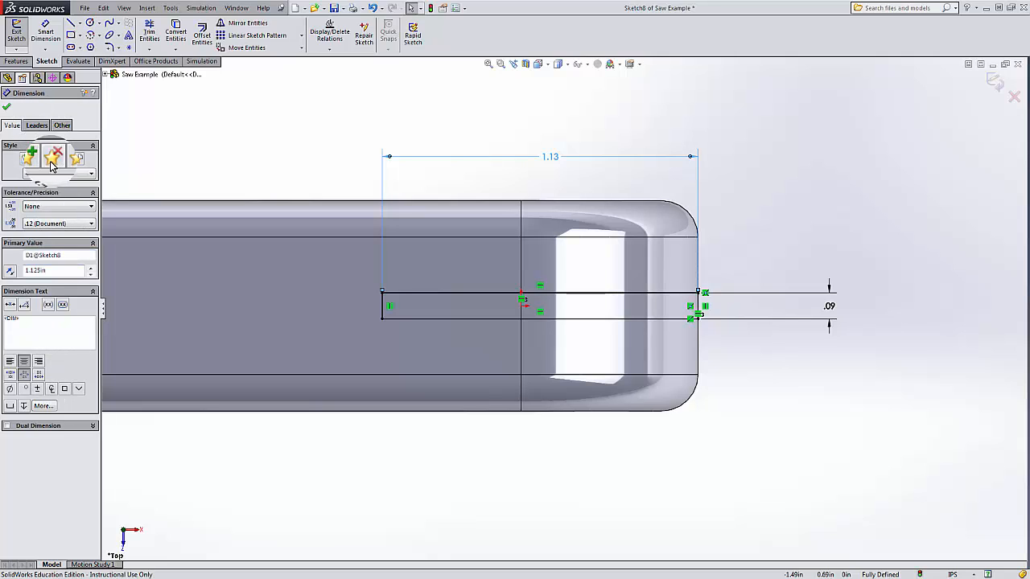
left_click(92, 223)
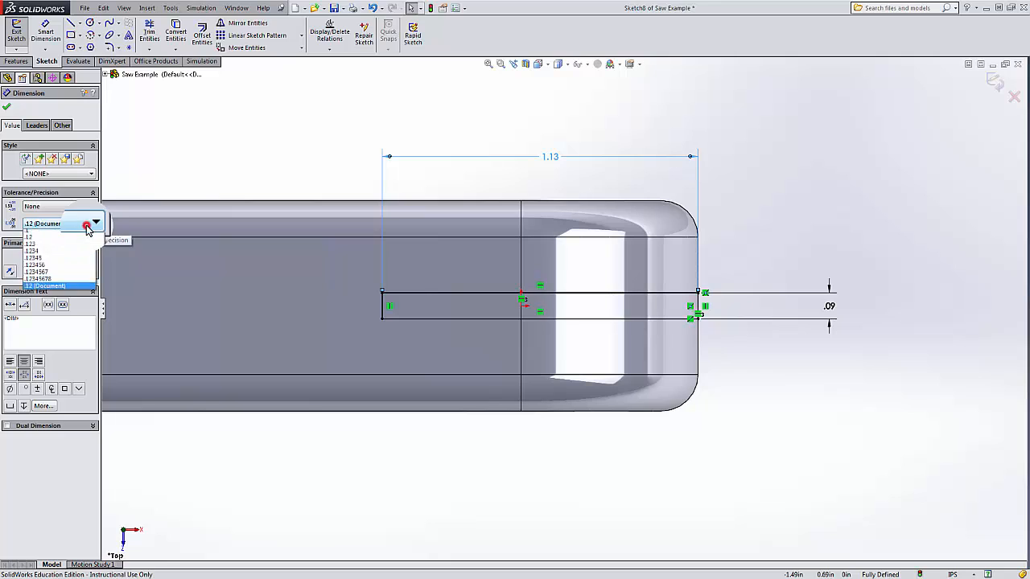
left_click(75, 246)
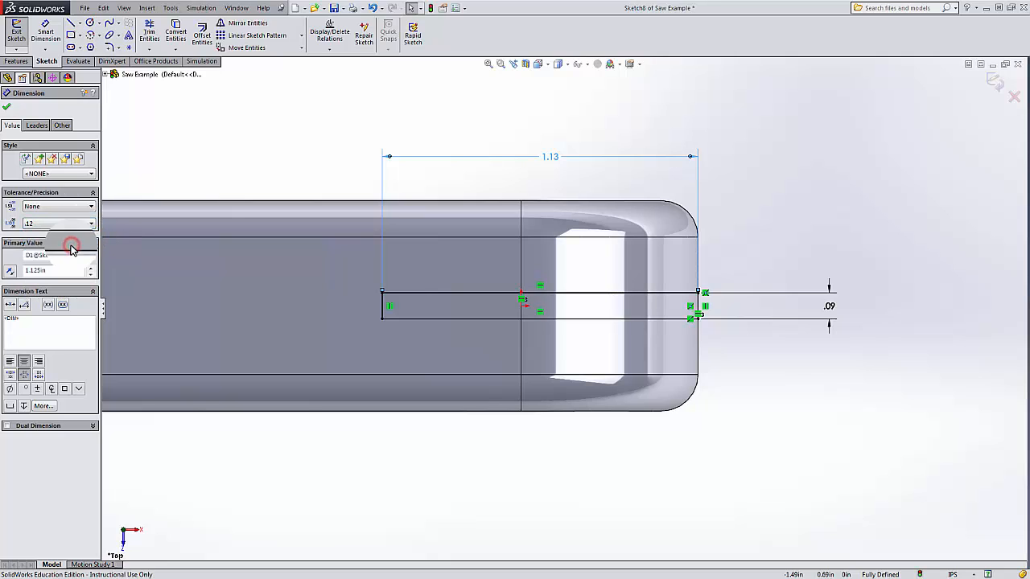
left_click(73, 223)
left_click(69, 253)
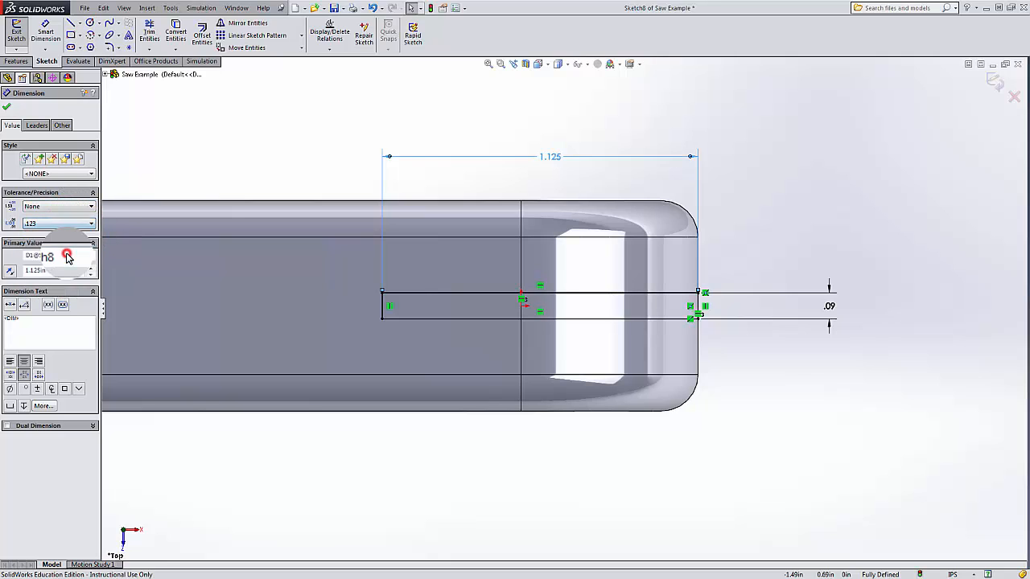
left_click(8, 113)
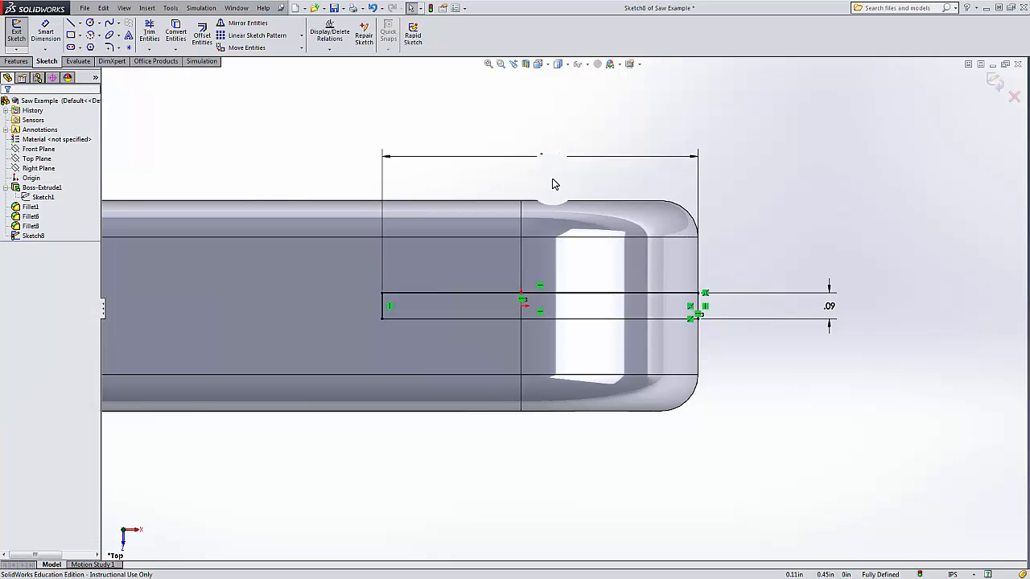
Step: Give the slot's width dimension its own three-decimal display precision (.123)
left_click(835, 310)
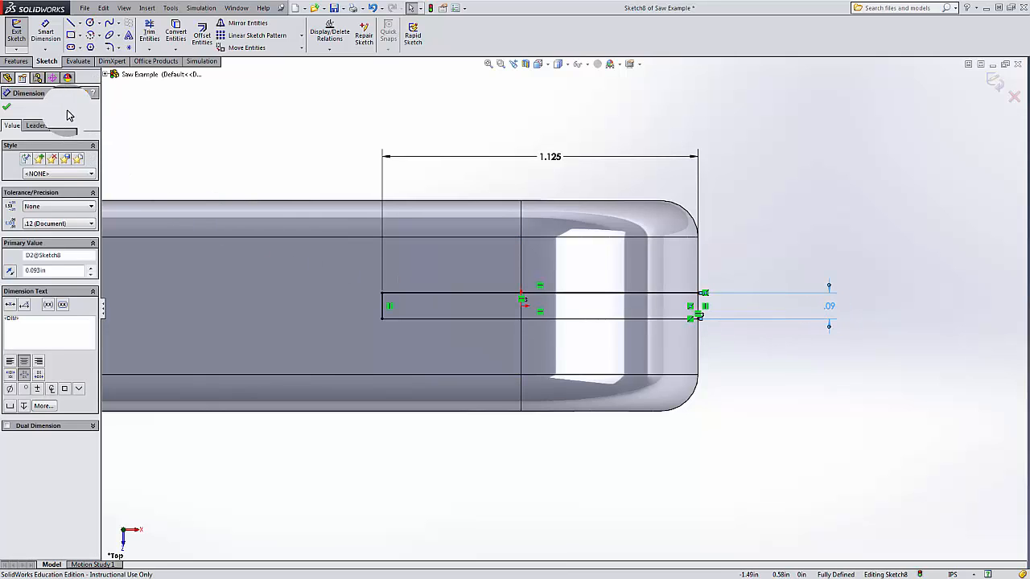
left_click(57, 223)
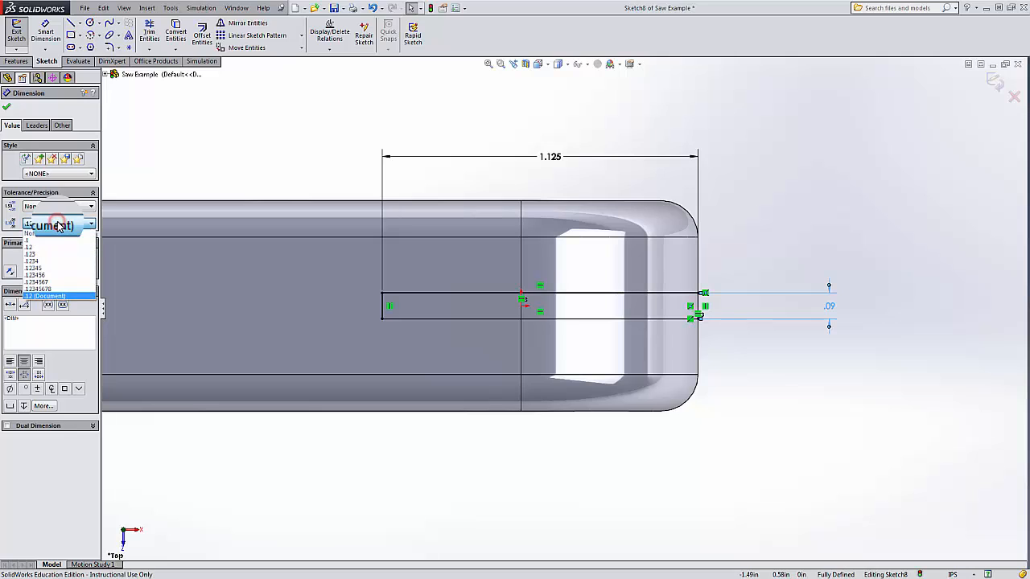
left_click(28, 255)
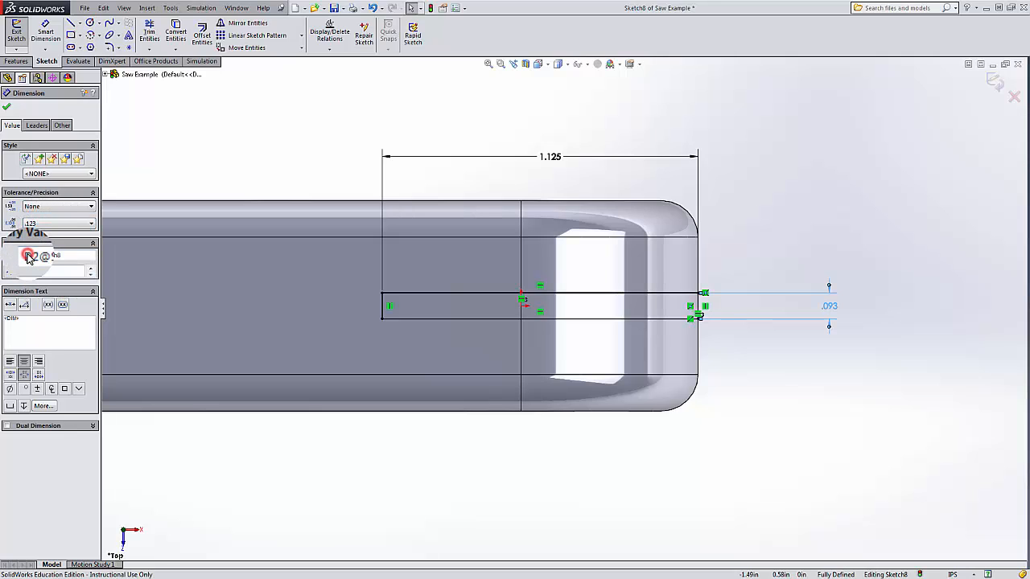
left_click(6, 106)
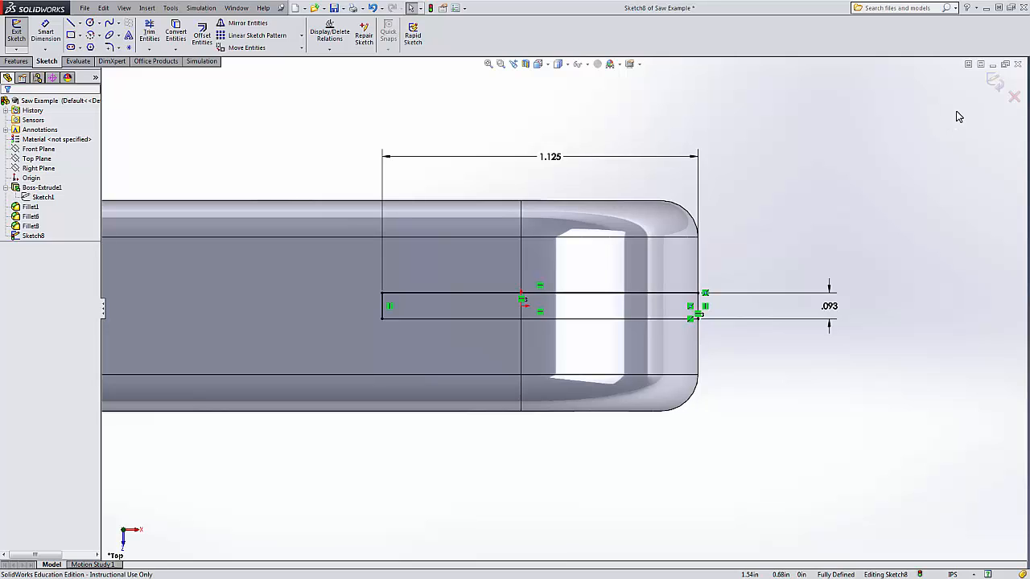
Step: Finish the slot sketch and start an extruded cut from it, reviewing the available start and end conditions
left_click(995, 84)
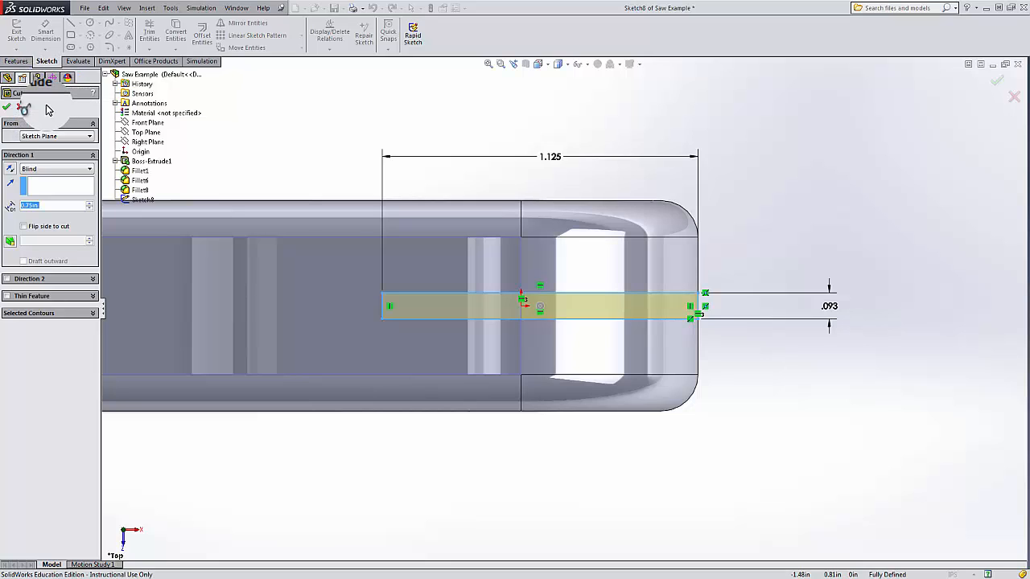
left_click(85, 137)
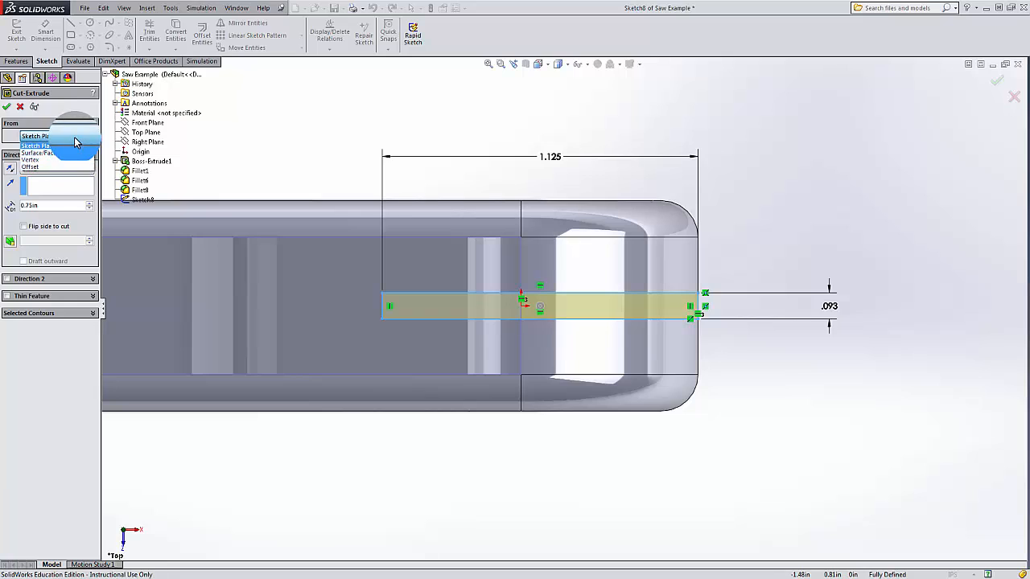
left_click(75, 137)
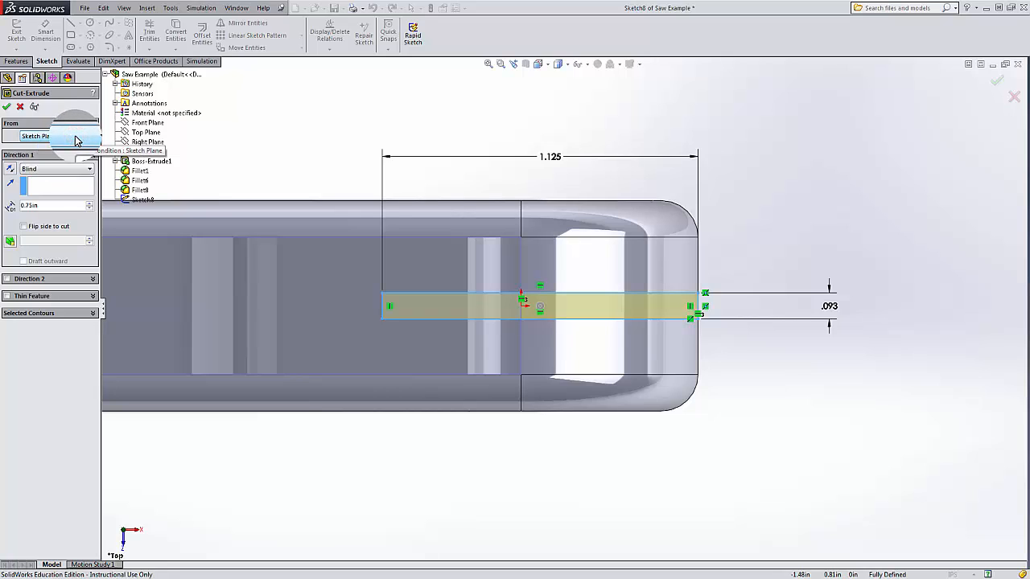
left_click(79, 172)
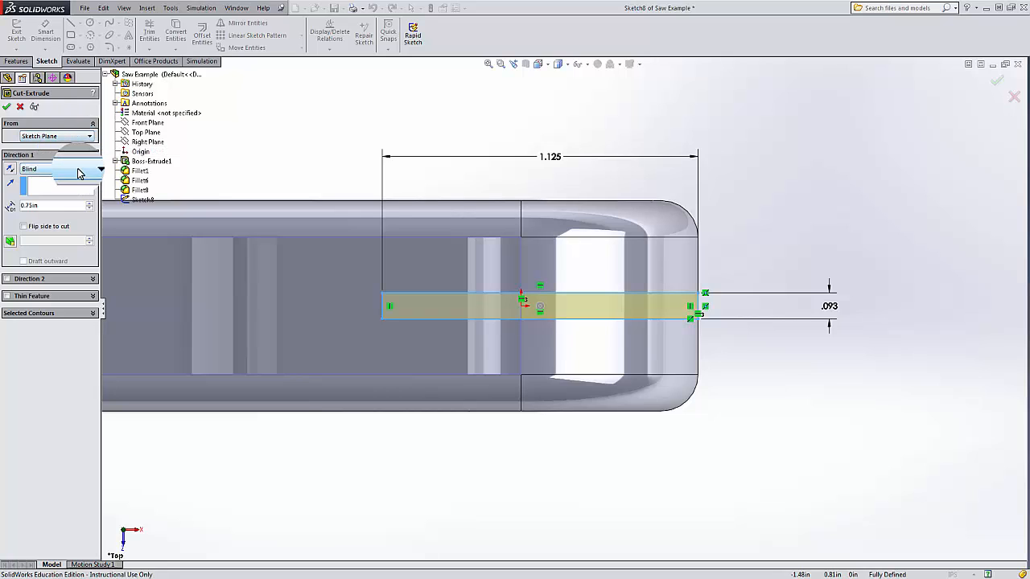
left_click(79, 171)
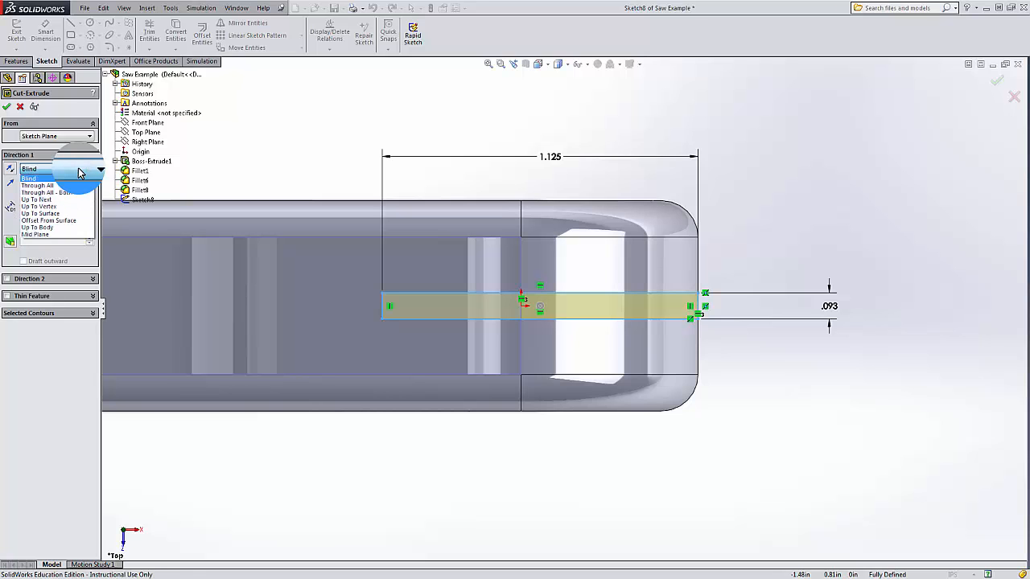
left_click(79, 171)
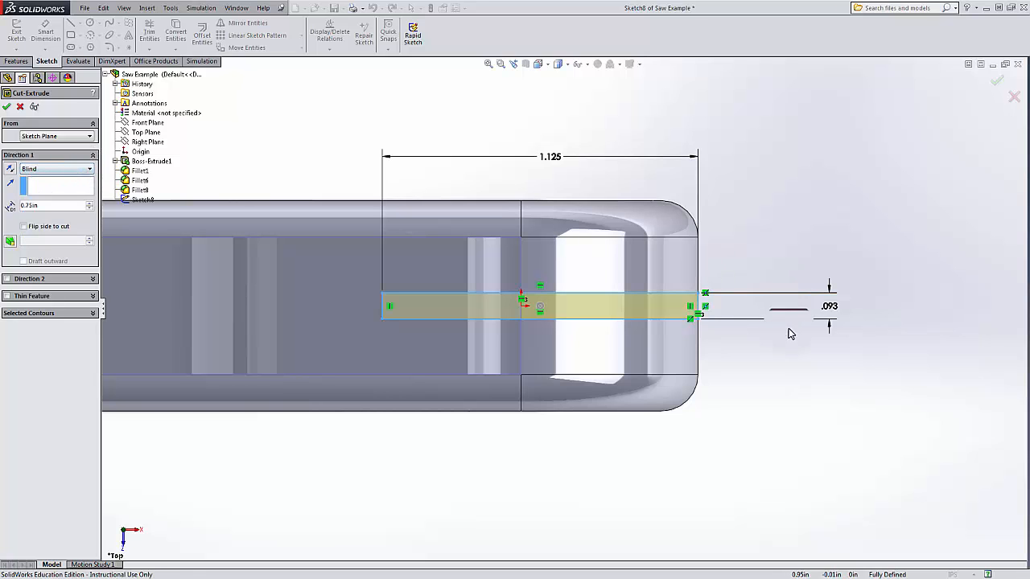
Step: Set the slot cut's Direction 1 end condition to Through All
scroll(805, 336, "up", 3)
middle_click_drag(843, 340, 784, 341)
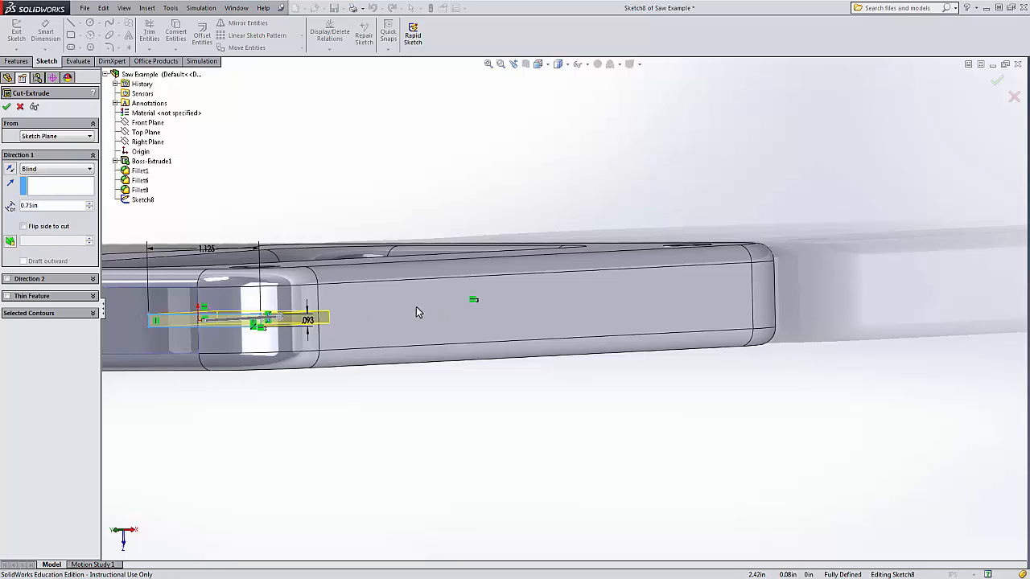
scroll(360, 315, "down", 3)
mouse_move(362, 327)
middle_mouse_down()
mouse_move(377, 359)
mouse_move(378, 306)
mouse_move(450, 314)
mouse_move(440, 307)
middle_mouse_up()
scroll(378, 306, "up", 2)
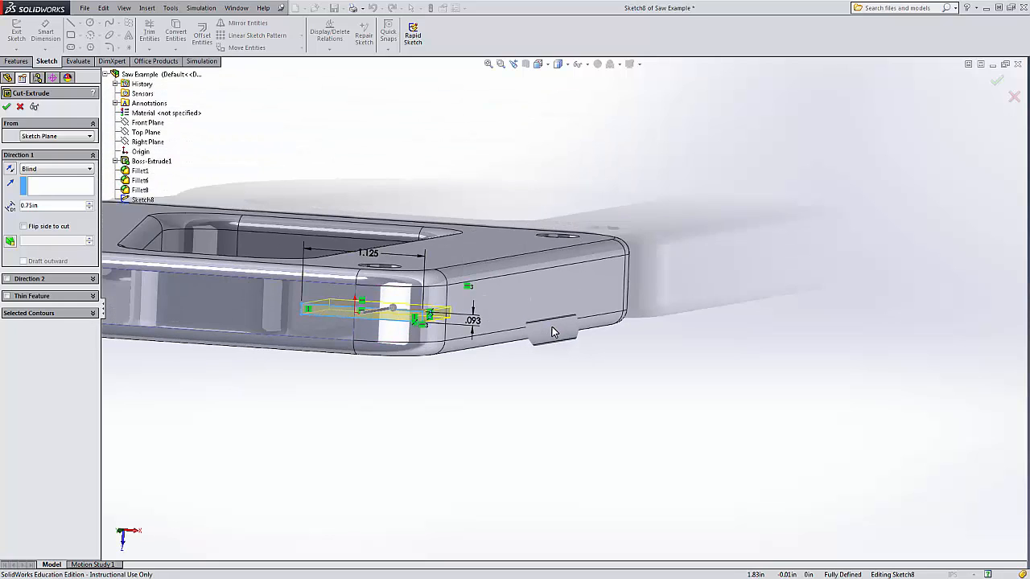
left_click(48, 169)
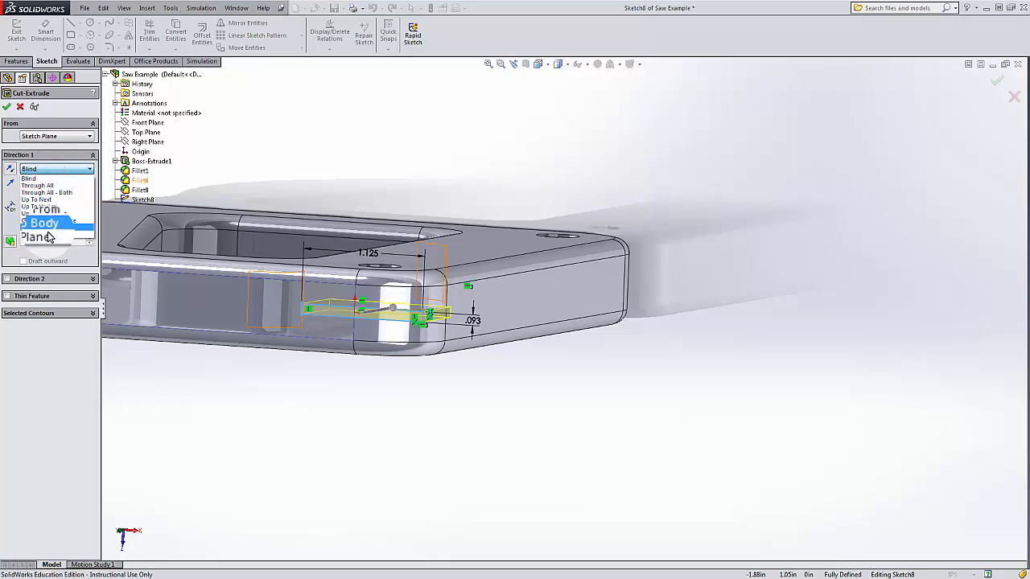
left_click(61, 169)
left_click(61, 169)
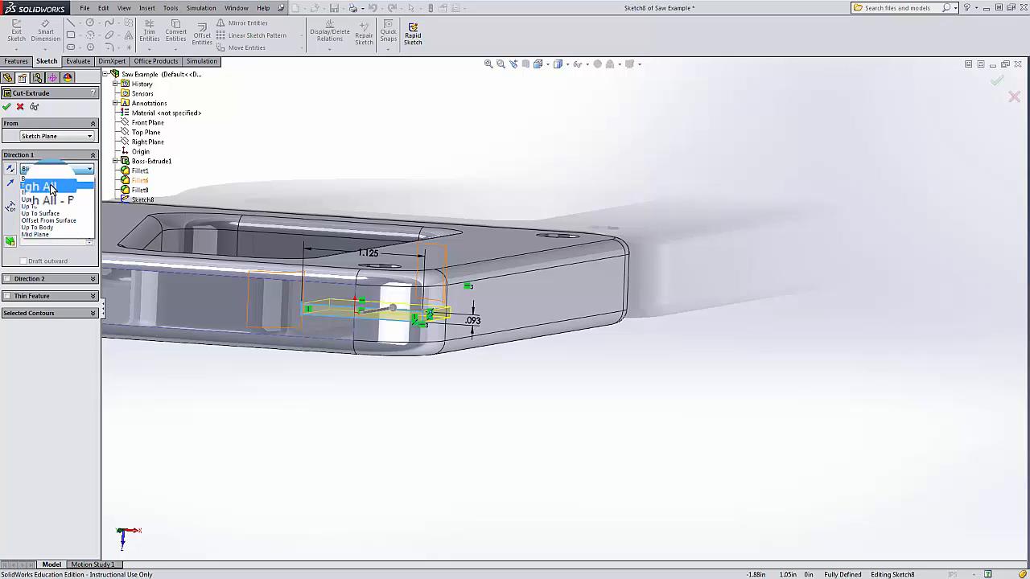
left_click(51, 186)
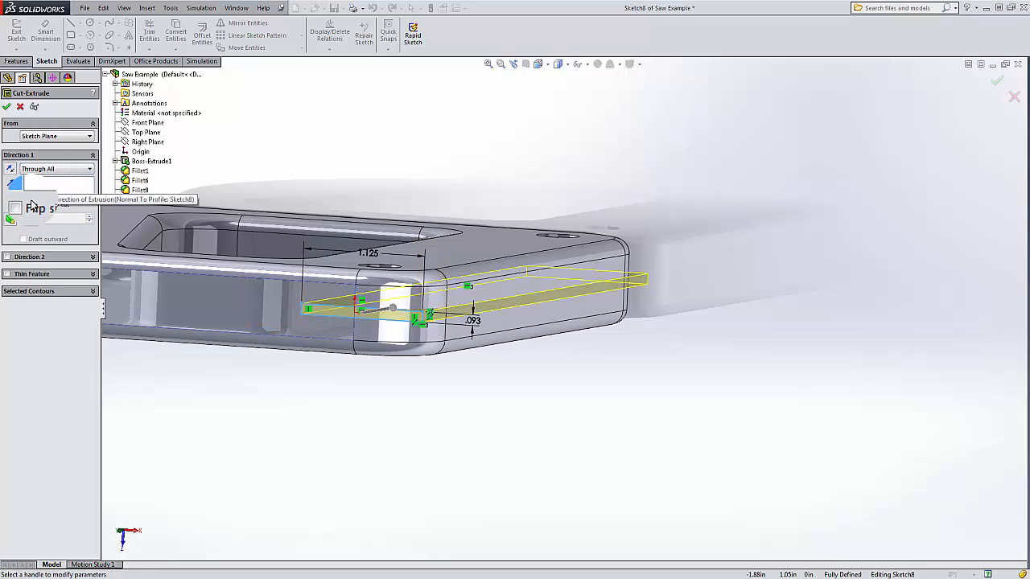
Step: Try flipping the side to cut, restore the original side and complete the slot cut
left_click(19, 205)
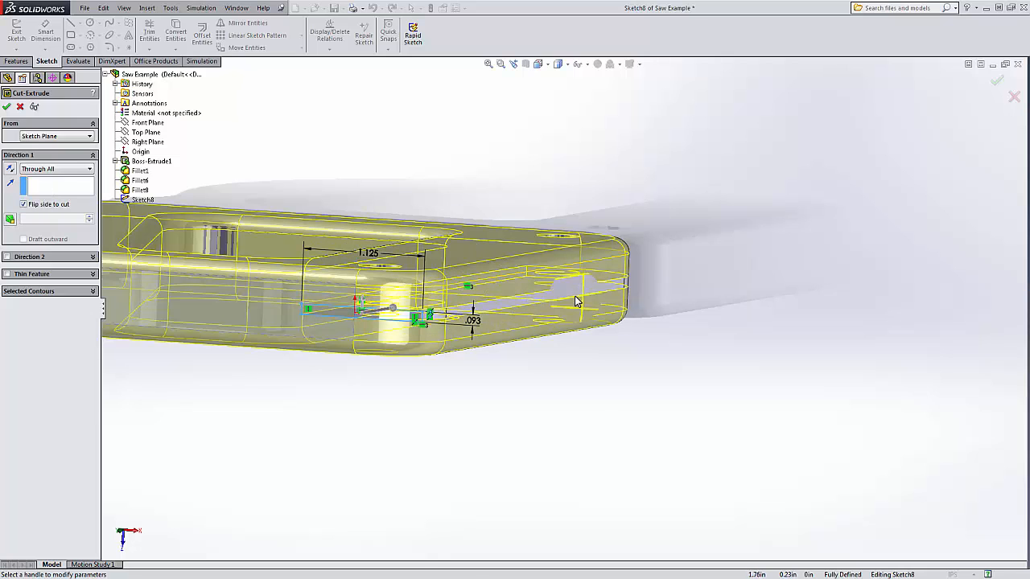
left_click(23, 205)
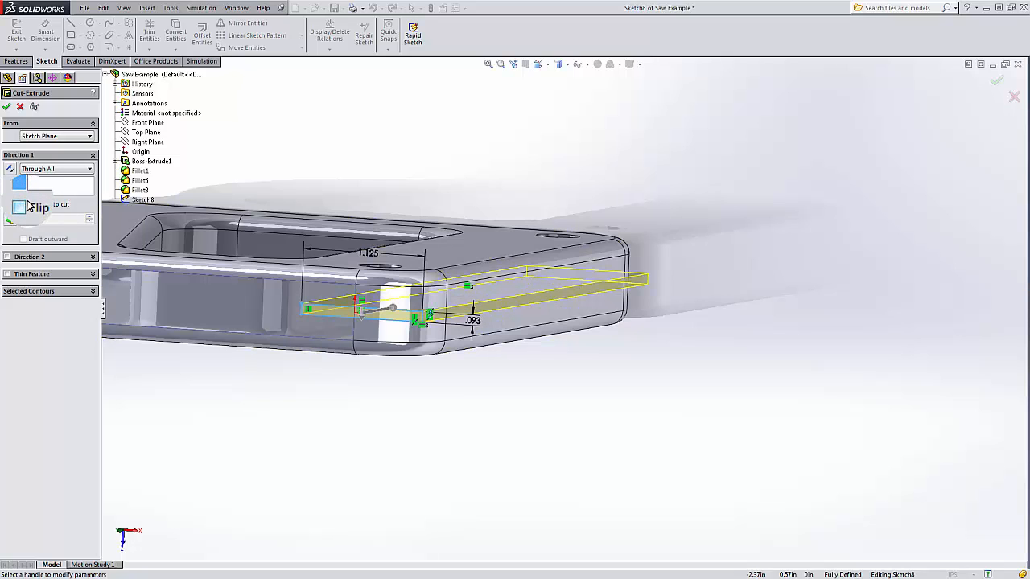
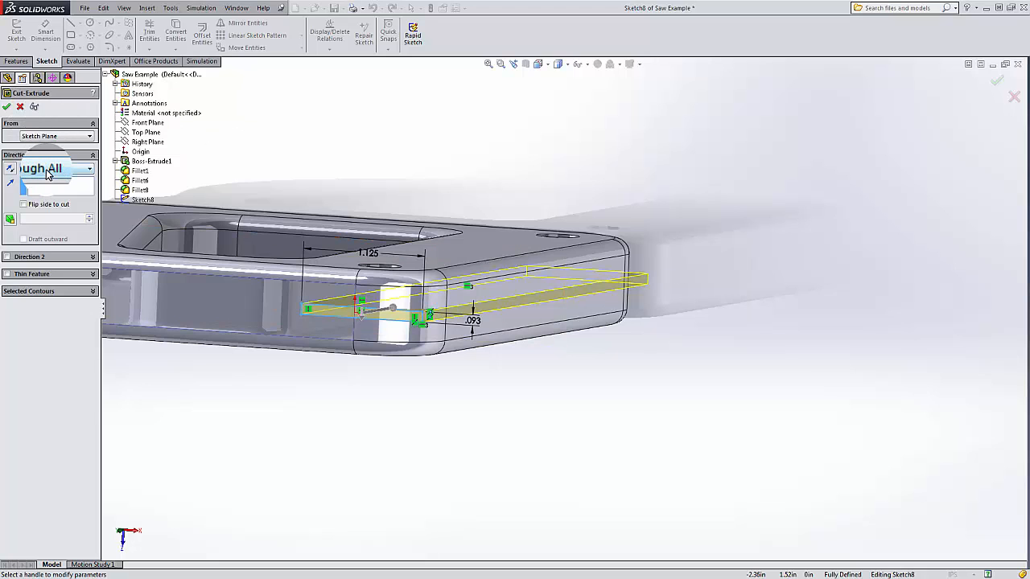
left_click(7, 109)
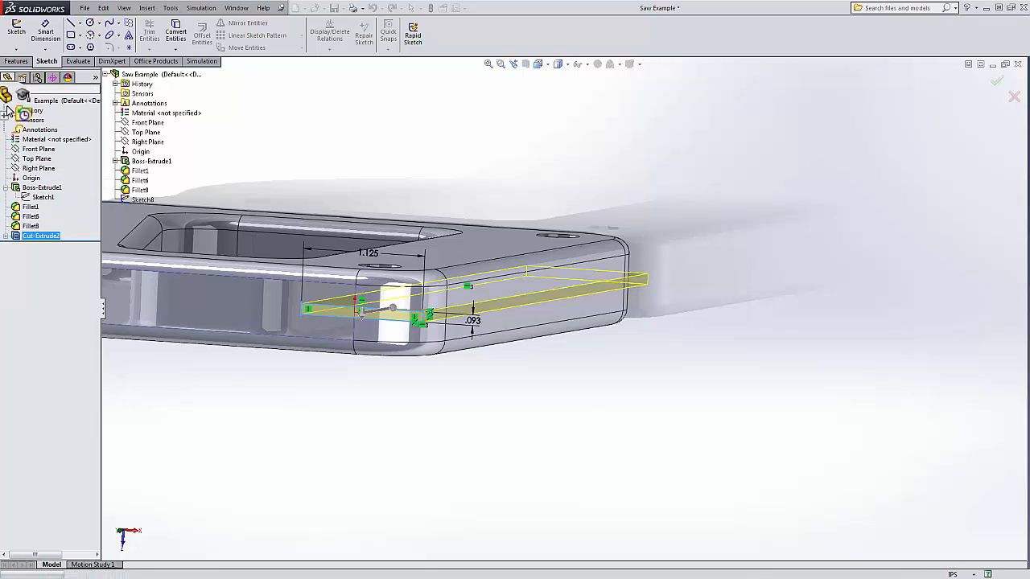
Step: Examine the slotted handle from several angles and show it in the Shaded display style without edges
left_click(380, 432)
middle_click_drag(384, 417, 352, 415)
scroll(354, 418, "up", 6)
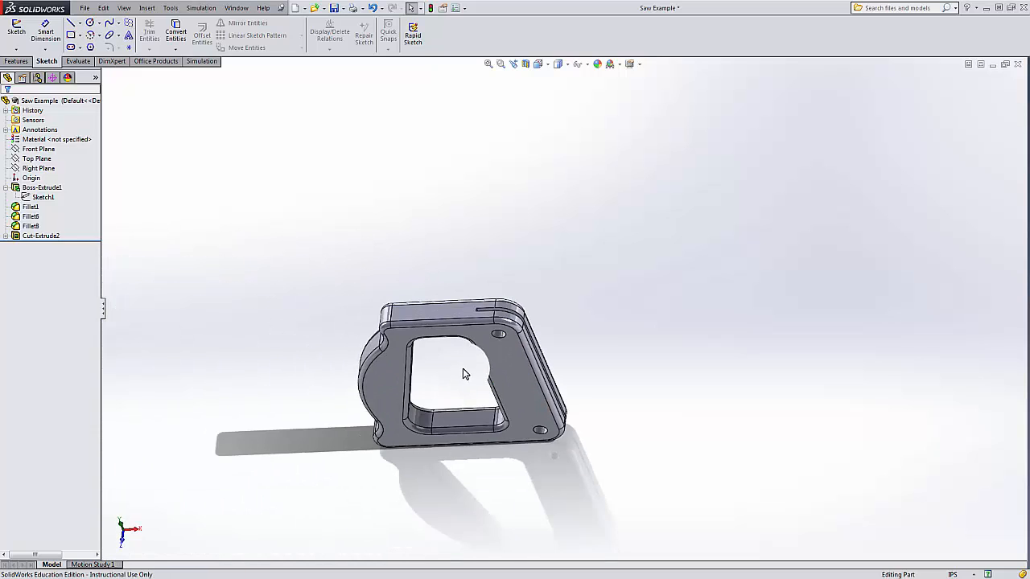
middle_click_drag(467, 372, 480, 304)
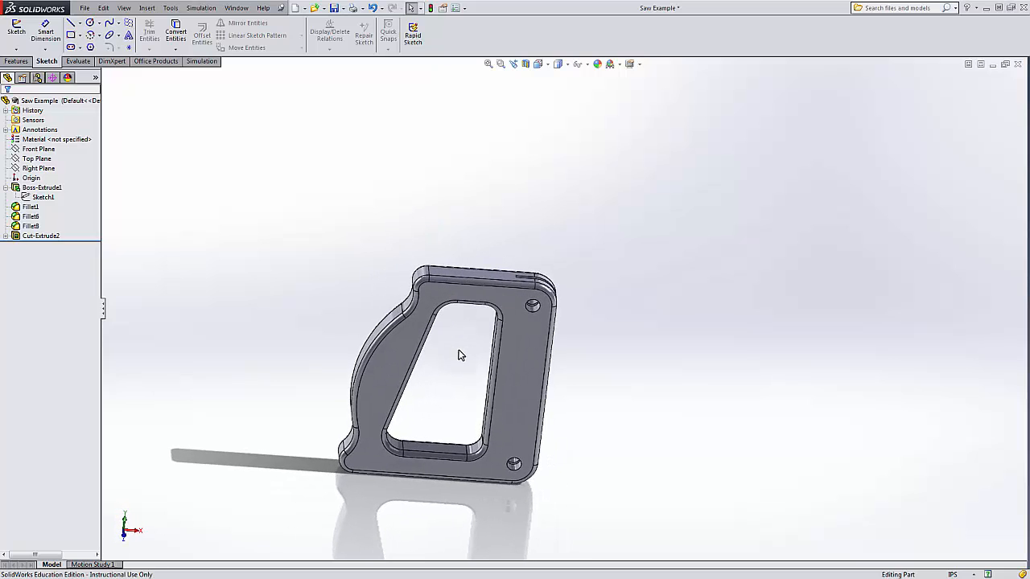
scroll(458, 351, "down", 2)
scroll(458, 351, "up", 1)
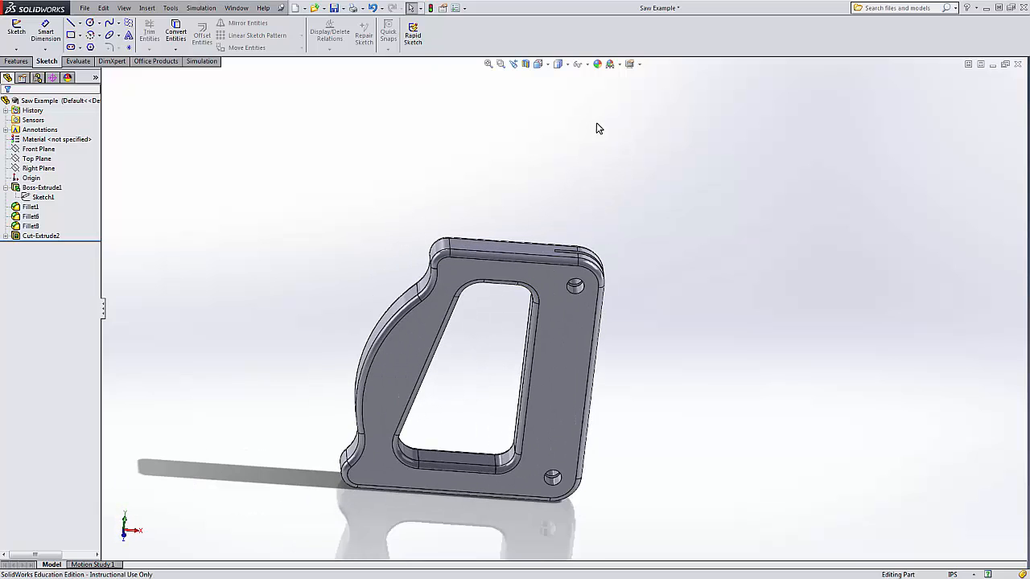
left_click(565, 66)
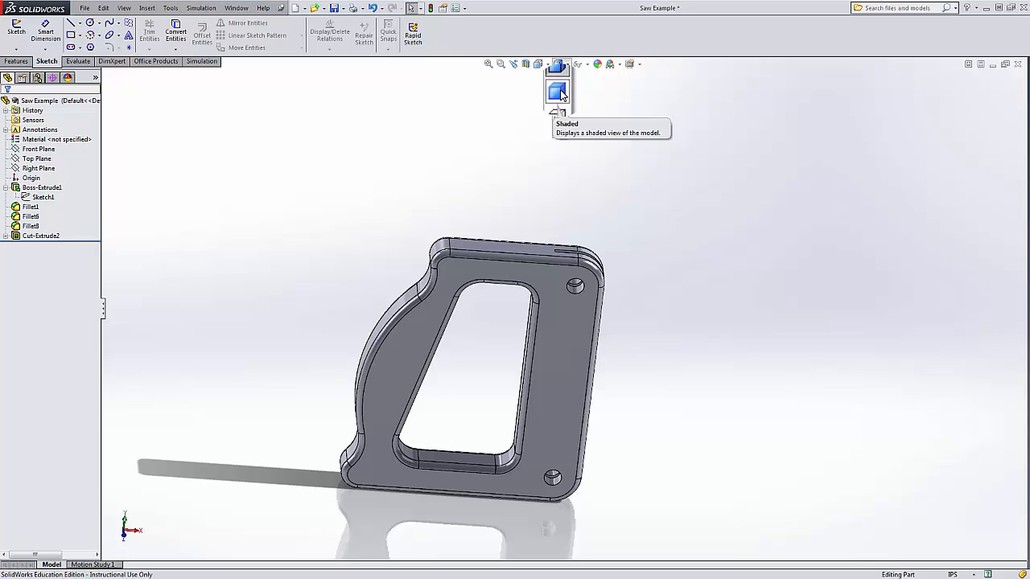
left_click(560, 92)
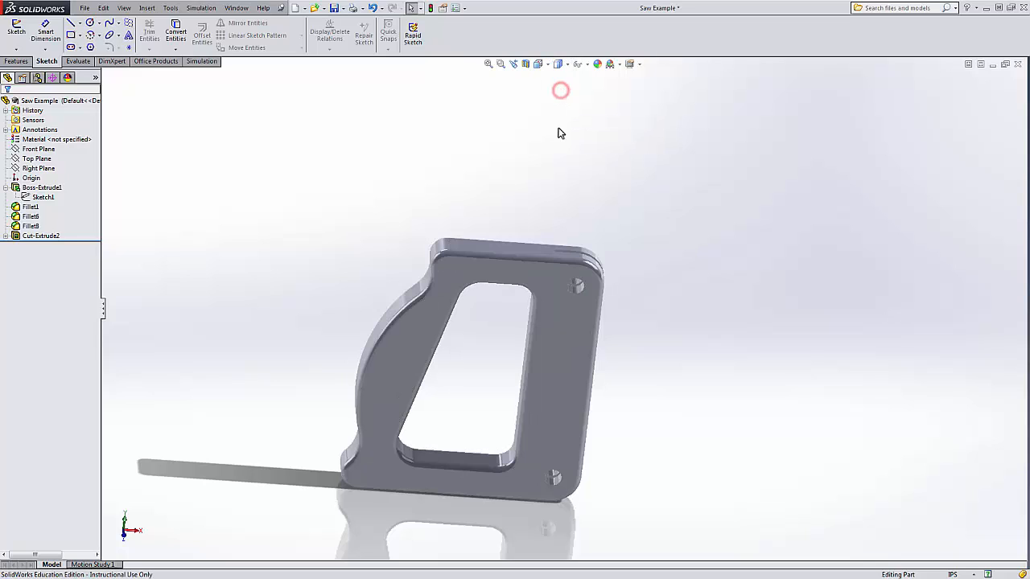
middle_click_drag(676, 245, 732, 419)
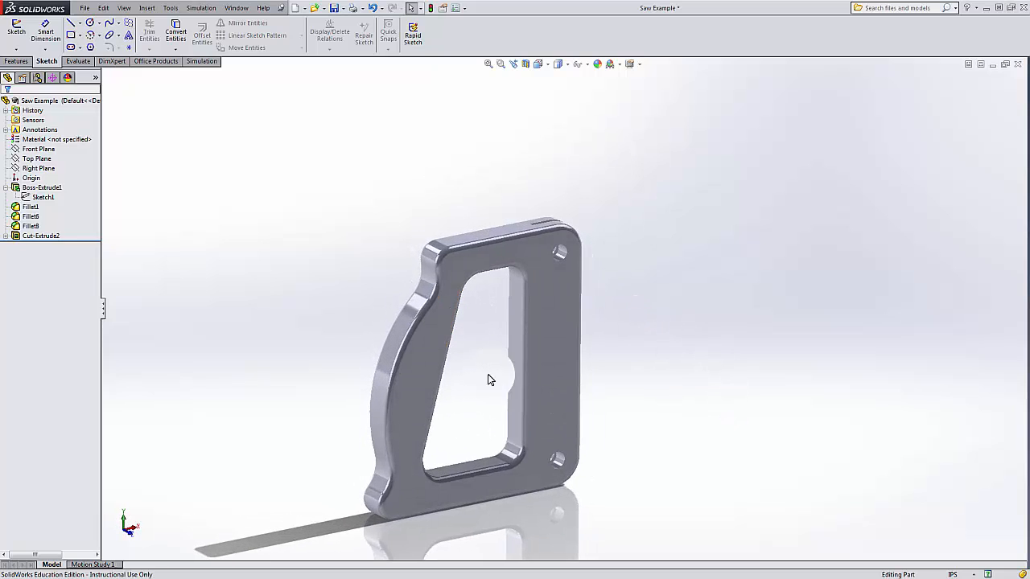
scroll(462, 400, "up", 2)
scroll(467, 387, "down", 2)
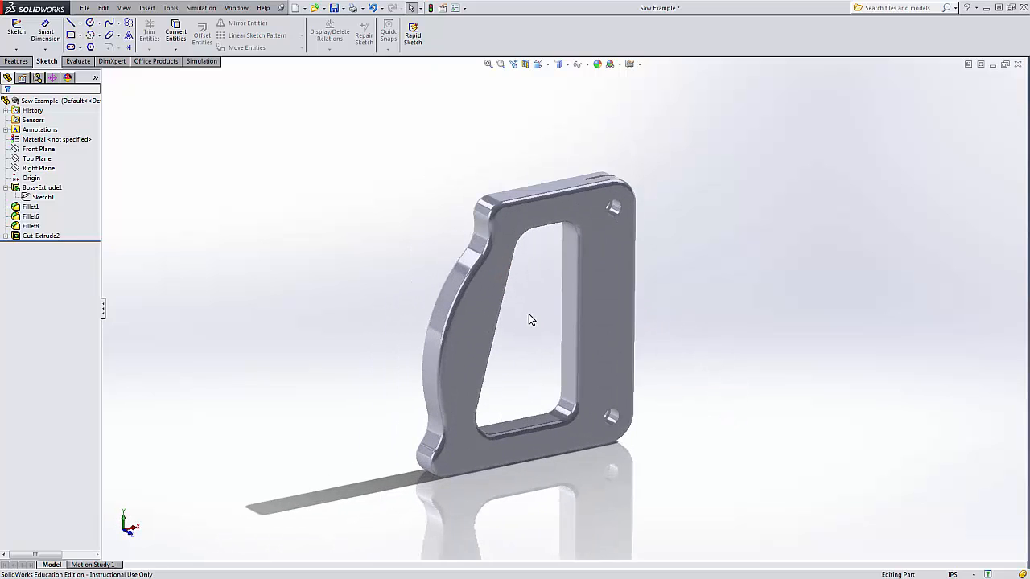
Step: Preview the handle in the Hidden Lines Removed and Hidden Lines Visible display styles
left_click(560, 64)
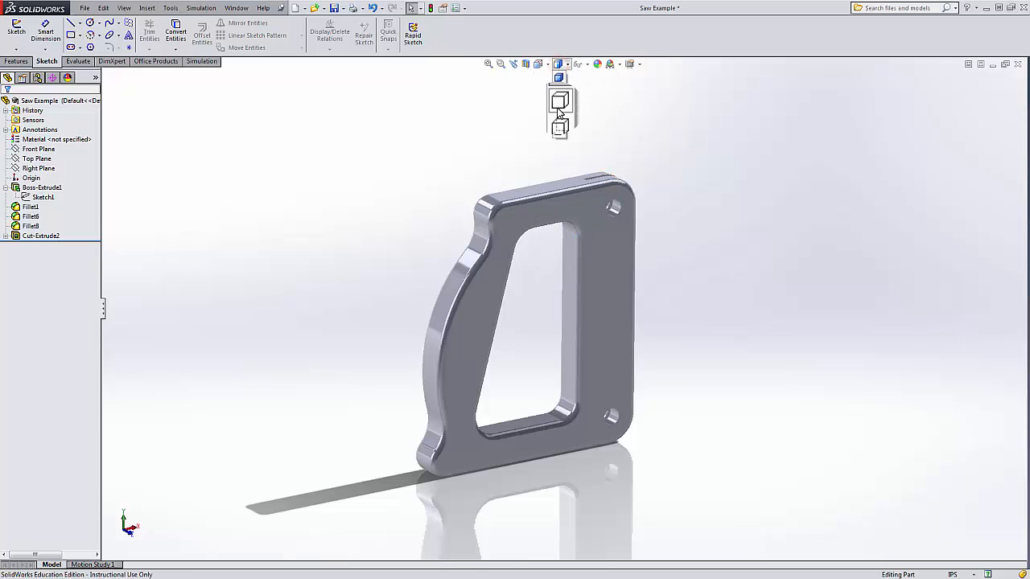
left_click(560, 104)
mouse_move(539, 164)
middle_mouse_down()
mouse_move(531, 152)
mouse_move(430, 136)
mouse_move(538, 154)
middle_mouse_up()
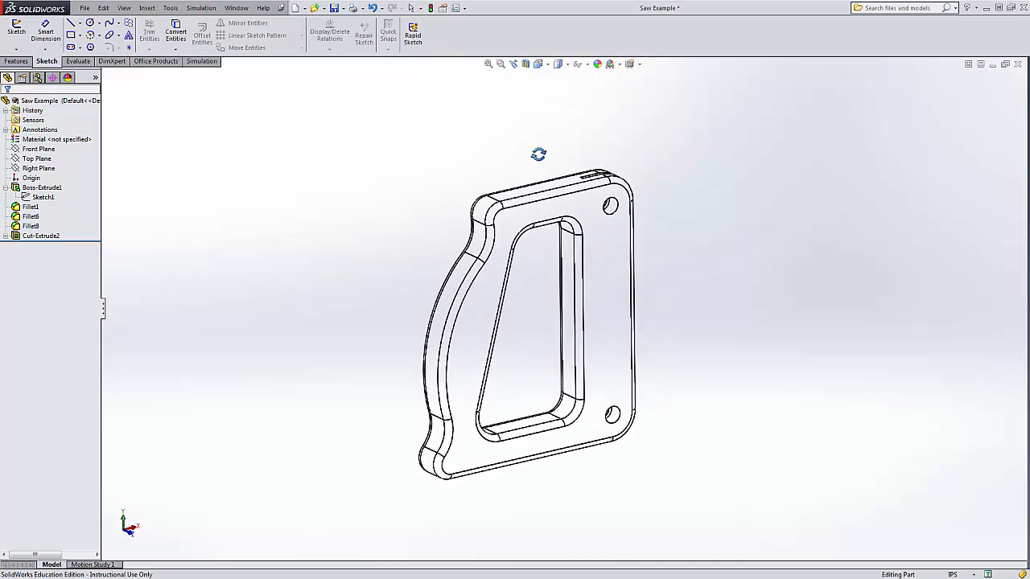
left_click(559, 71)
left_click(560, 117)
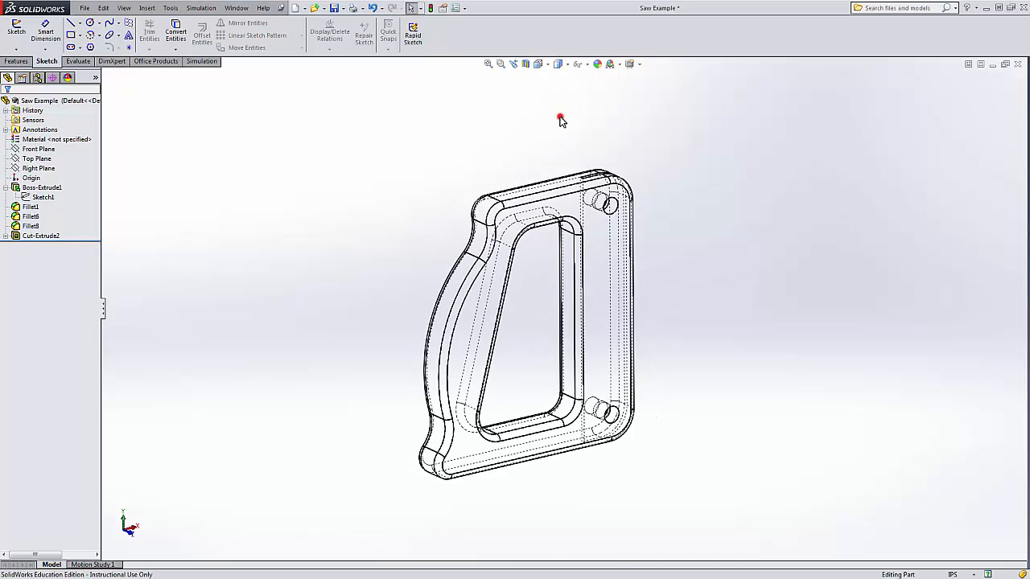
mouse_move(667, 265)
middle_mouse_down()
mouse_move(593, 230)
mouse_move(561, 237)
mouse_move(648, 248)
mouse_move(660, 257)
mouse_move(653, 270)
middle_mouse_up()
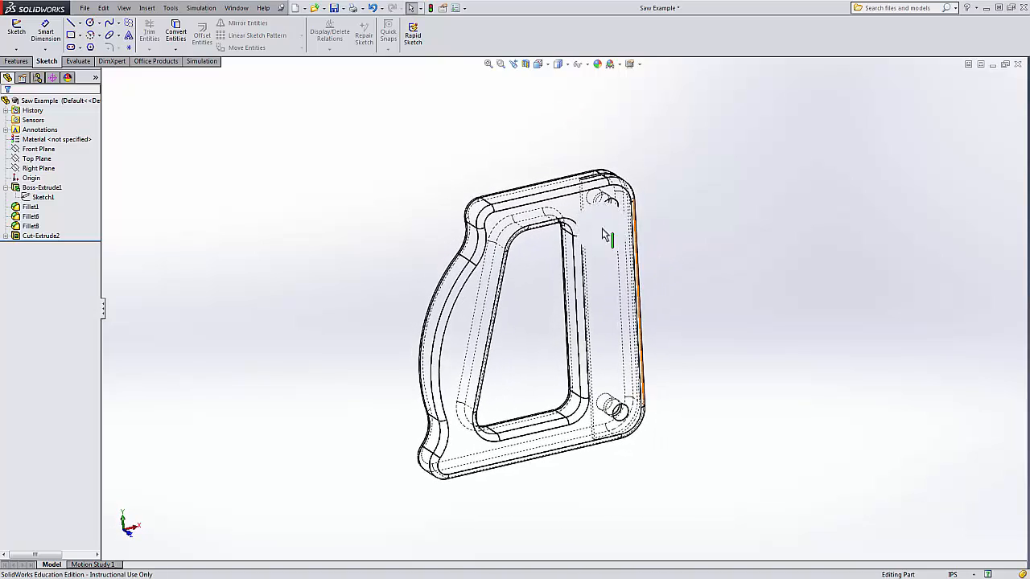
Step: Preview the handle in Wireframe and return it to the Shaded With Edges display style
left_click(567, 66)
left_click(563, 130)
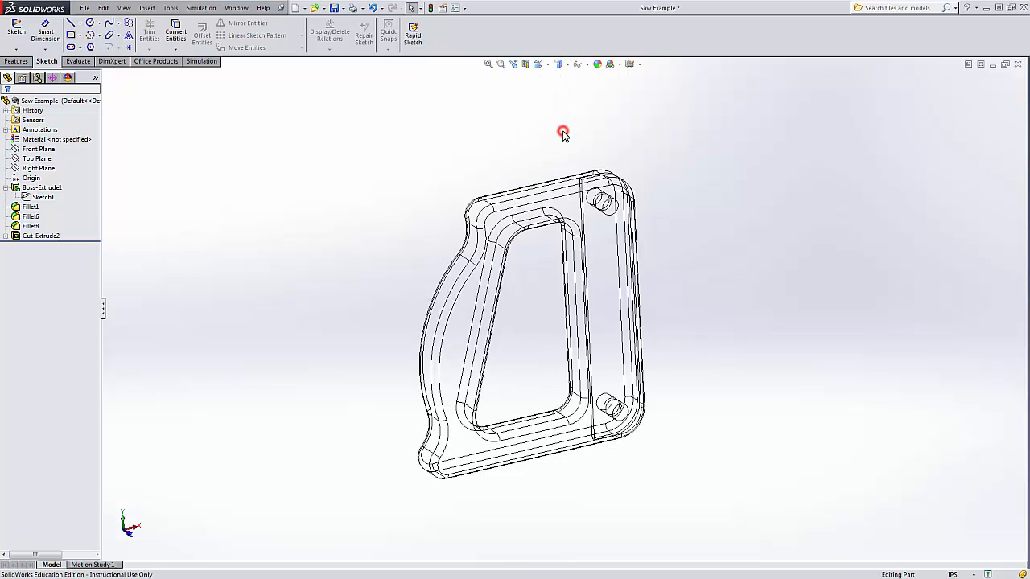
middle_click_drag(698, 254, 711, 270)
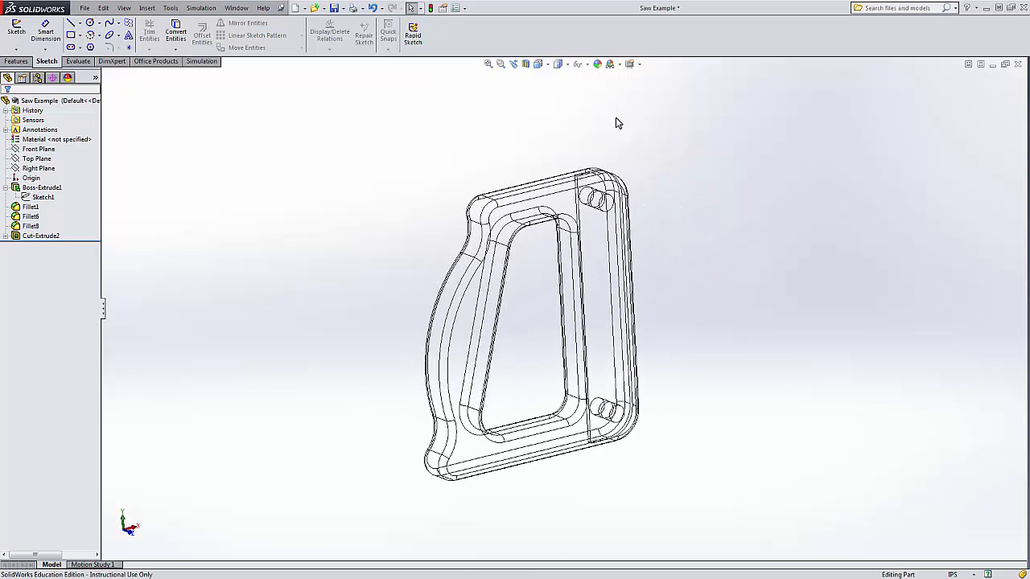
left_click(557, 64)
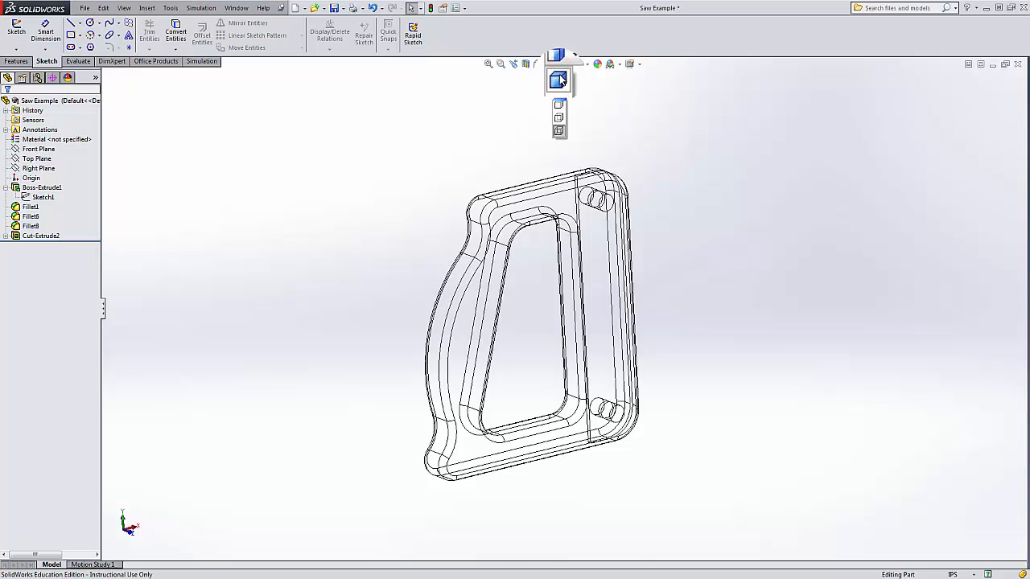
left_click(559, 75)
mouse_move(675, 260)
middle_mouse_down()
mouse_move(647, 239)
mouse_move(593, 246)
mouse_move(630, 225)
mouse_move(665, 271)
middle_mouse_up()
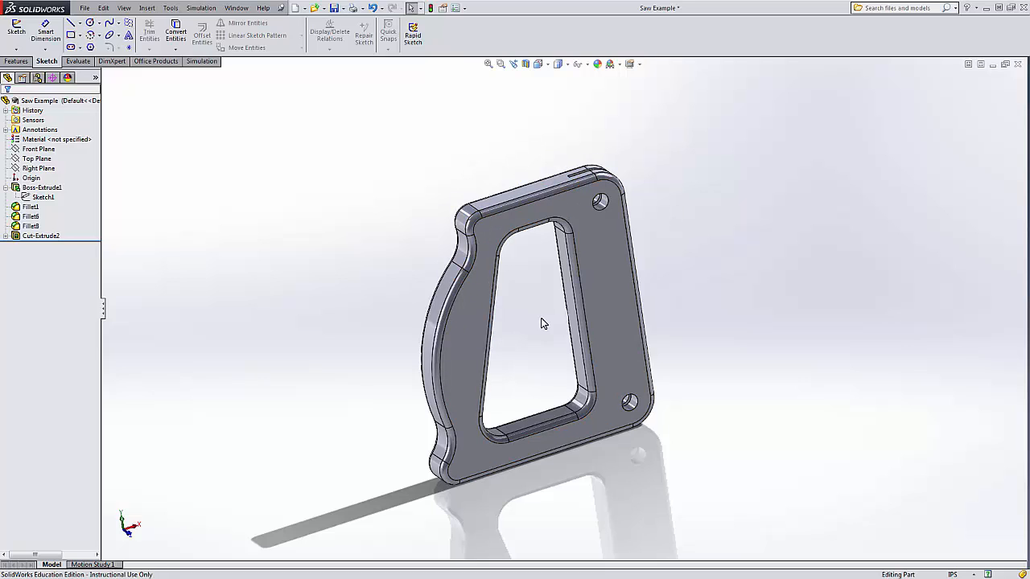
Step: Apply the polished oak appearance from the organic wood materials to the whole Saw Example part
left_click(598, 66)
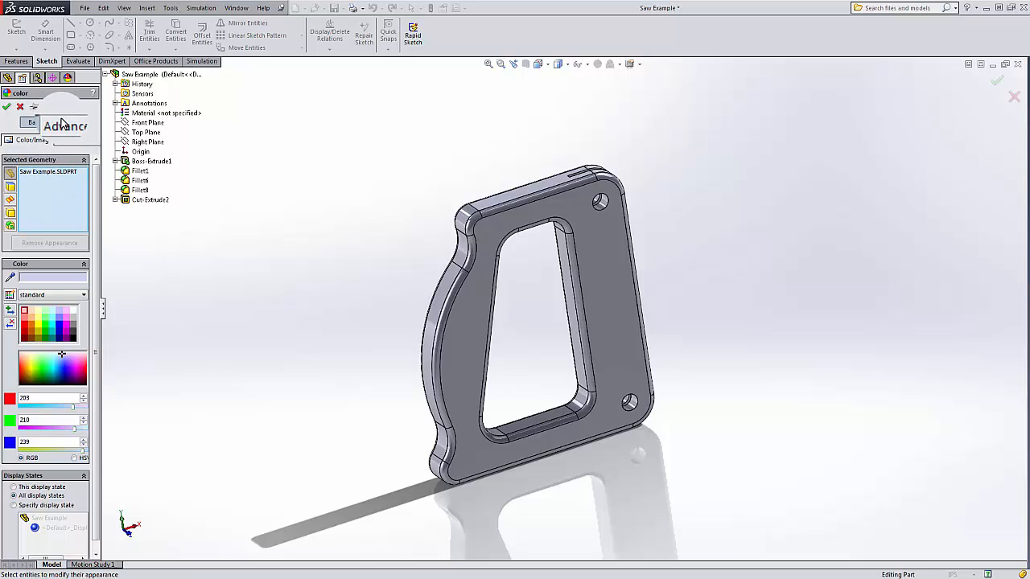
left_click(62, 120)
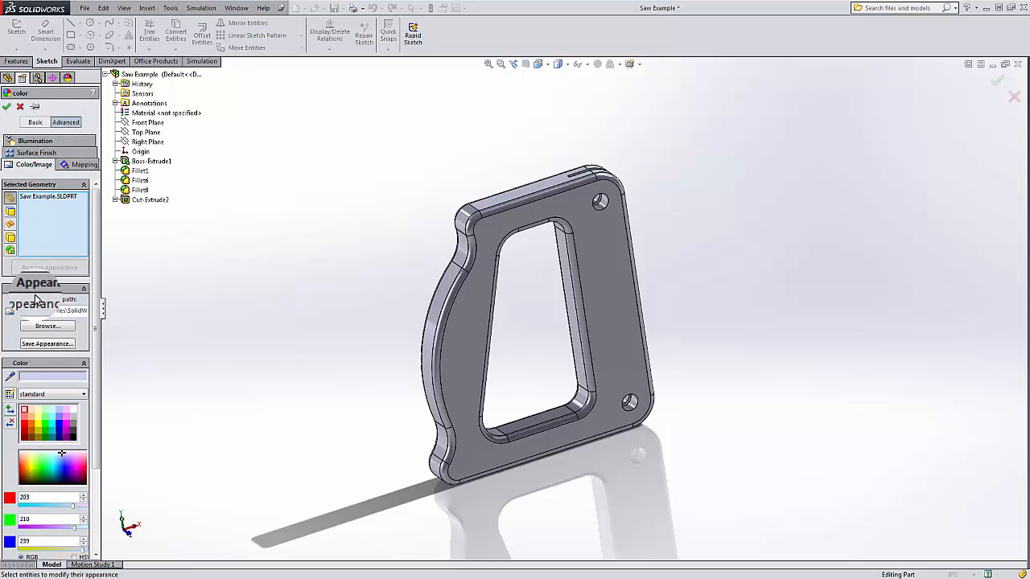
left_click(47, 326)
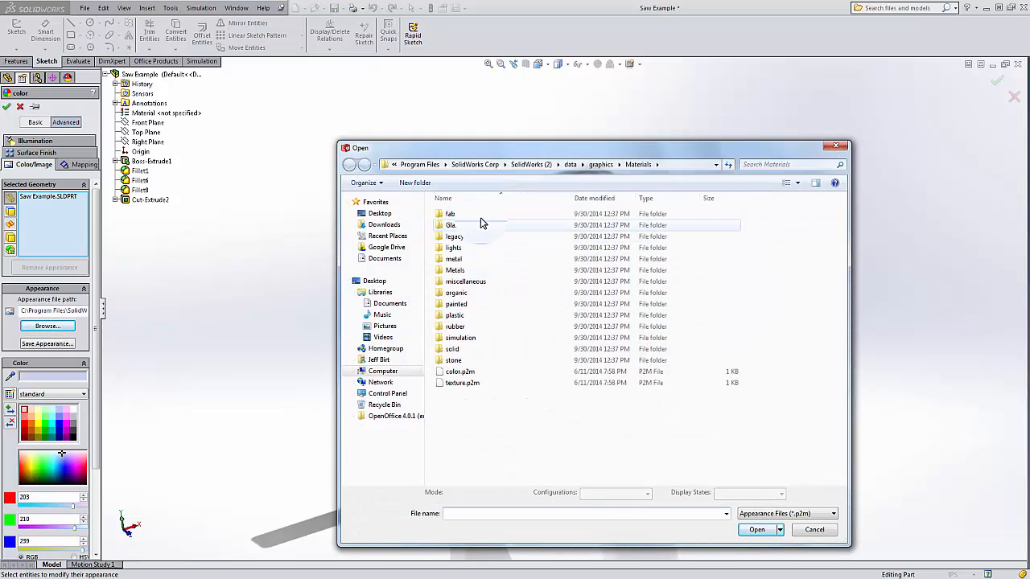
double_click(477, 293)
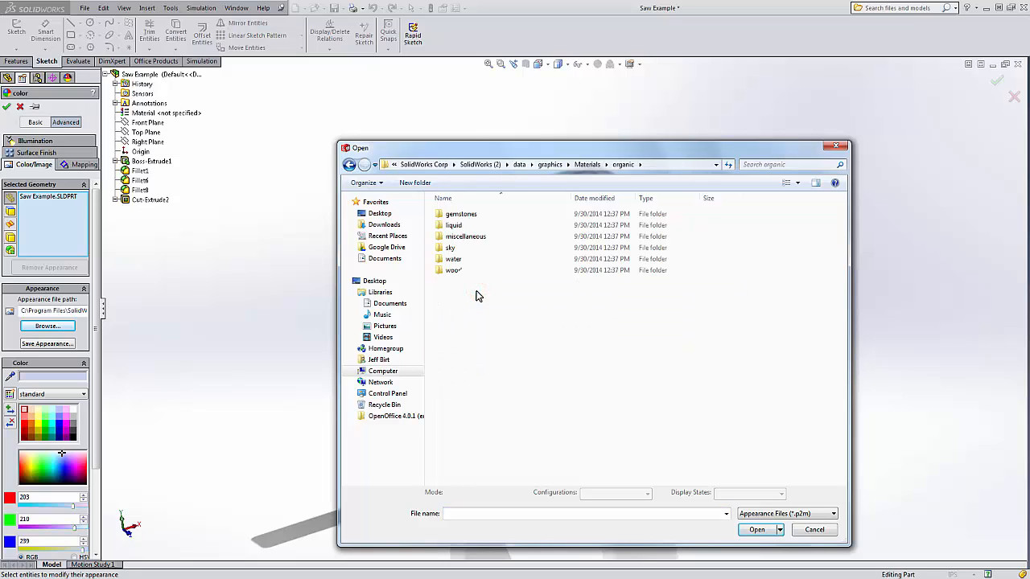
double_click(457, 272)
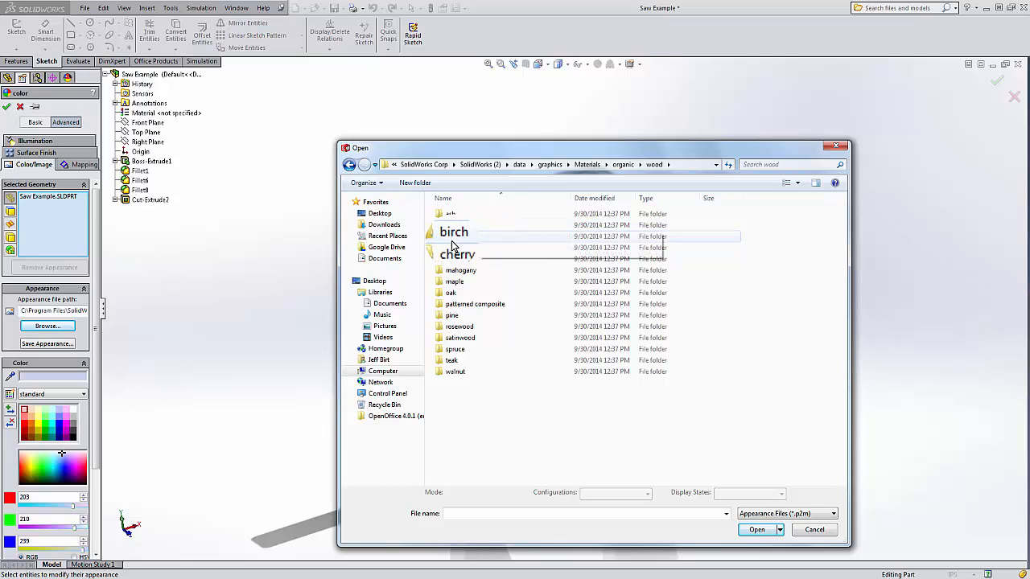
double_click(484, 294)
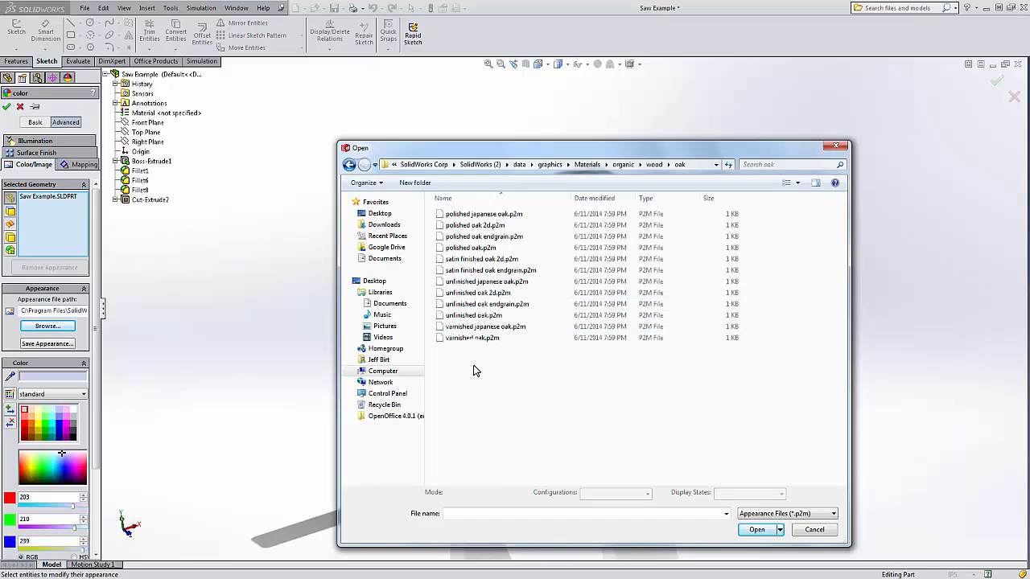
double_click(511, 249)
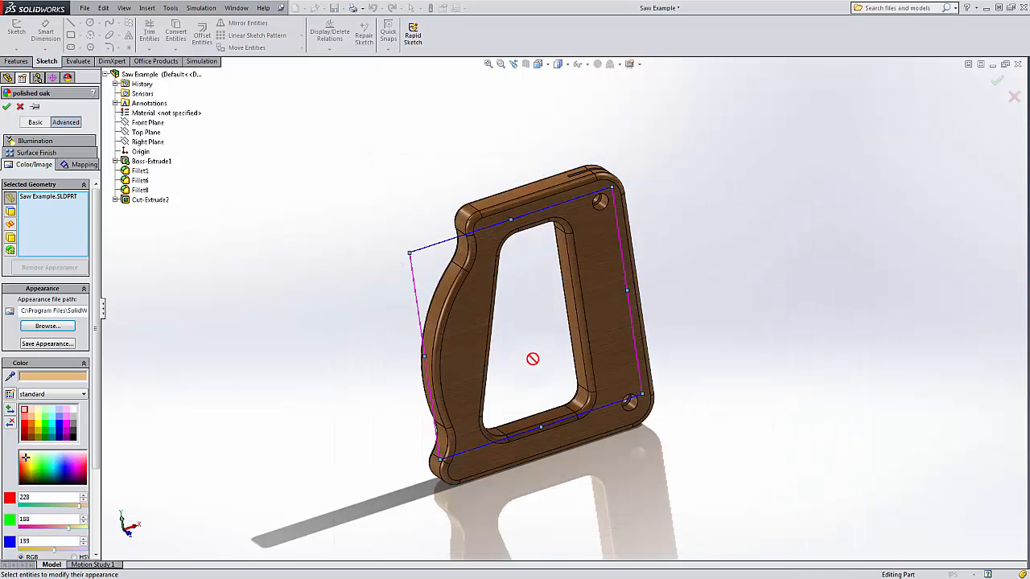
middle_click_drag(521, 340, 515, 269)
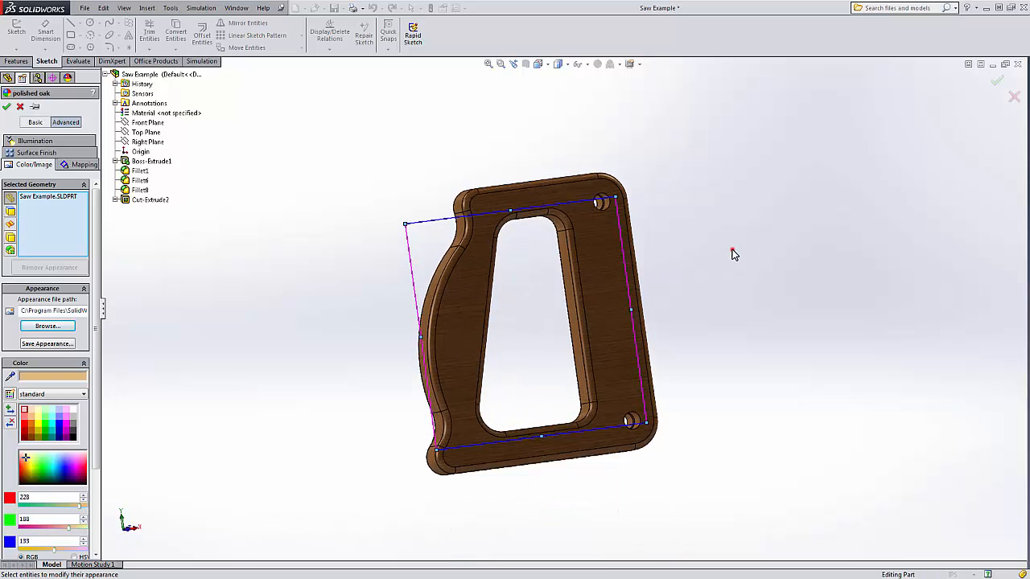
left_click(6, 106)
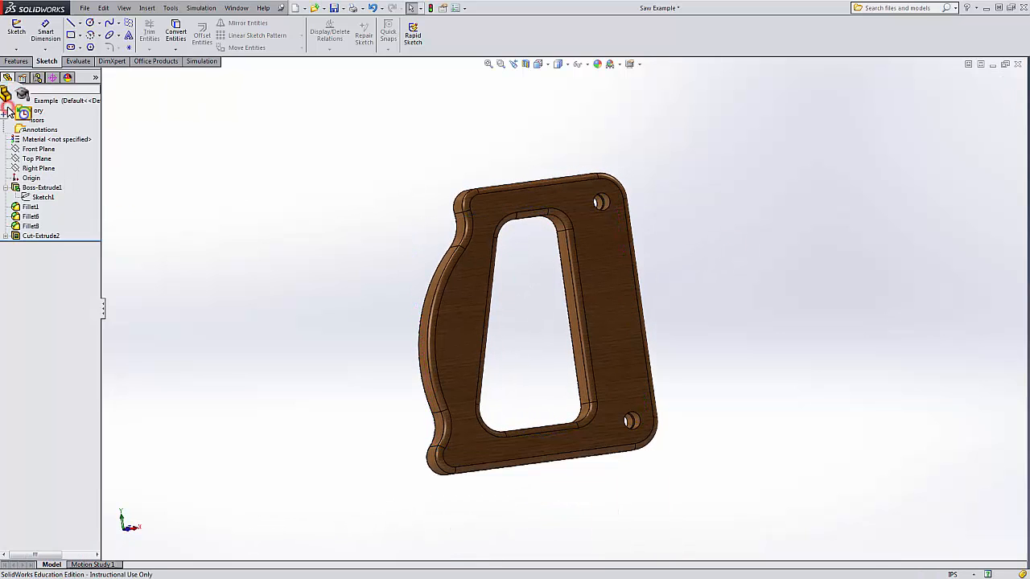
Step: Review the dimensions of Sketch1, the base profile of the handle, from several angles and clear the selection
middle_click_drag(360, 281, 368, 352)
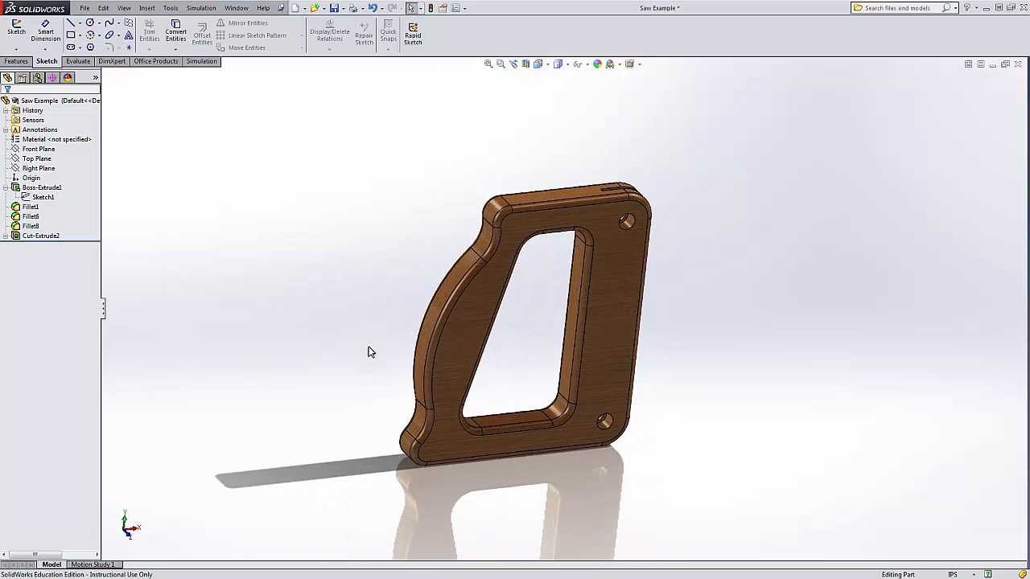
scroll(532, 326, "up", 1)
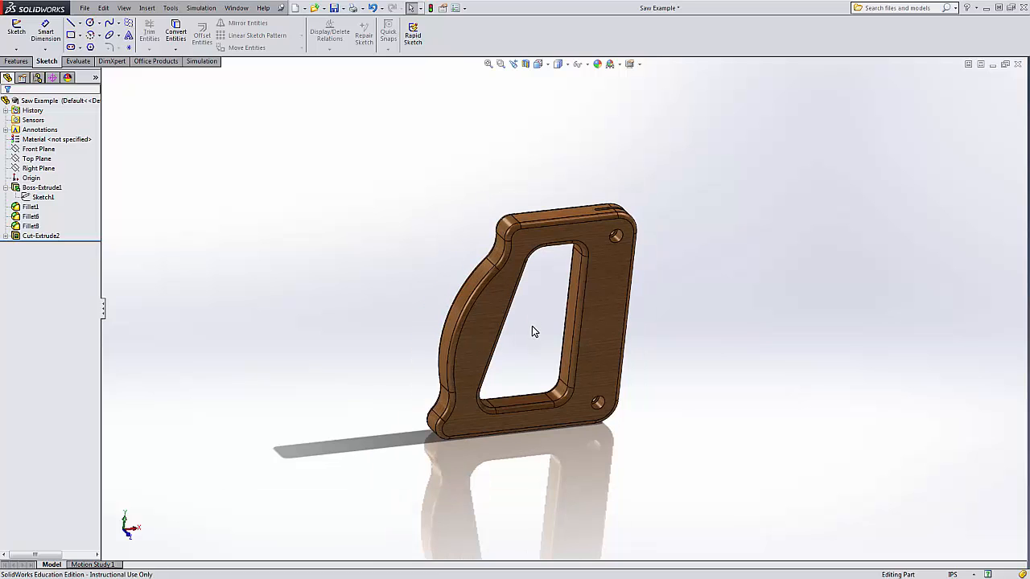
scroll(542, 311, "down", 2)
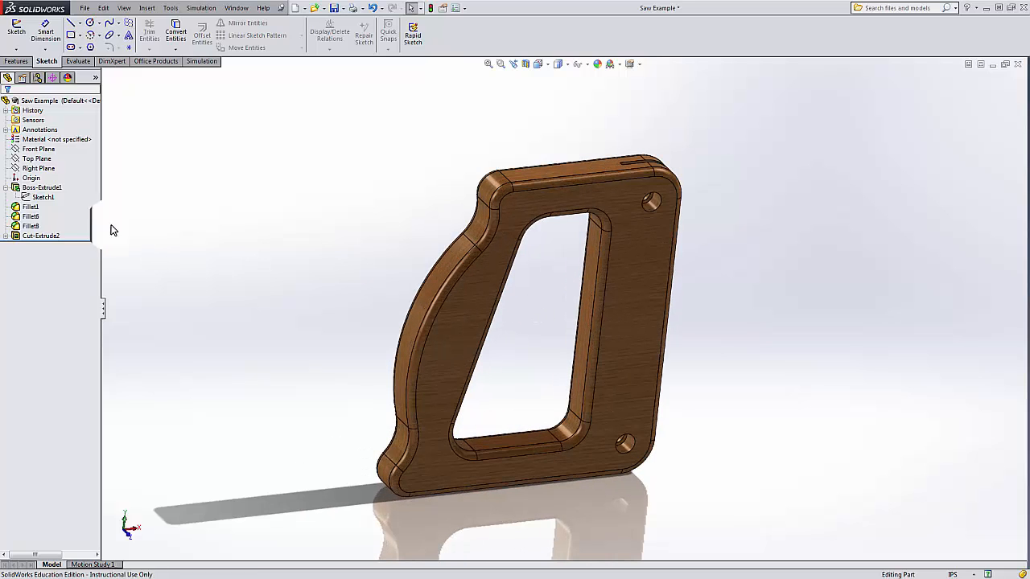
left_click(38, 197)
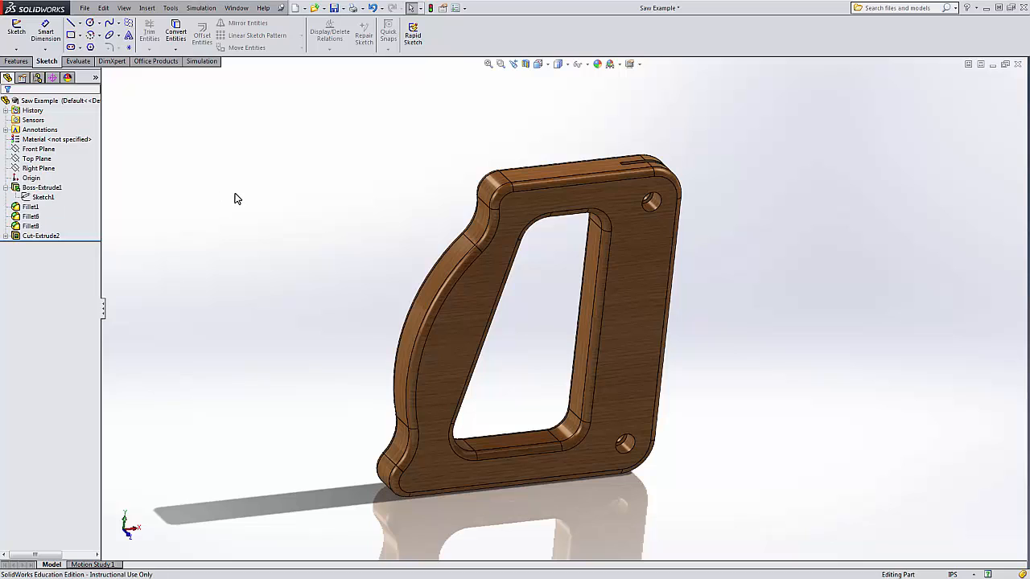
left_click(43, 198)
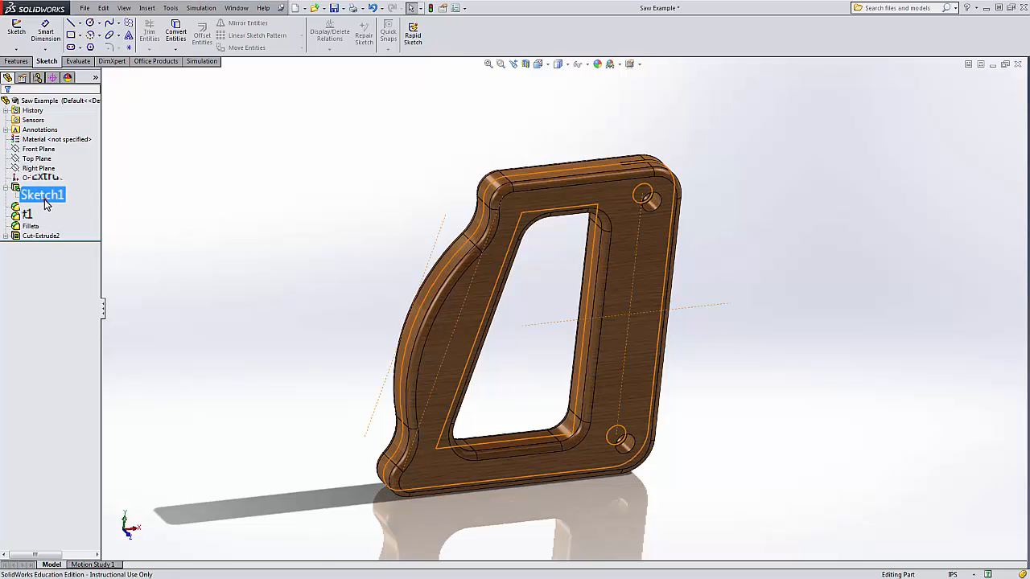
mouse_move(341, 296)
middle_mouse_down()
mouse_move(301, 237)
mouse_move(324, 287)
middle_mouse_up()
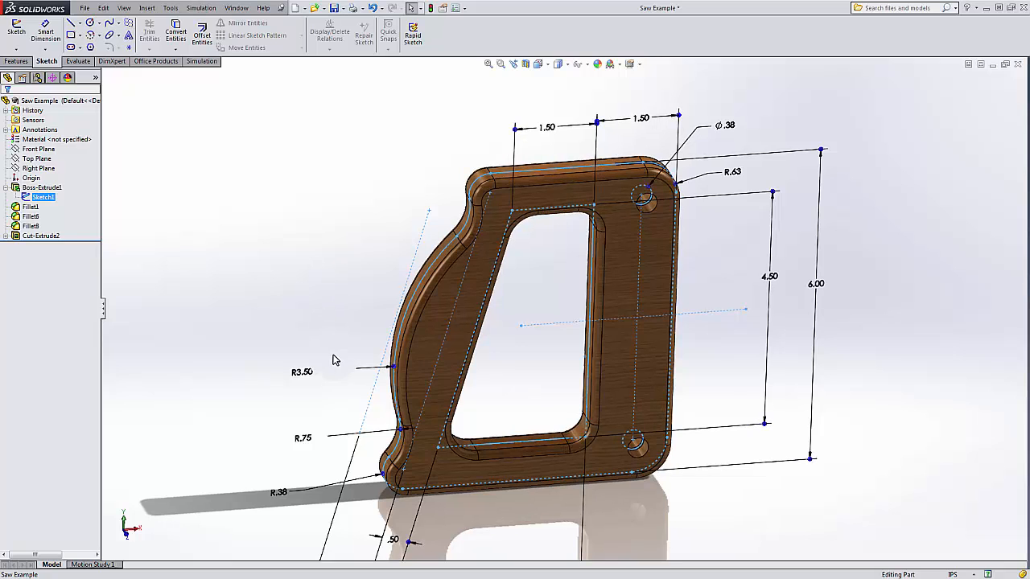
key("f")
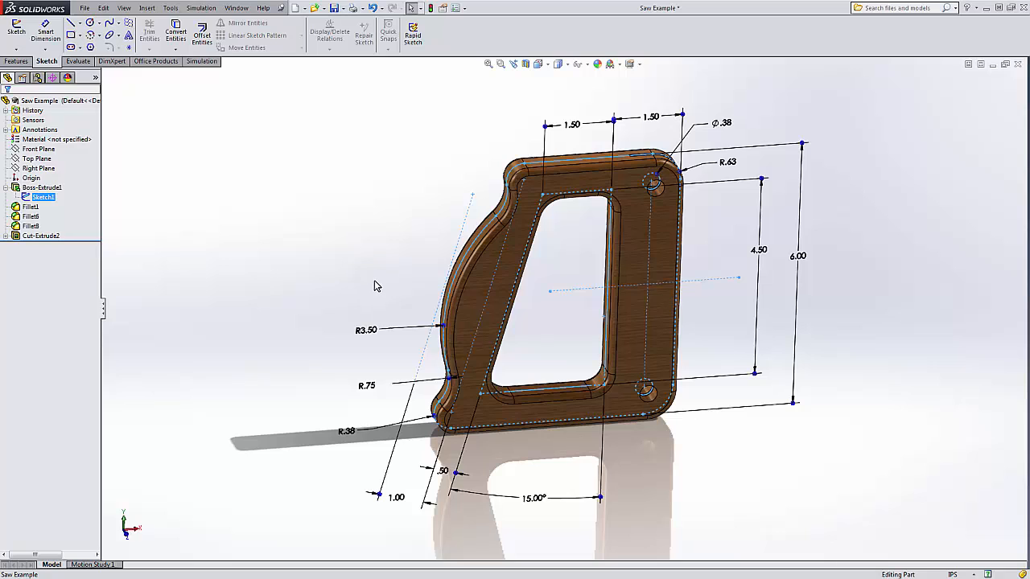
middle_click_drag(375, 284, 345, 233)
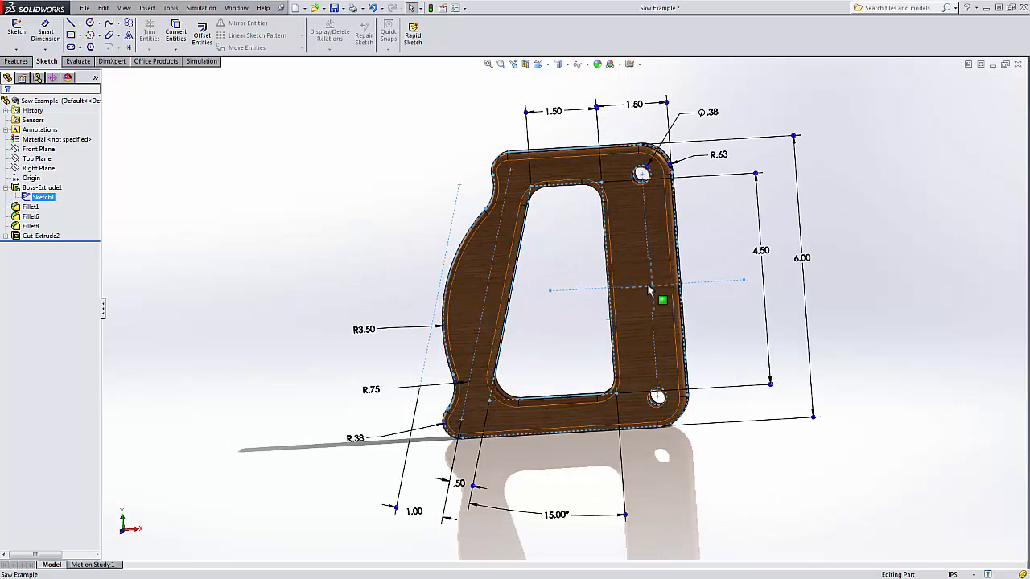
middle_click_drag(246, 256, 288, 284)
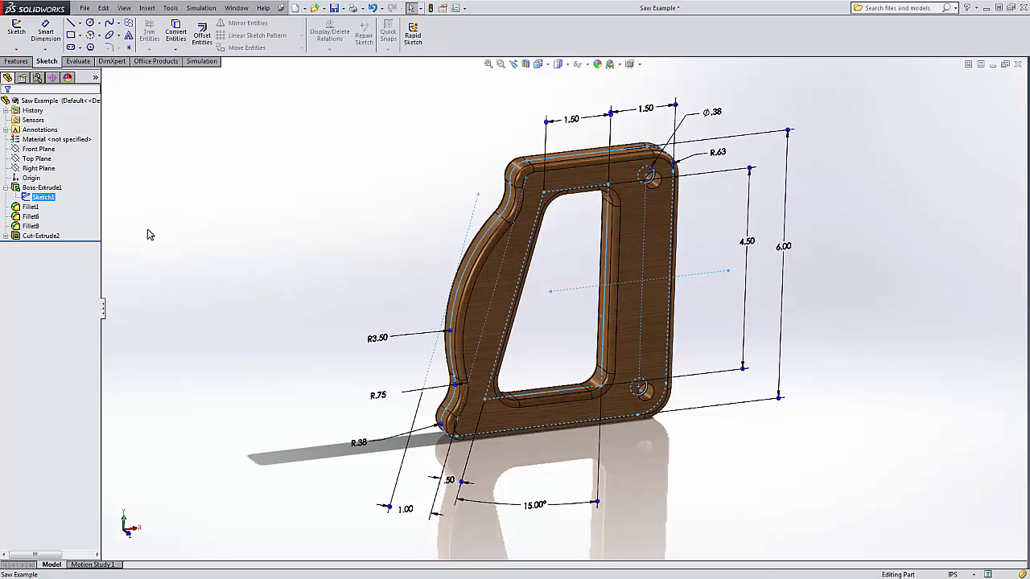
left_click(218, 220)
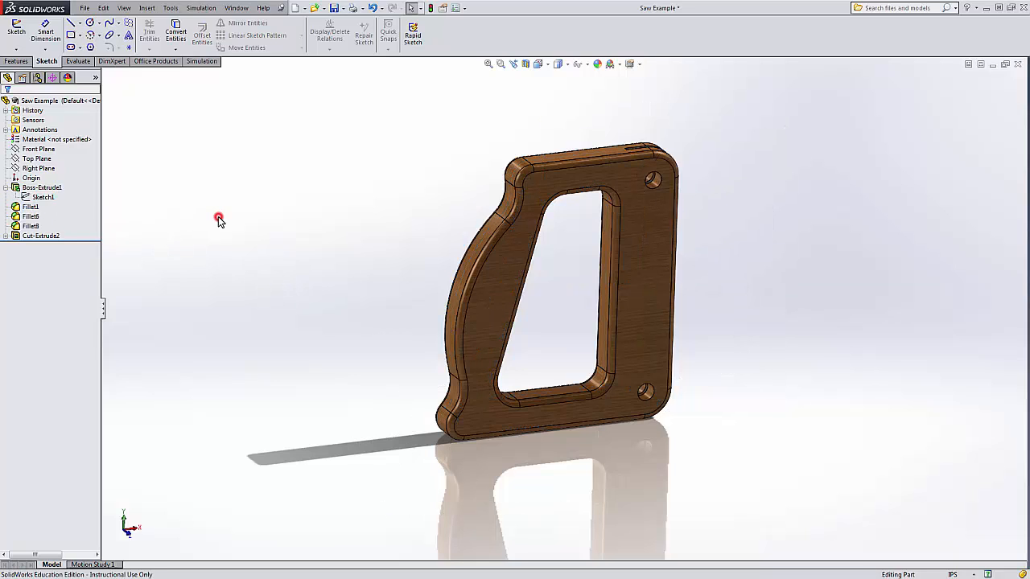
Step: Highlight the Fillet1 feature and examine its rounded corners in the handle opening from both sides
left_click(25, 210)
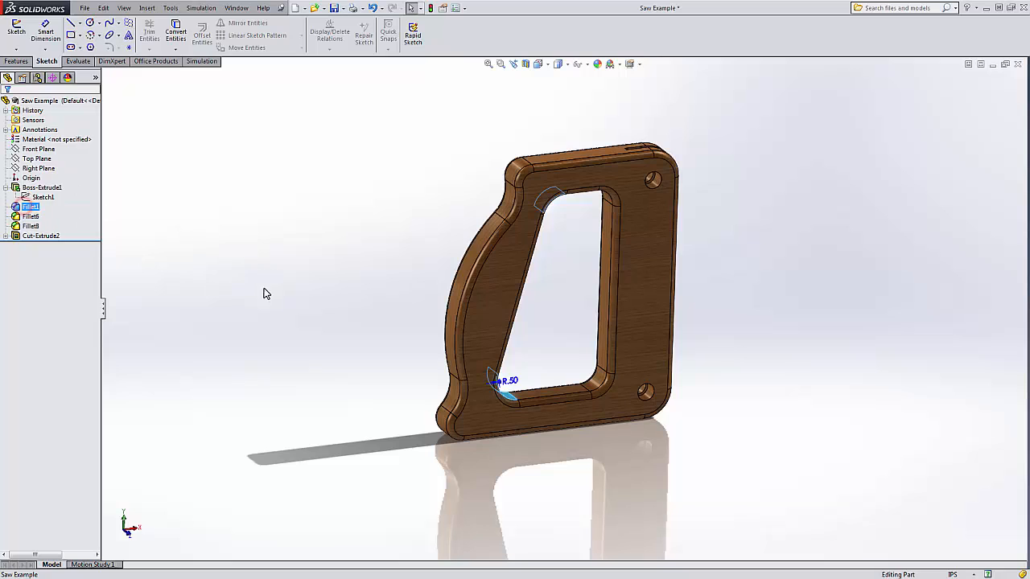
mouse_move(298, 288)
middle_mouse_down()
mouse_move(228, 234)
mouse_move(228, 221)
mouse_move(233, 262)
mouse_move(239, 223)
mouse_move(295, 275)
middle_mouse_up()
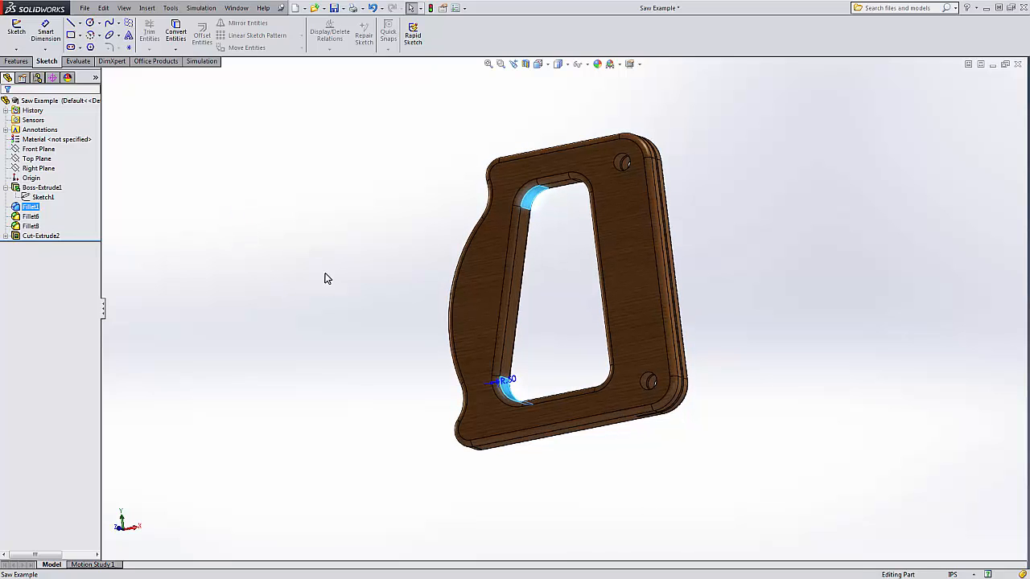
left_click(20, 62)
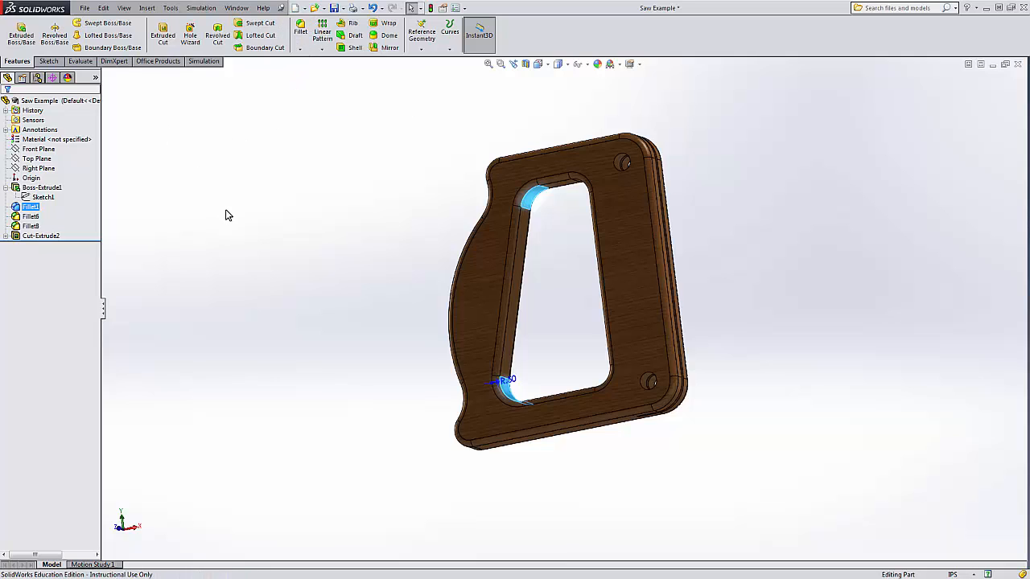
middle_click_drag(211, 197, 275, 253)
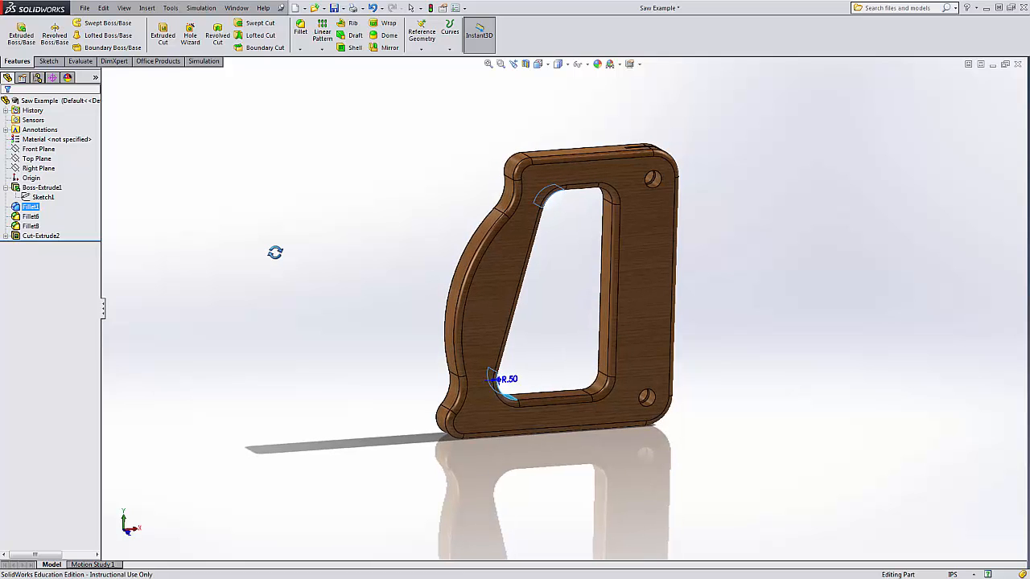
Step: Highlight the Fillet6 feature, open its definition to review the filleted edges and radius, and close it
left_click(50, 61)
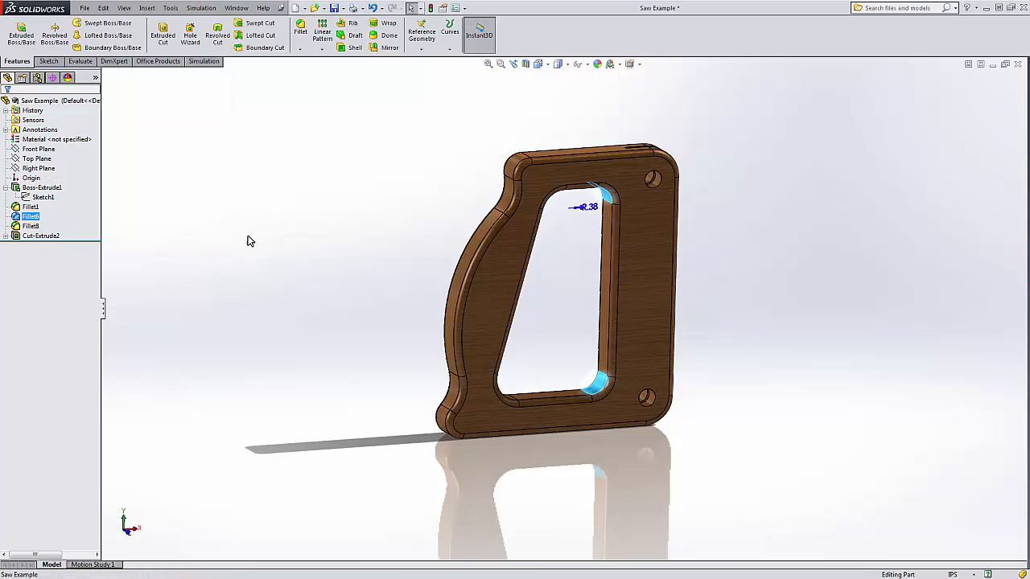
middle_click_drag(284, 239, 266, 149)
right_click(32, 216)
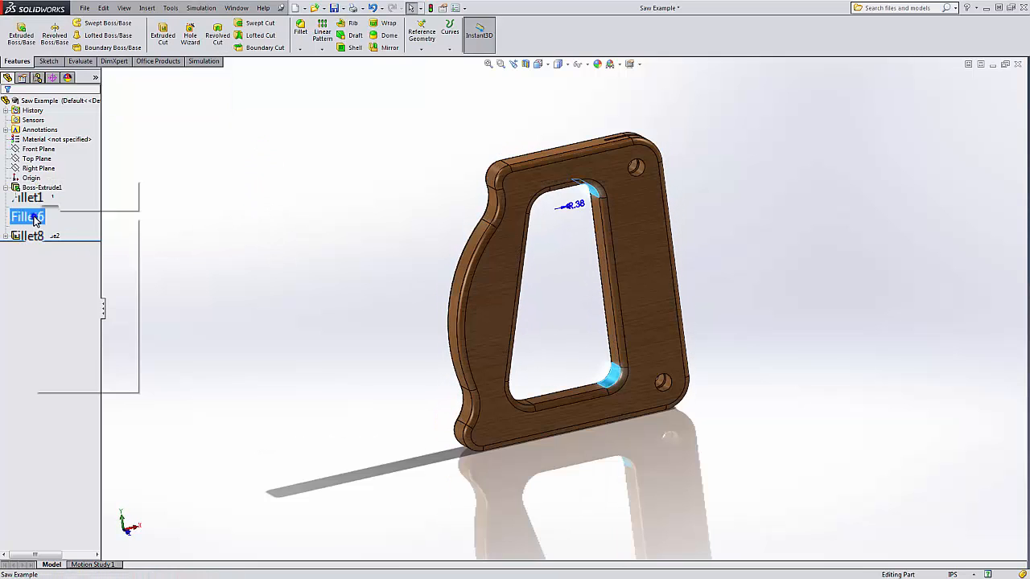
left_click(44, 193)
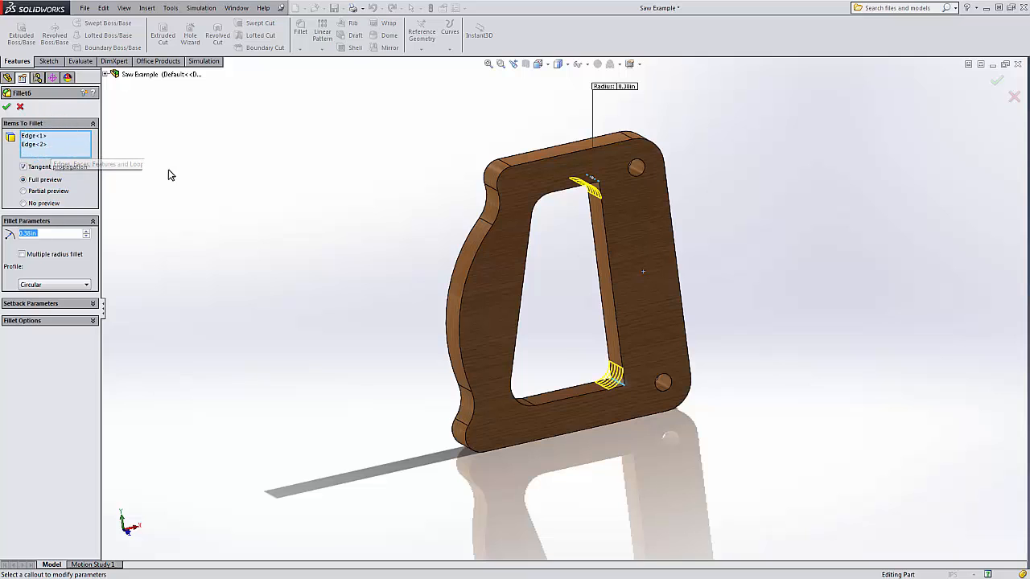
left_click(8, 107)
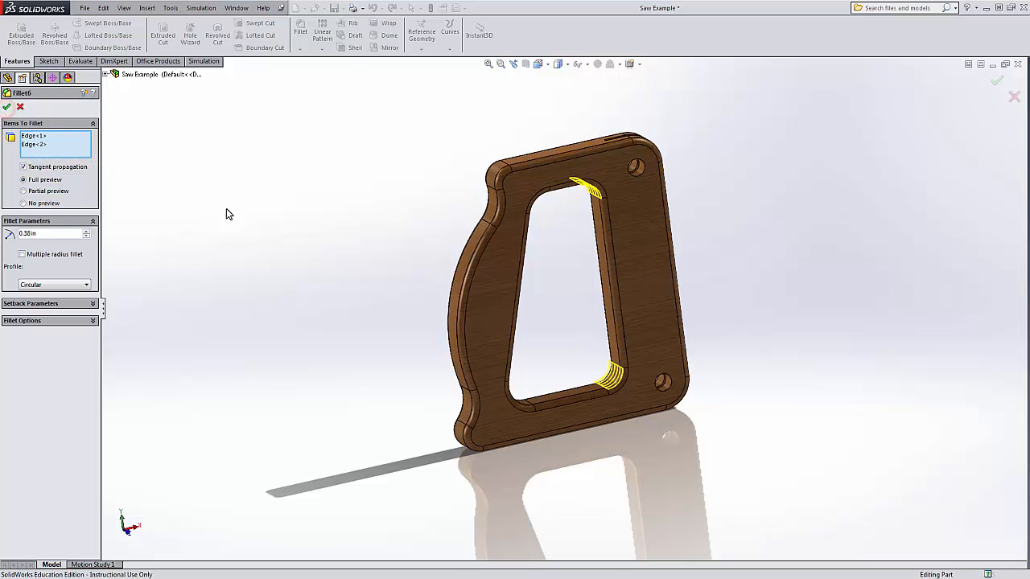
middle_click_drag(269, 281, 399, 227)
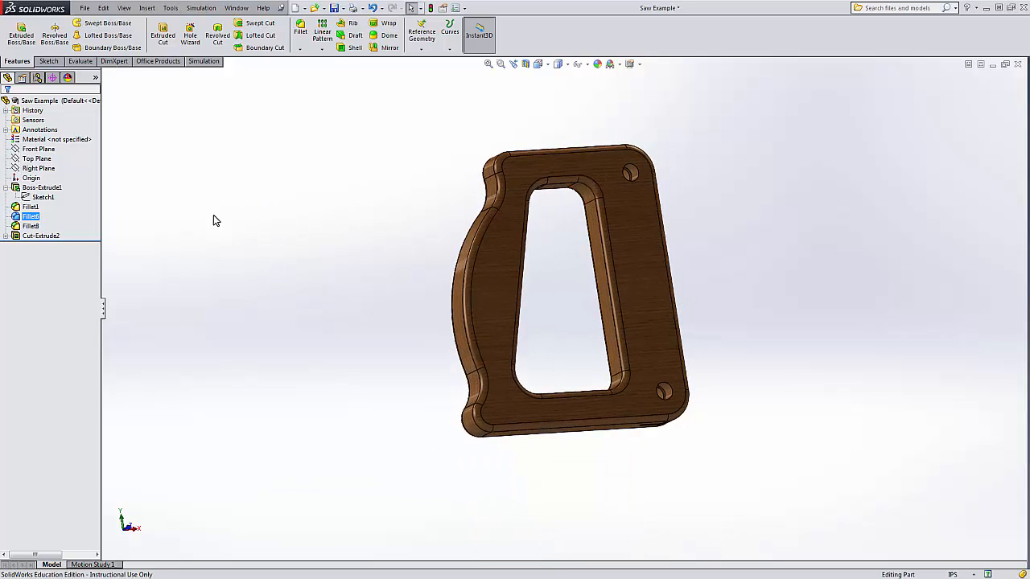
Step: Highlight the Fillet8 feature and examine the rounded edges around the handle and its opening from several angles
left_click(31, 226)
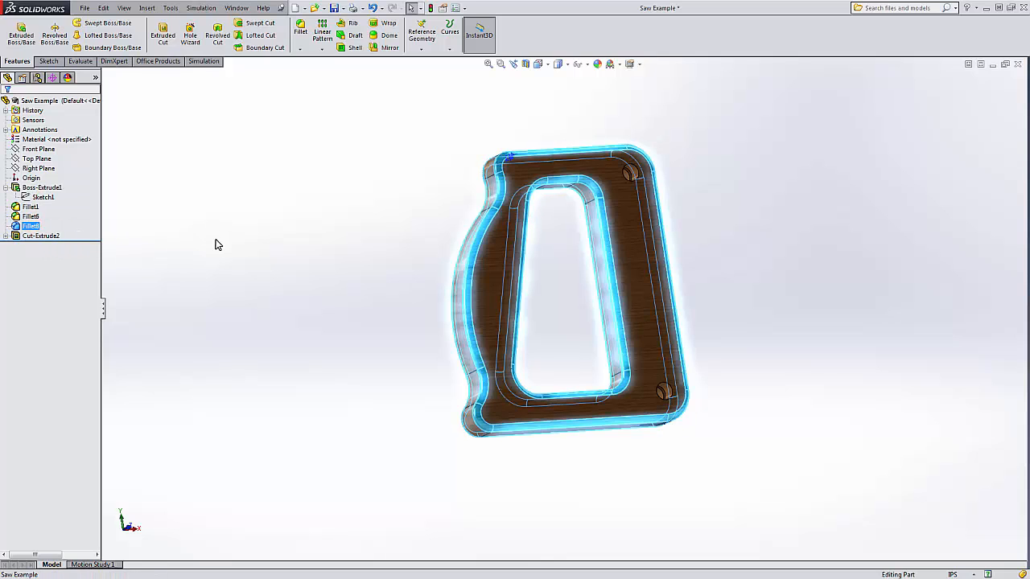
middle_click_drag(215, 245, 209, 333)
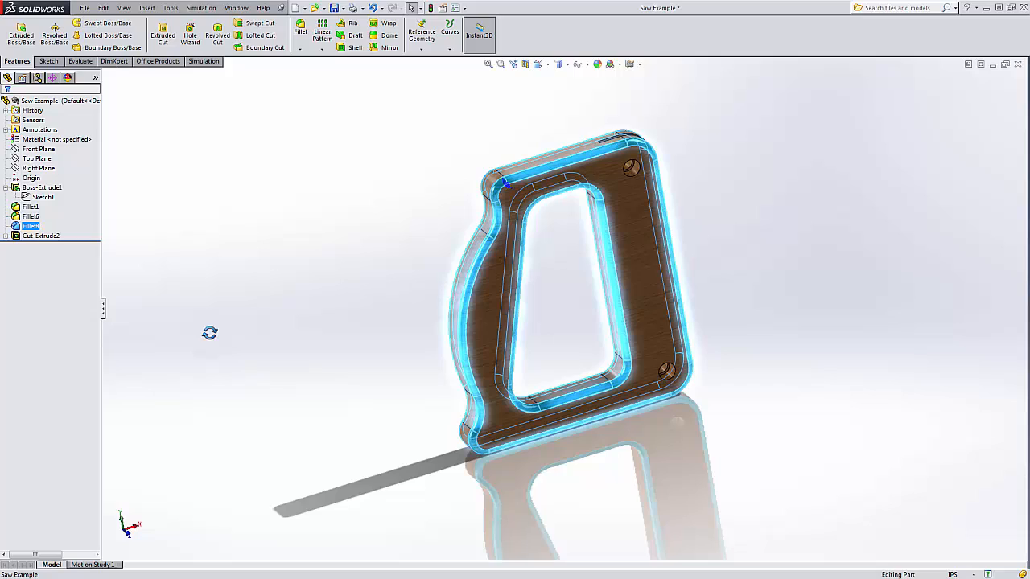
middle_click_drag(237, 228, 207, 169)
middle_click_drag(356, 244, 385, 258)
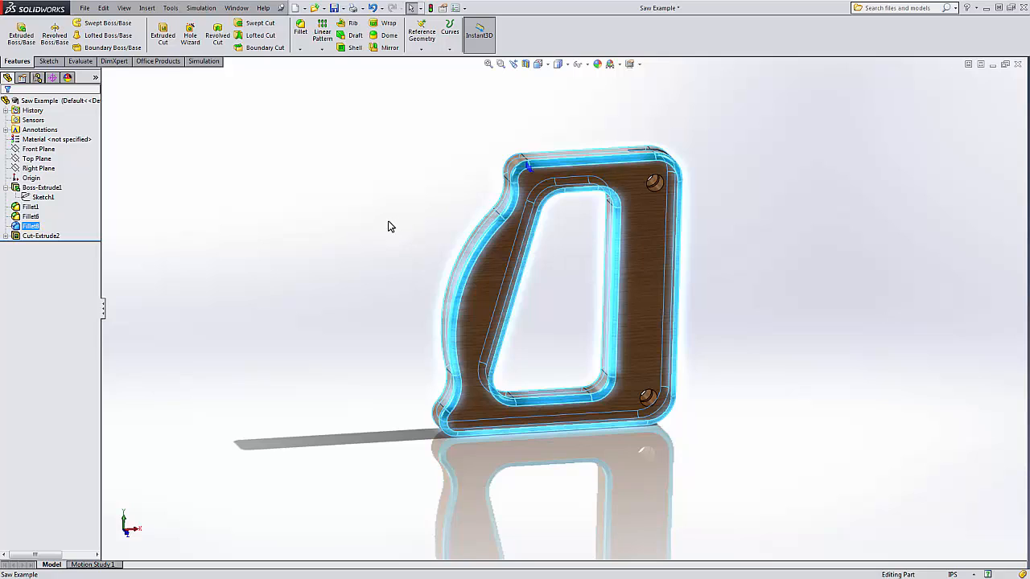
left_click(385, 222)
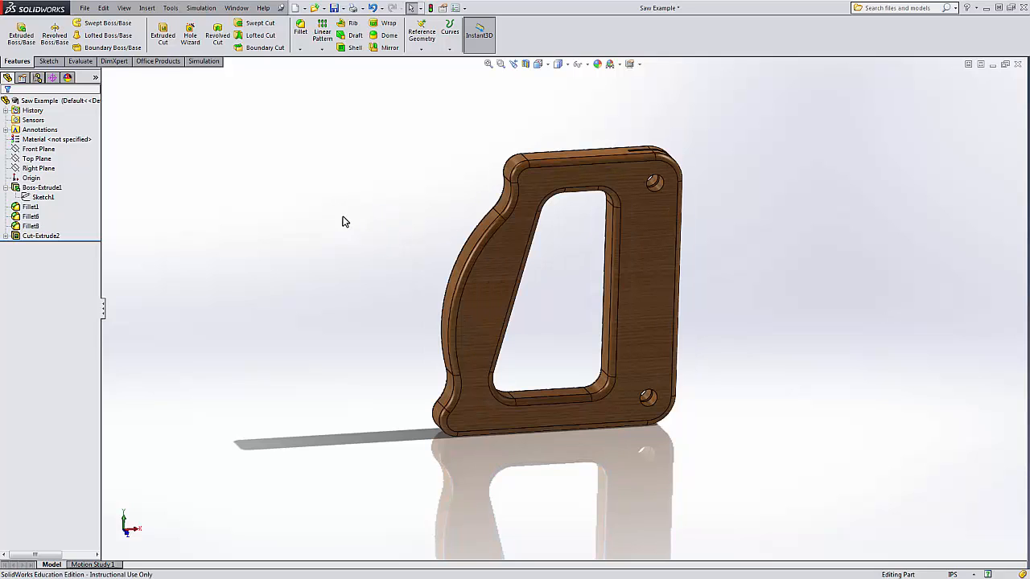
Step: Expand the Cut-Extrude2 feature and examine the dimensions of its slot sketch, Sketch8, up close
left_click(6, 237)
left_click(39, 245)
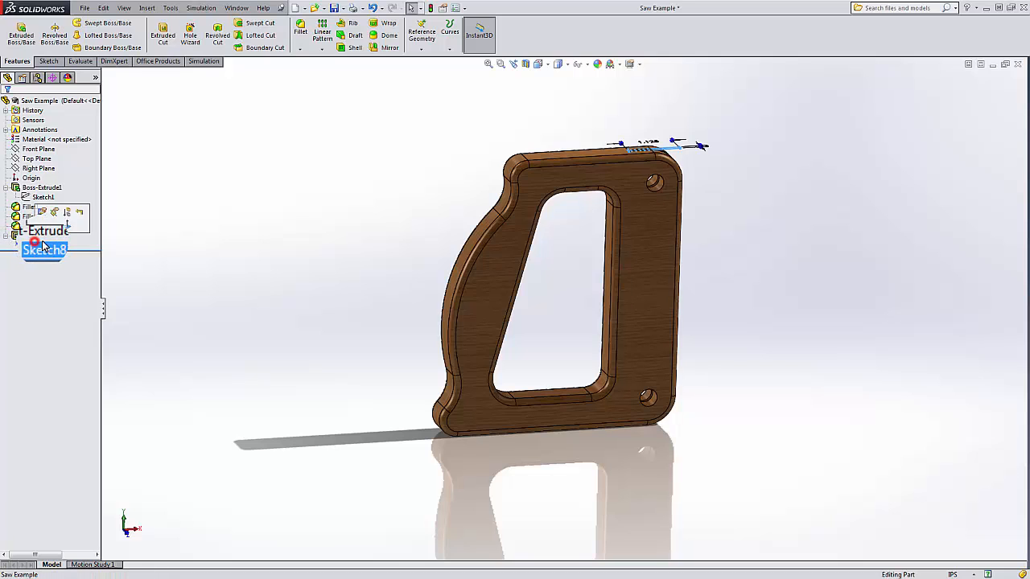
middle_click_drag(260, 271, 268, 358)
scroll(630, 214, "down", 6)
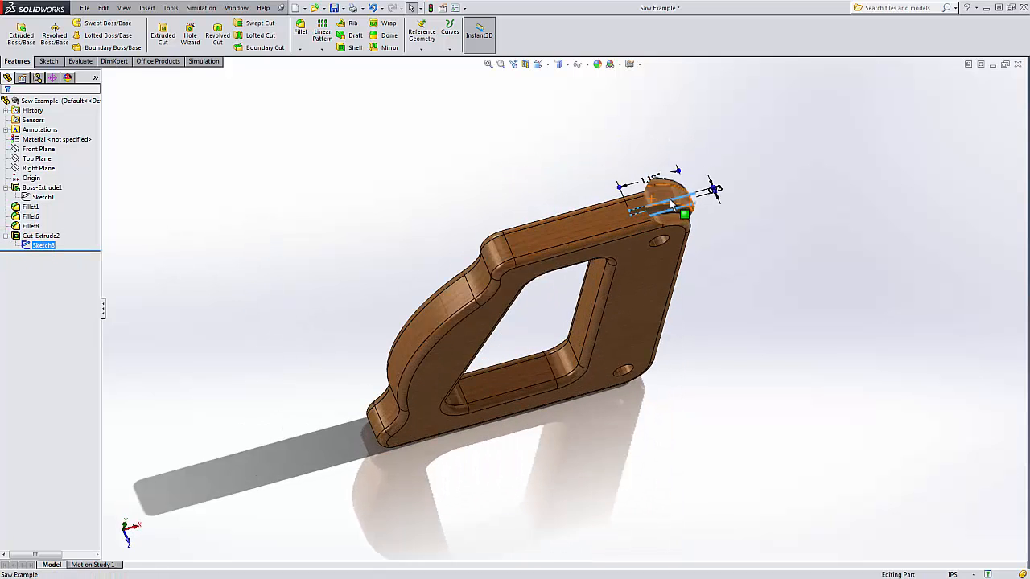
left_click_drag(531, 218, 640, 187)
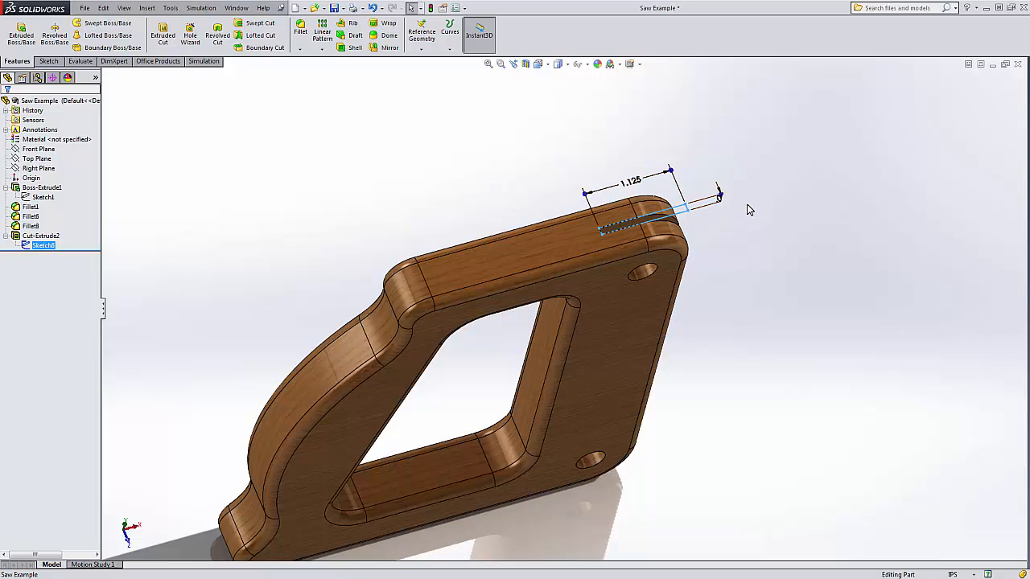
Step: Move the slot width dimension in Sketch8 clear of the geometry, and highlight Cut-Extrude2 to examine the slot cut
left_click_drag(731, 198, 759, 242)
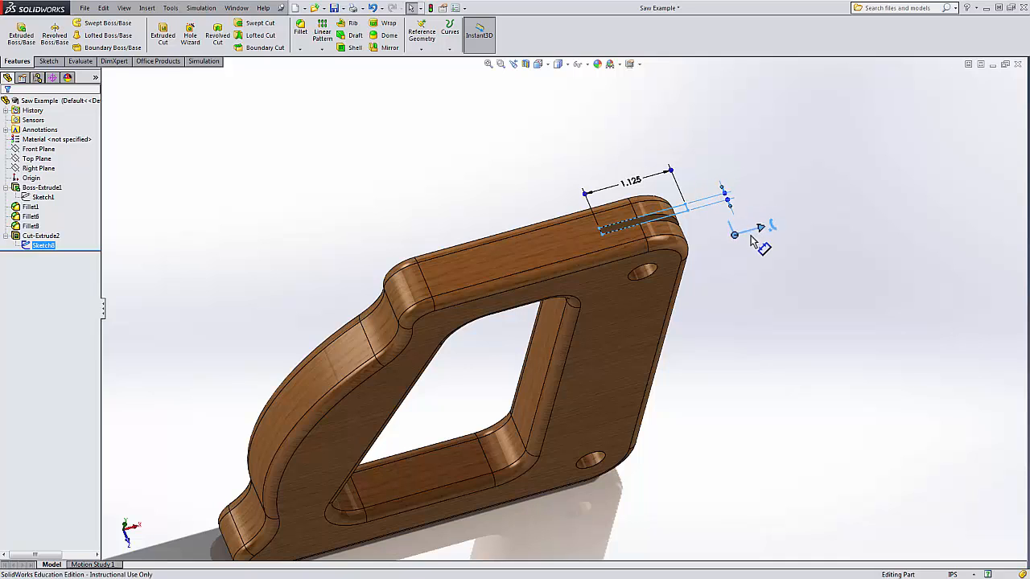
left_click(502, 181)
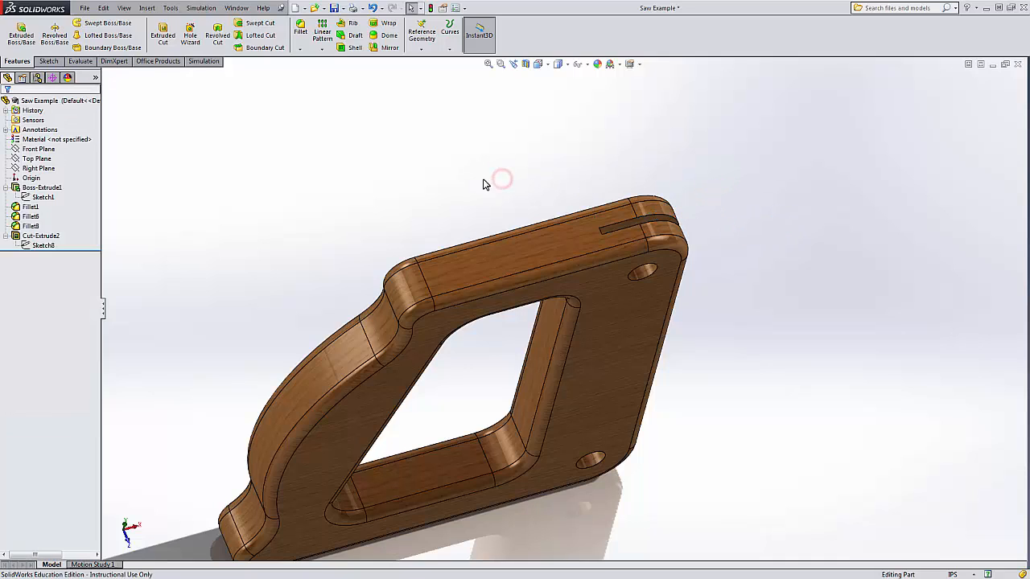
left_click(44, 236)
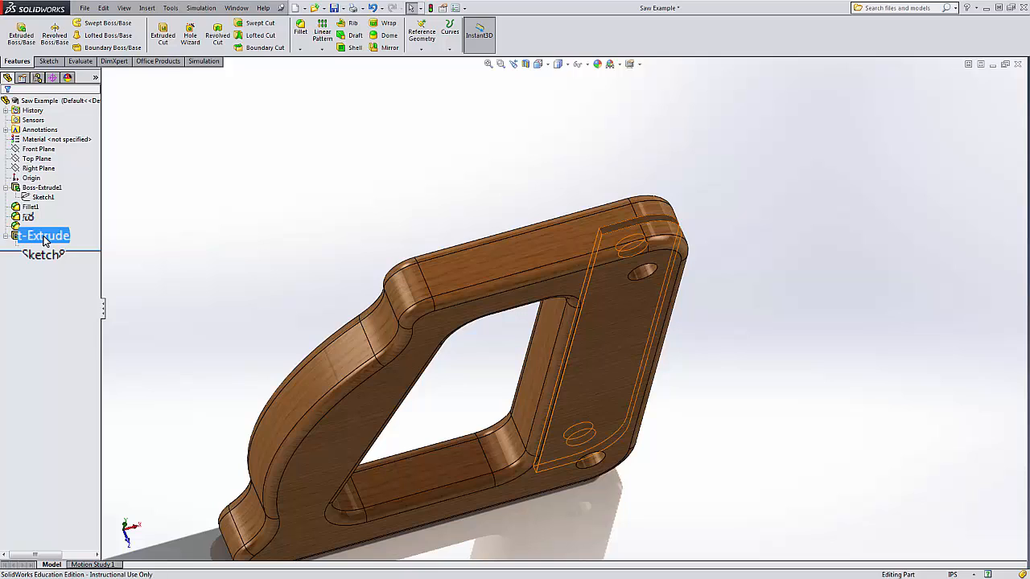
left_click(44, 238)
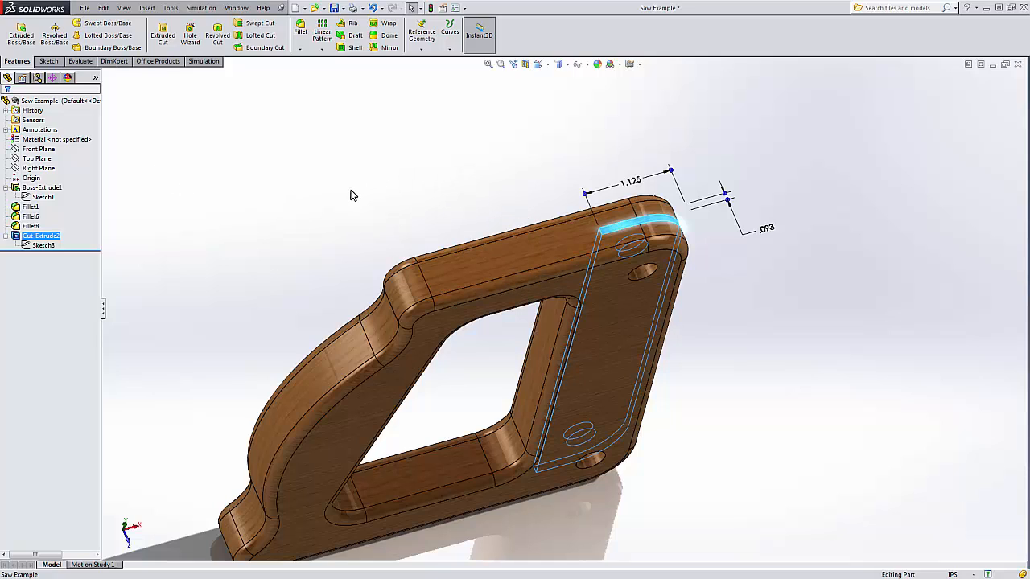
scroll(314, 269, "up", 3)
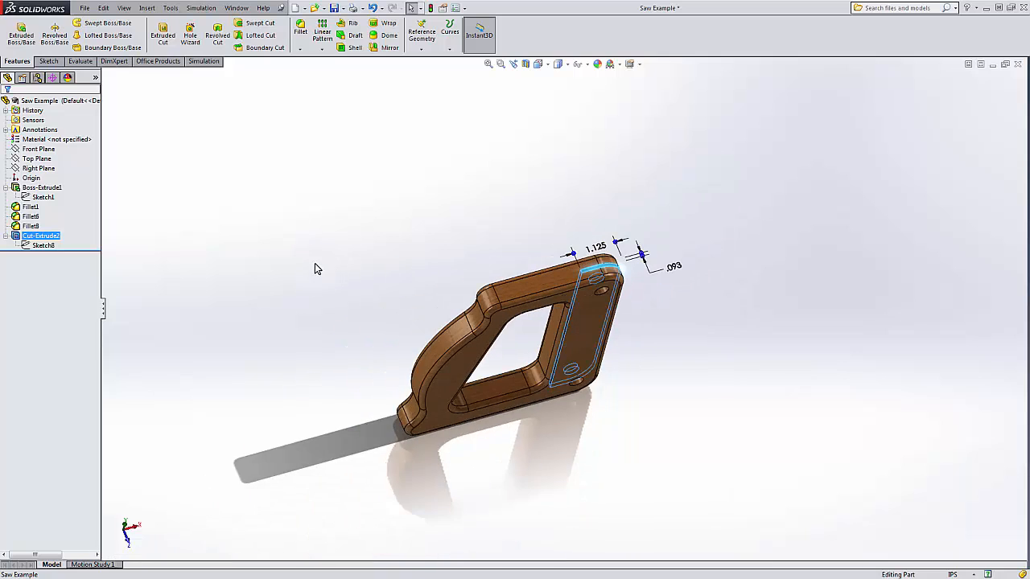
middle_click_drag(356, 316, 318, 198)
left_click(536, 339)
Step: Examine the finished handle from an angled view and go through its extrude and fillet features
scroll(509, 381, "down", 1)
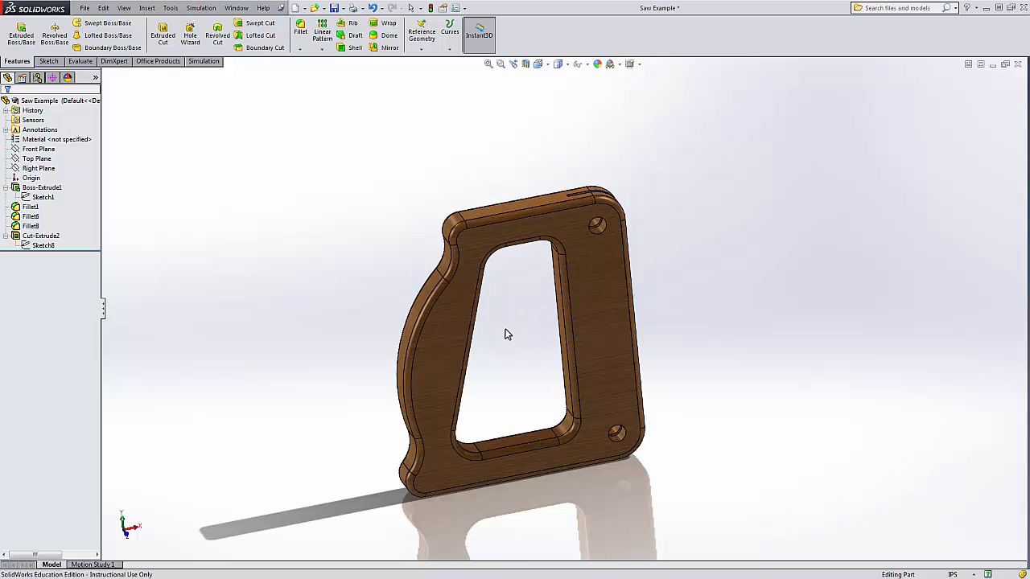
mouse_move(515, 333)
middle_mouse_down()
mouse_move(472, 278)
mouse_move(534, 333)
middle_mouse_up()
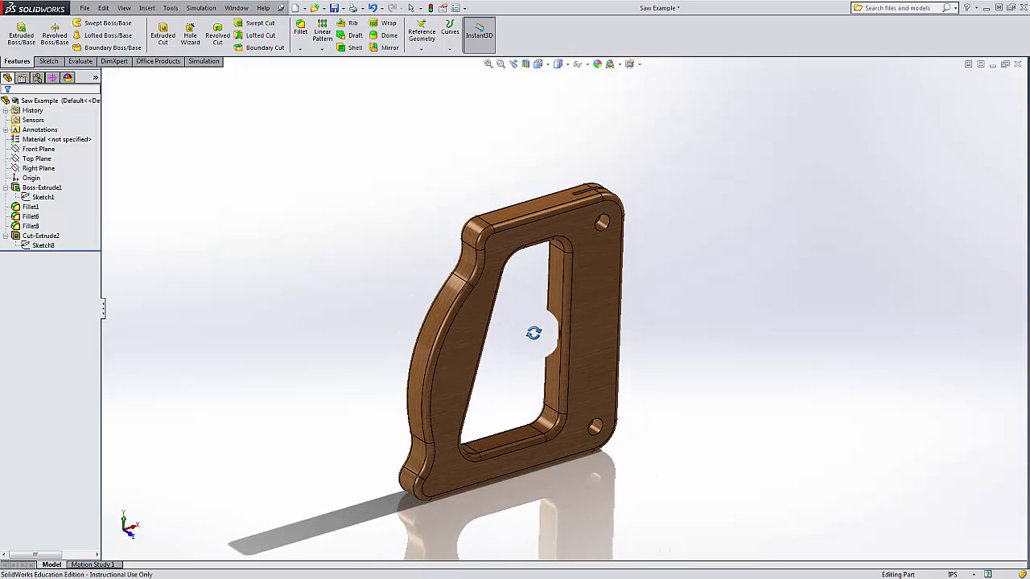
left_click(335, 287)
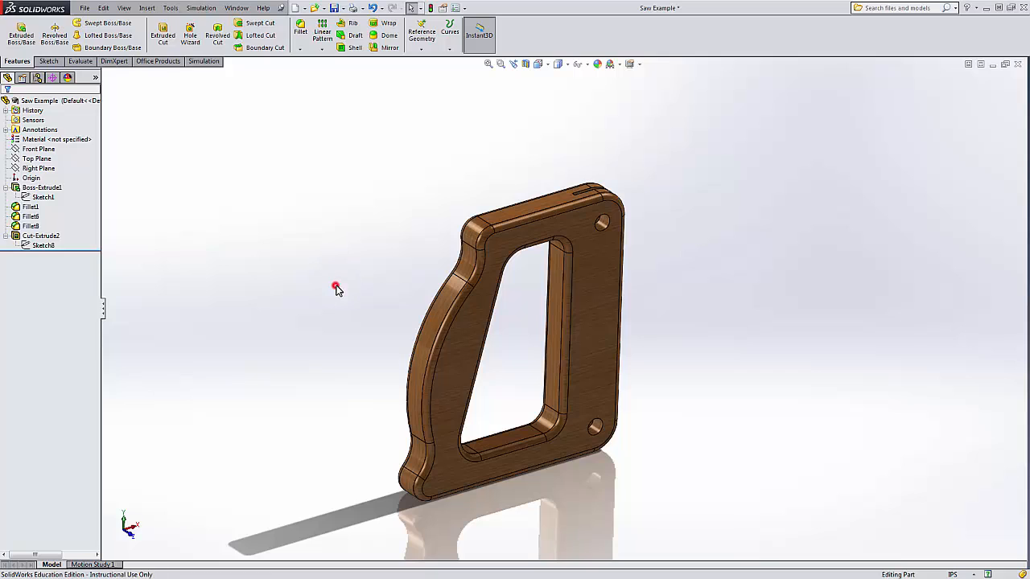
scroll(502, 369, "down", 1)
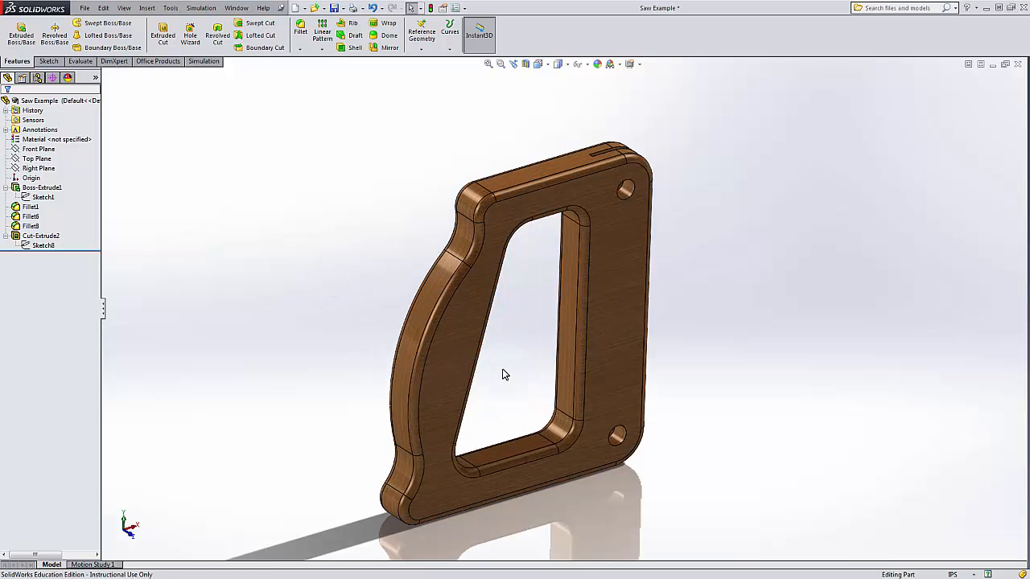
scroll(502, 369, "up", 1)
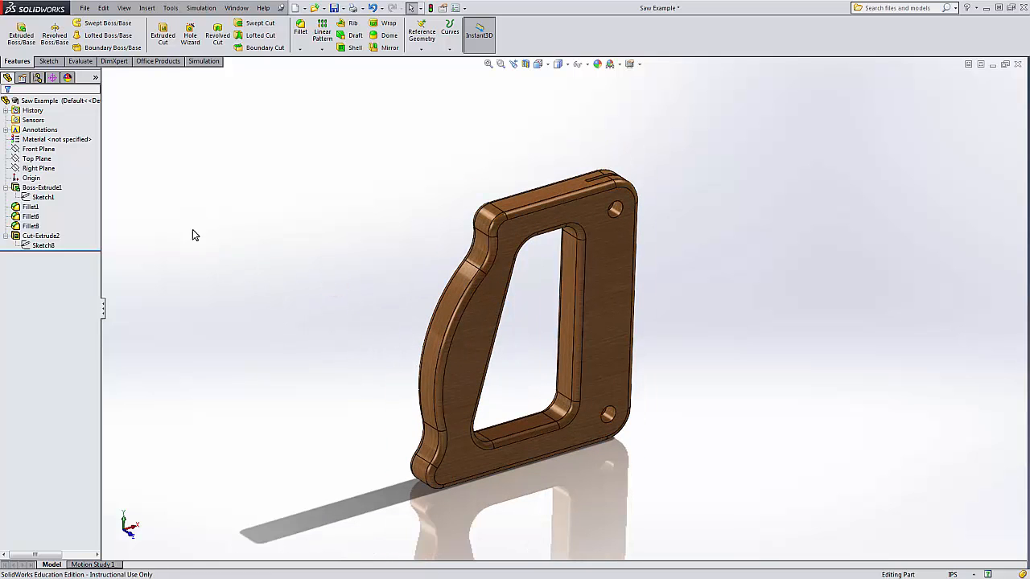
left_click(53, 190)
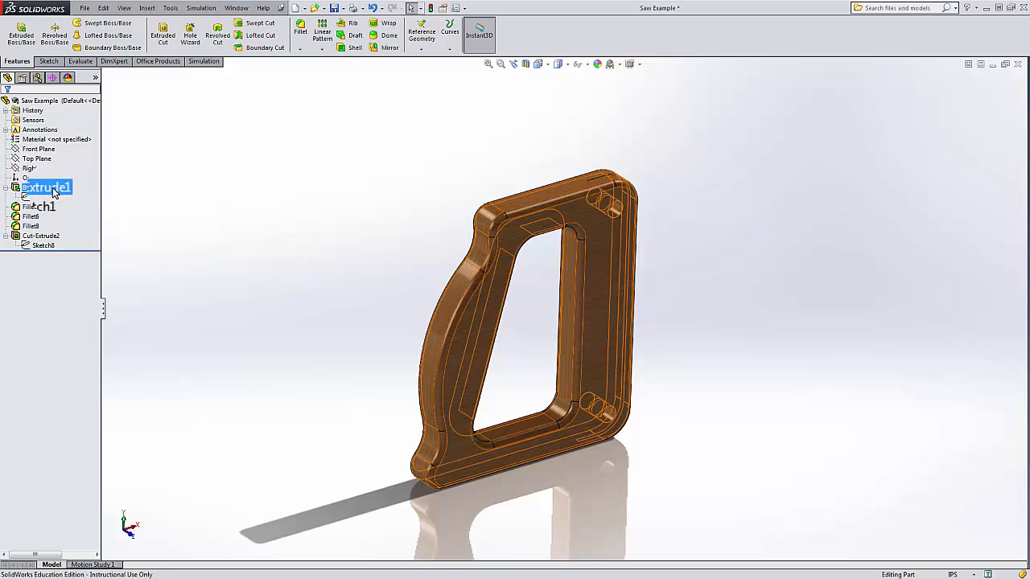
left_click(25, 208)
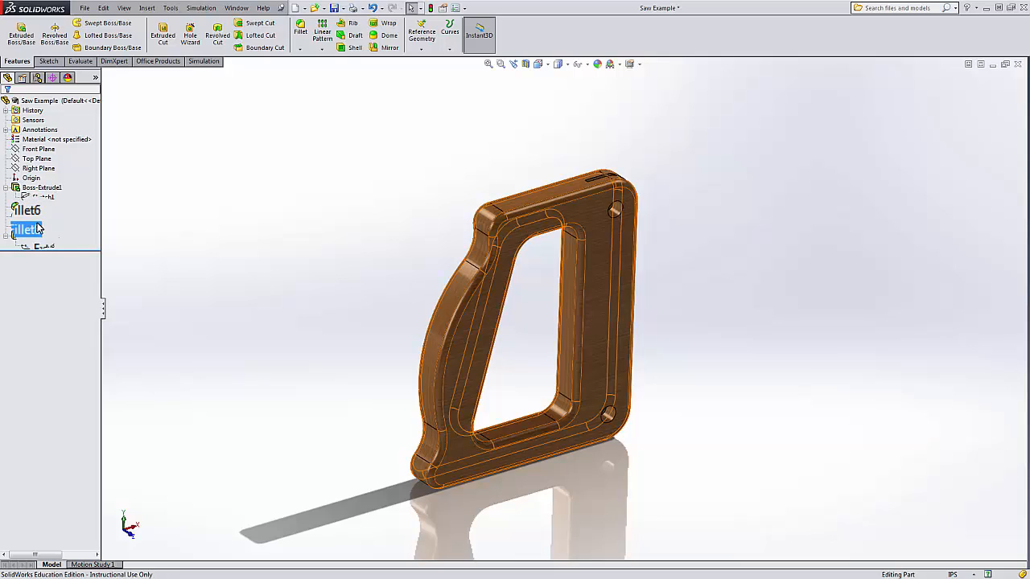
left_click(200, 219)
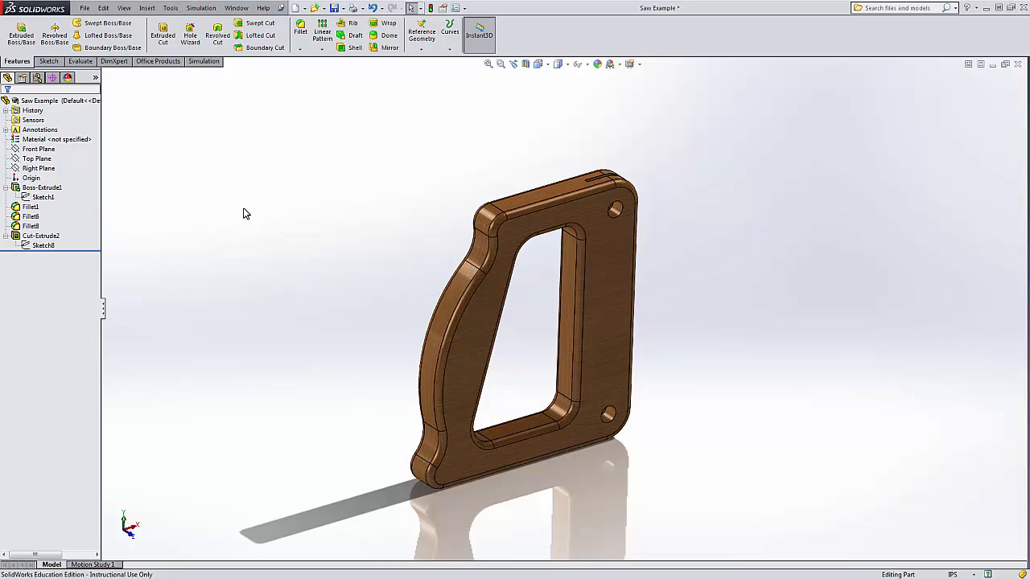
Step: Rename the Fillet6 feature as George
left_click(30, 217)
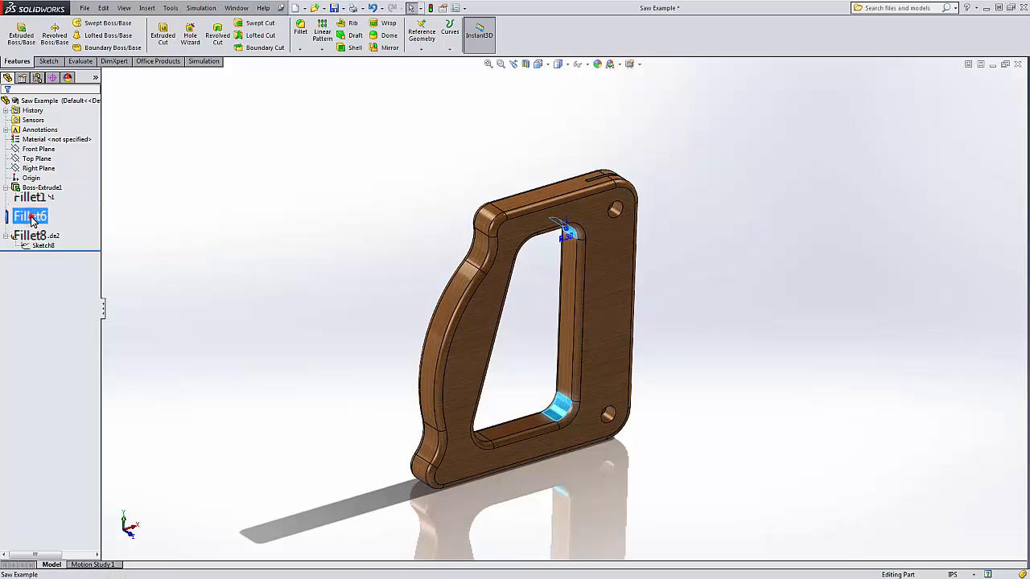
left_click(30, 218)
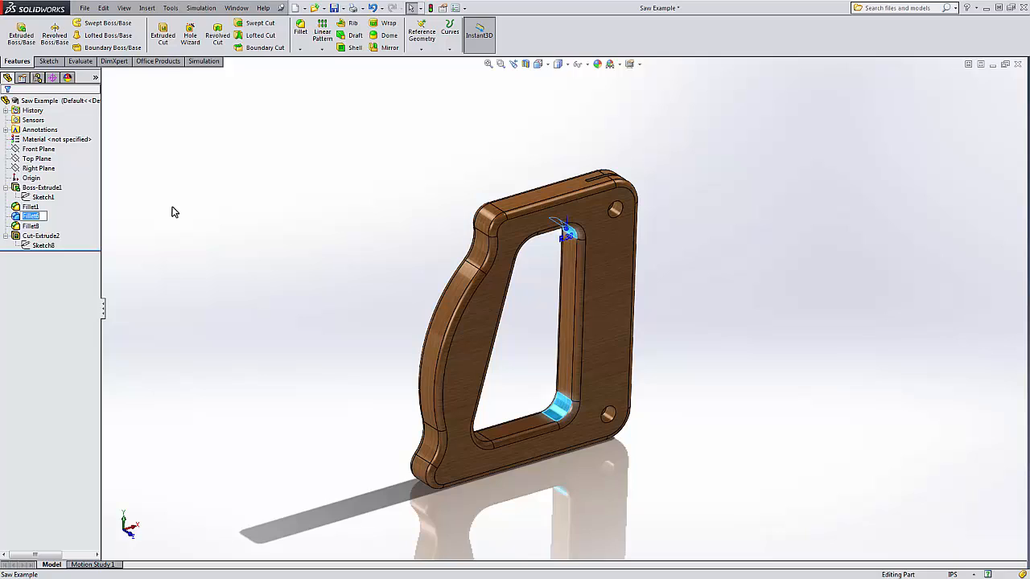
type("George")
key("Return")
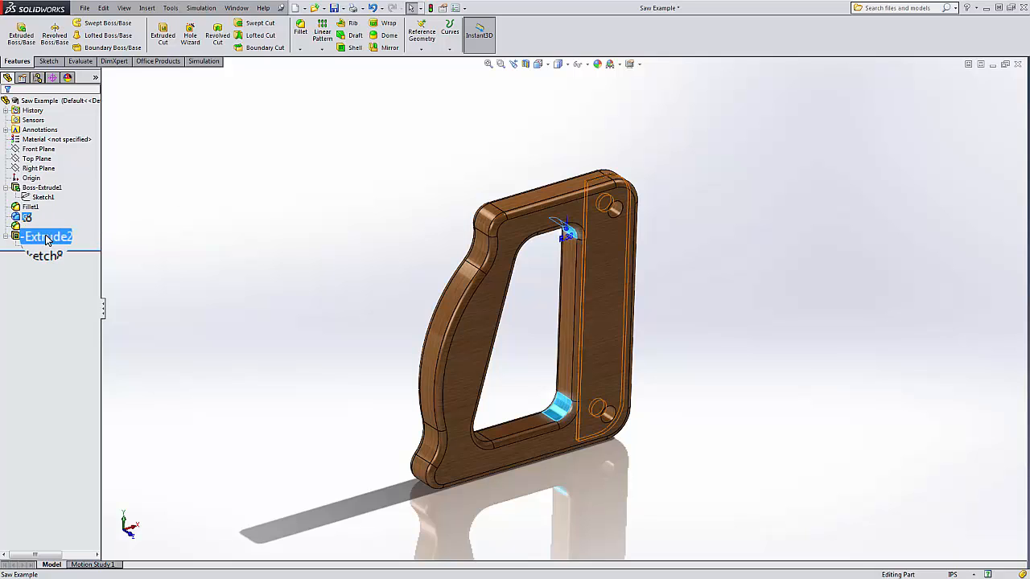
Step: Rename the Fillet1 feature as Paul
left_click(34, 210)
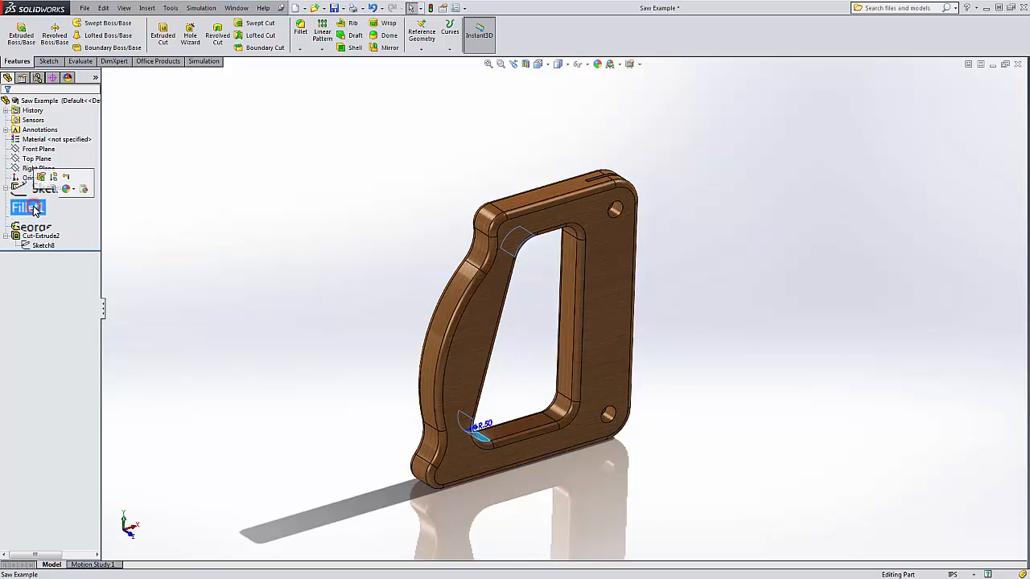
left_click(34, 211)
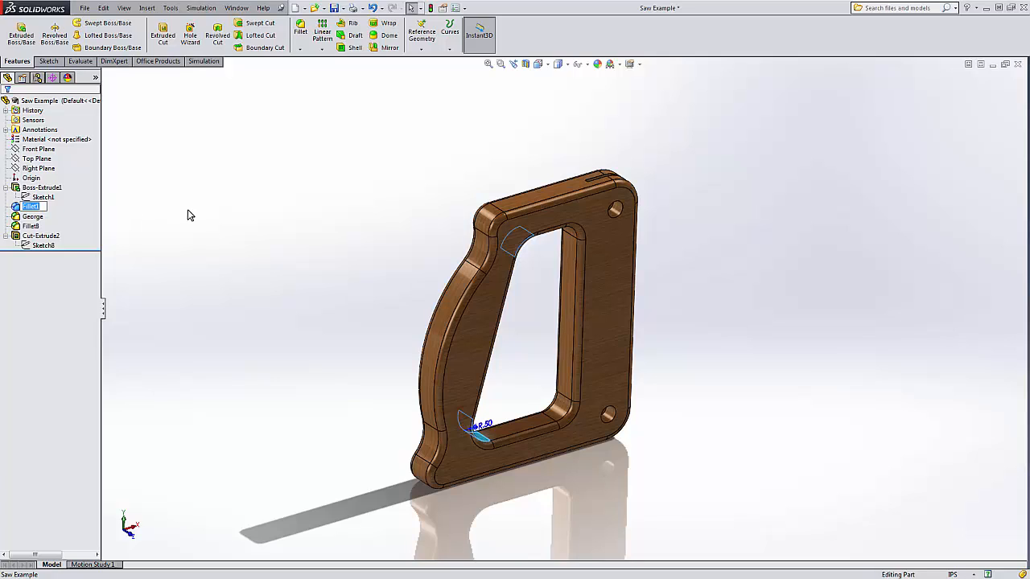
type("Paul")
key("Return")
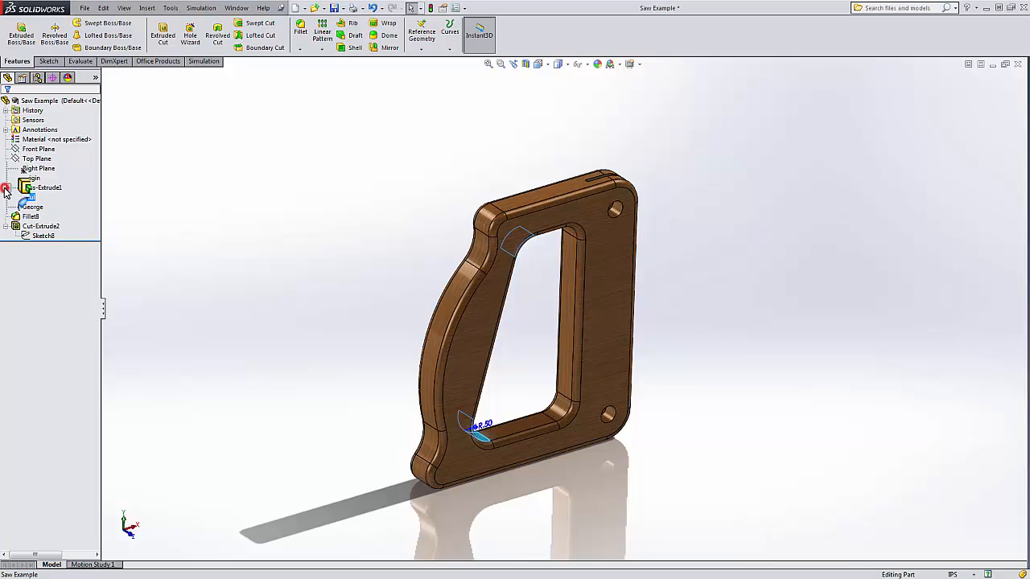
Step: Rename the Boss-Extrude1 feature as John
left_click(33, 191)
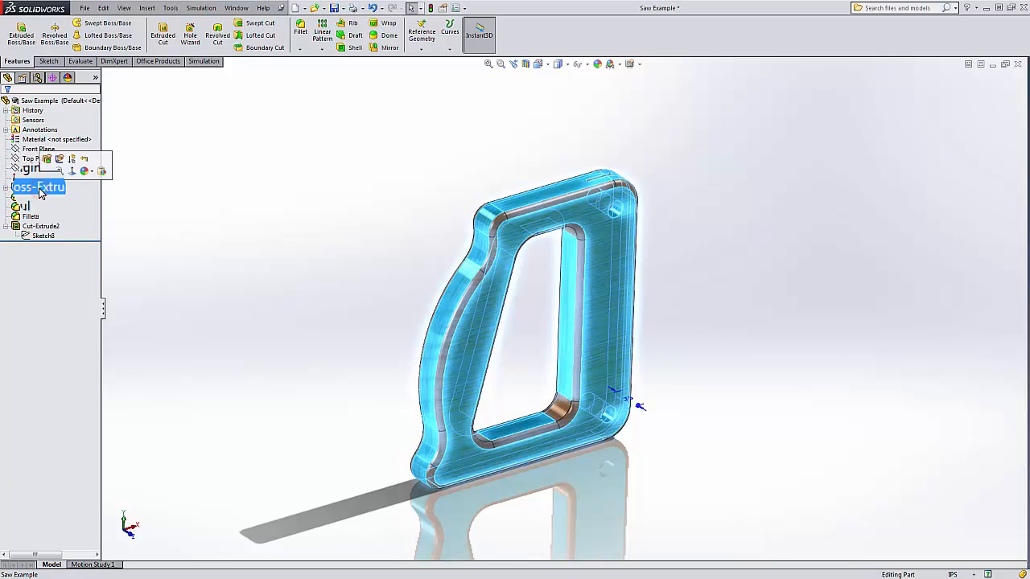
left_click(38, 190)
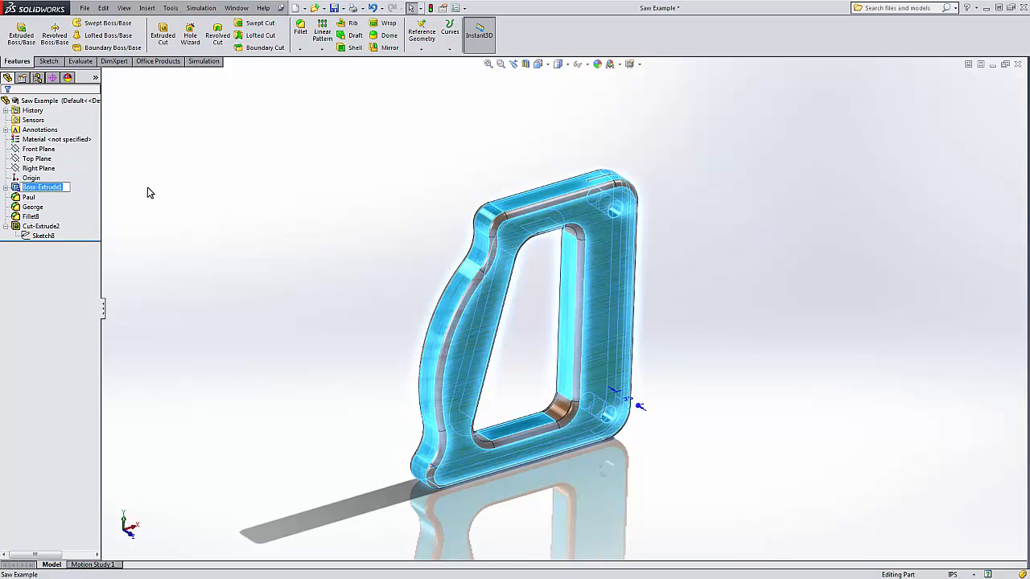
type("John")
left_click(148, 193)
Step: Rename the Fillet8 feature as Ringo and clear the selection
left_click(31, 223)
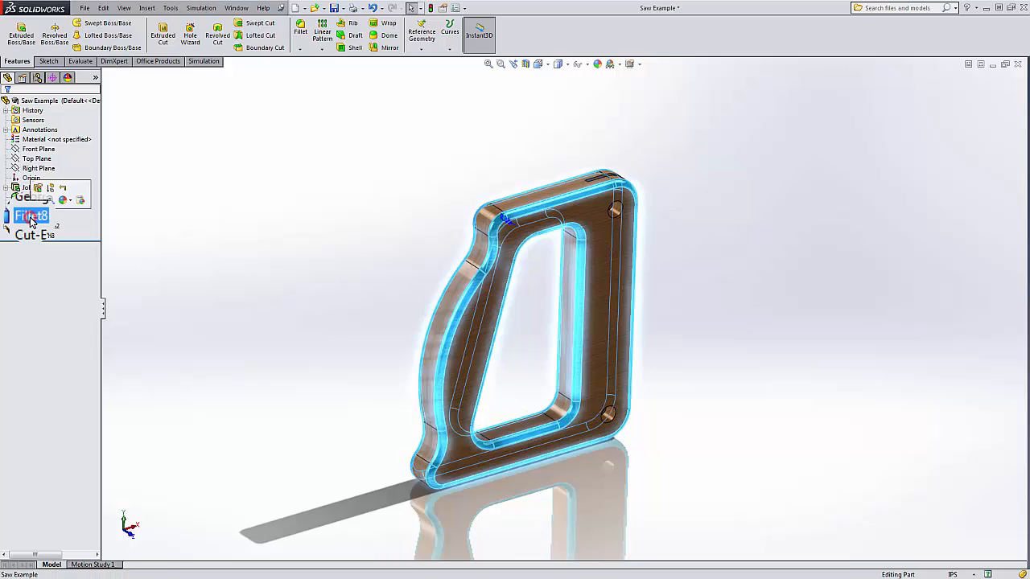
left_click(31, 222)
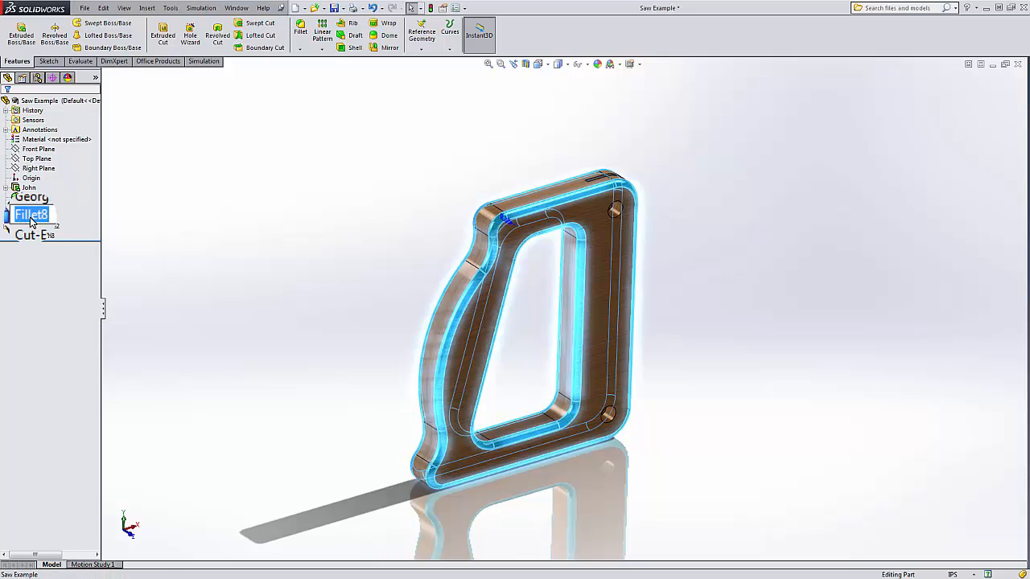
type("Ringo")
key("Return")
left_click(247, 190)
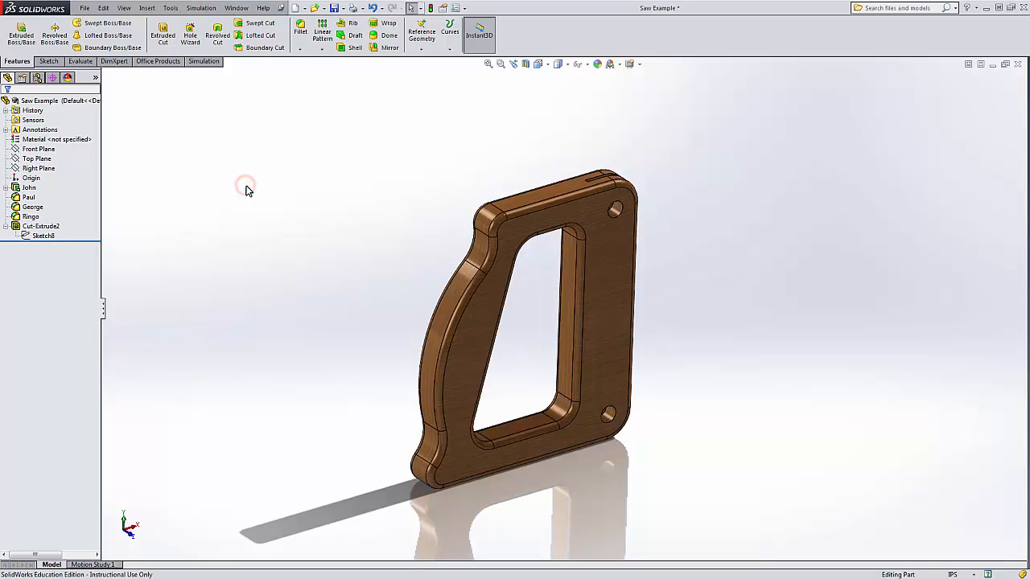
mouse_move(308, 352)
middle_mouse_down()
mouse_move(266, 269)
mouse_move(255, 338)
mouse_move(292, 342)
middle_mouse_up()
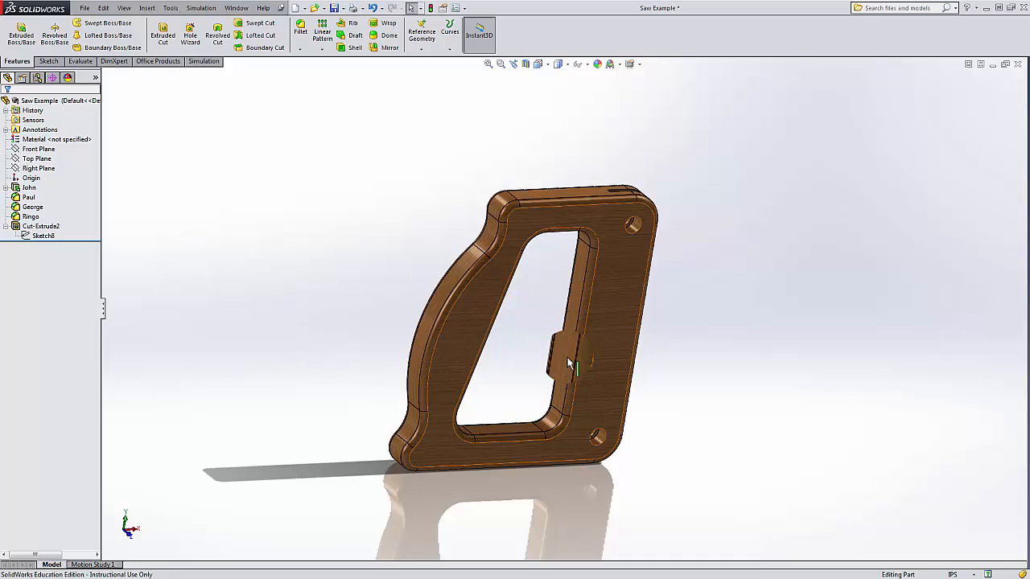
scroll(535, 350, "down", 1)
middle_click_drag(532, 350, 544, 334)
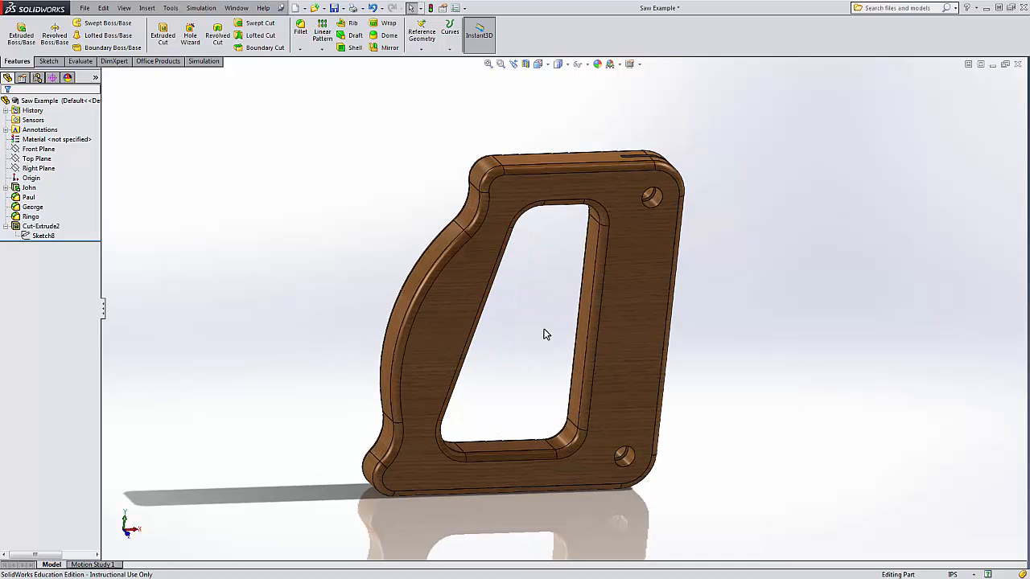